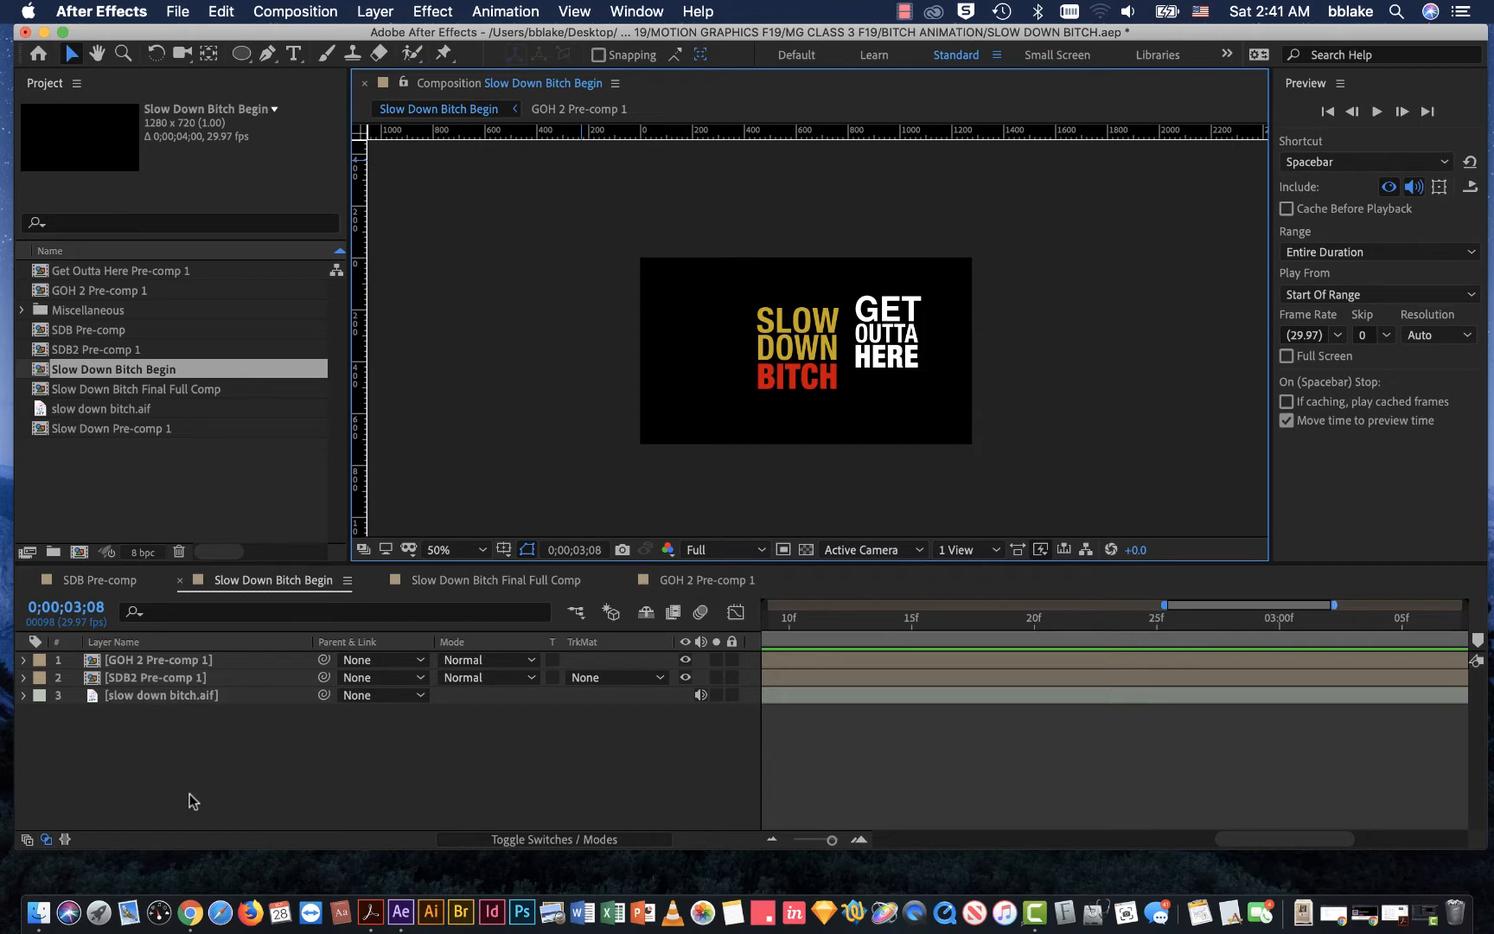
{"action": "scroll", "coordinate": [731, 400], "scroll_direction": "up", "scroll_amount": 2}
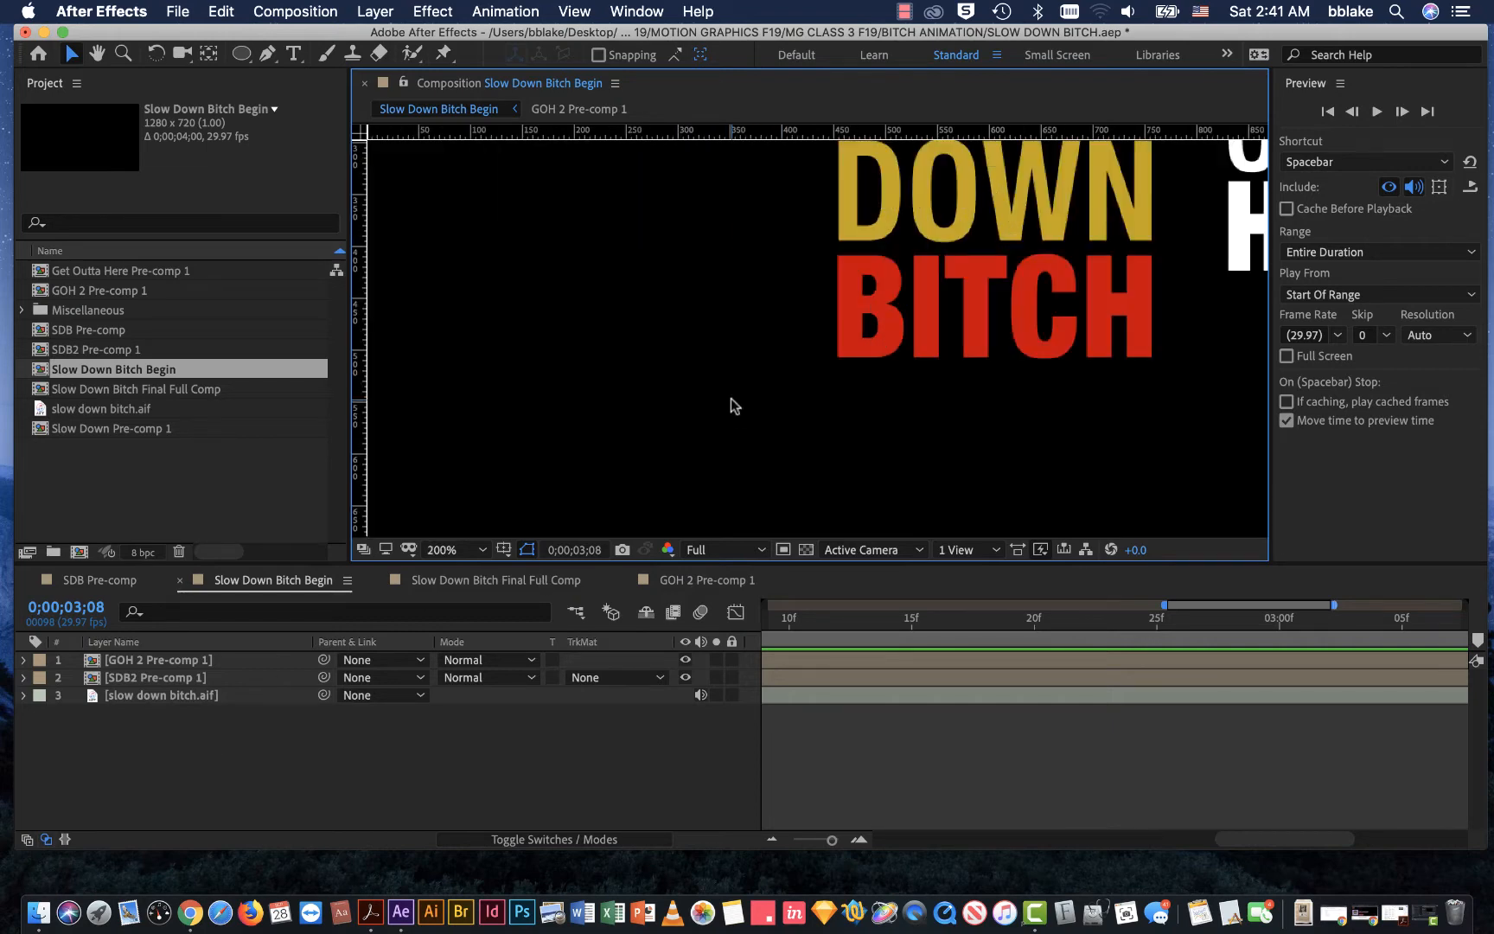
{"action": "scroll", "coordinate": [730, 400], "scroll_direction": "down", "scroll_amount": 2}
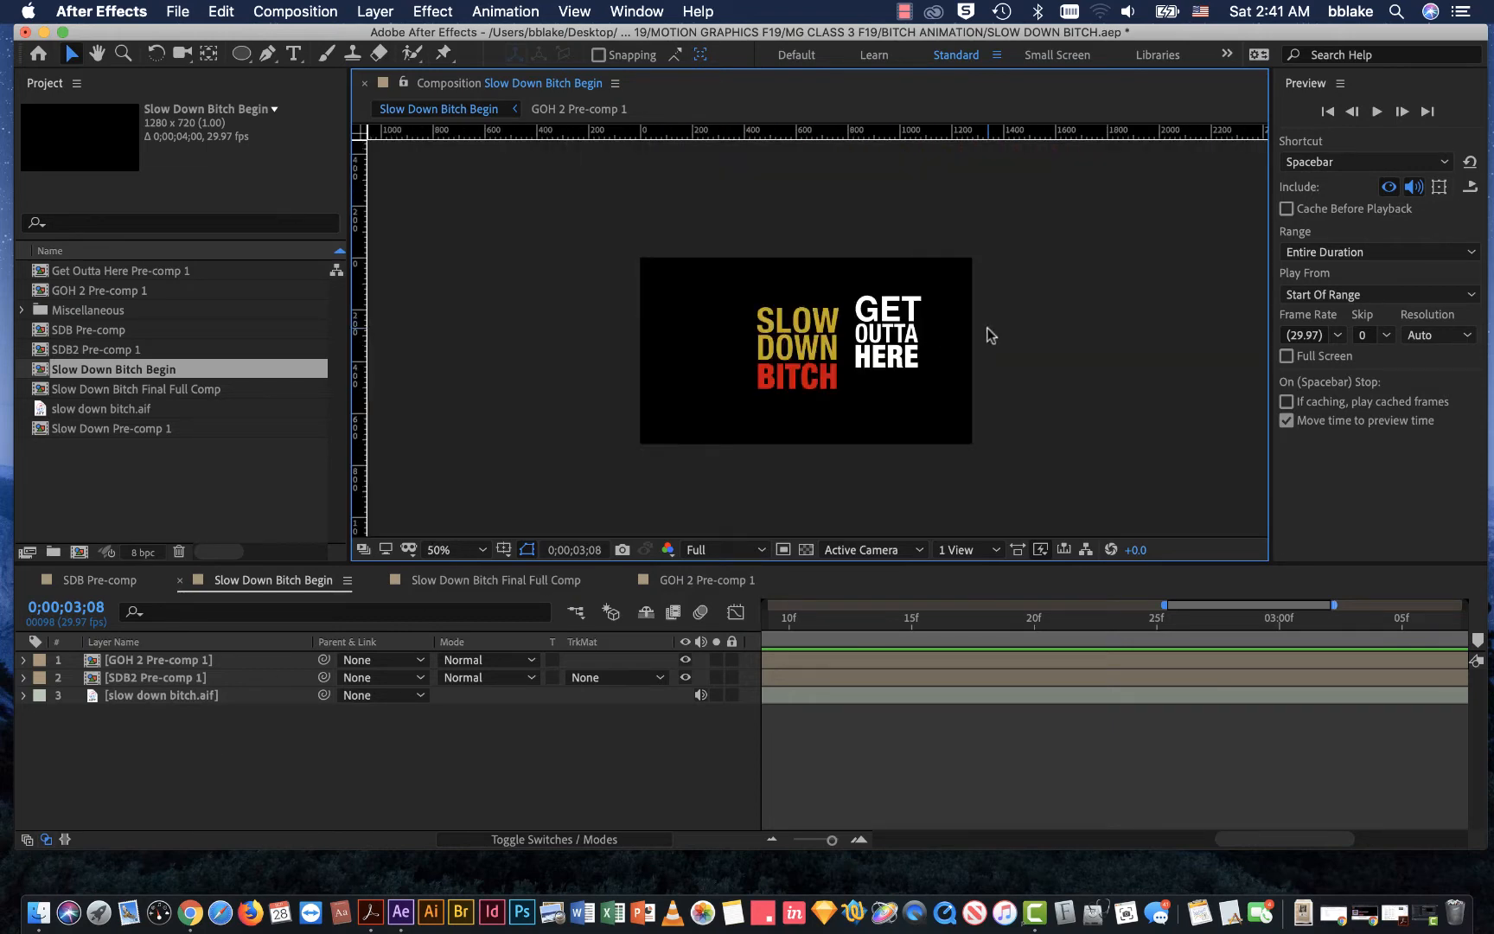
{"action": "scroll", "coordinate": [1047, 340], "scroll_direction": "right", "scroll_amount": 3}
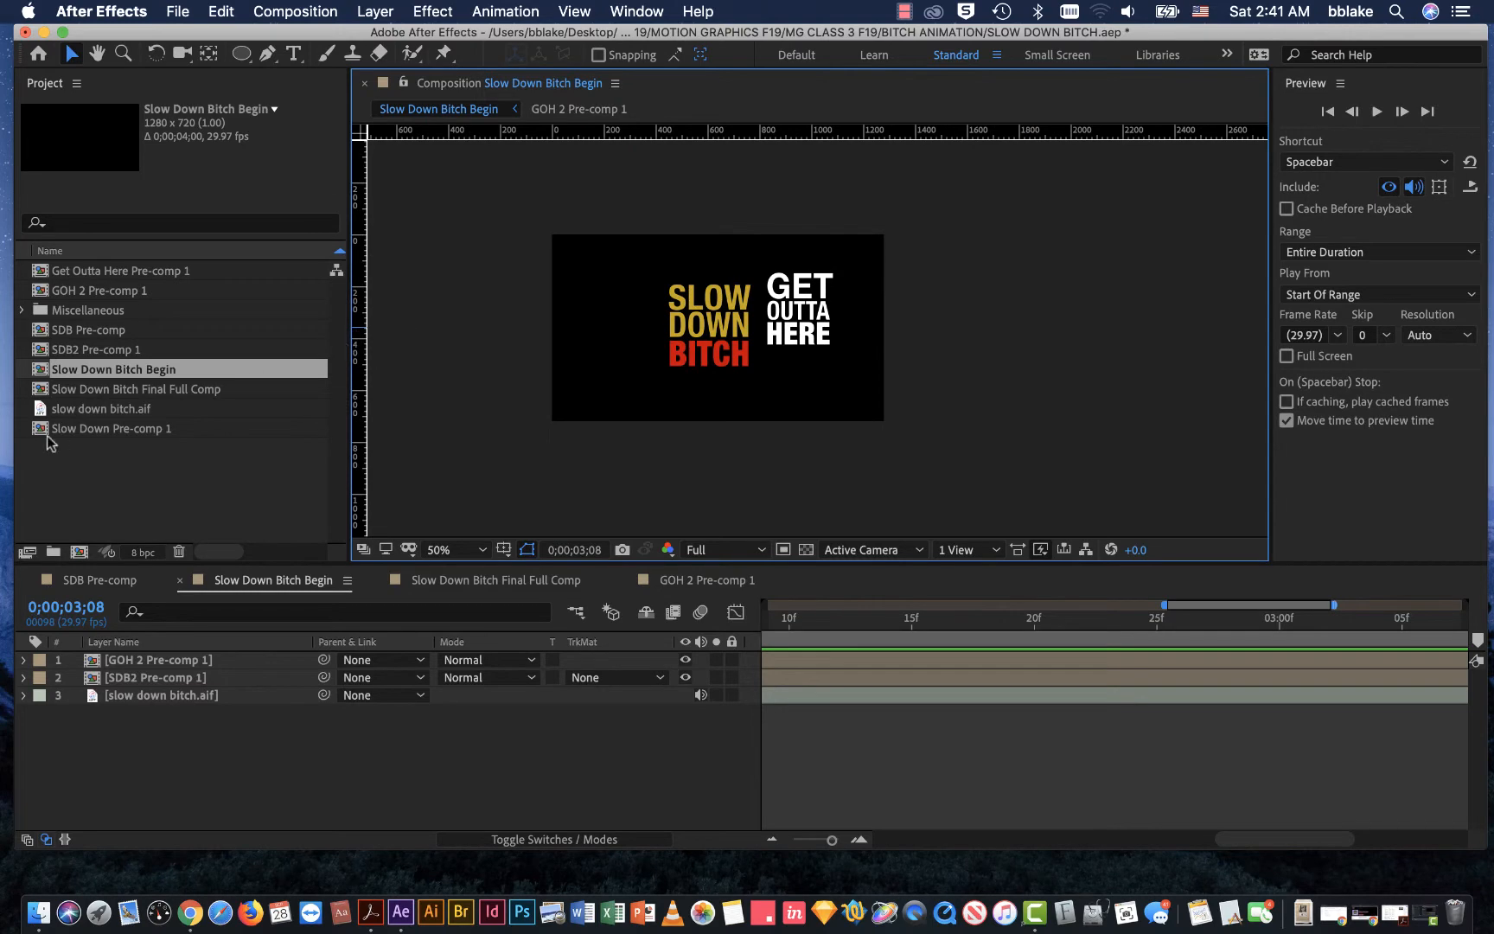
Step: Open the Slow Down Bitch Final Full Comp composition and play its animation with sound
{"action": "double_click", "coordinate": [105, 390]}
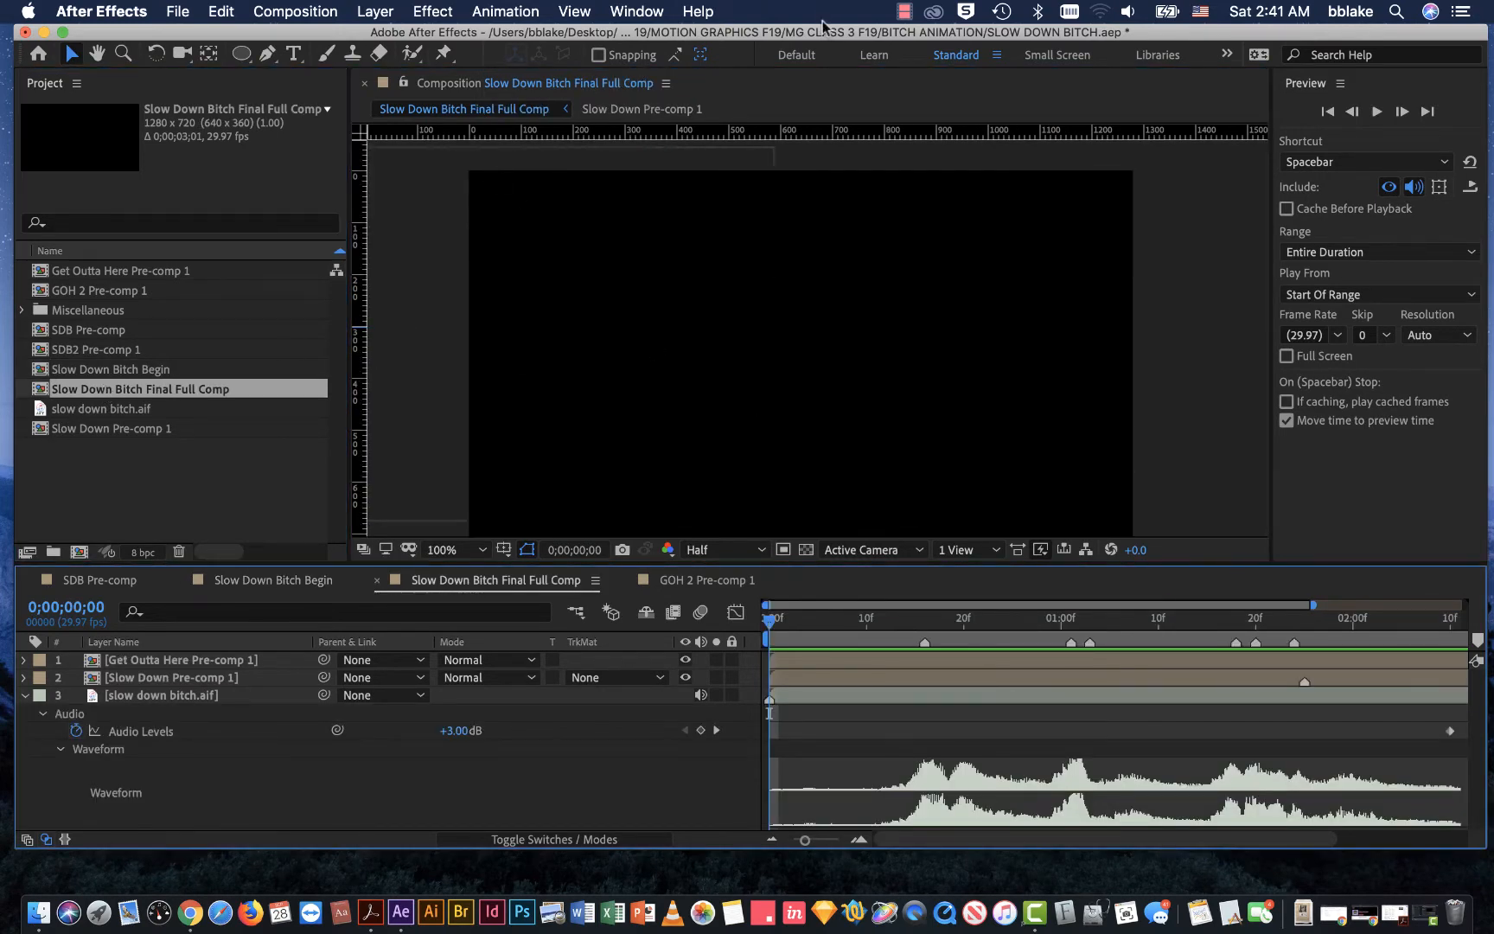
{"action": "left_click_drag", "start_coordinate": [821, 31], "coordinate": [779, 31]}
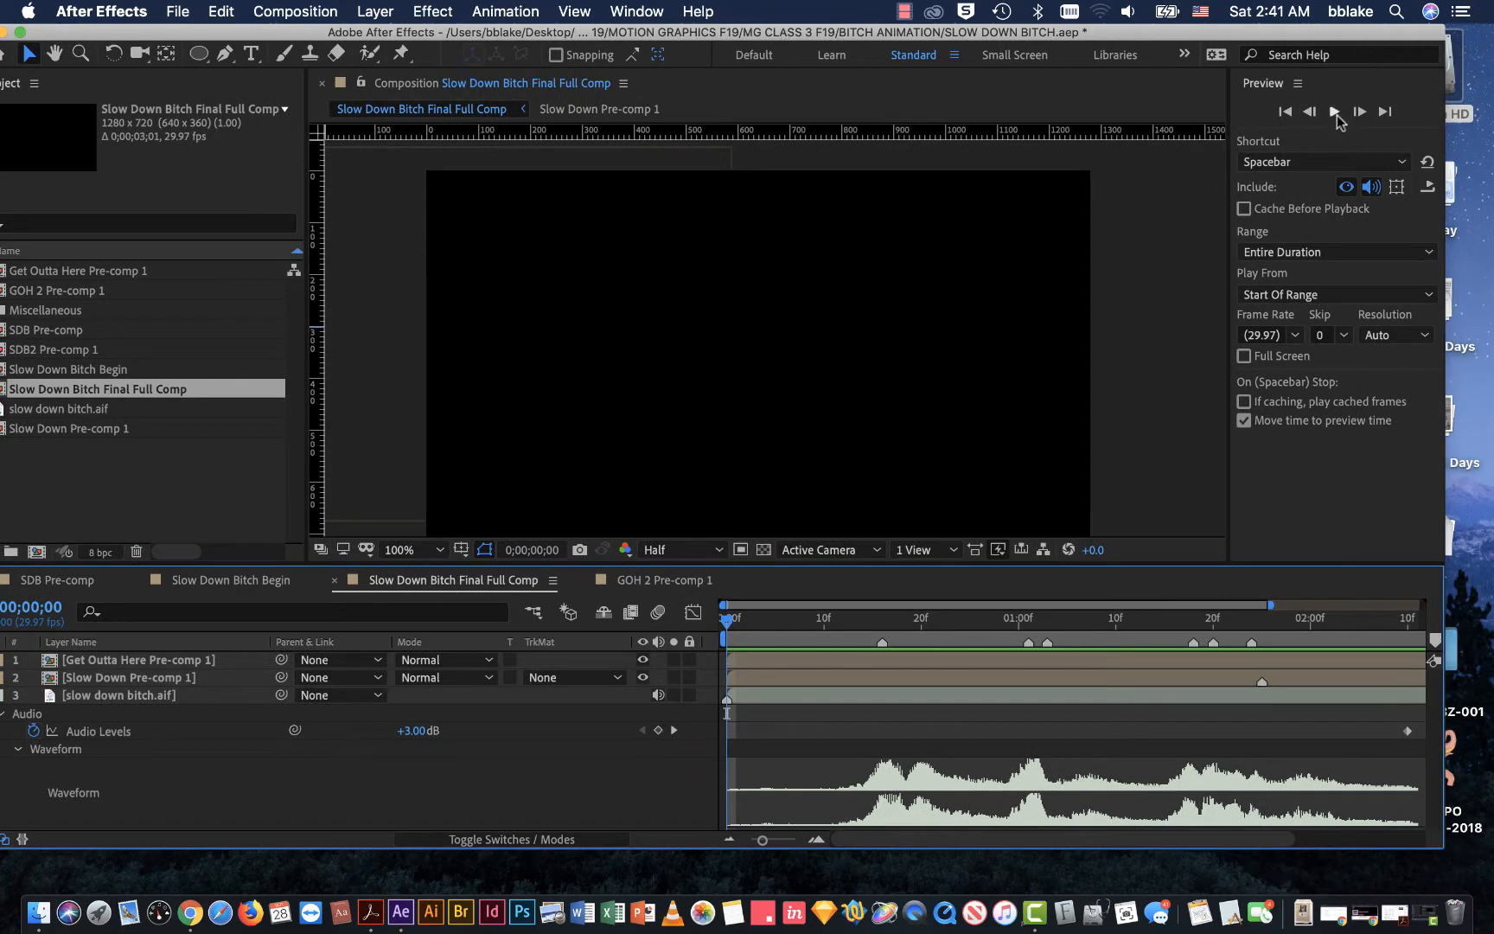
{"action": "left_click", "coordinate": [1334, 112]}
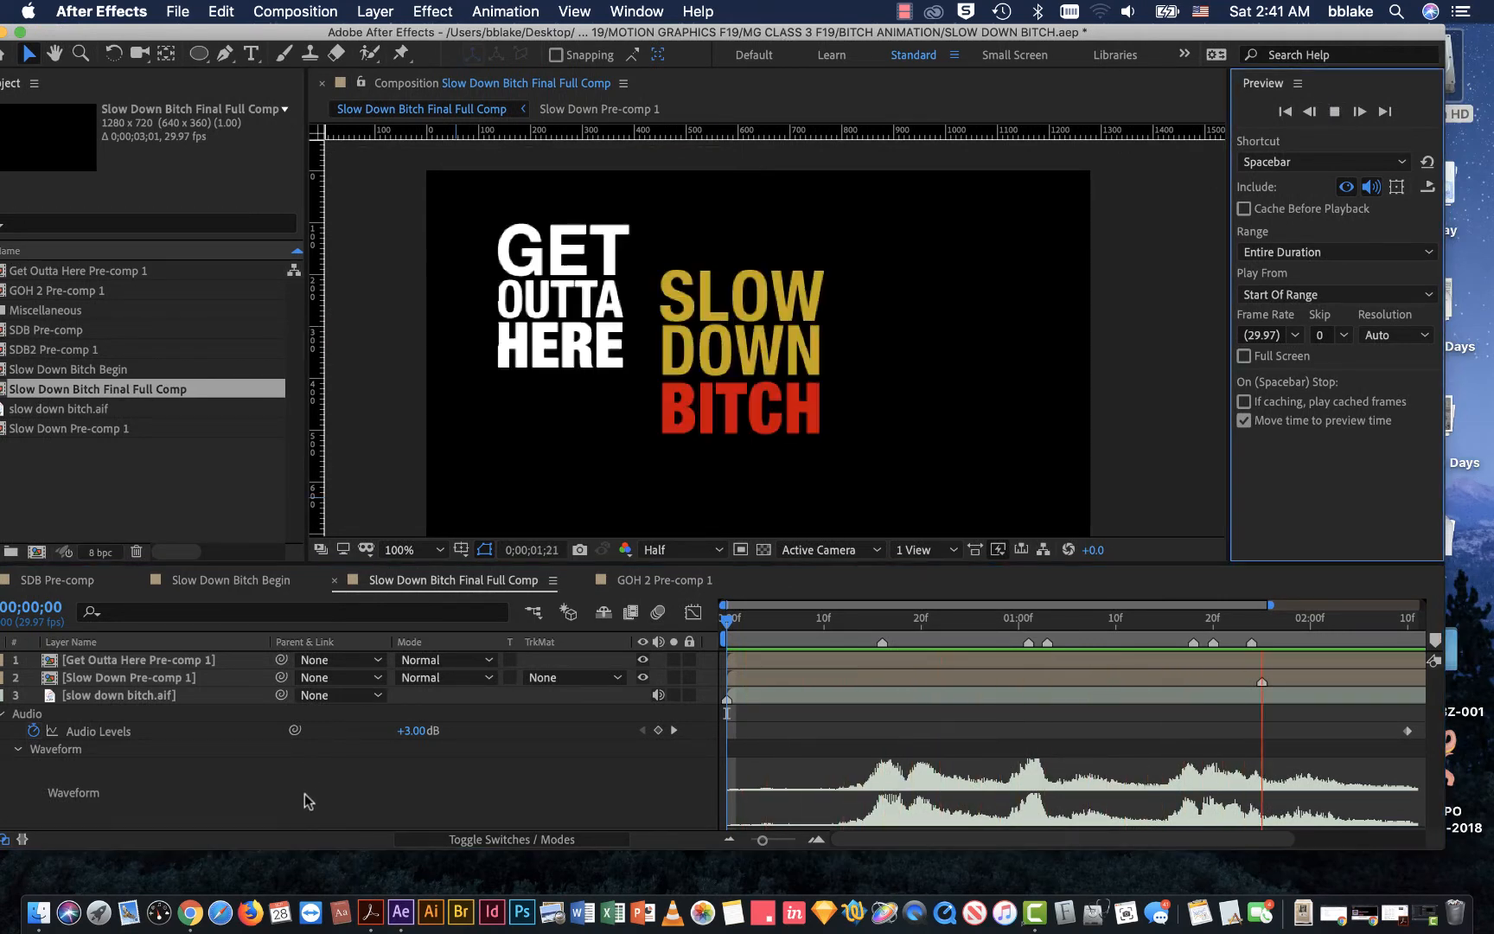
{"action": "key", "text": "space"}
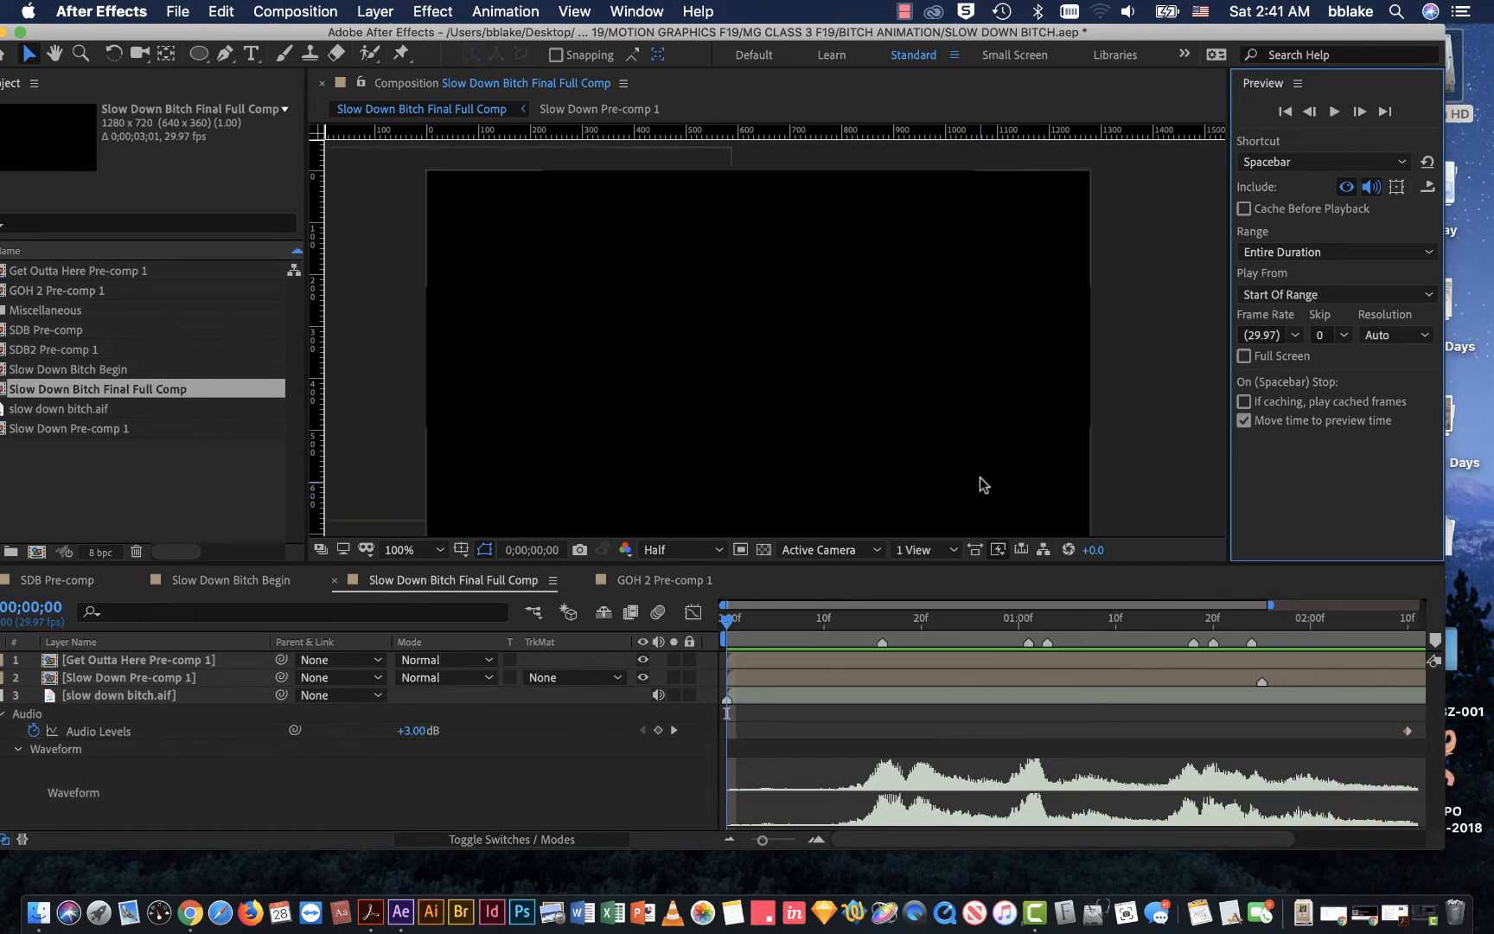
Step: Scrub the finished composition through 0;00;01;26 and 0;00;02;07 to 0;00;02;16 to examine how both text blocks exit
{"action": "left_click_drag", "start_coordinate": [727, 619], "coordinate": [1278, 640]}
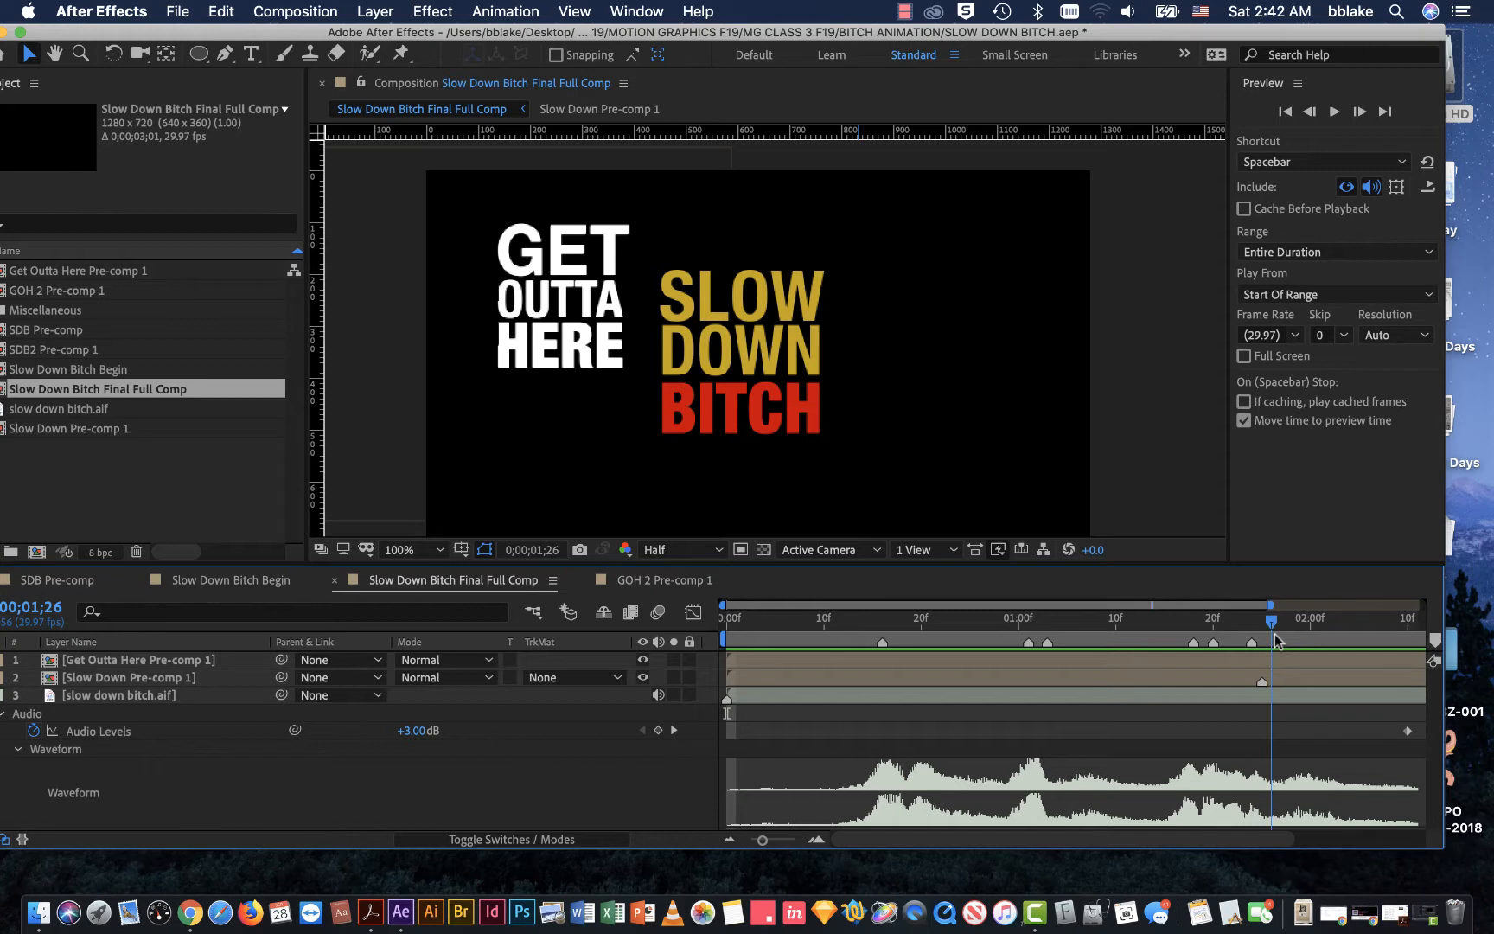
{"action": "left_click_drag", "start_coordinate": [1278, 640], "coordinate": [1382, 635]}
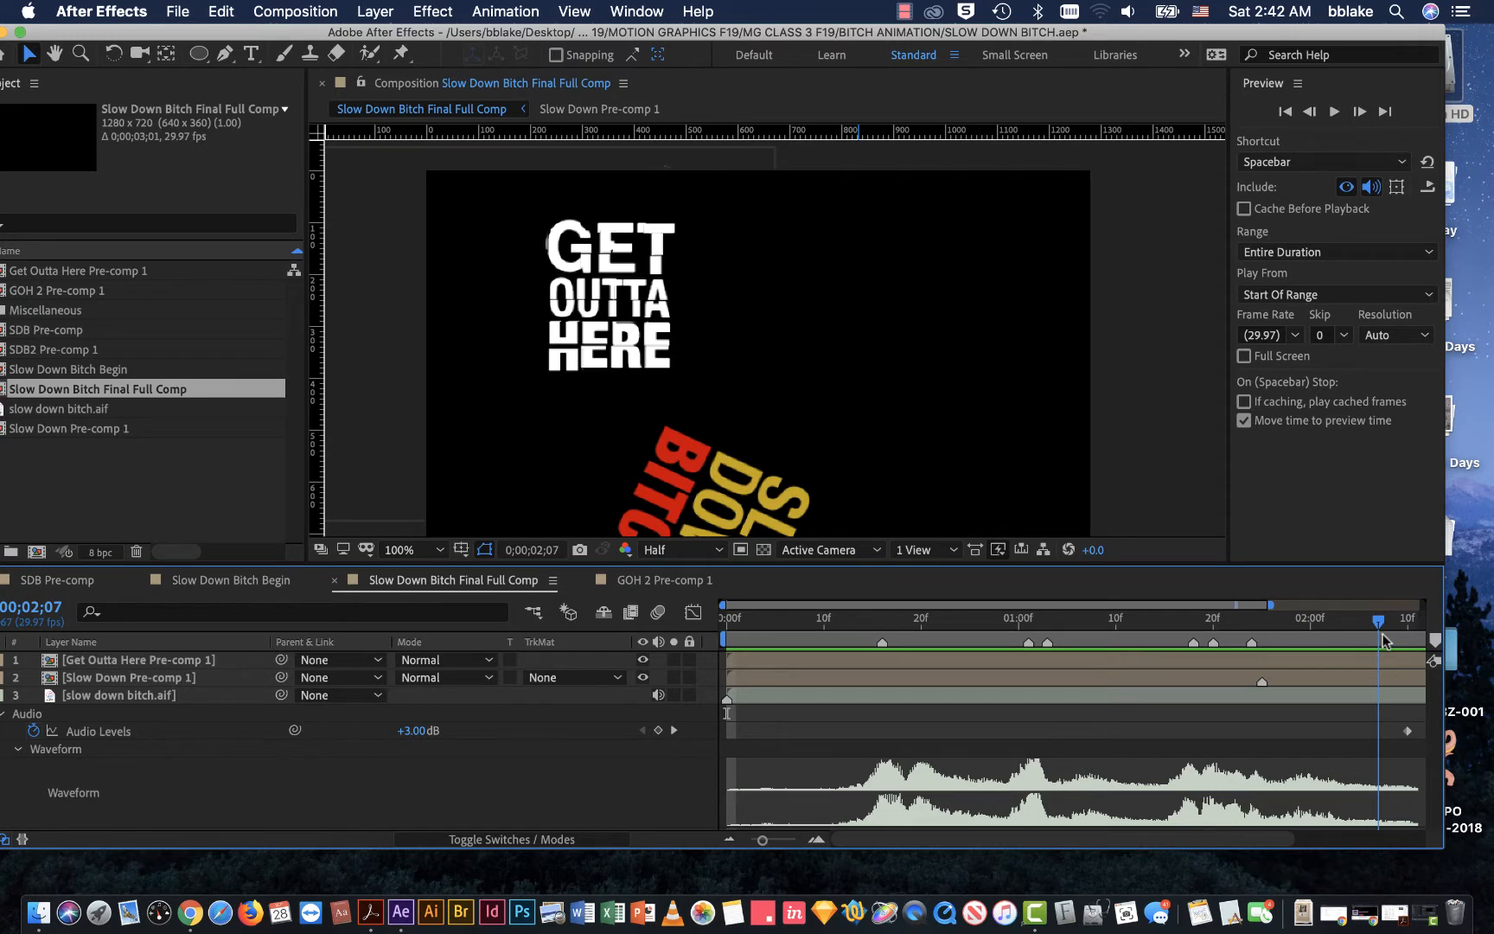
{"action": "left_click_drag", "start_coordinate": [1381, 634], "coordinate": [1271, 686]}
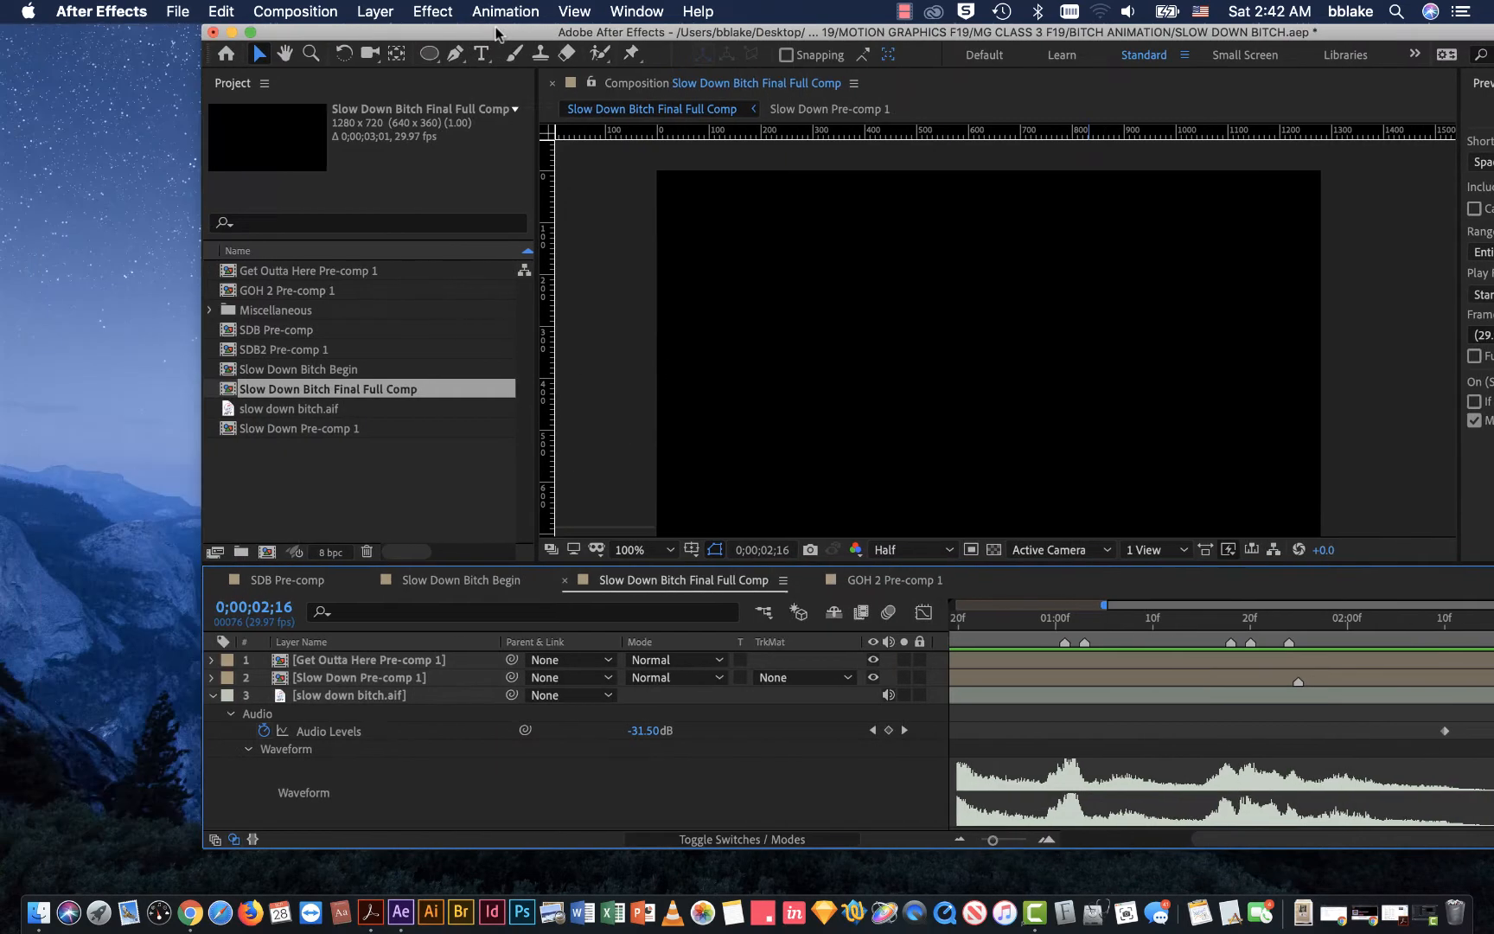
Step: Return to the Slow Down Bitch Begin composition and bring the whole workspace into view
{"action": "left_click_drag", "start_coordinate": [270, 33], "coordinate": [499, 35]}
{"action": "left_click", "coordinate": [321, 371]}
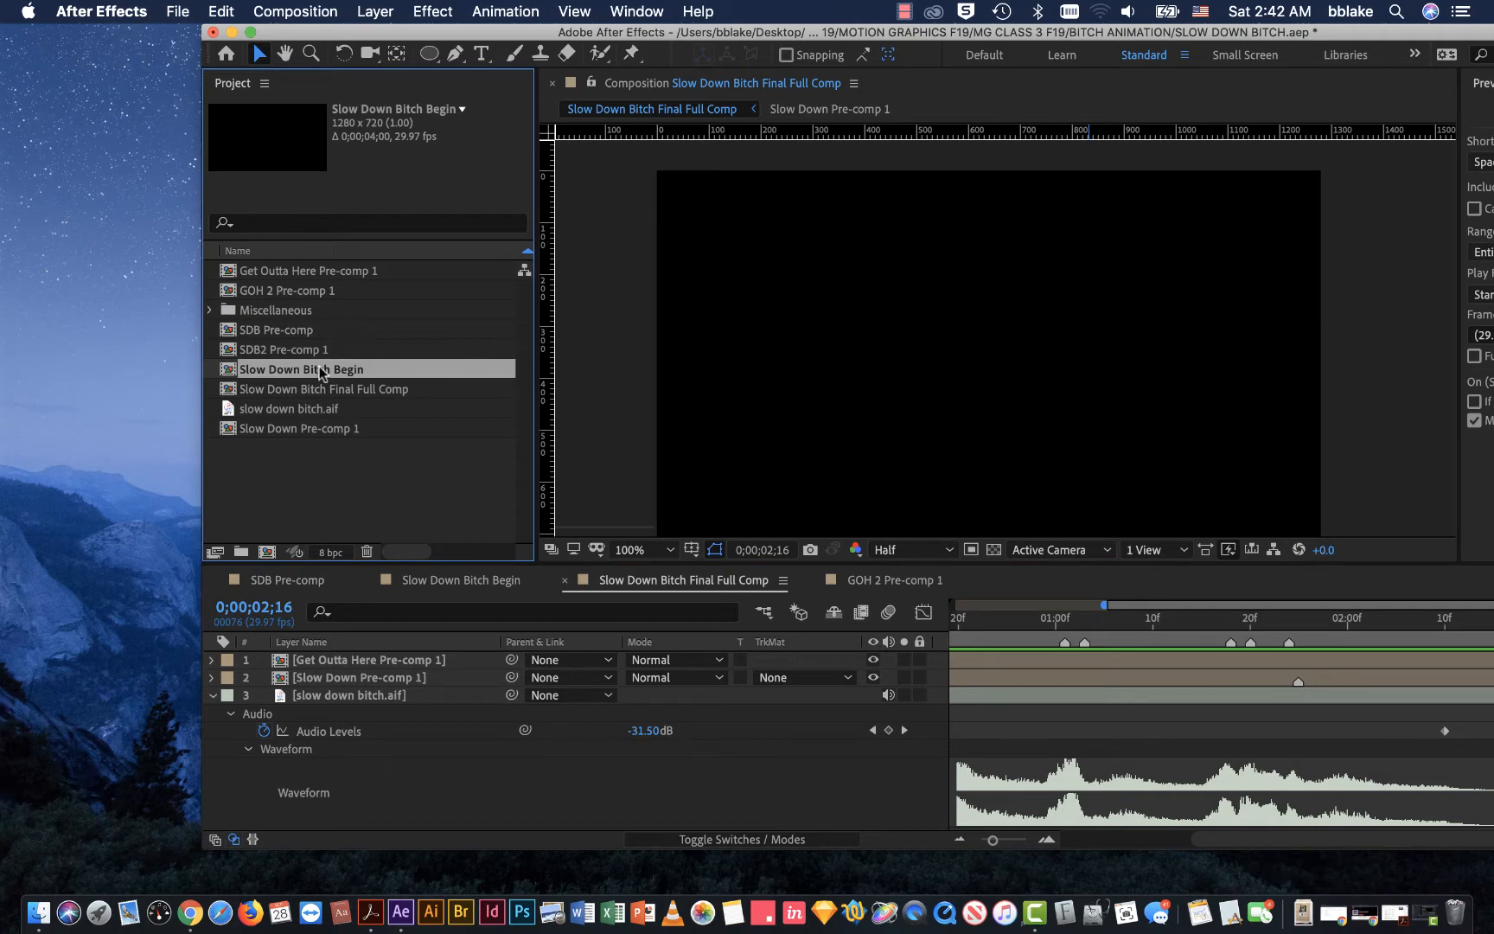
{"action": "double_click", "coordinate": [321, 371]}
{"action": "left_click_drag", "start_coordinate": [748, 32], "coordinate": [568, 32]}
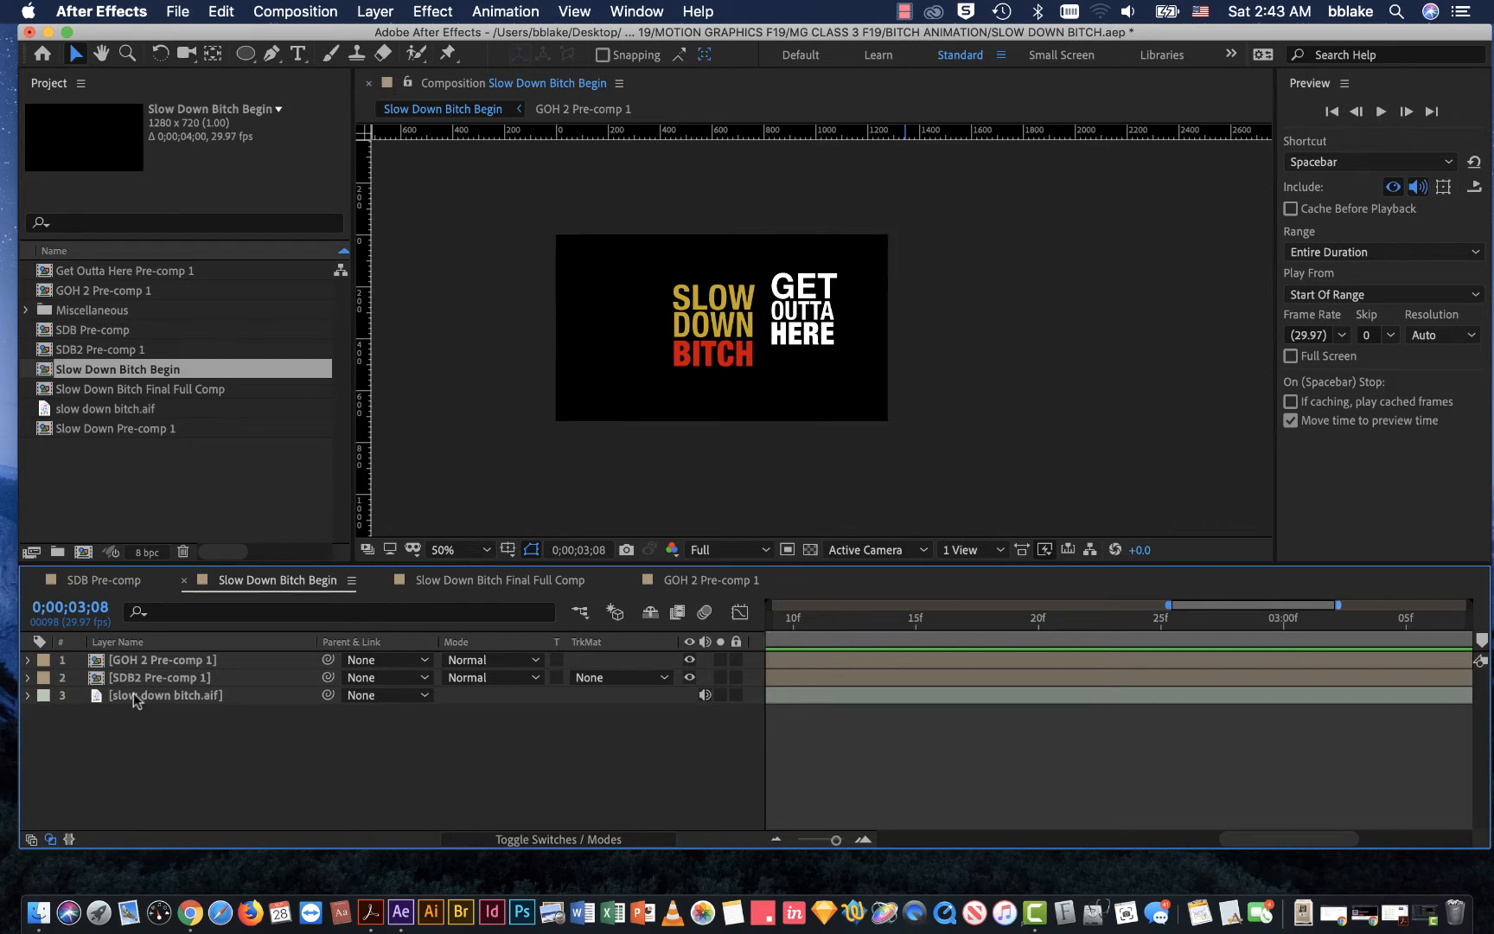
Step: Move the GET OUTTA HERE pre-comp layer to the left side of the SLOW DOWN BITCH text
{"action": "left_click", "coordinate": [820, 295]}
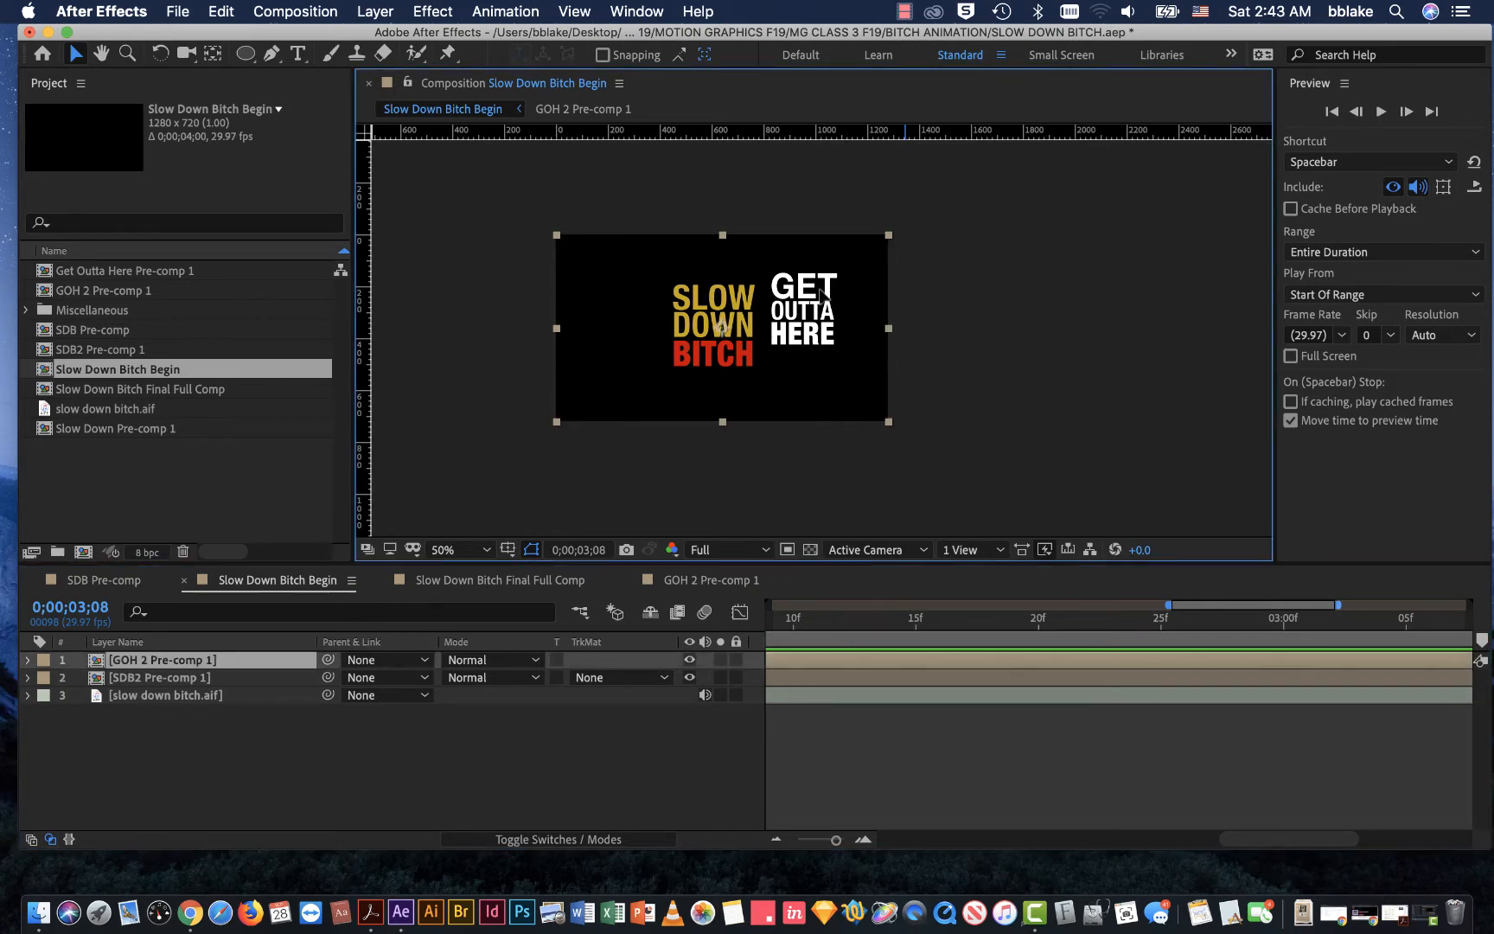
{"action": "left_click_drag", "start_coordinate": [819, 295], "coordinate": [650, 285]}
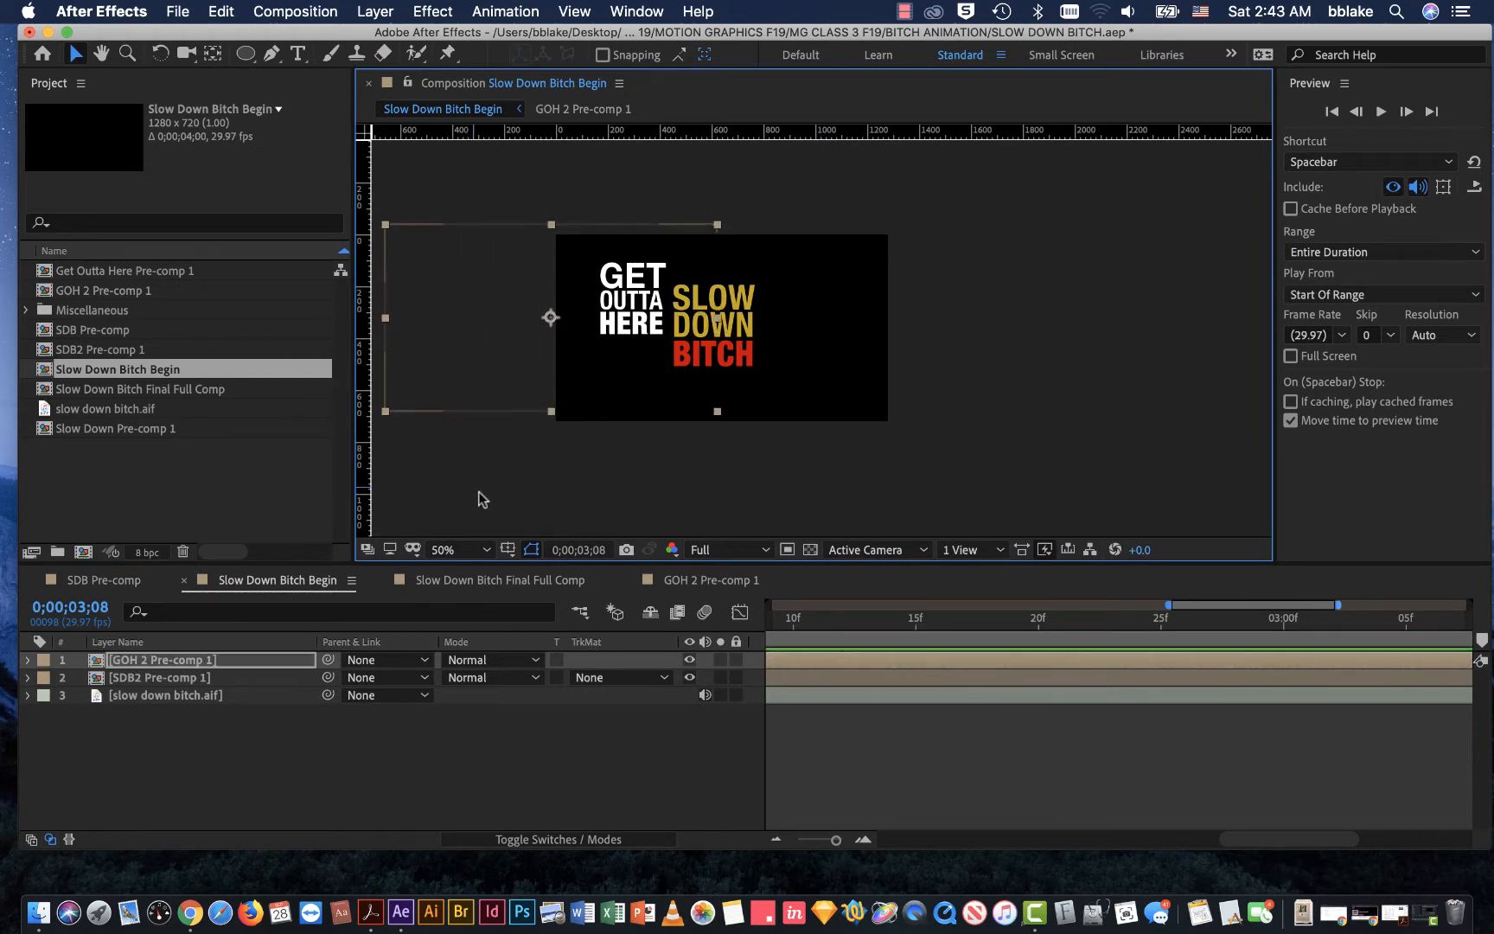
Step: Show the Title/Action Safe overlay to check the text placement, and hide it again
{"action": "left_click", "coordinate": [507, 550]}
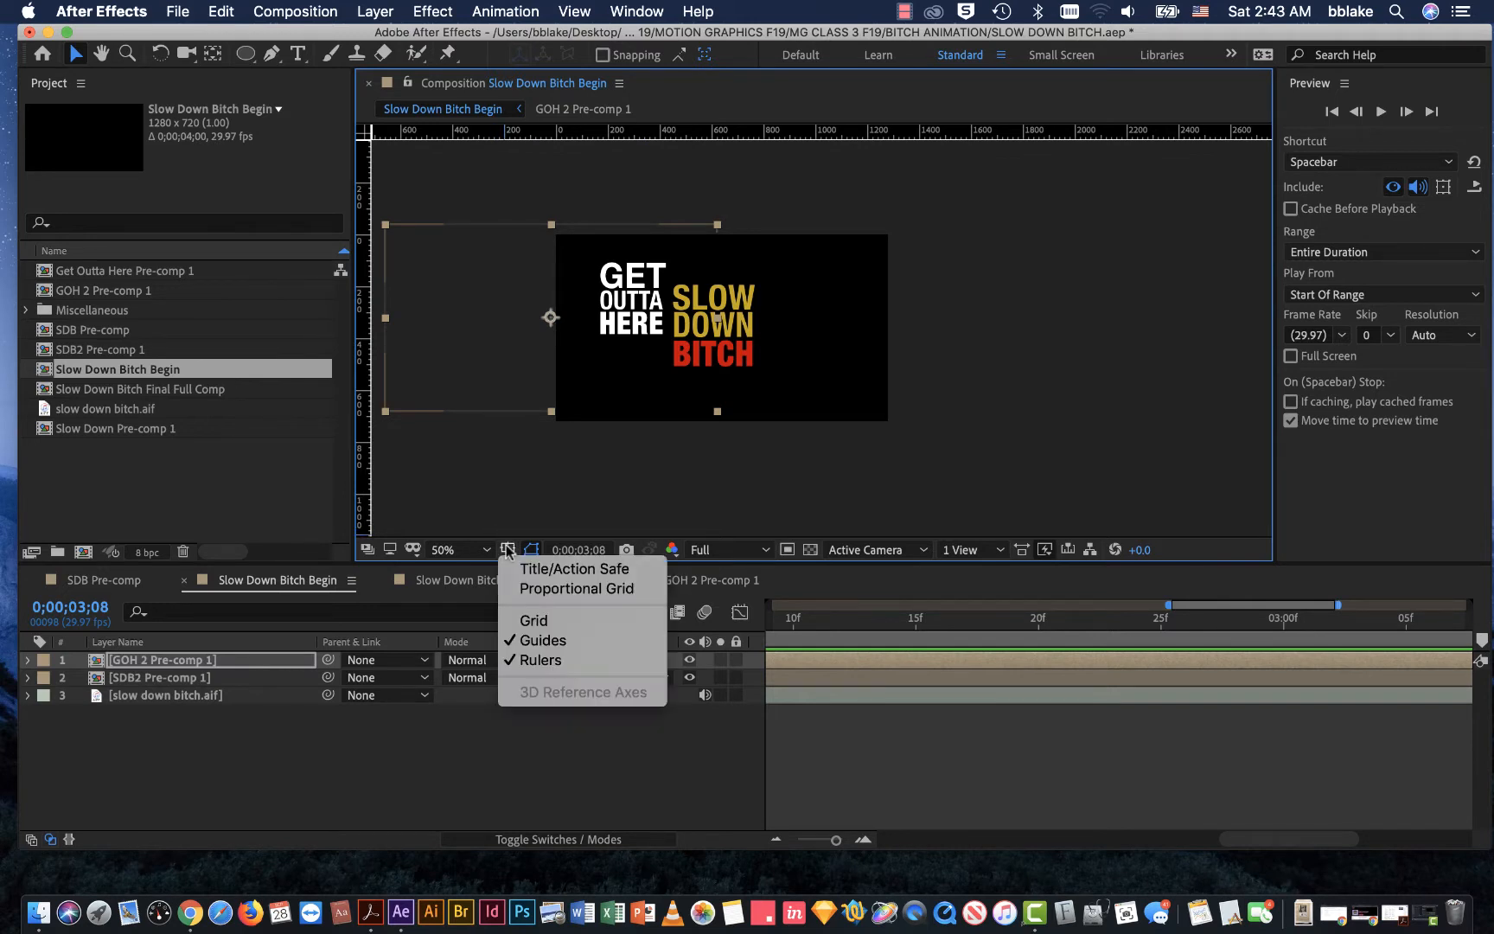
{"action": "left_click", "coordinate": [522, 561]}
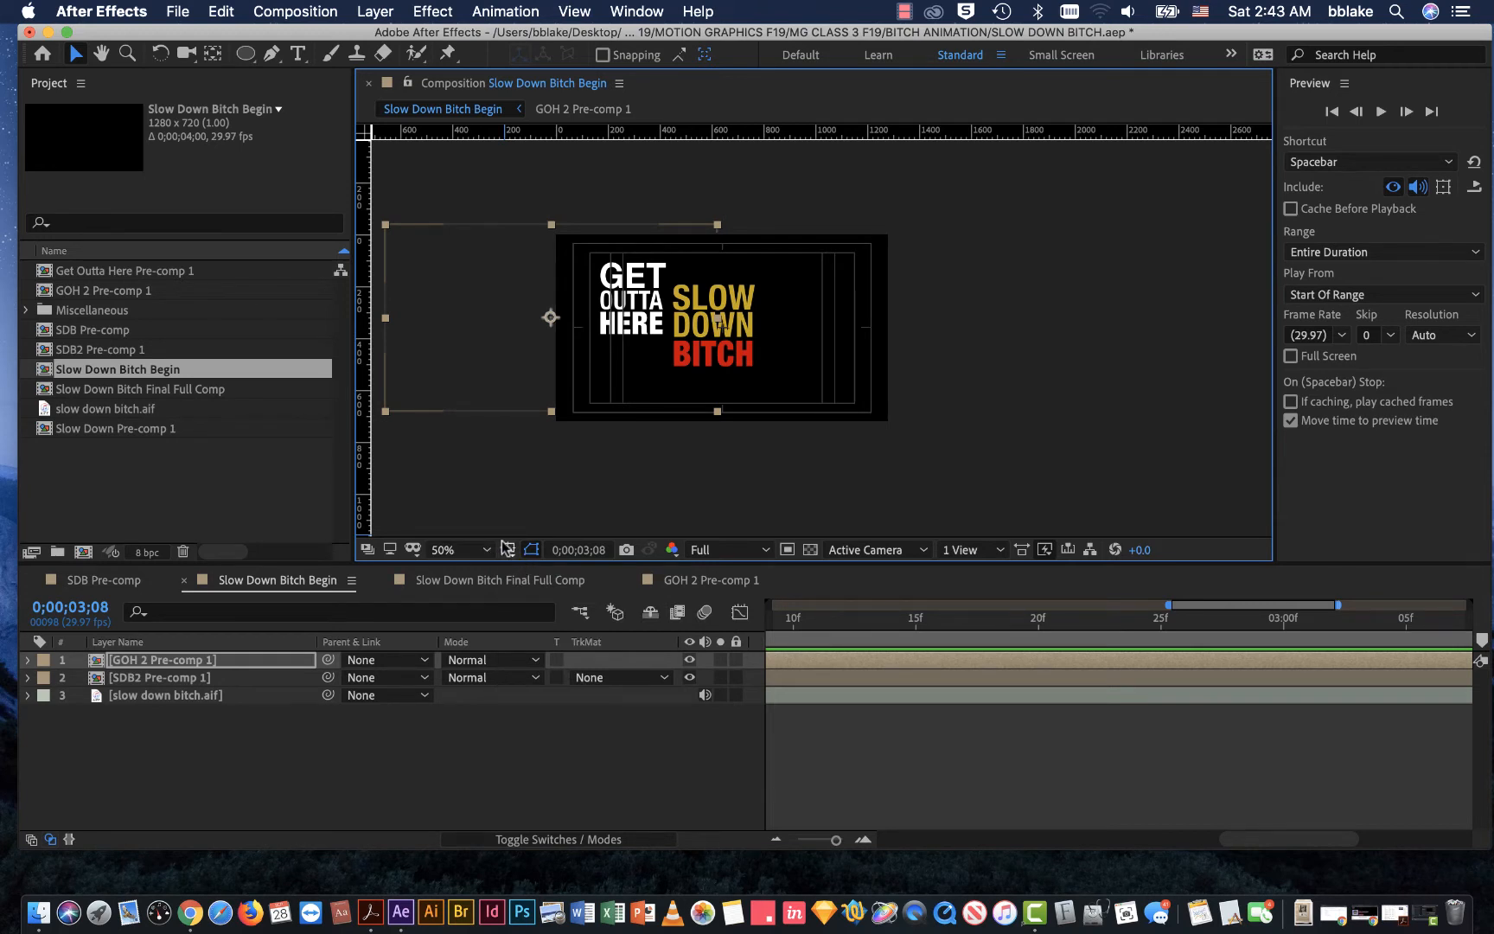
{"action": "left_click", "coordinate": [508, 551]}
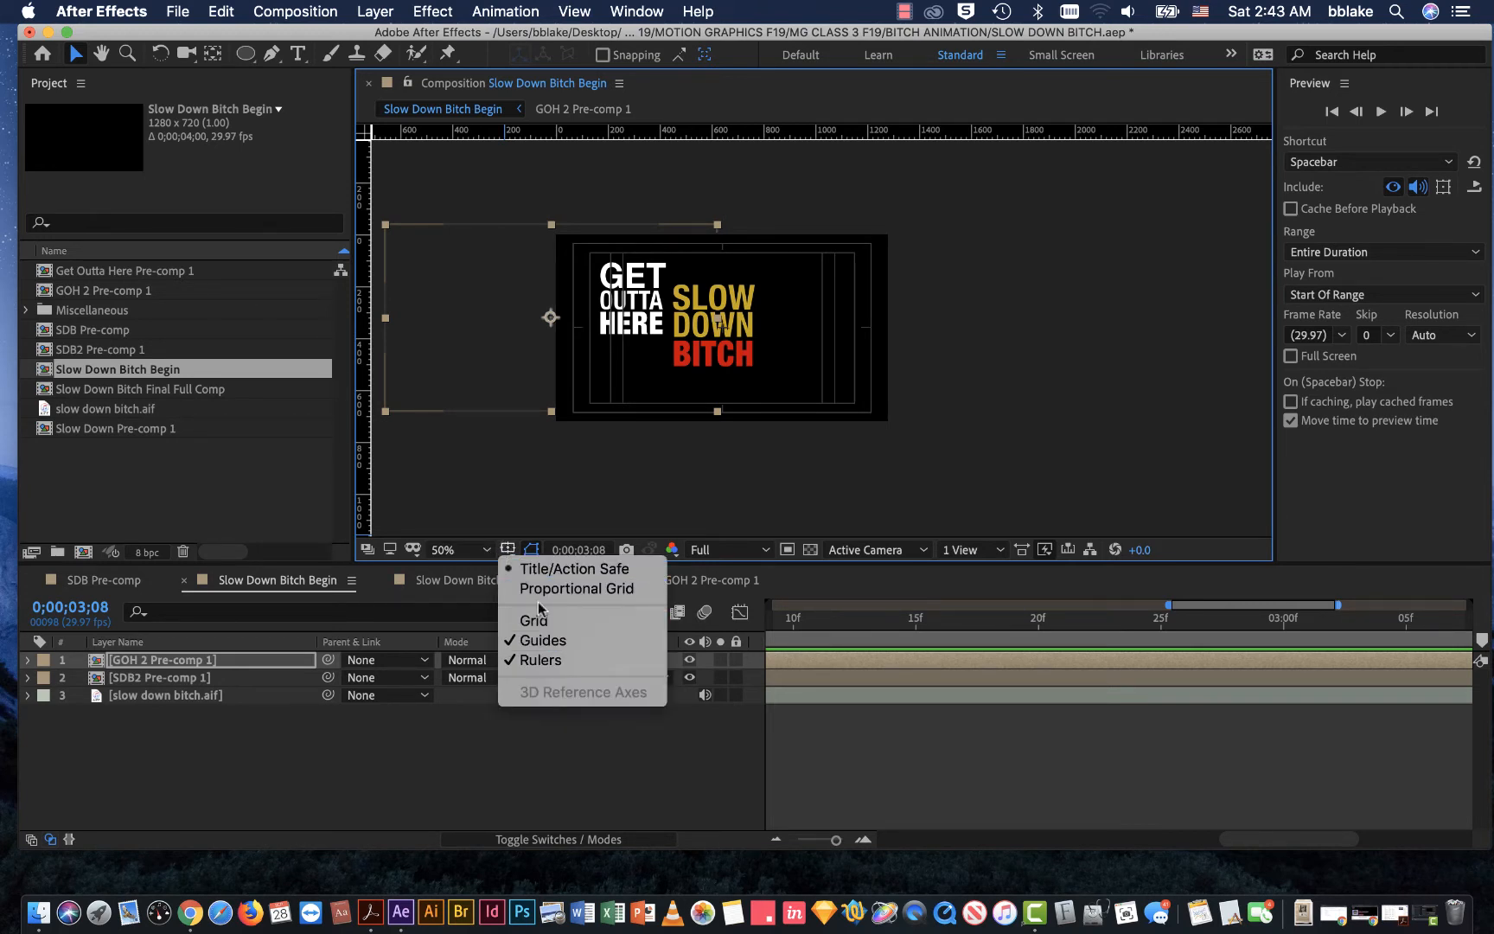
{"action": "left_click", "coordinate": [536, 568]}
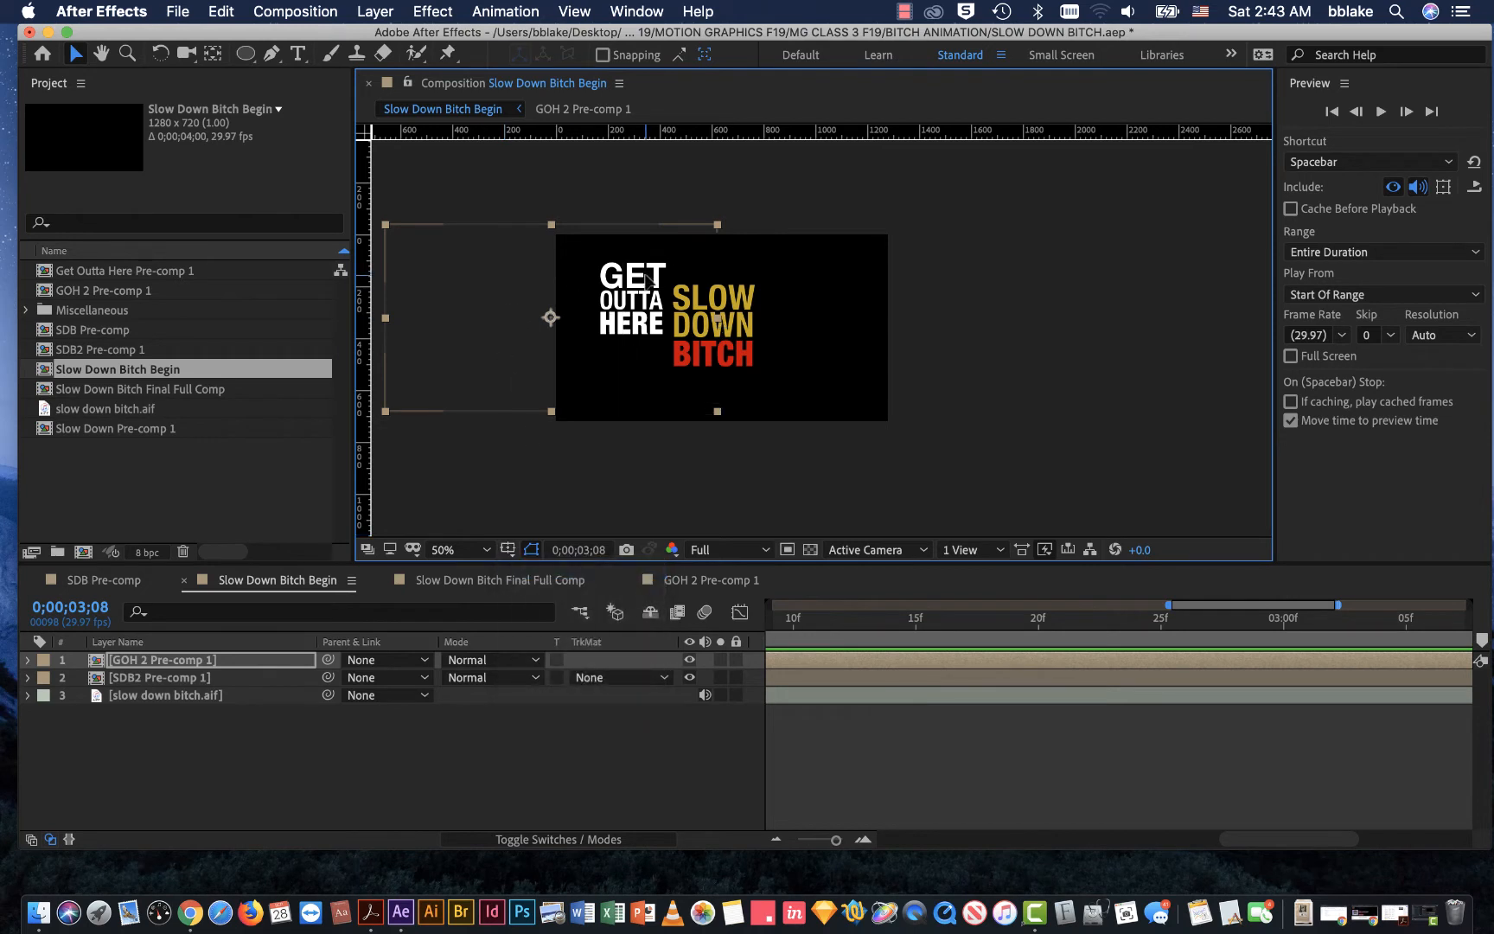
Step: Fine-tune the GET OUTTA HERE layer's position slightly higher beside the SLOW DOWN BITCH text, and deselect it
{"action": "mouse_move", "coordinate": [645, 273]}
{"action": "left_mouse_down"}
{"action": "mouse_move", "coordinate": [644, 238]}
{"action": "mouse_move", "coordinate": [646, 271]}
{"action": "left_mouse_up"}
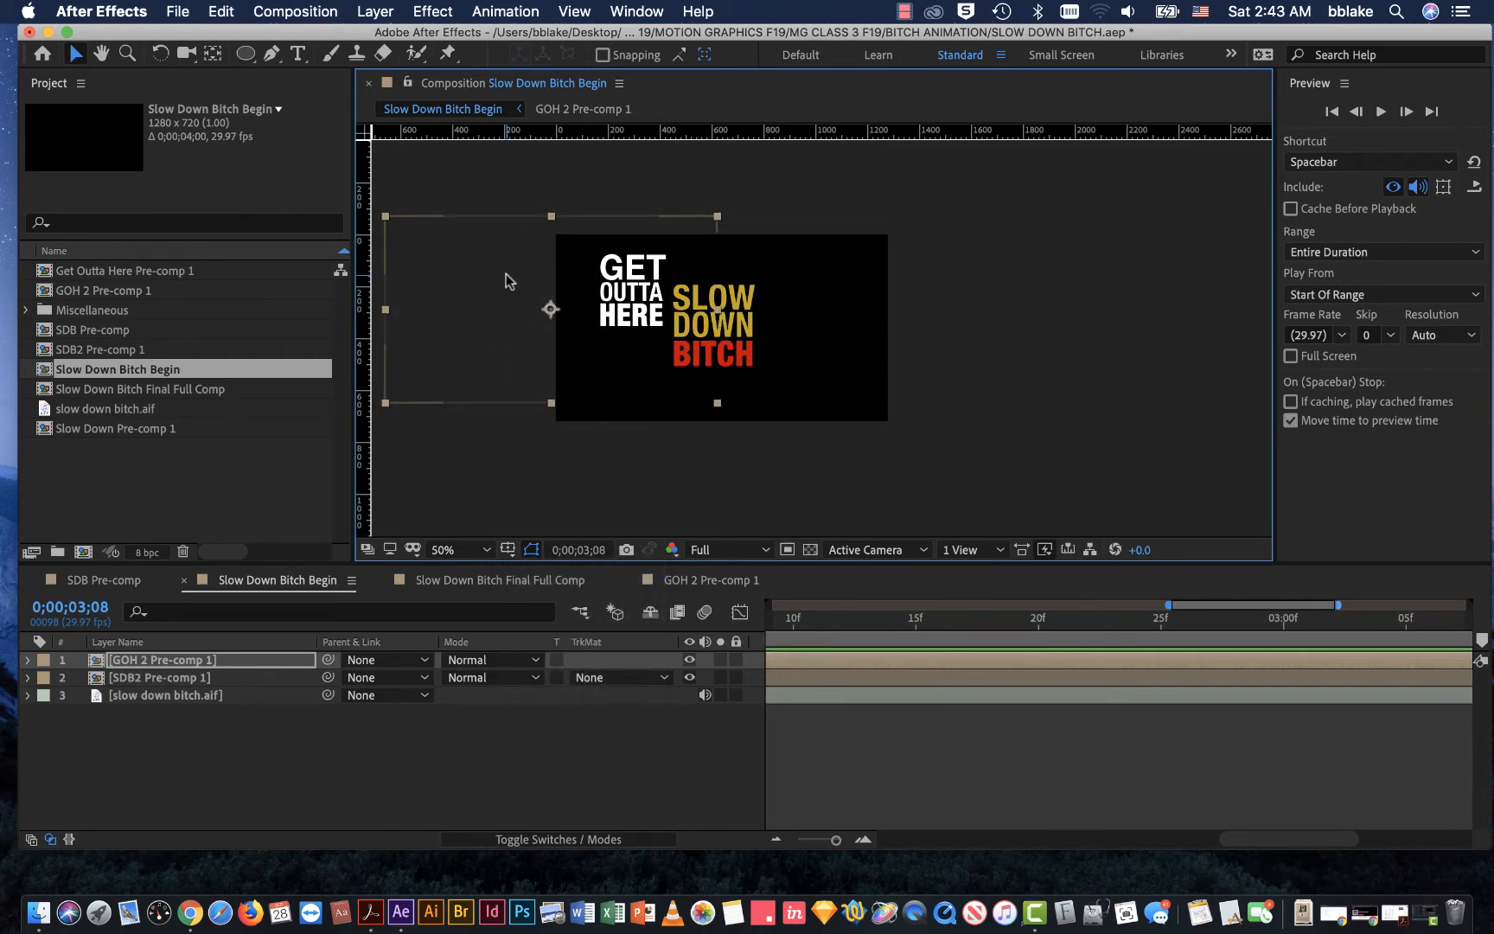
{"action": "left_click", "coordinate": [506, 178]}
{"action": "left_click", "coordinate": [614, 264]}
{"action": "left_click_drag", "start_coordinate": [616, 270], "coordinate": [609, 277]}
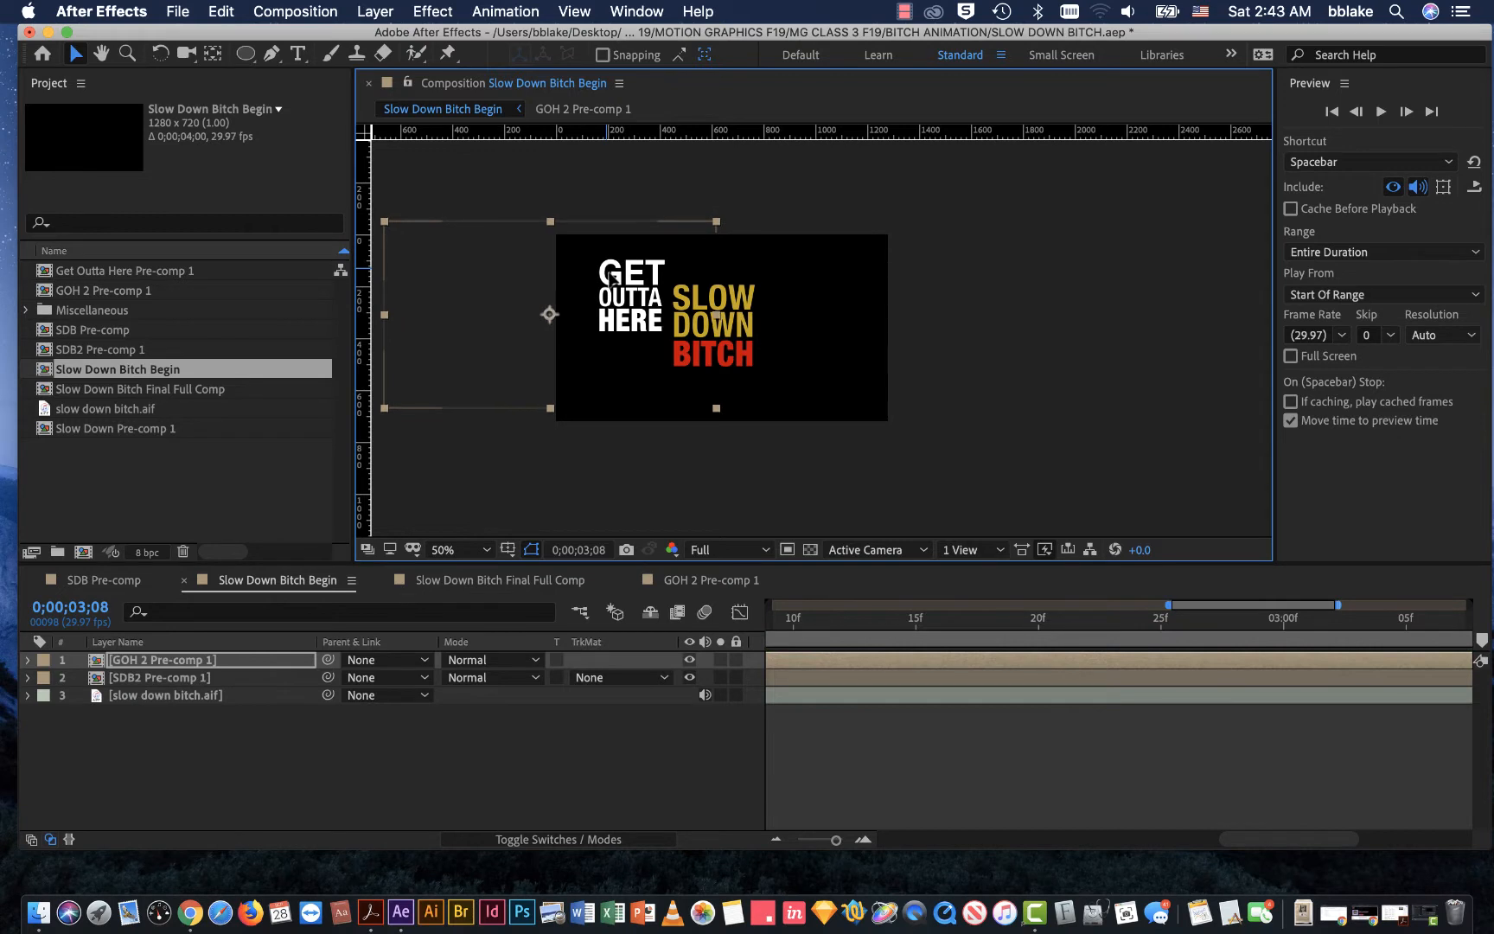
{"action": "left_click", "coordinate": [502, 183]}
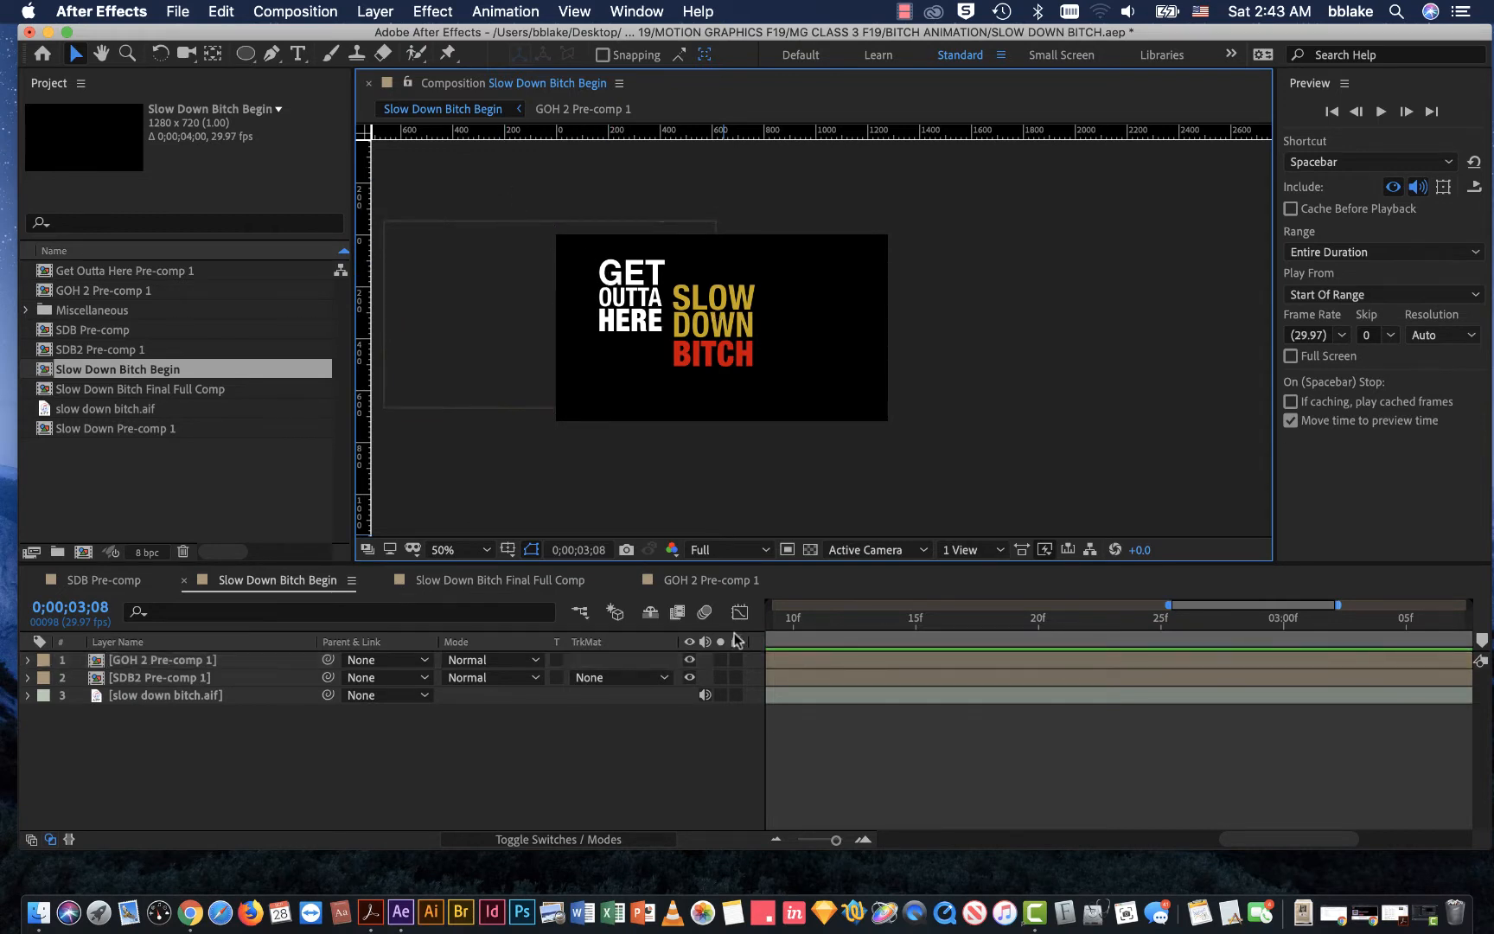
Step: Set the current time to 0;00;02;00 and reveal the slow down bitch.aif waveform with a wider time span
{"action": "left_click_drag", "start_coordinate": [768, 619], "coordinate": [768, 621]}
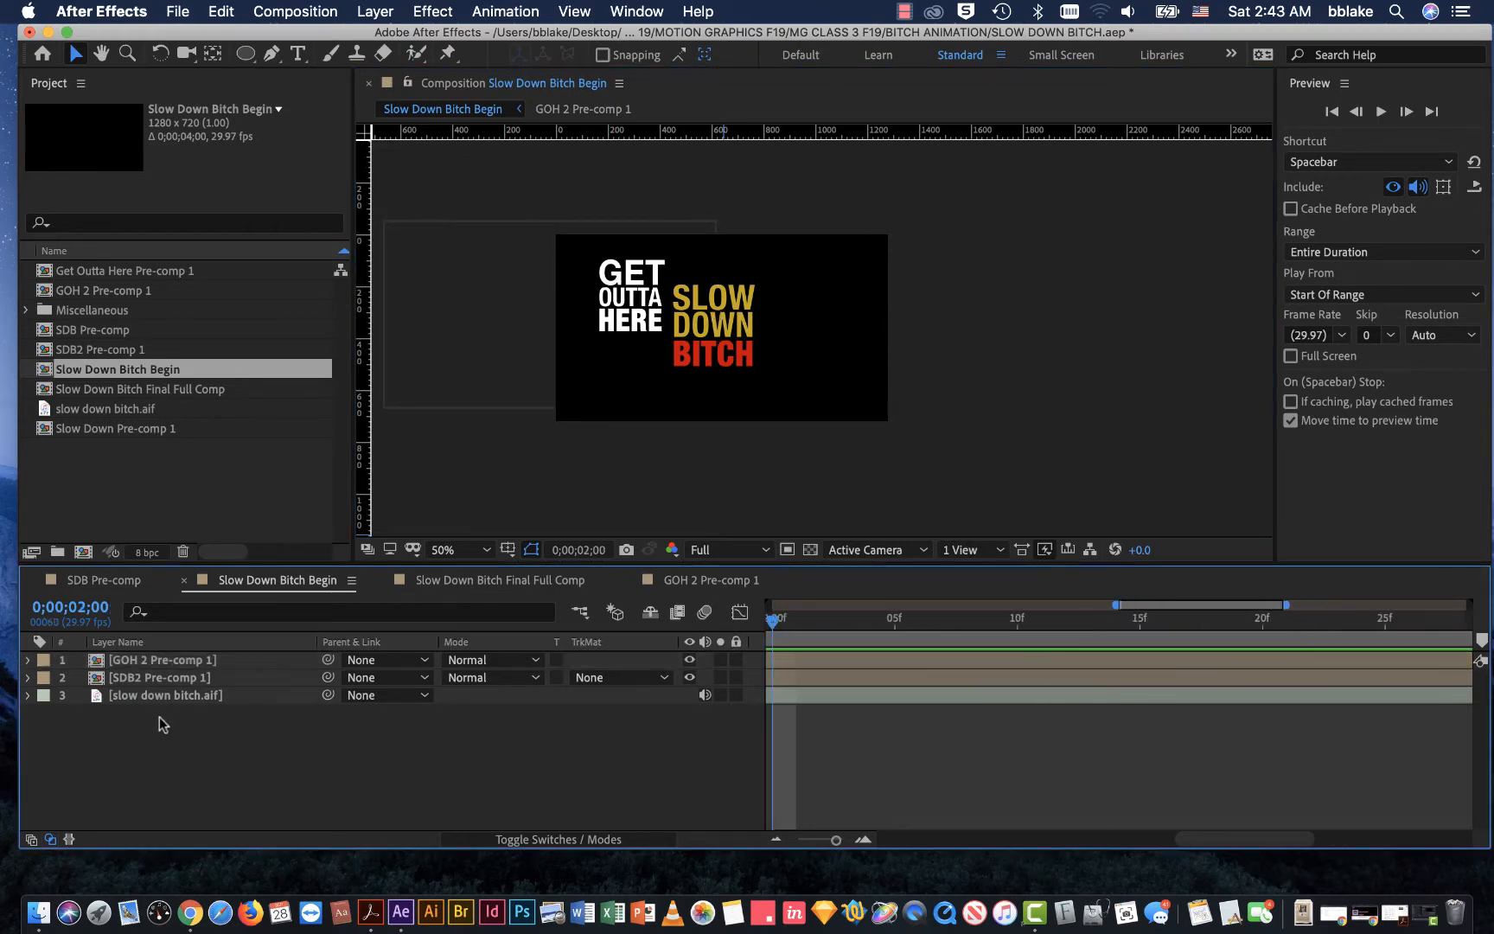
{"action": "left_click", "coordinate": [30, 696]}
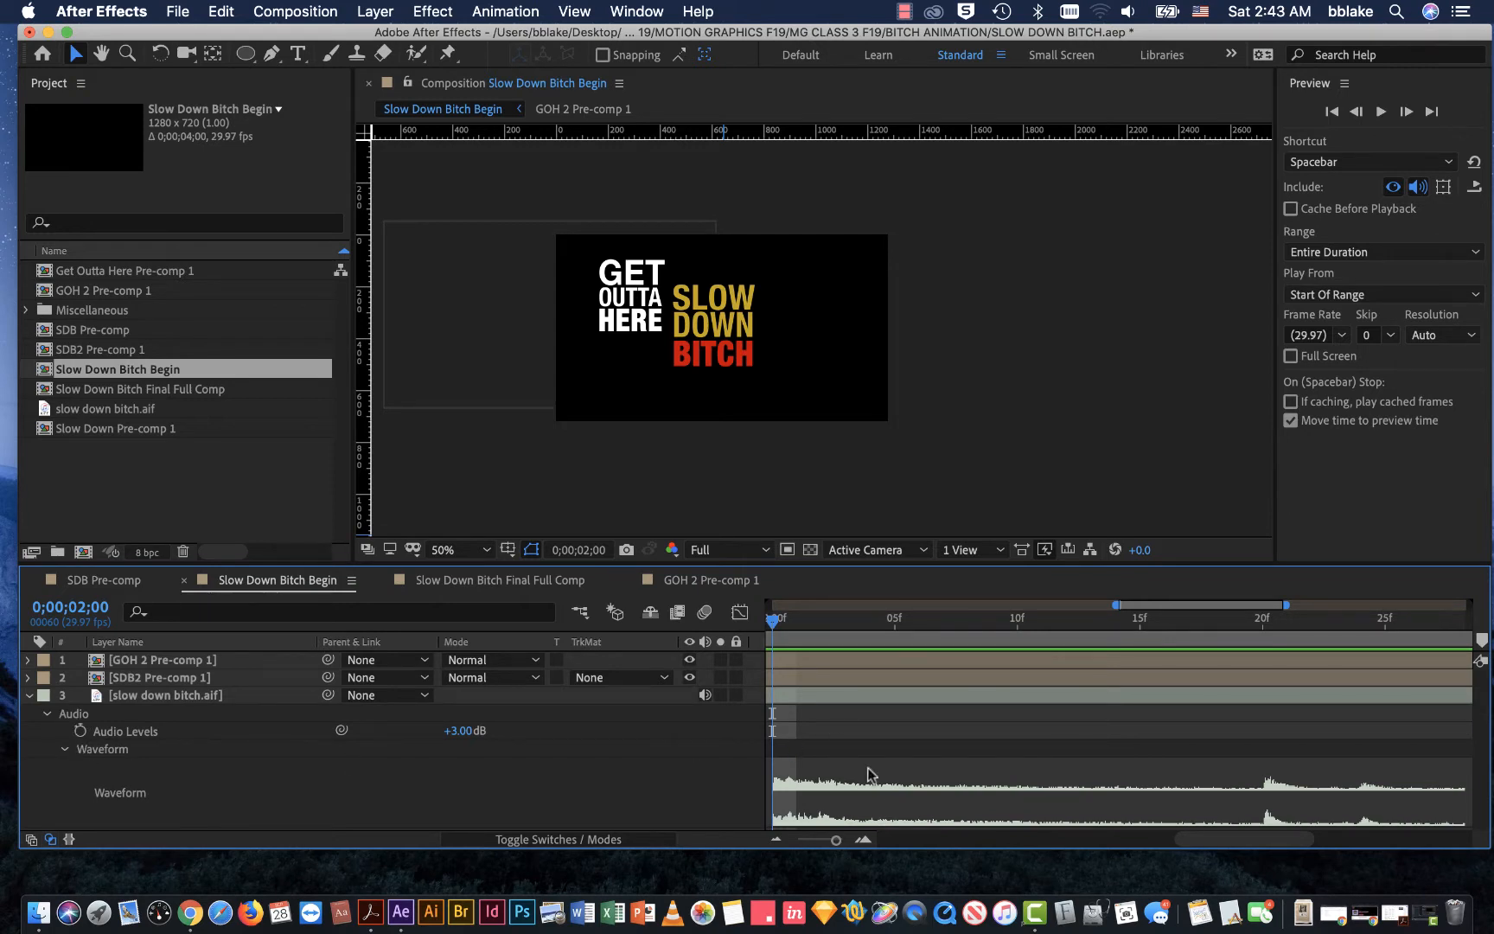
{"action": "left_click_drag", "start_coordinate": [833, 839], "coordinate": [808, 840]}
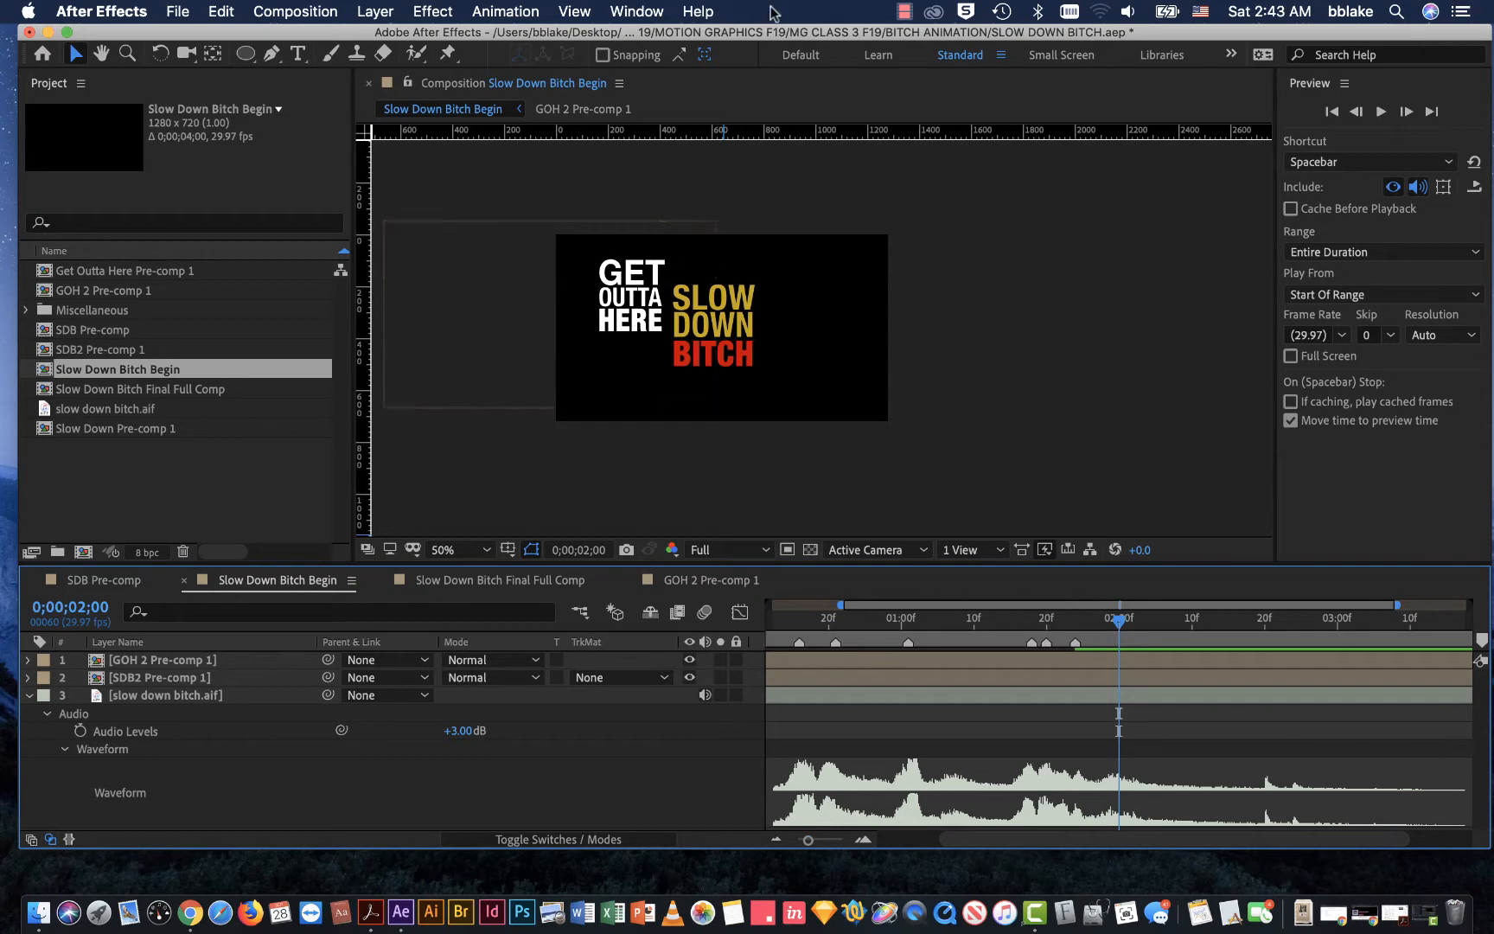
Step: Set the composition's magnification to 100% and centre the frame with the Hand tool, returning to the Selection tool
{"action": "mouse_move", "coordinate": [788, 32]}
{"action": "left_mouse_down"}
{"action": "mouse_move", "coordinate": [772, 32]}
{"action": "mouse_move", "coordinate": [787, 40]}
{"action": "left_mouse_up"}
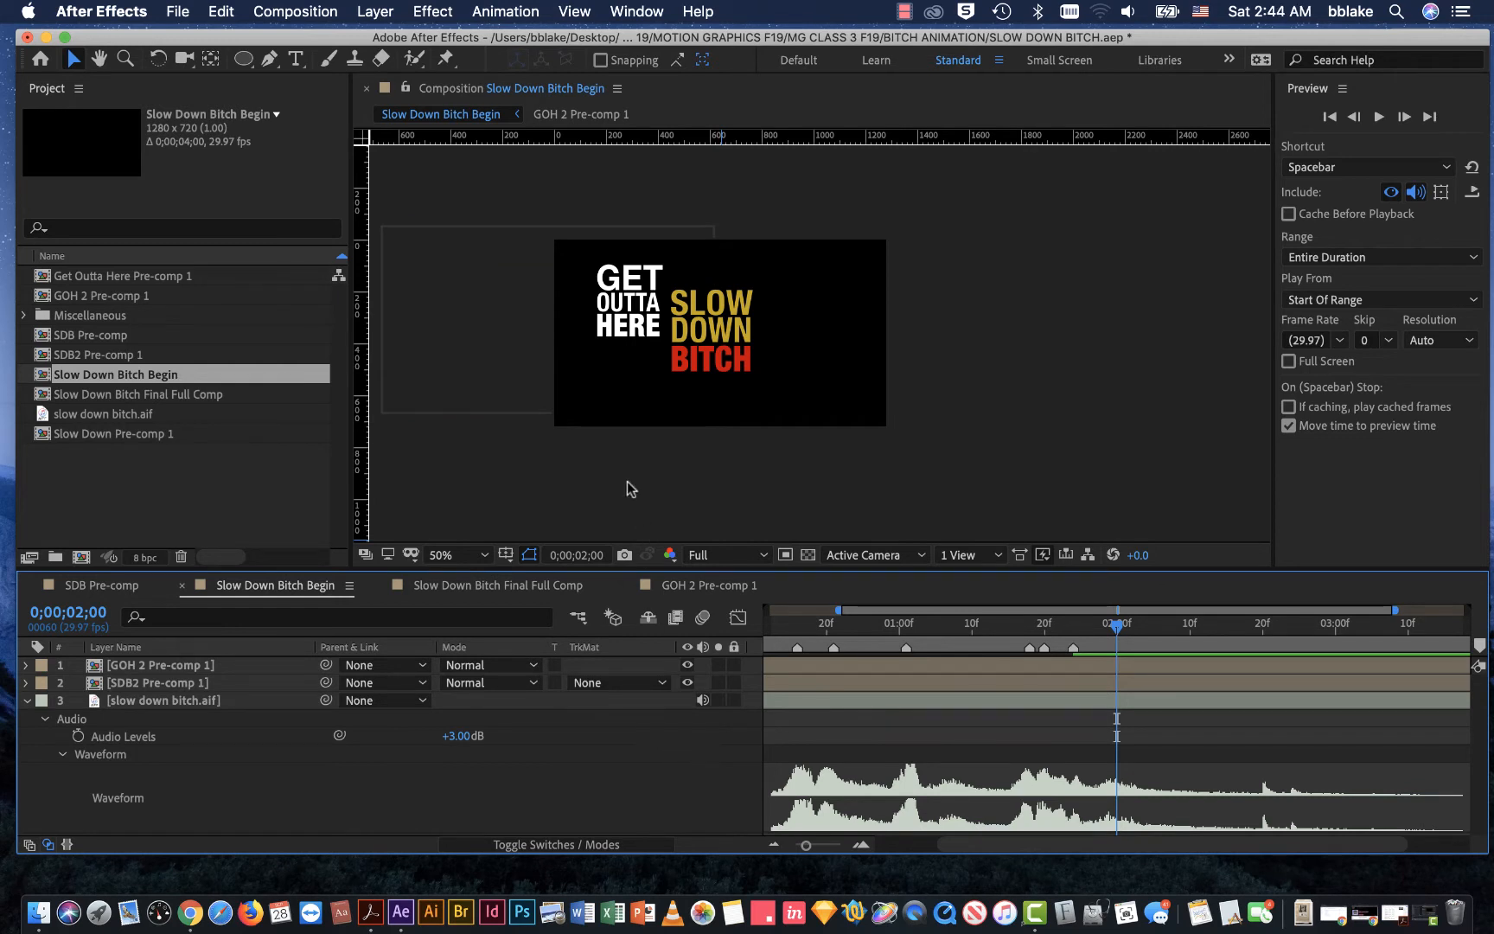
{"action": "left_click", "coordinate": [481, 555]}
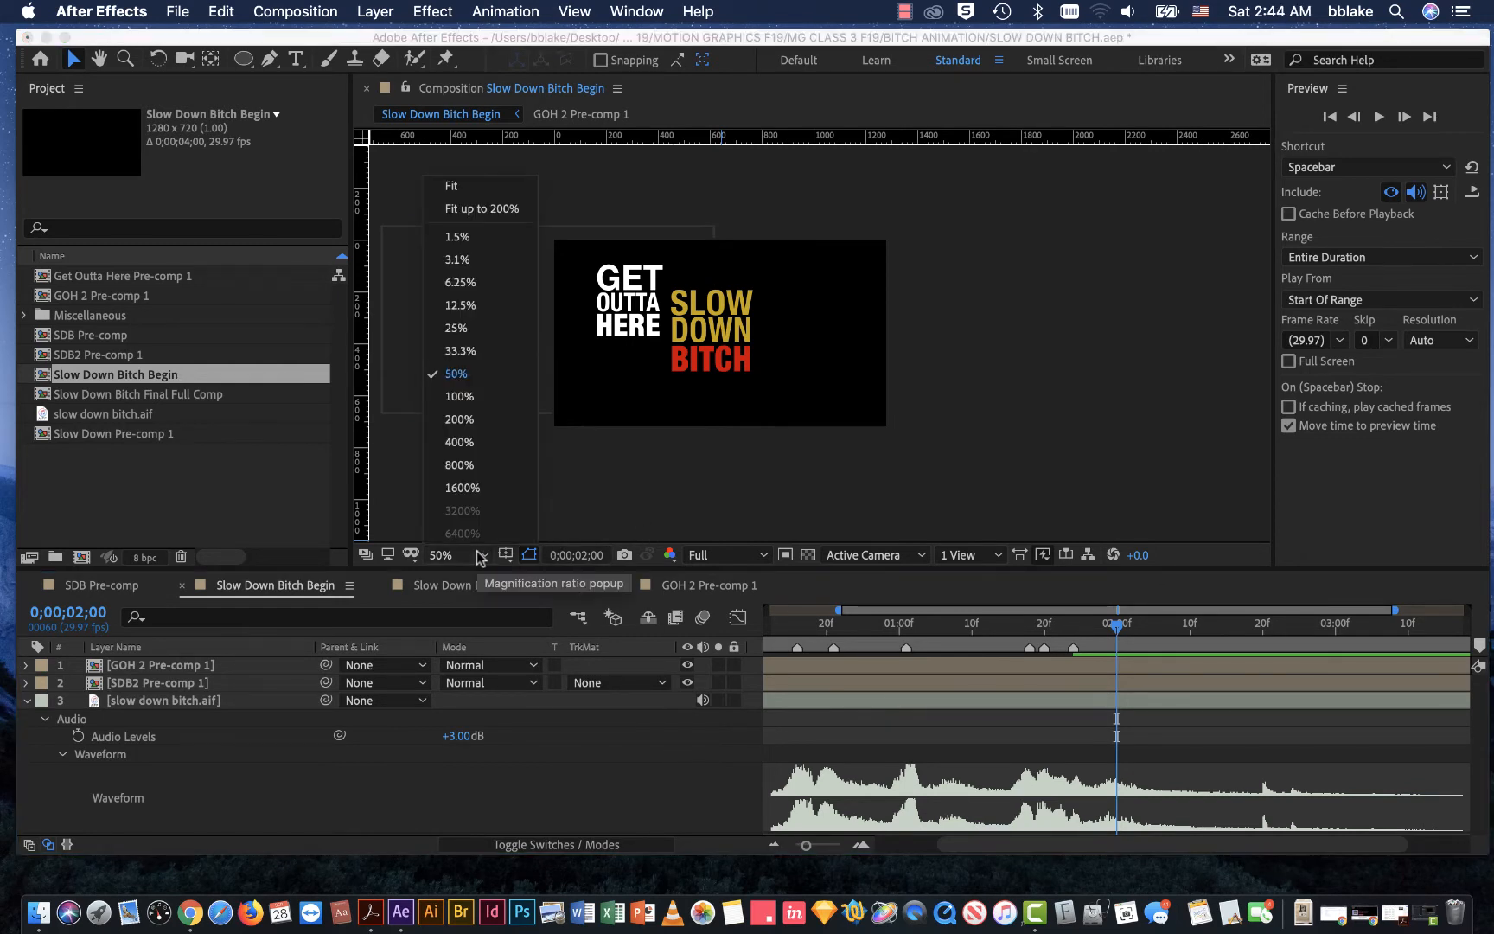
{"action": "left_click", "coordinate": [451, 397]}
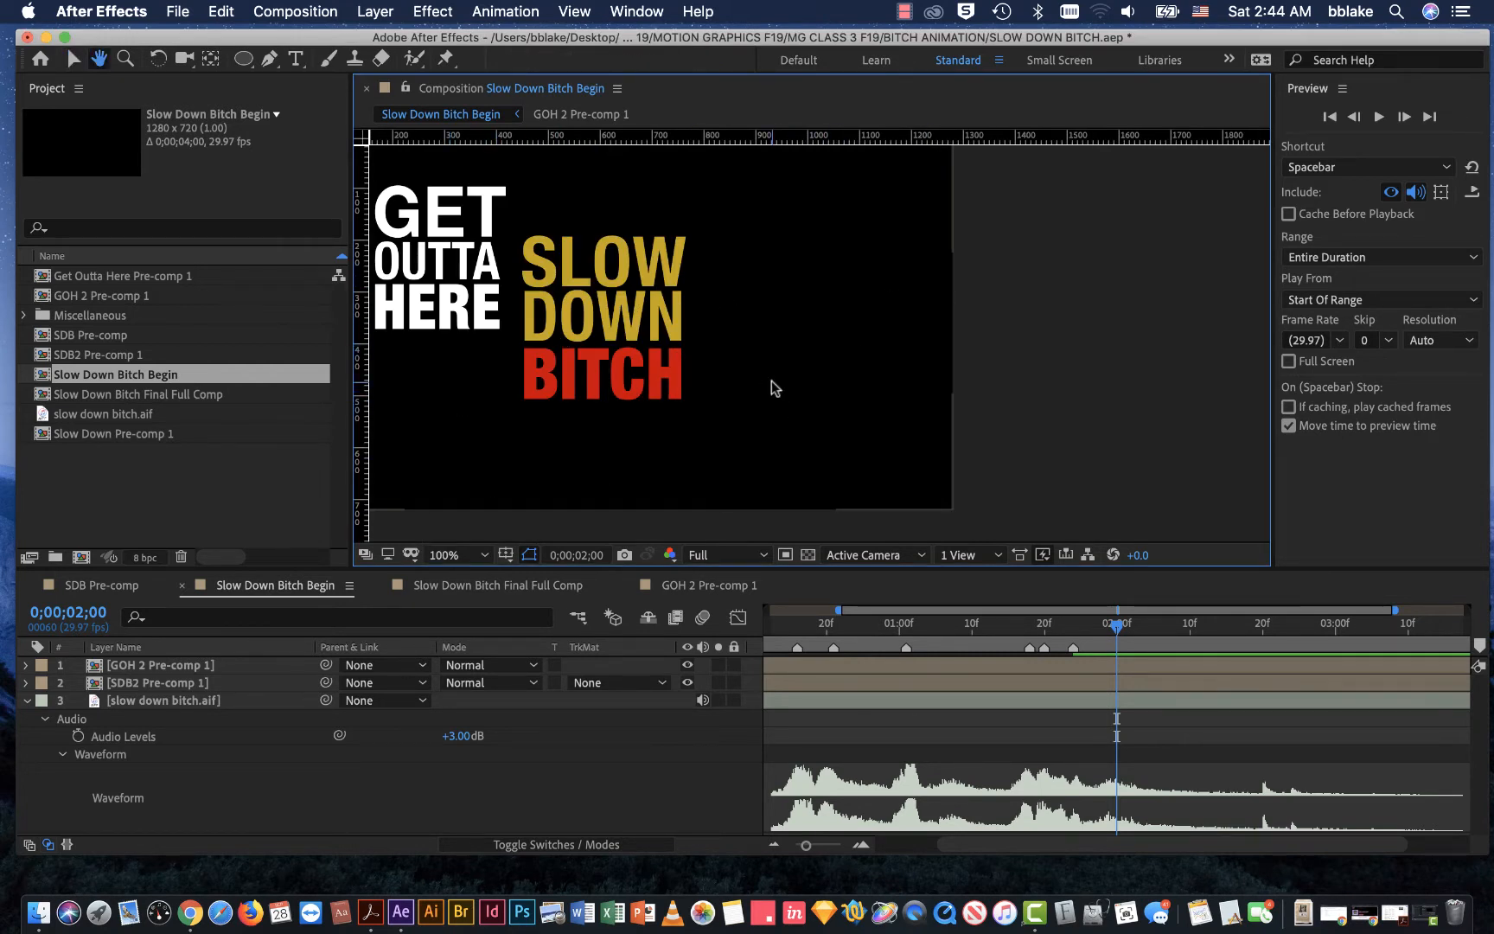
{"action": "left_click", "coordinate": [460, 556]}
{"action": "left_click", "coordinate": [461, 556]}
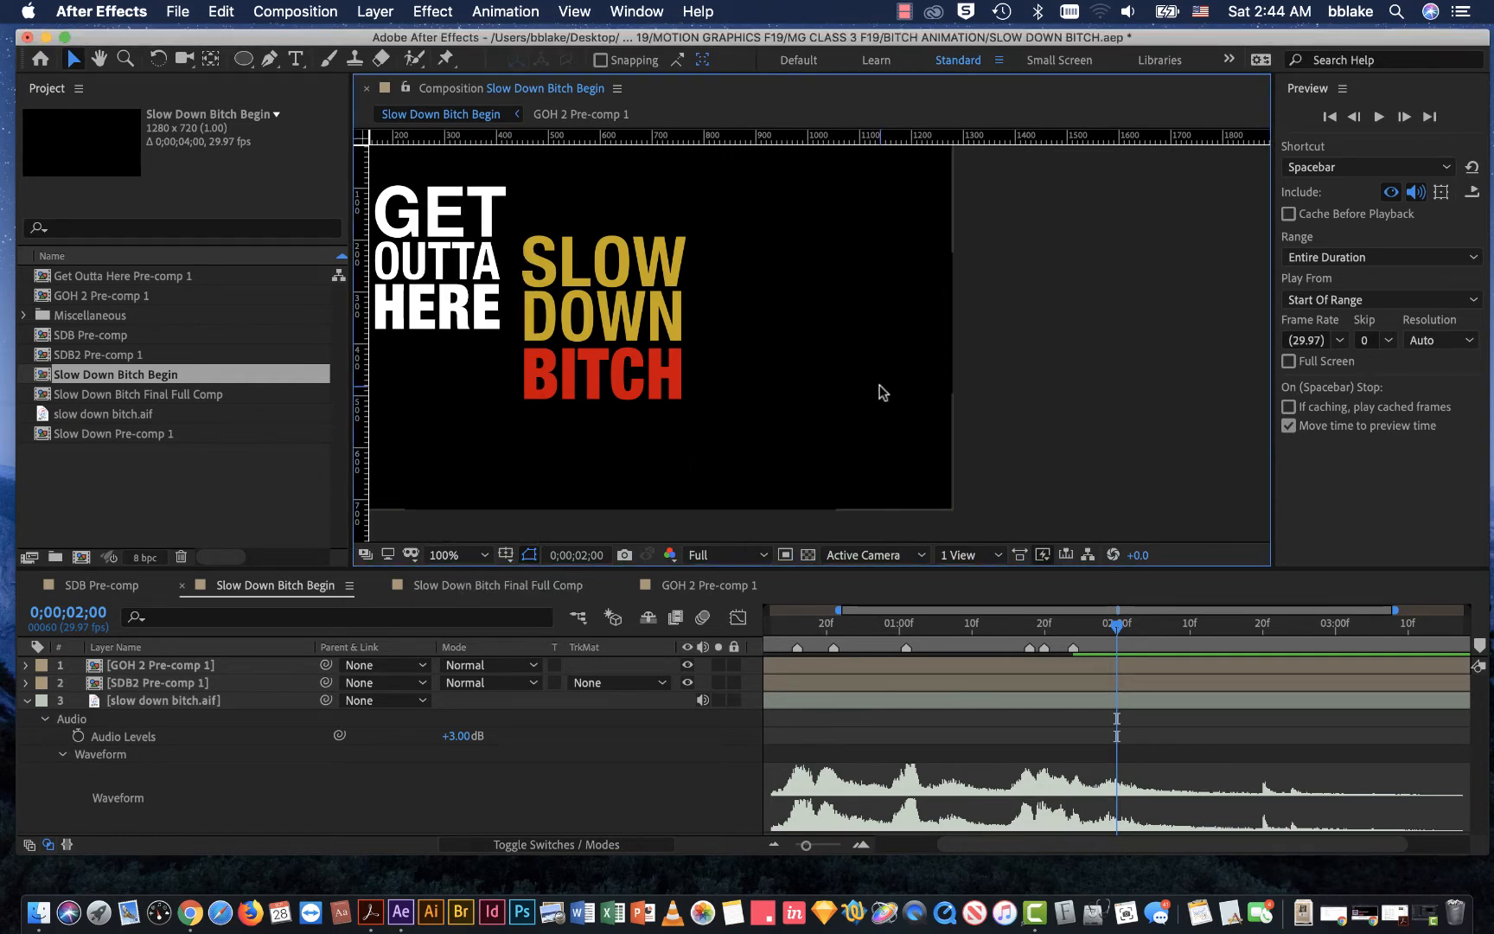
{"action": "key", "text": "h"}
{"action": "left_click_drag", "start_coordinate": [854, 386], "coordinate": [970, 390]}
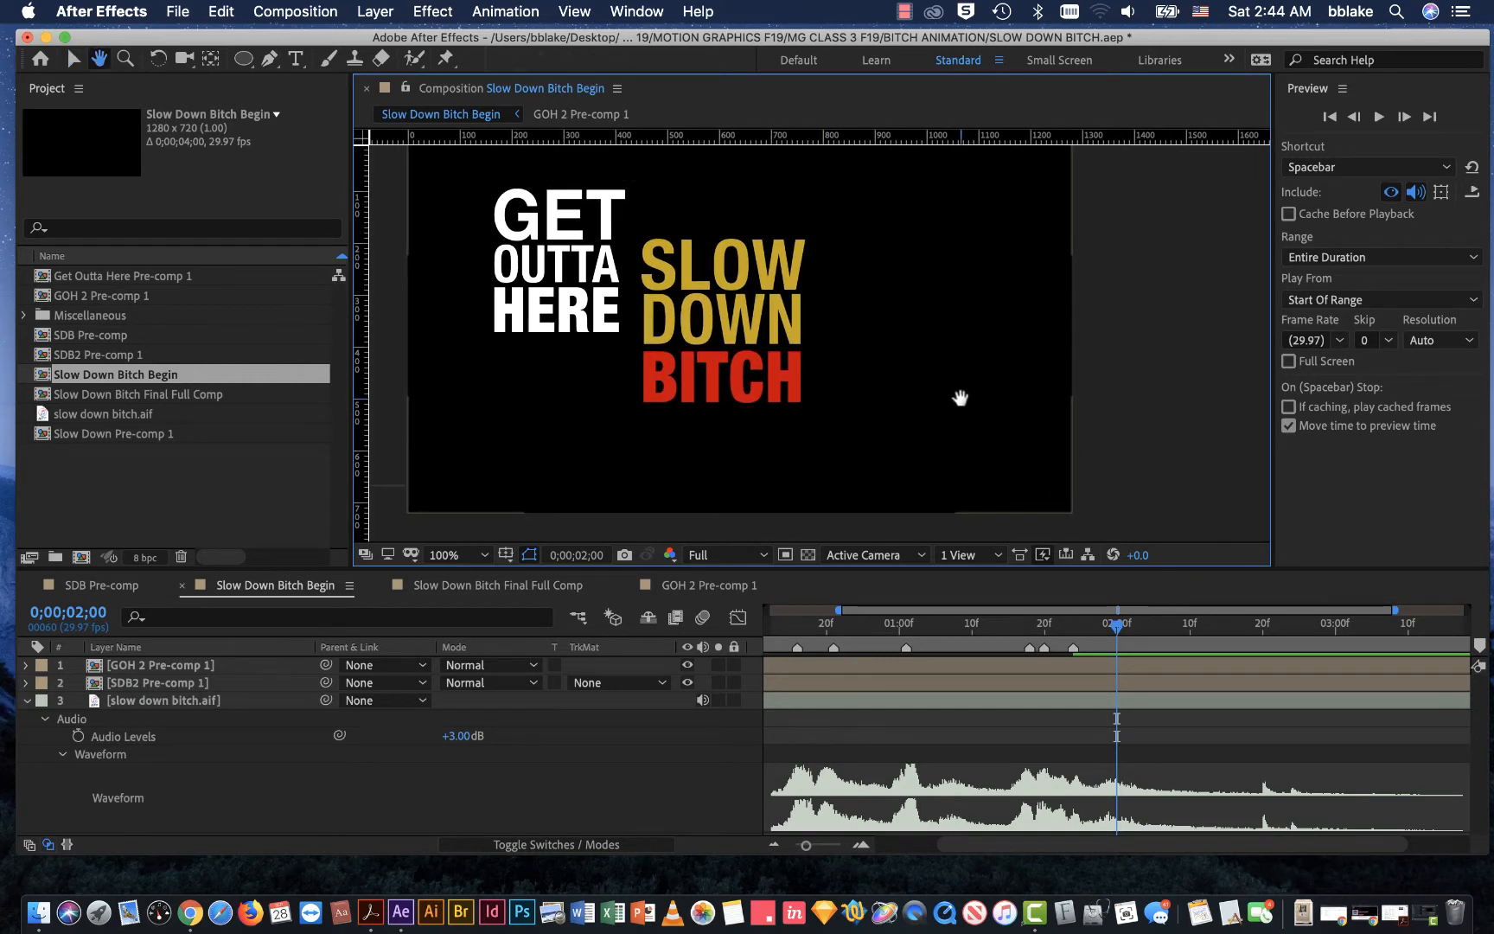
{"action": "left_click_drag", "start_coordinate": [960, 398], "coordinate": [1009, 421]}
{"action": "key", "text": "v"}
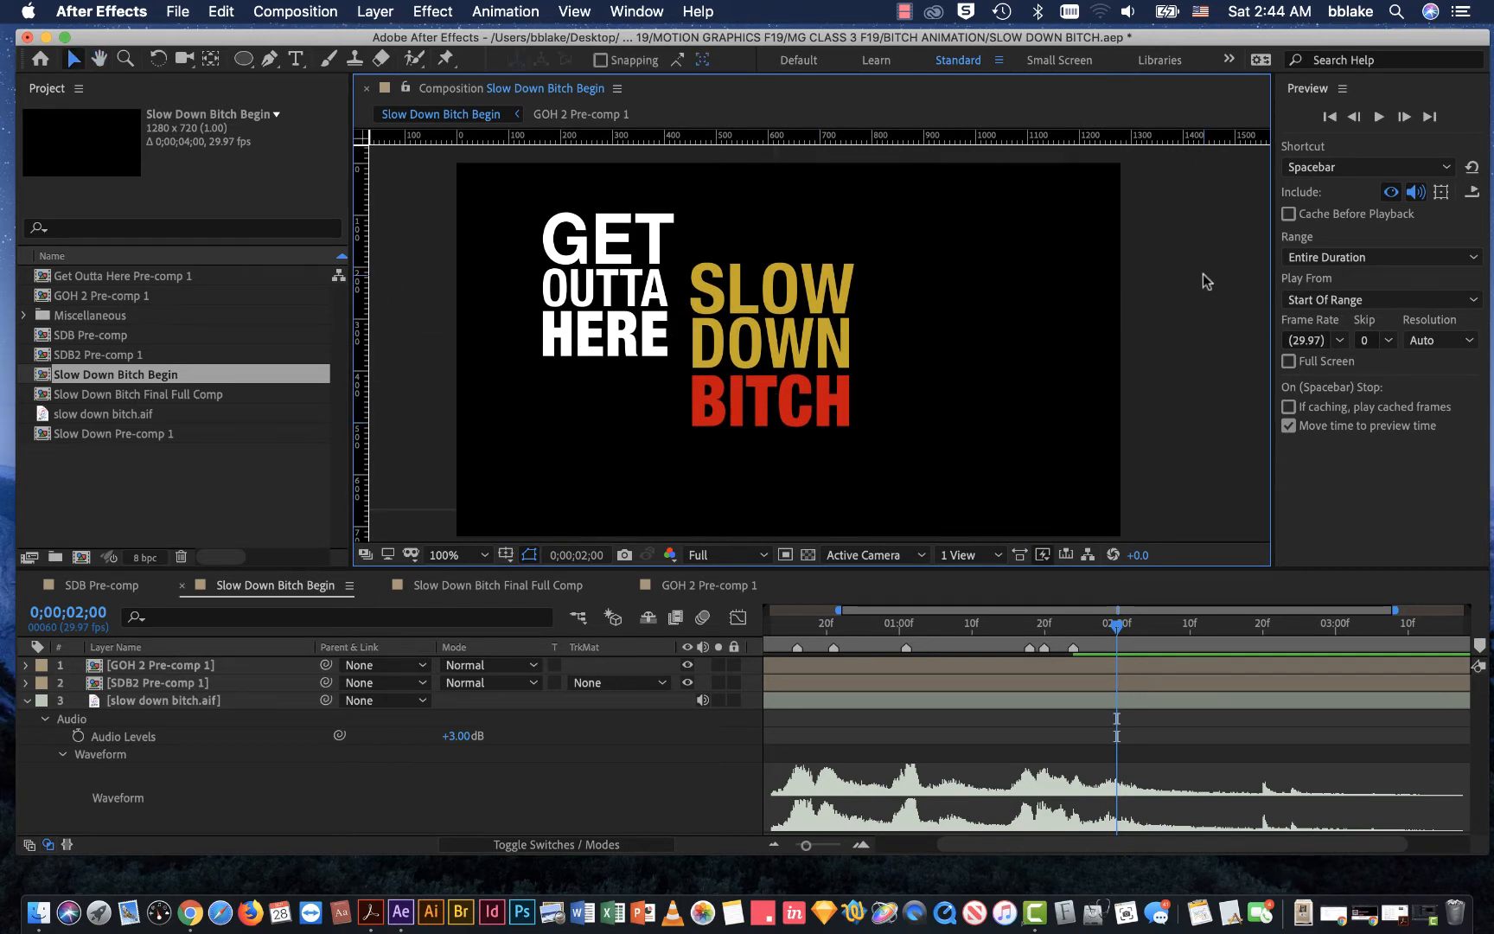
Step: Move the GET OUTTA HERE layer's anchor point to the lower-right corner of its text with the Pan Behind tool
{"action": "left_click", "coordinate": [558, 266]}
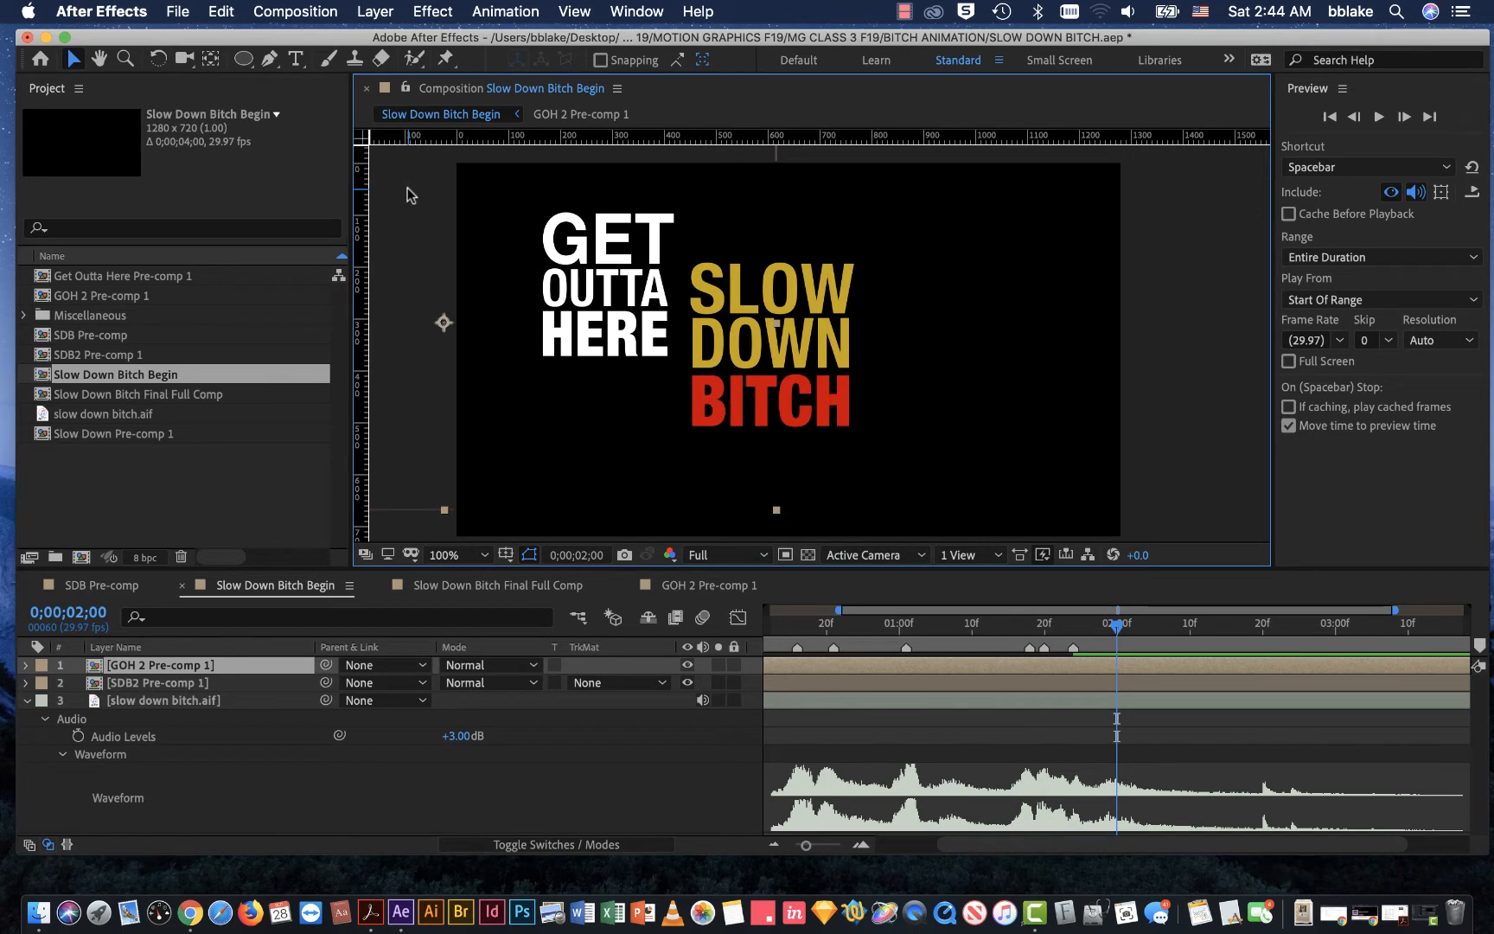
{"action": "left_click", "coordinate": [210, 61]}
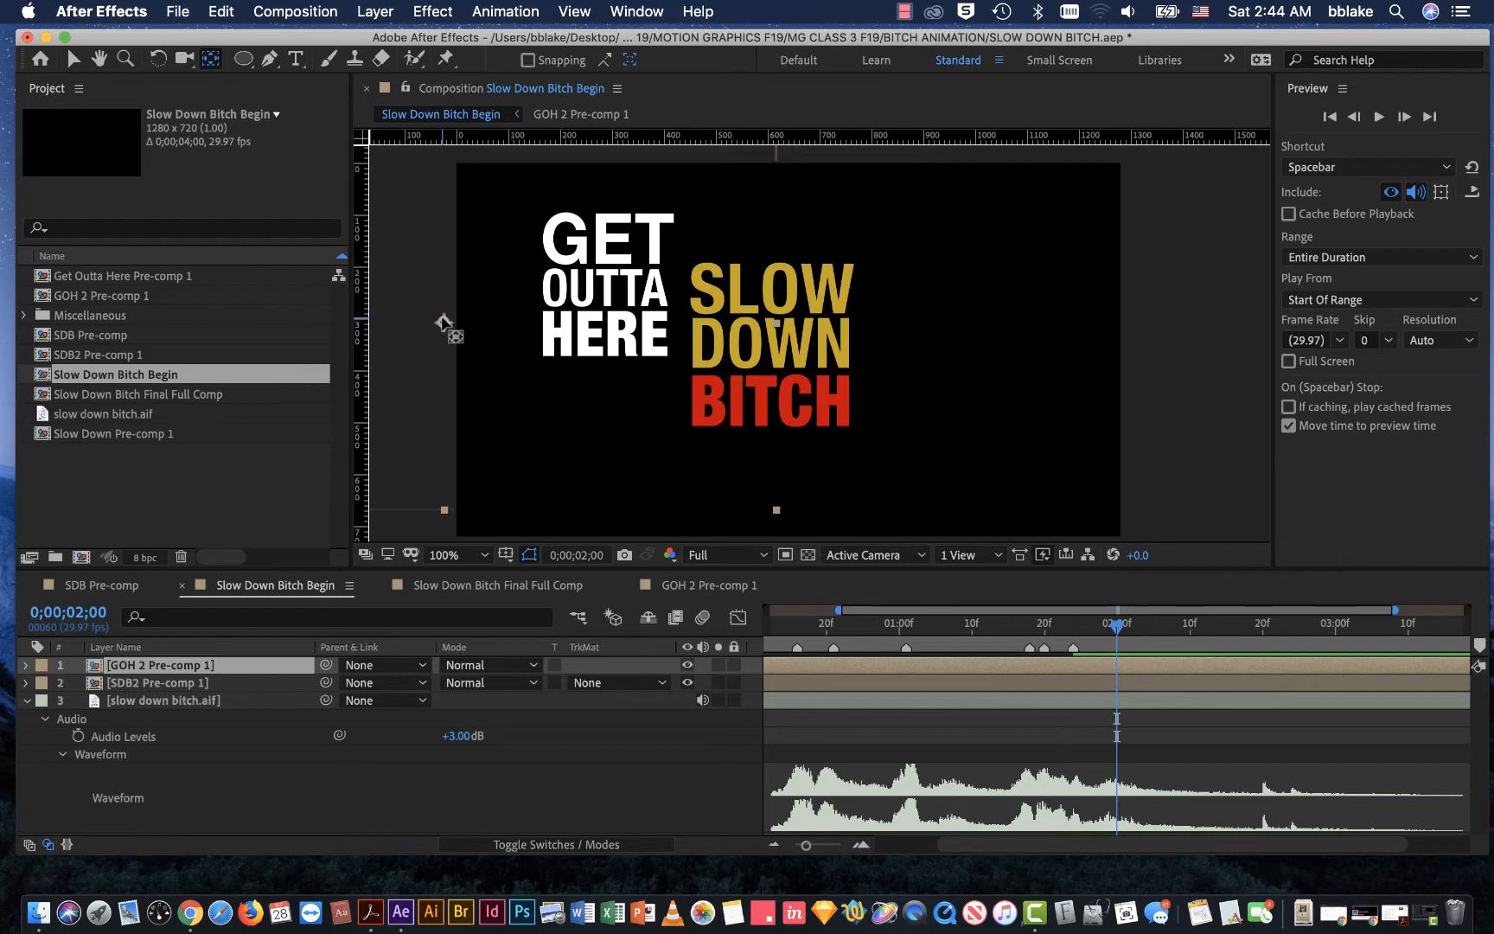
{"action": "left_click", "coordinate": [442, 323]}
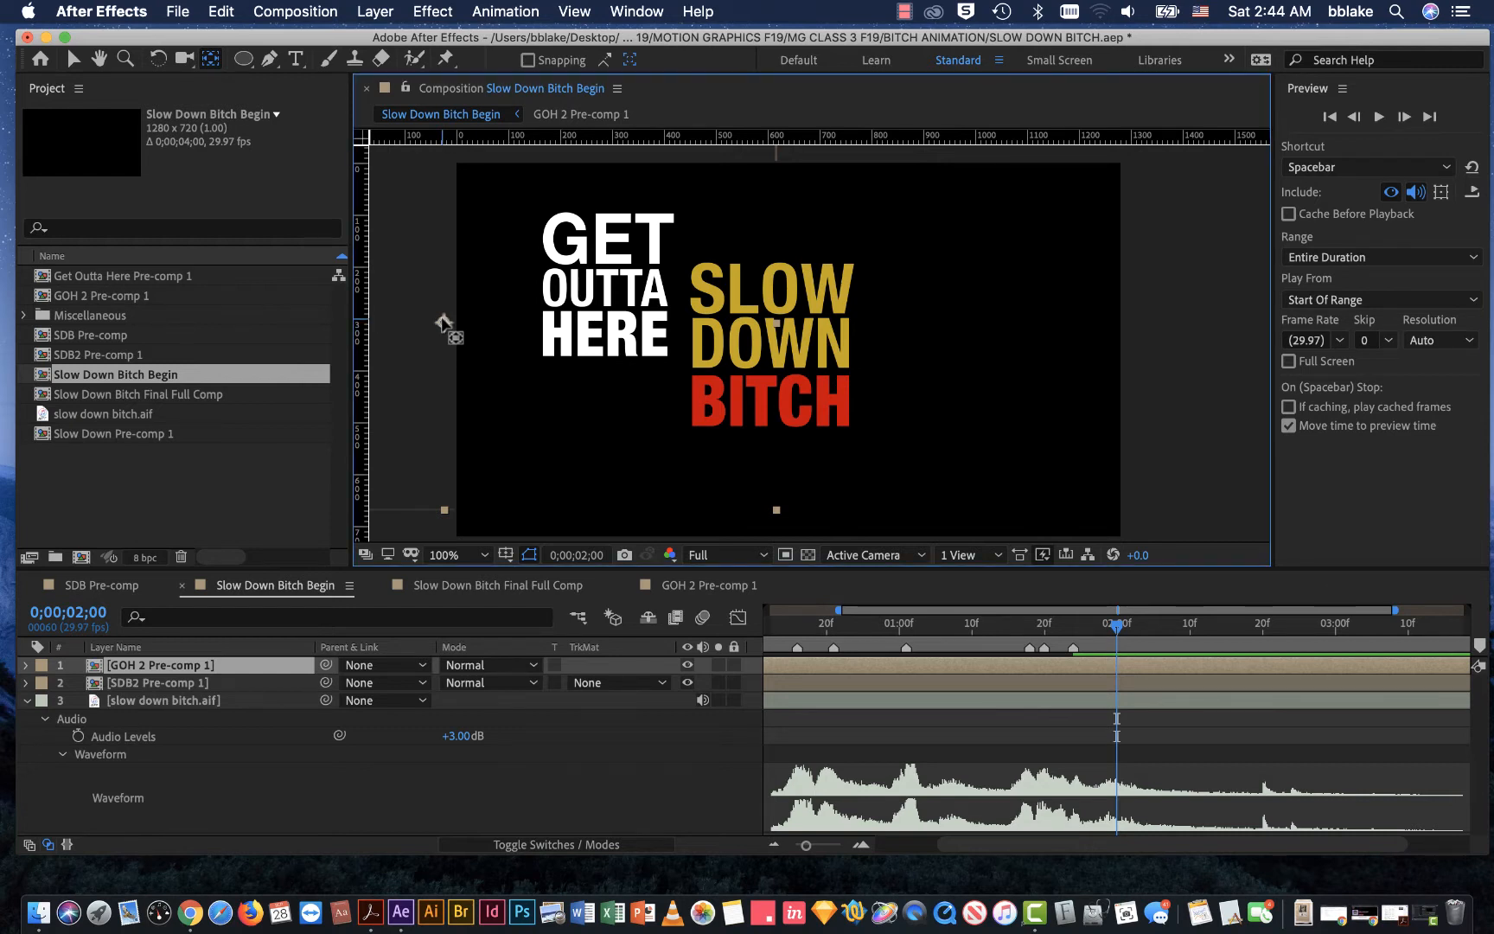
{"action": "left_click_drag", "start_coordinate": [442, 323], "coordinate": [667, 349]}
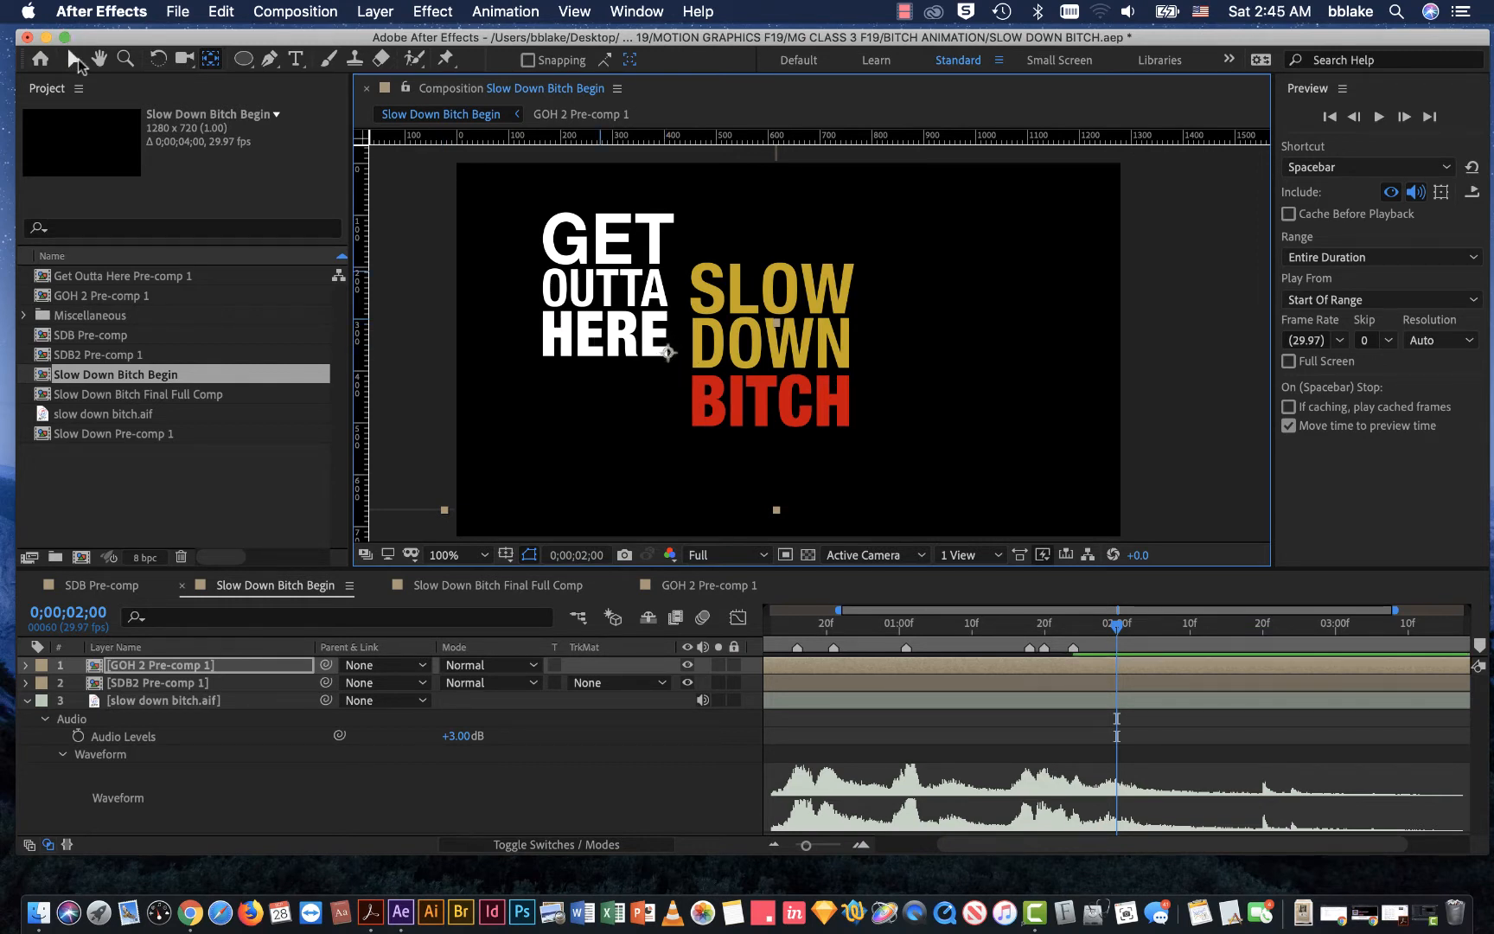
Step: Move the SLOW DOWN BITCH layer's anchor point to the lower-left corner of its text with the Pan Behind tool
{"action": "left_click", "coordinate": [74, 58]}
{"action": "left_click", "coordinate": [788, 334]}
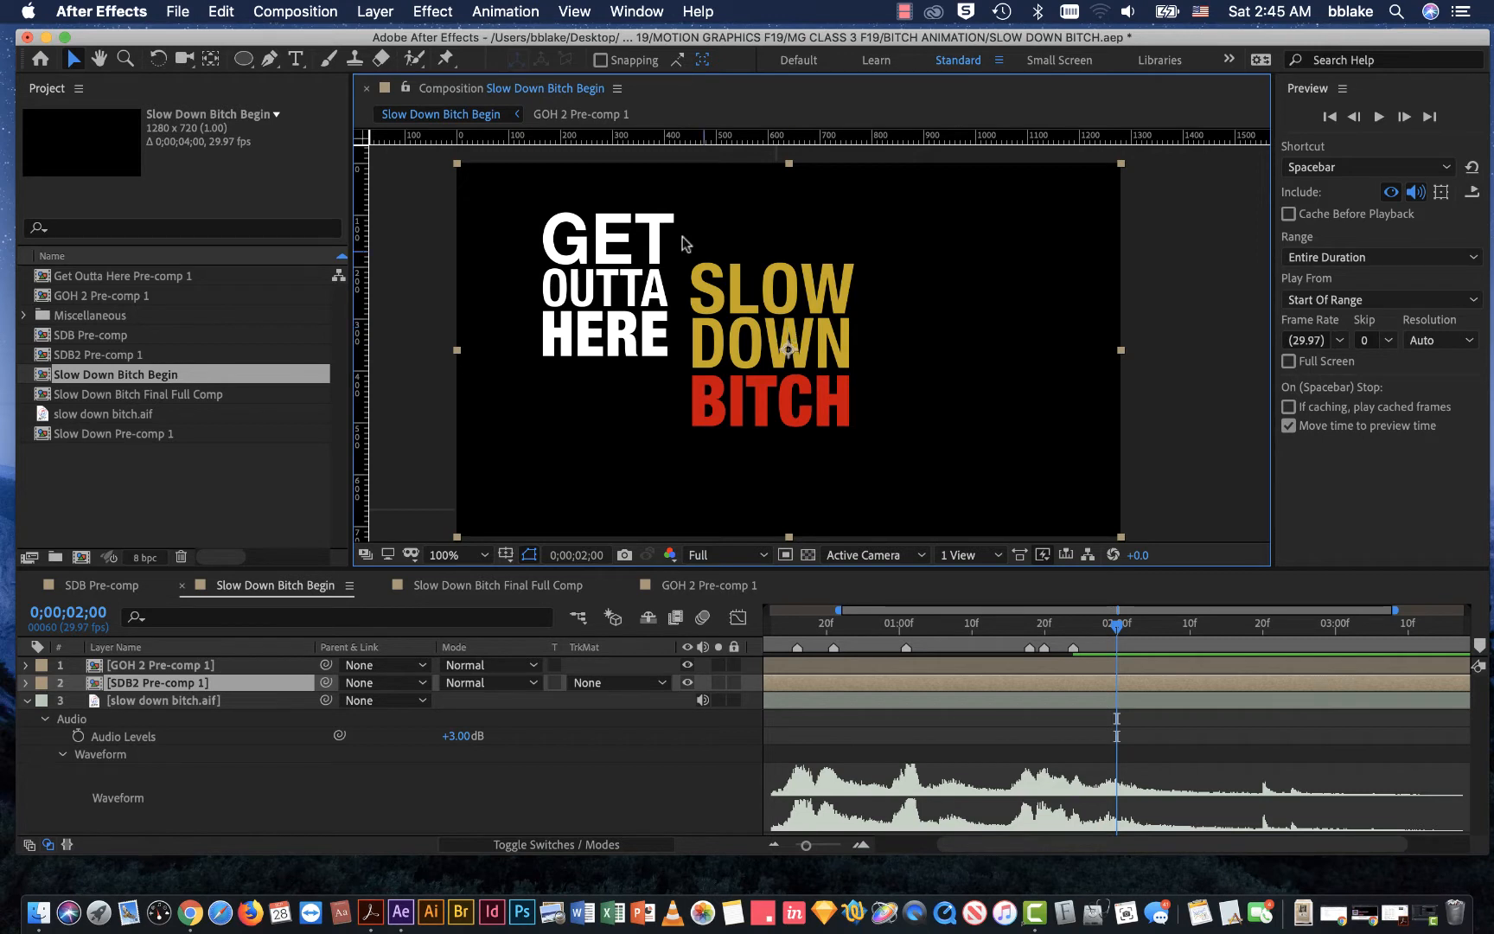
{"action": "left_click", "coordinate": [214, 60]}
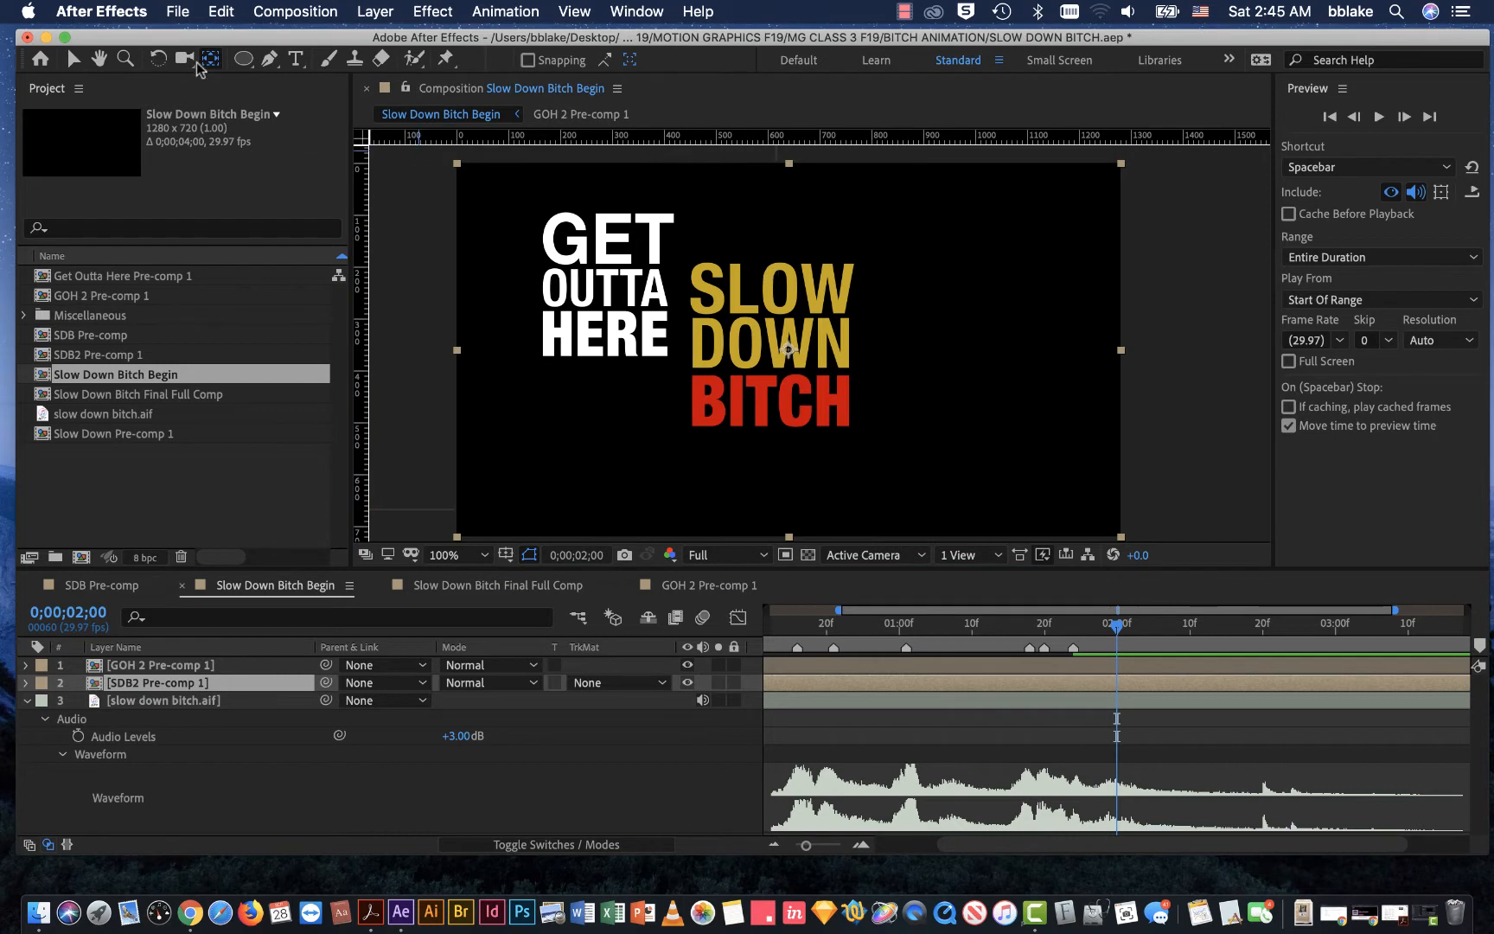
{"action": "left_click", "coordinate": [788, 350]}
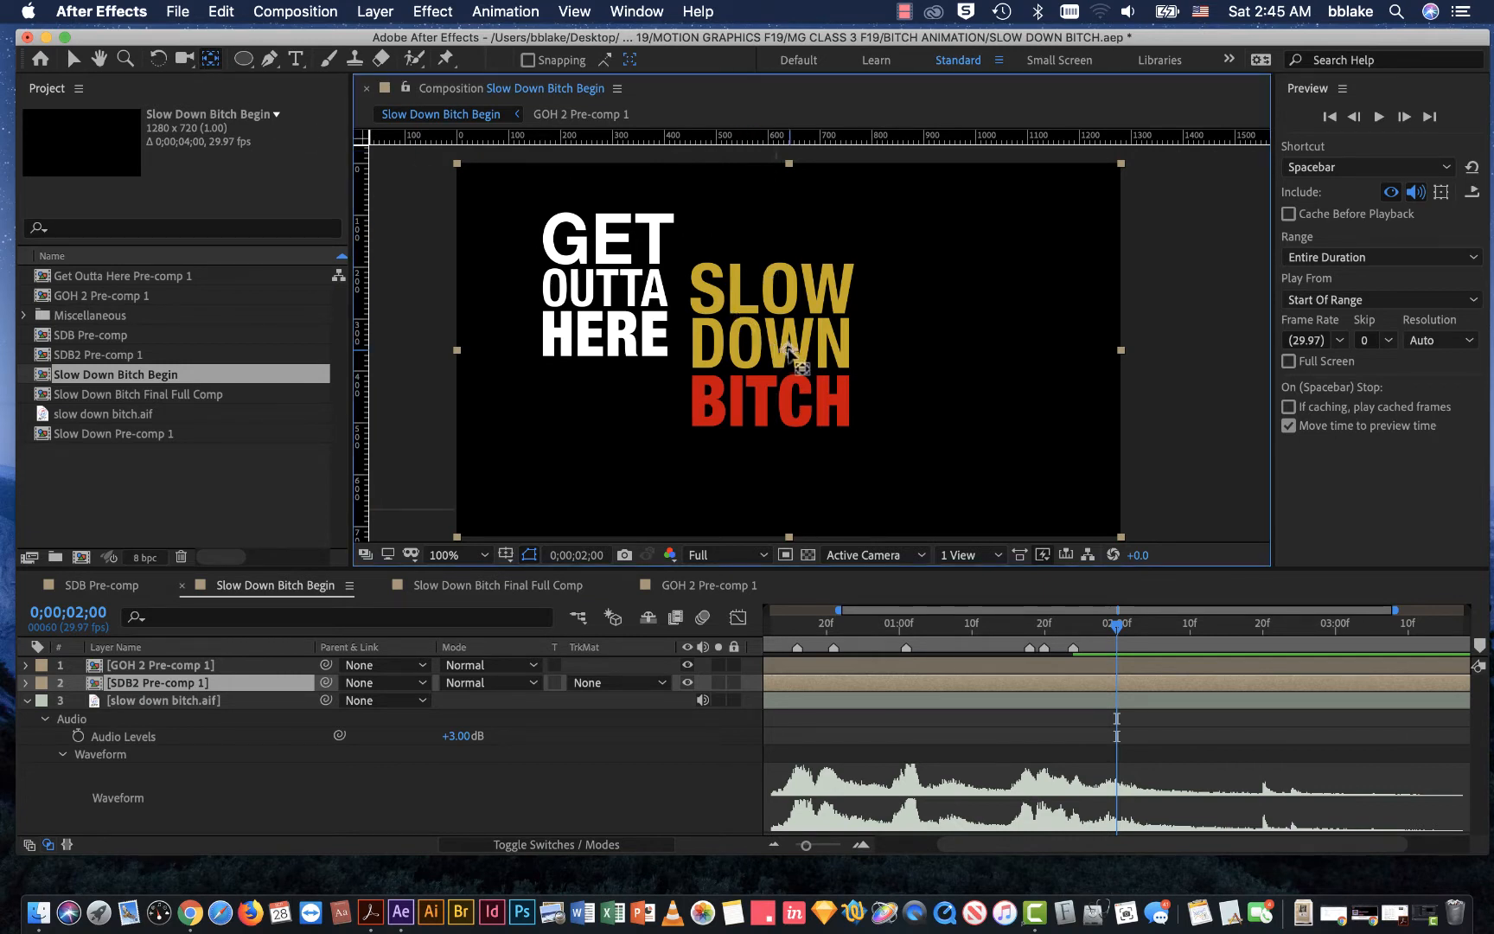
{"action": "left_click_drag", "start_coordinate": [787, 351], "coordinate": [695, 421]}
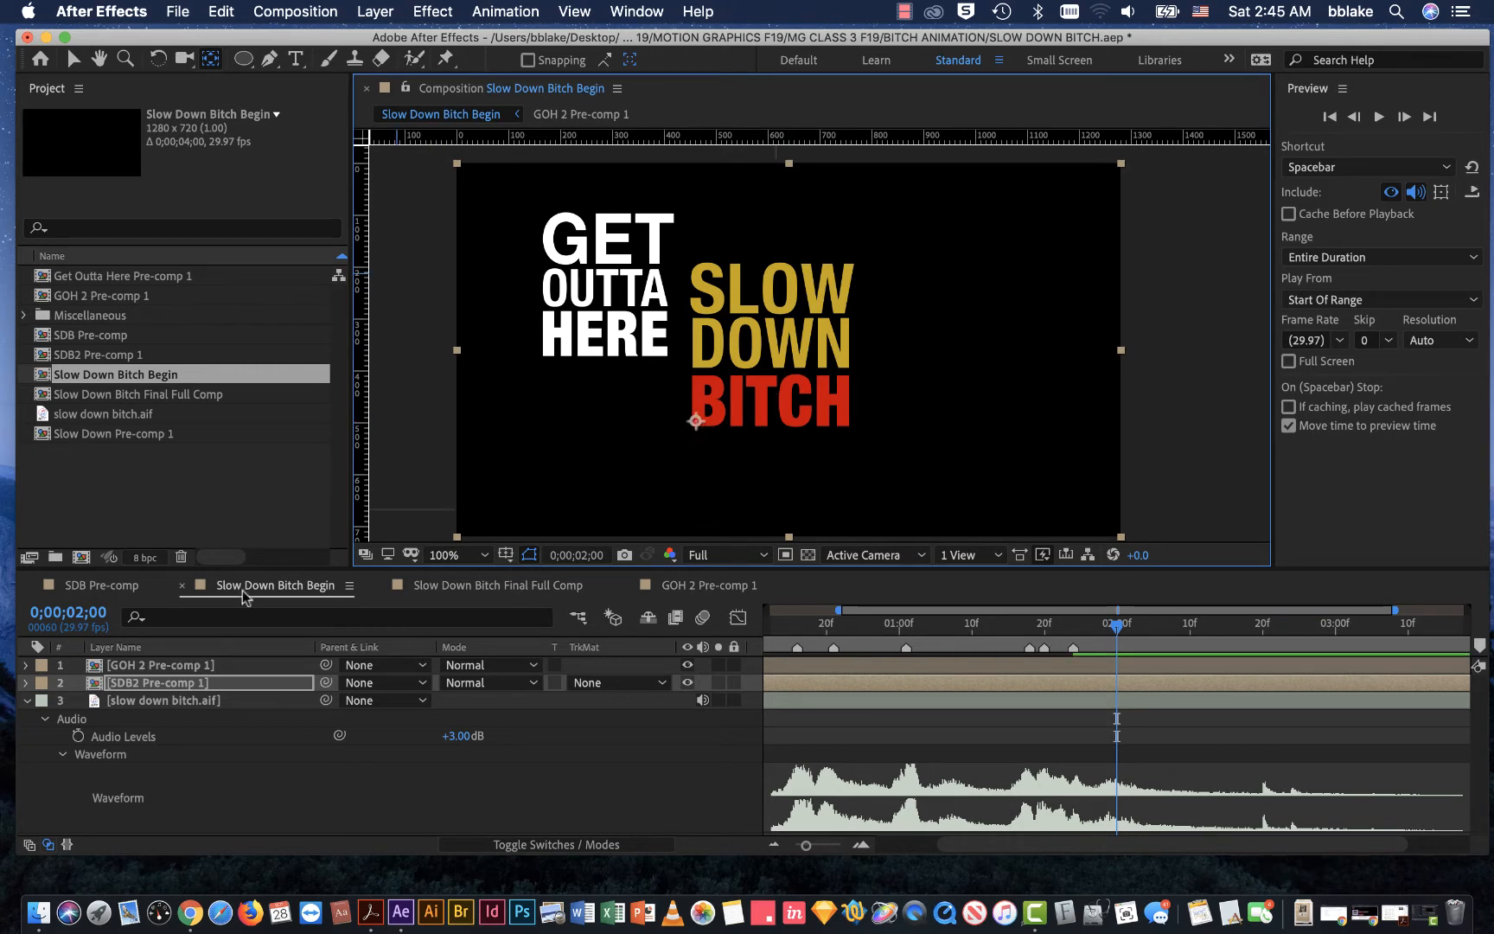
Step: Try rotating the SLOW DOWN BITCH layer to 21° around its new anchor point, and undo the rotation
{"action": "left_click", "coordinate": [218, 685]}
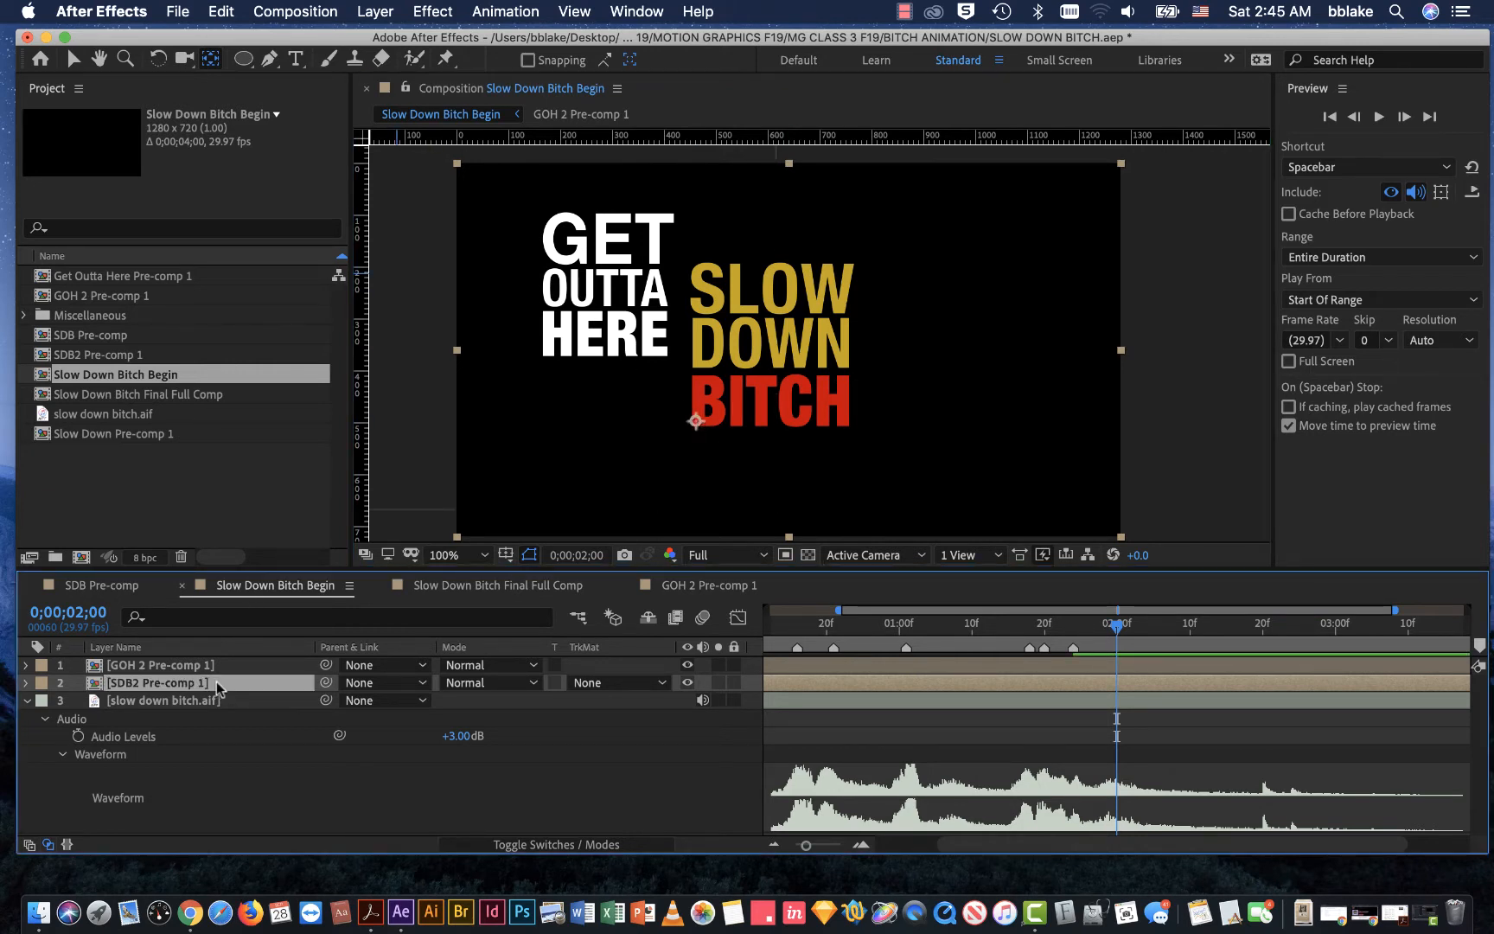
{"action": "key", "text": "r"}
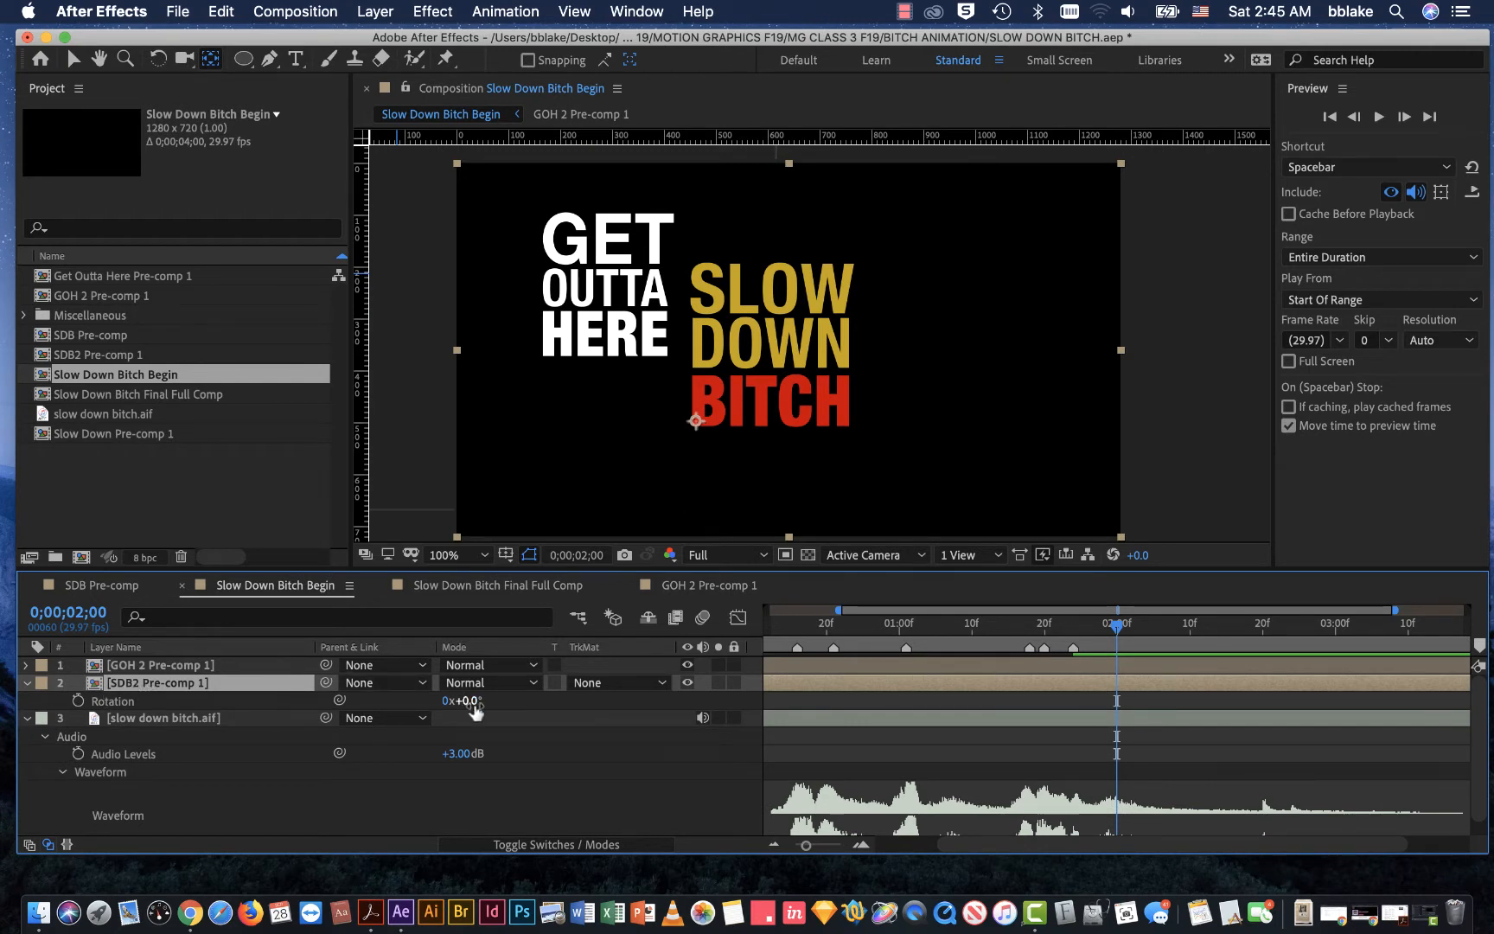
{"action": "left_click_drag", "start_coordinate": [475, 710], "coordinate": [498, 709]}
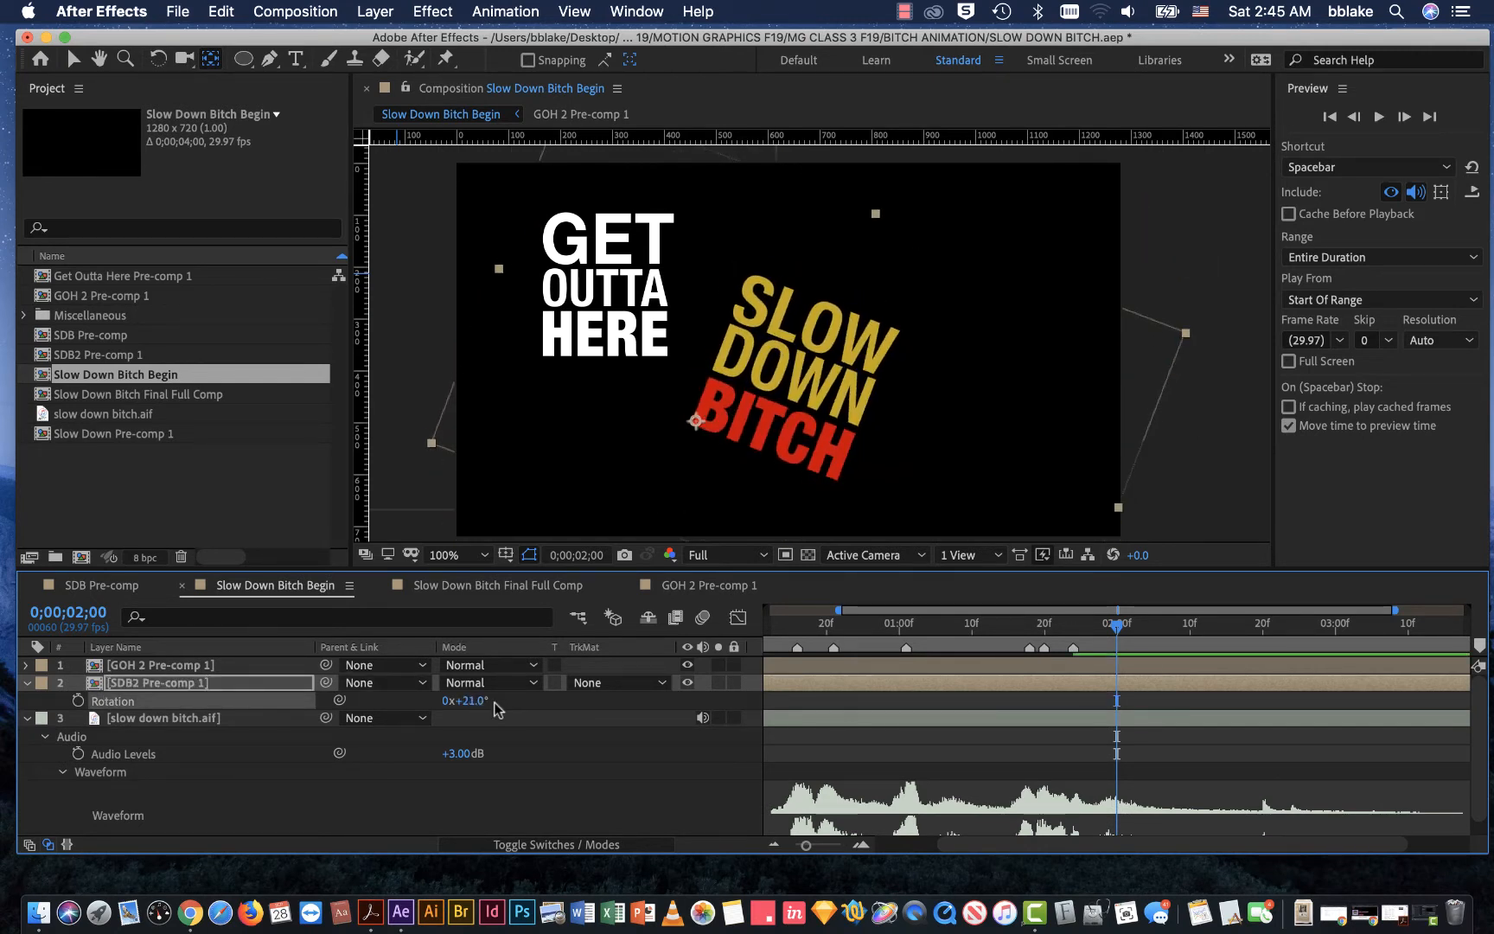
{"action": "key", "text": "super+z"}
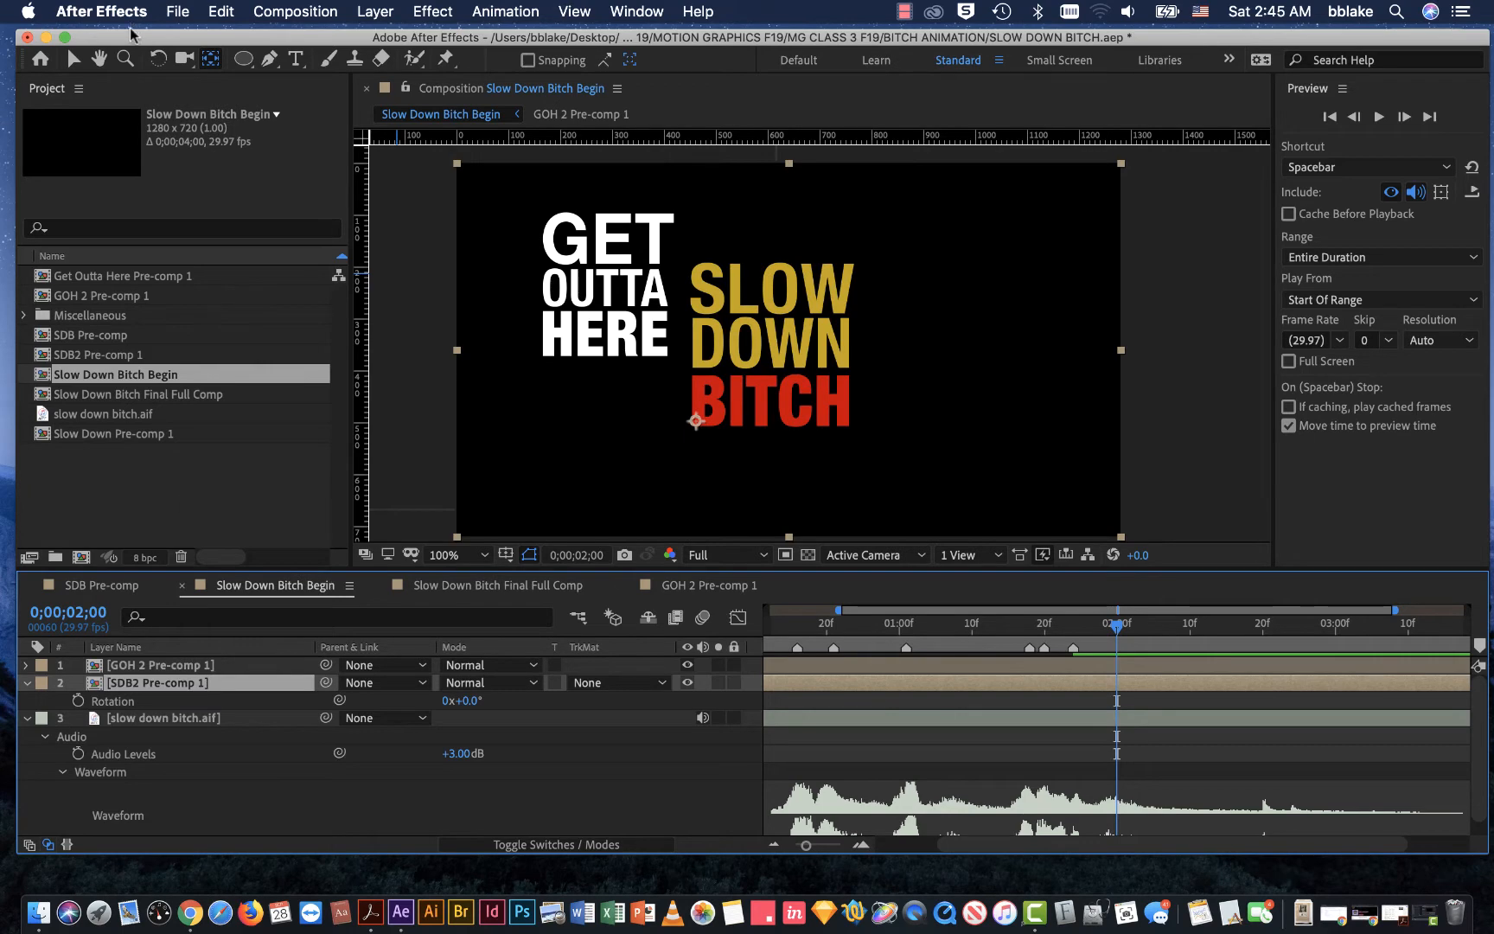
Step: Return to the Selection tool and save the project
{"action": "key", "text": "v"}
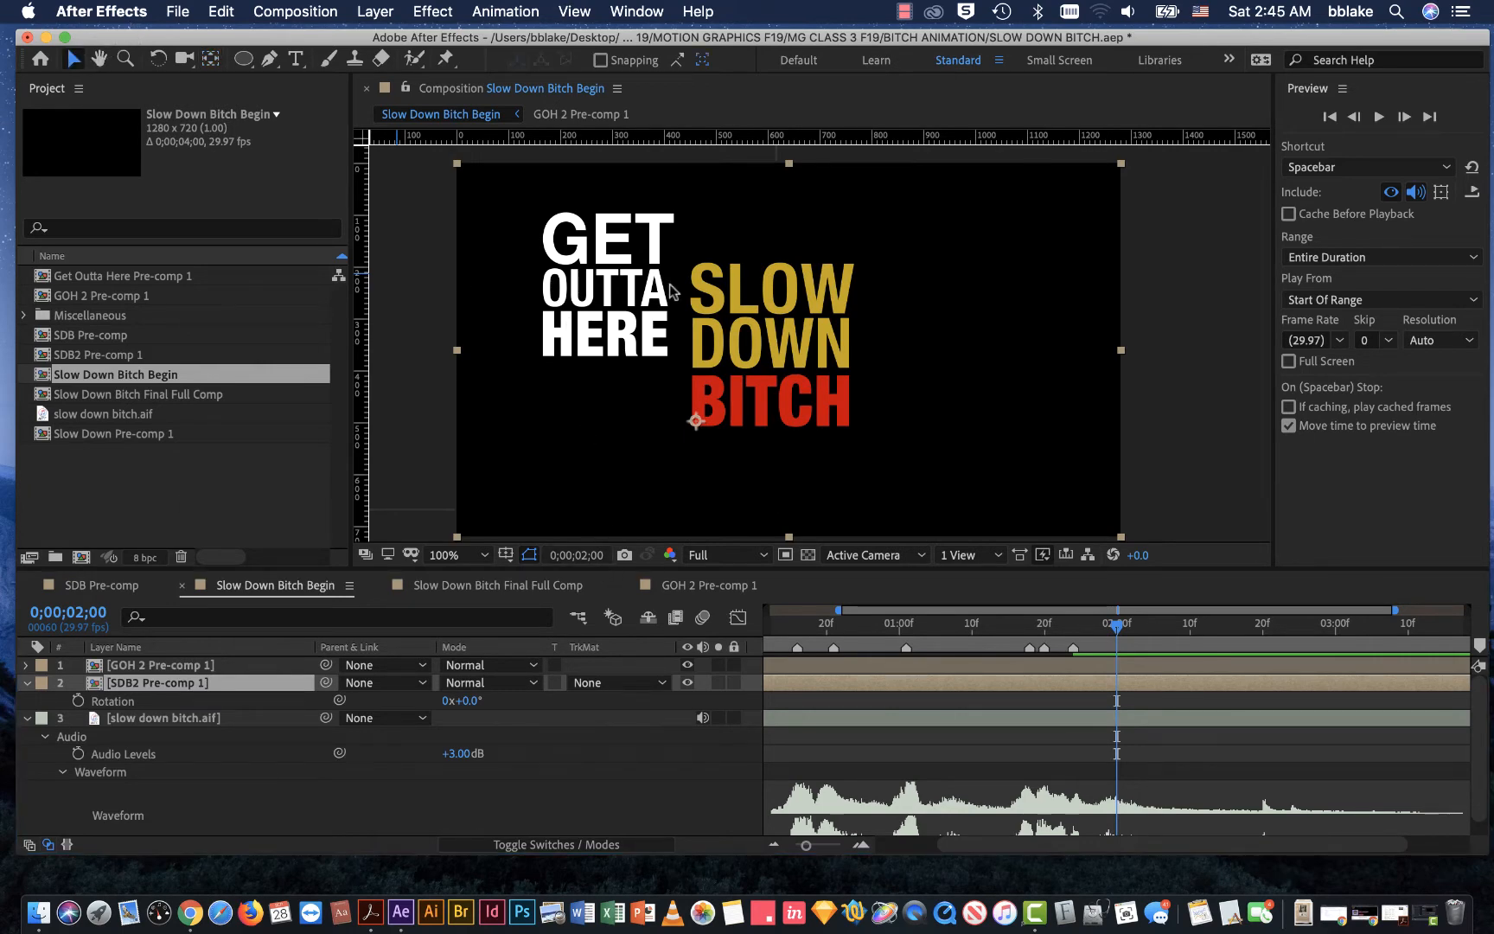
{"action": "left_click_drag", "start_coordinate": [708, 38], "coordinate": [641, 33]}
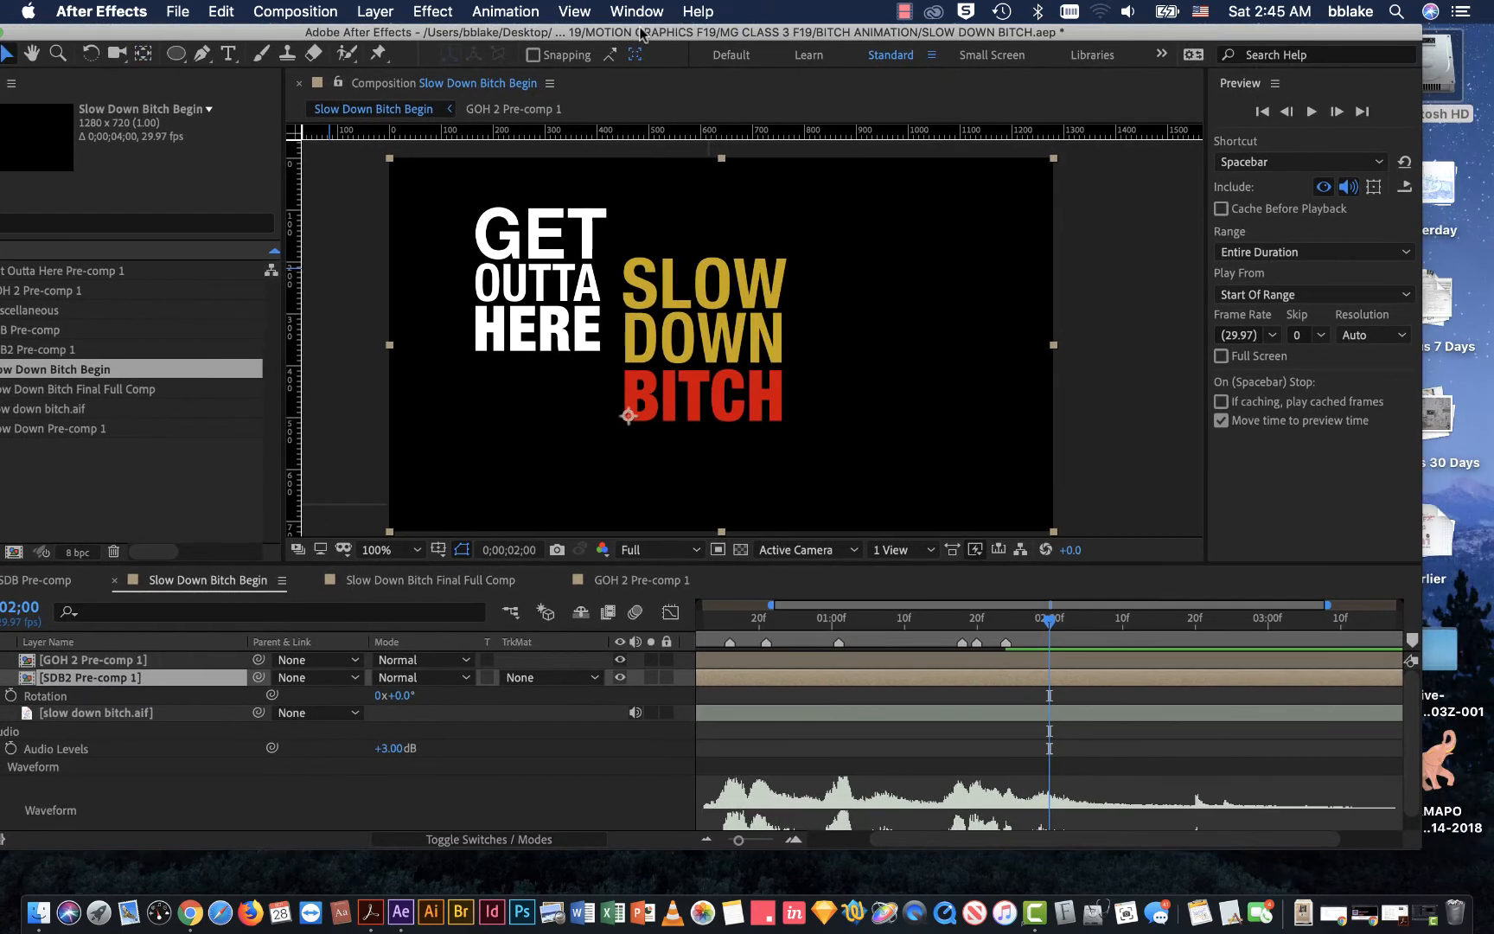
{"action": "key", "text": "super+s"}
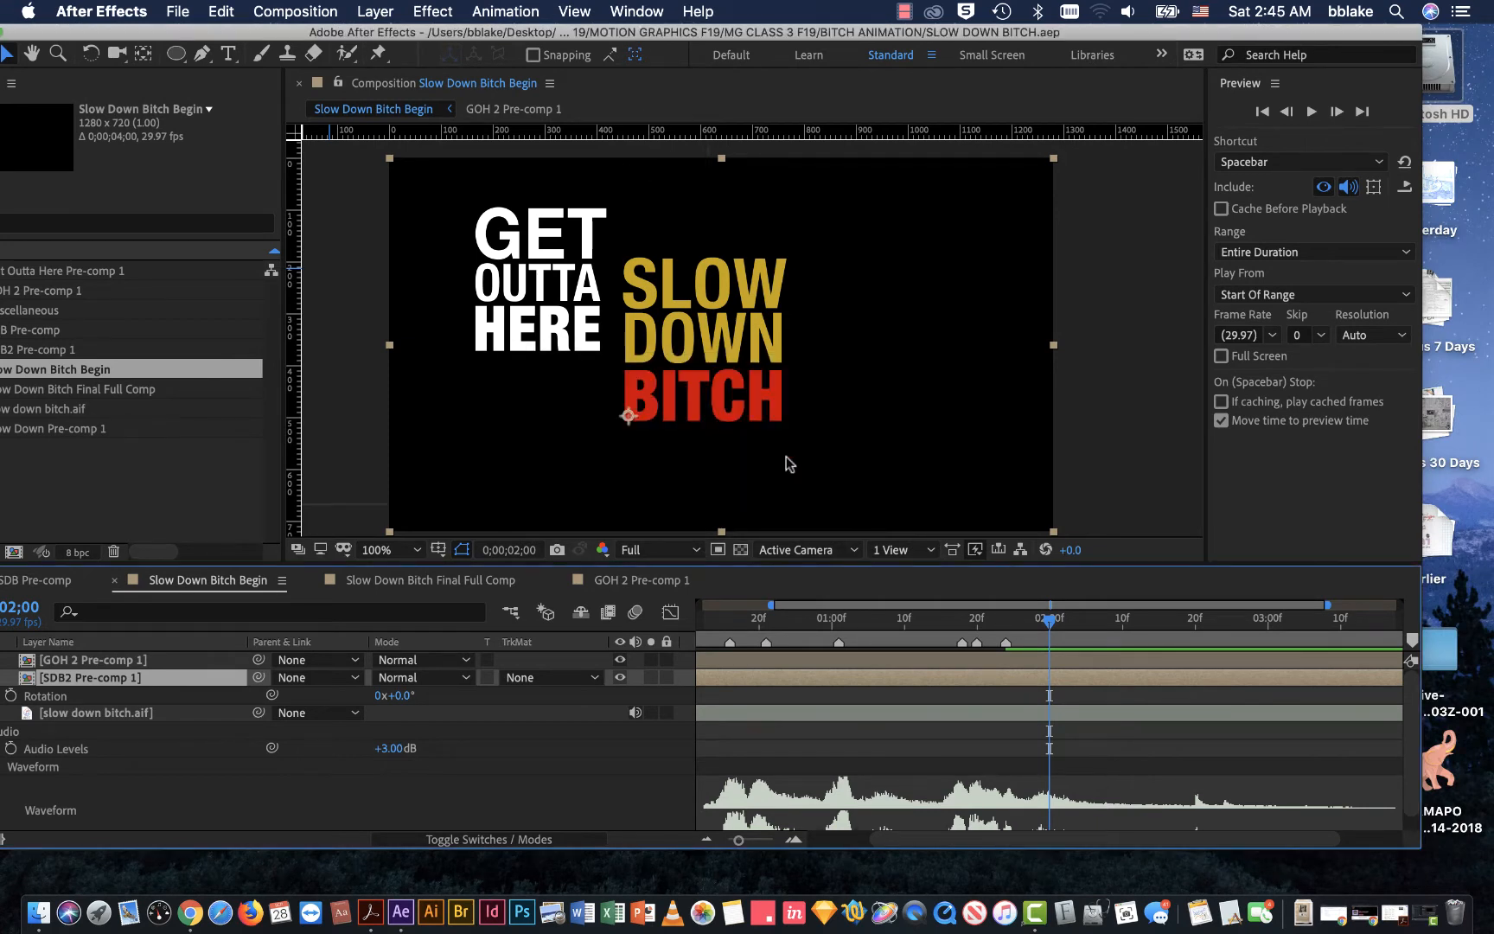
Step: Preview the Slow Down Bitch Begin composition with its audio from the first frame, and stop playback
{"action": "key", "text": "Home"}
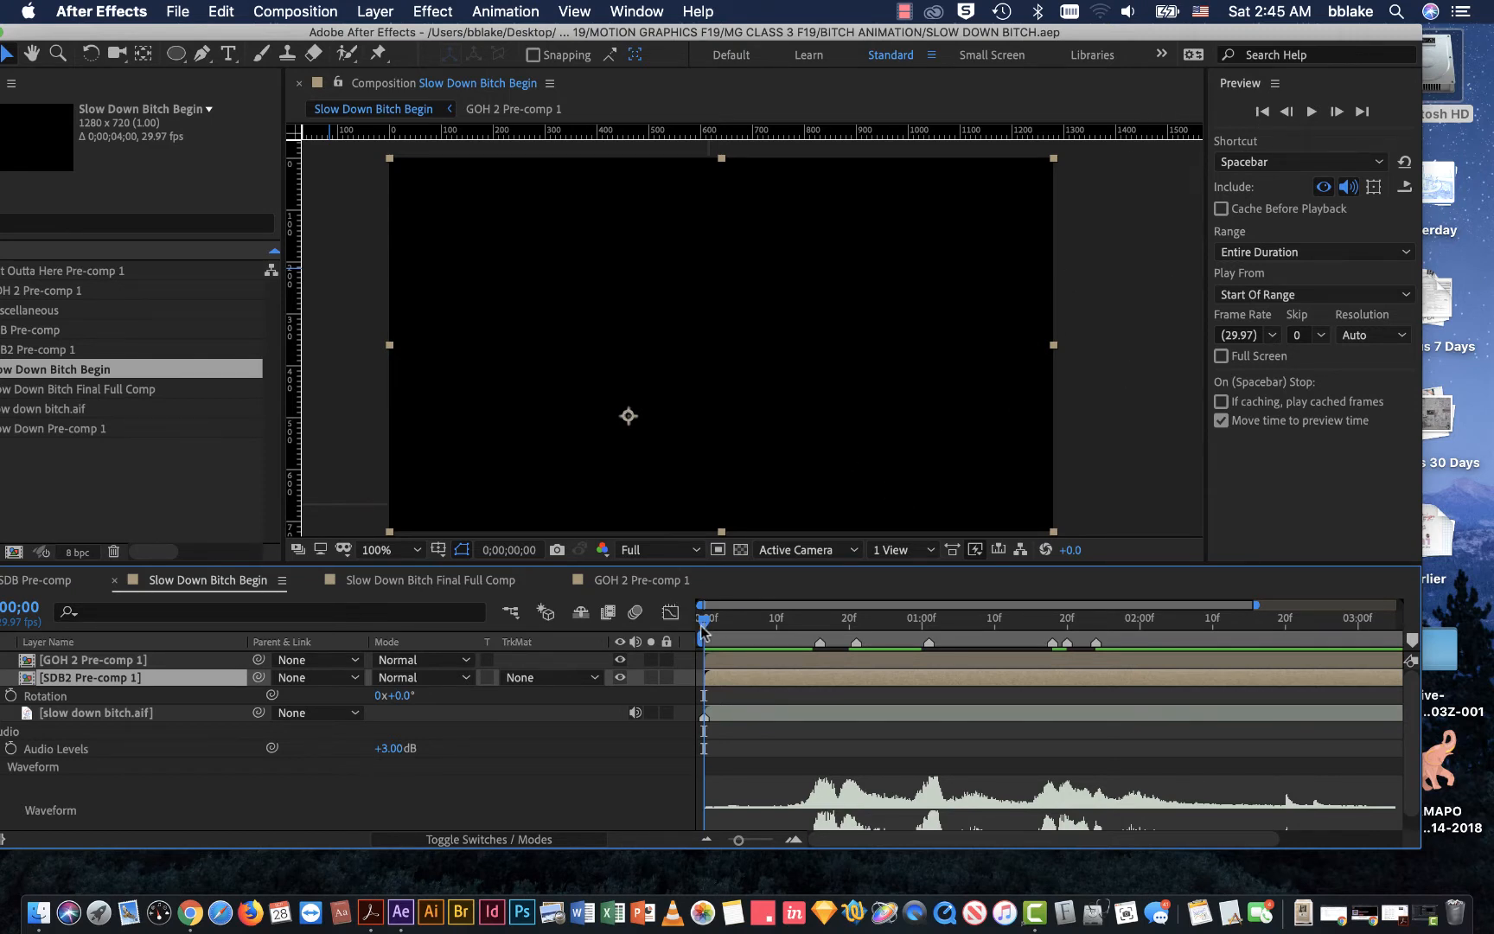
{"action": "left_click", "coordinate": [1312, 113]}
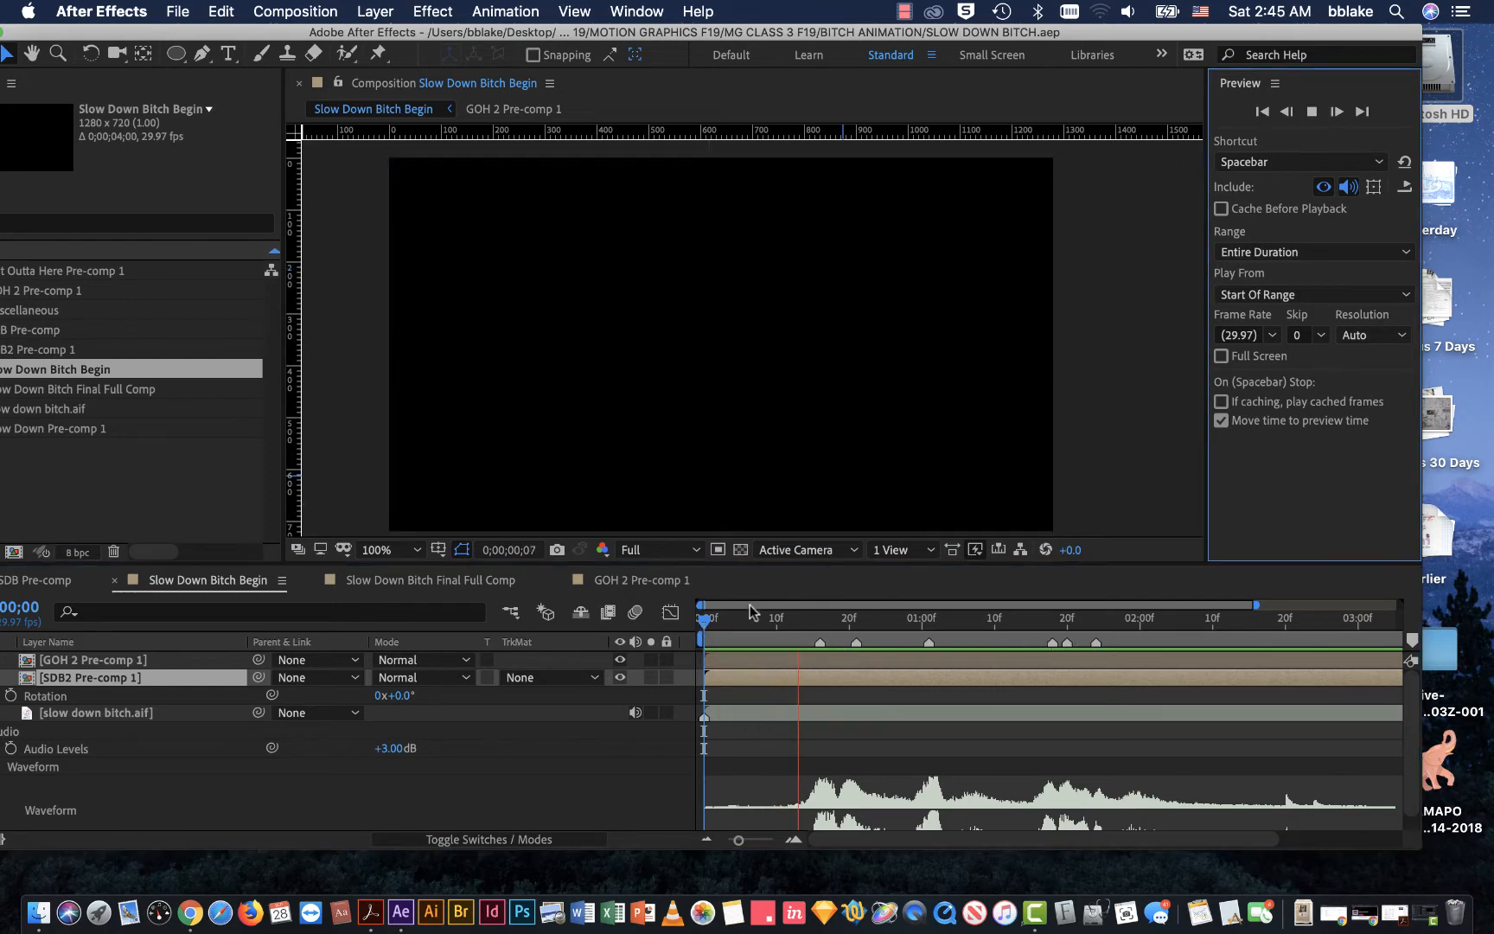
{"action": "key", "text": "space"}
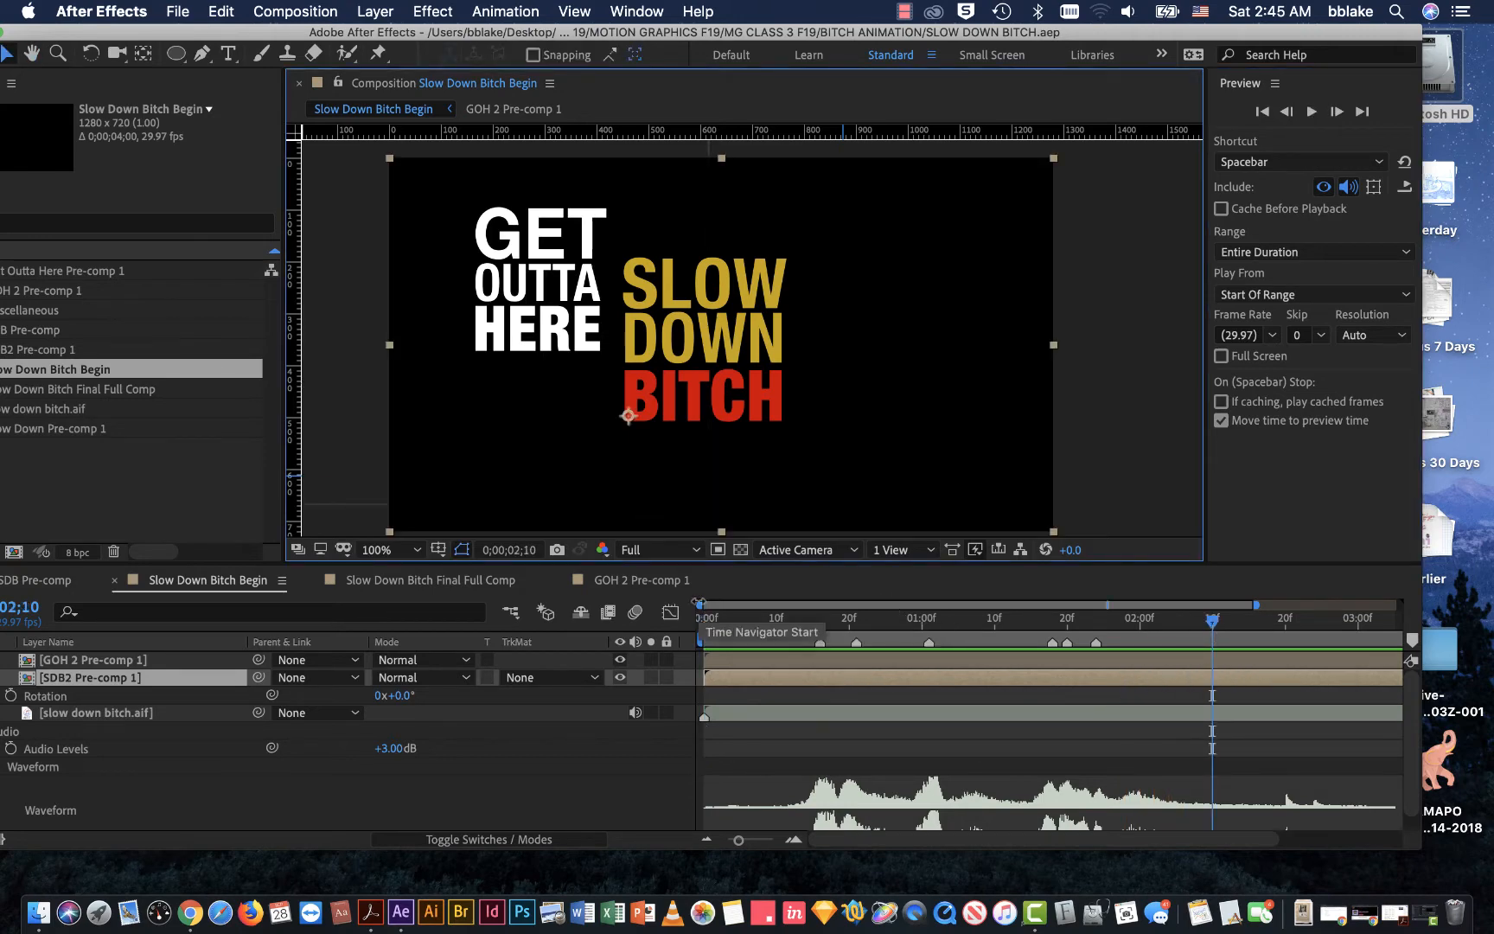
{"action": "left_click_drag", "start_coordinate": [703, 33], "coordinate": [758, 33]}
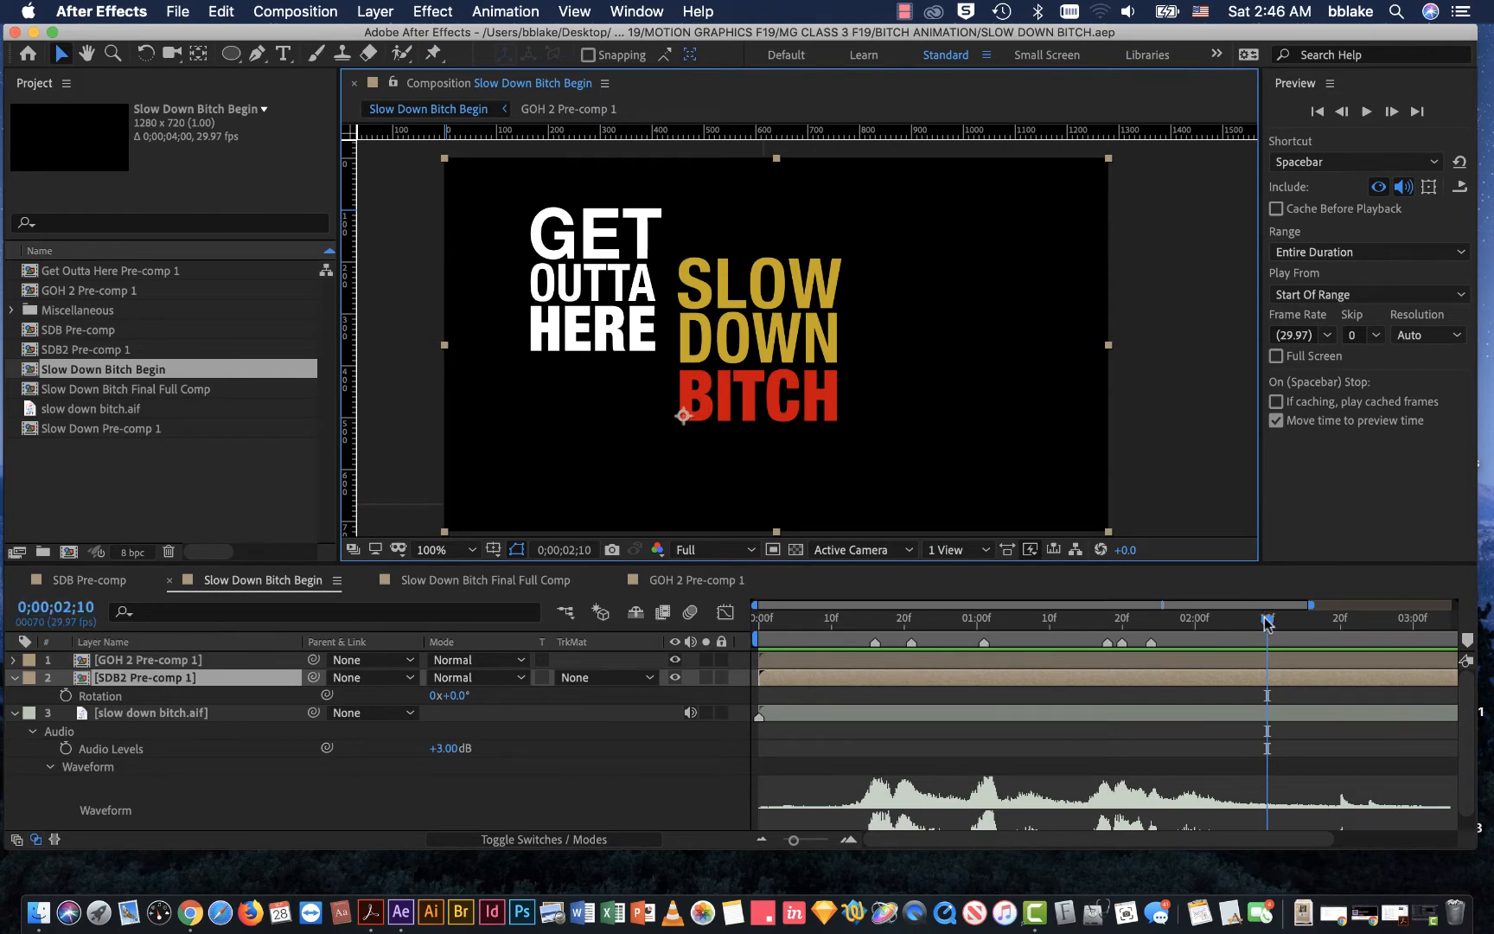
Step: Reveal the SDB2 Pre-comp 1 layer's Position property and set a Position keyframe at 0;00;01;24
{"action": "left_click_drag", "start_coordinate": [1266, 619], "coordinate": [1185, 627]}
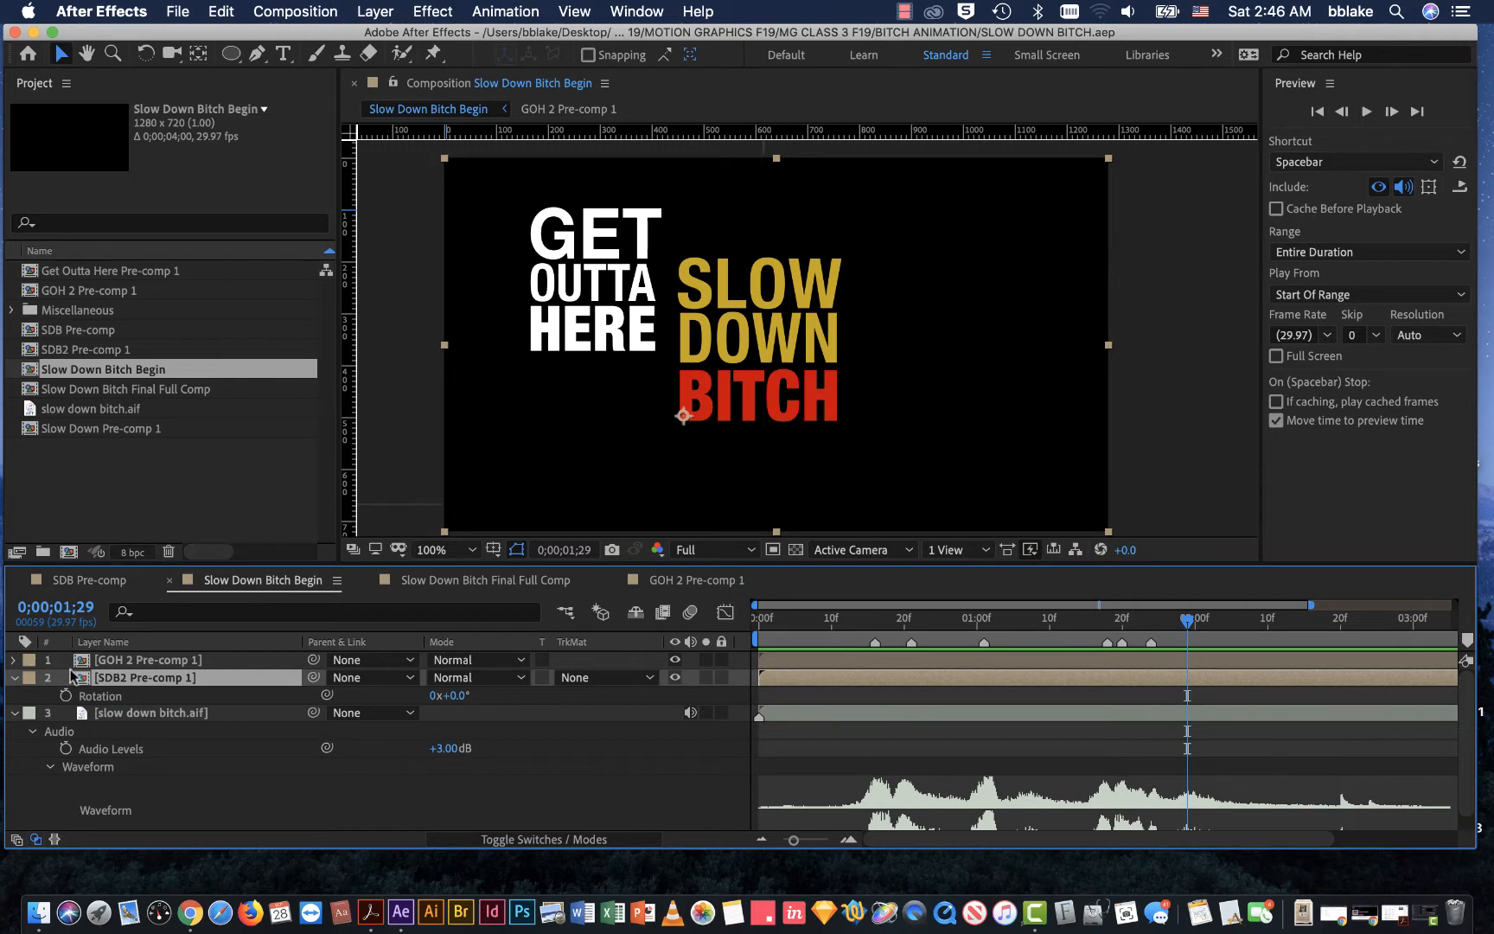
{"action": "left_click", "coordinate": [217, 778]}
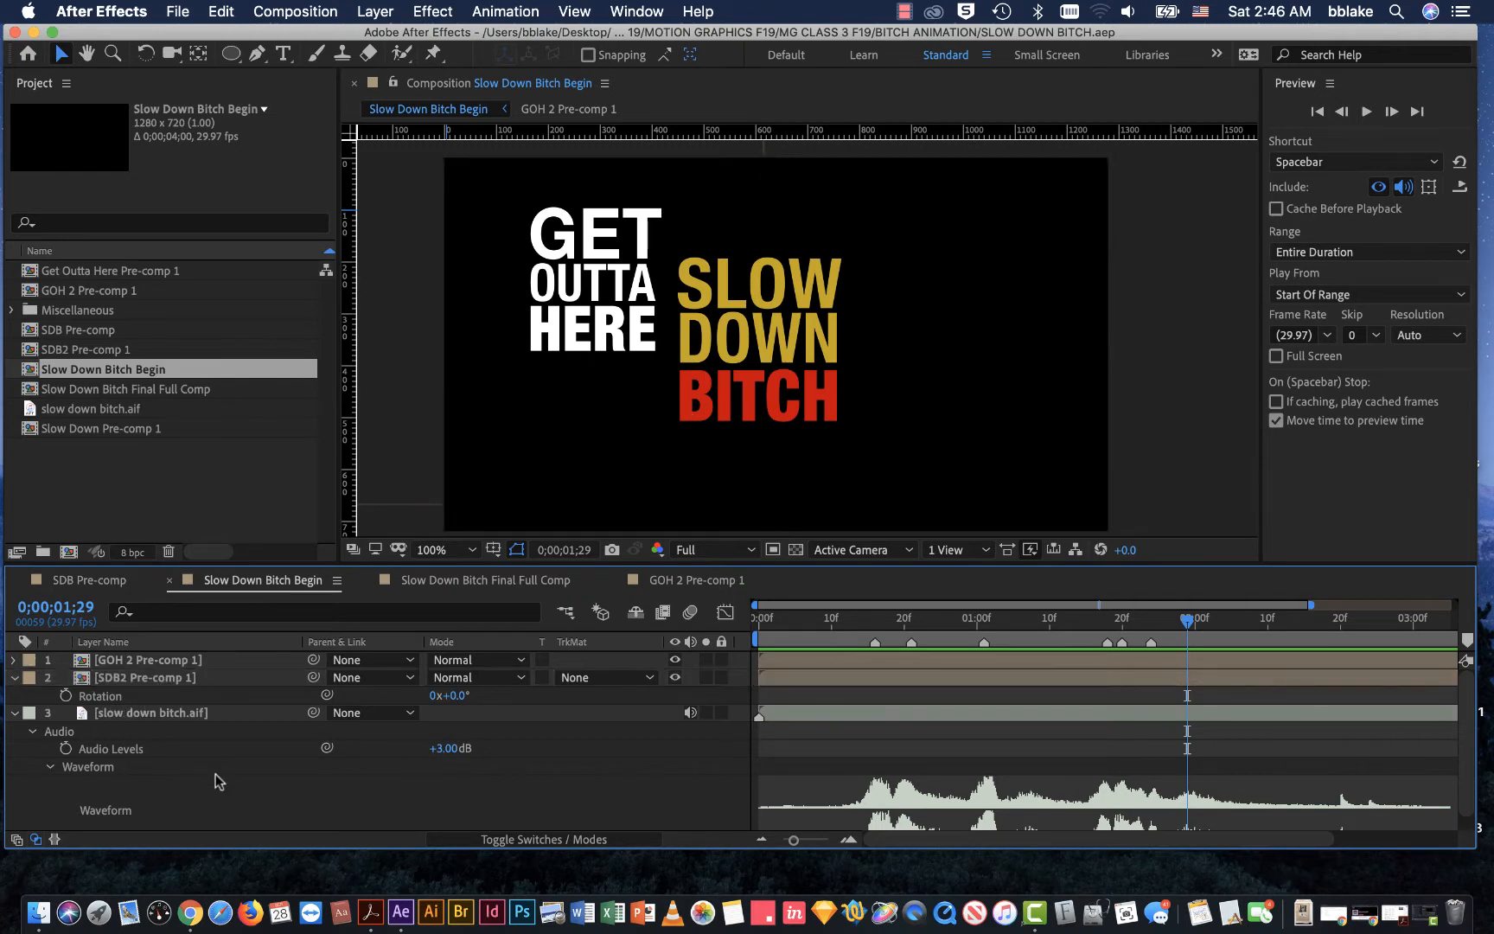
{"action": "left_click", "coordinate": [120, 680]}
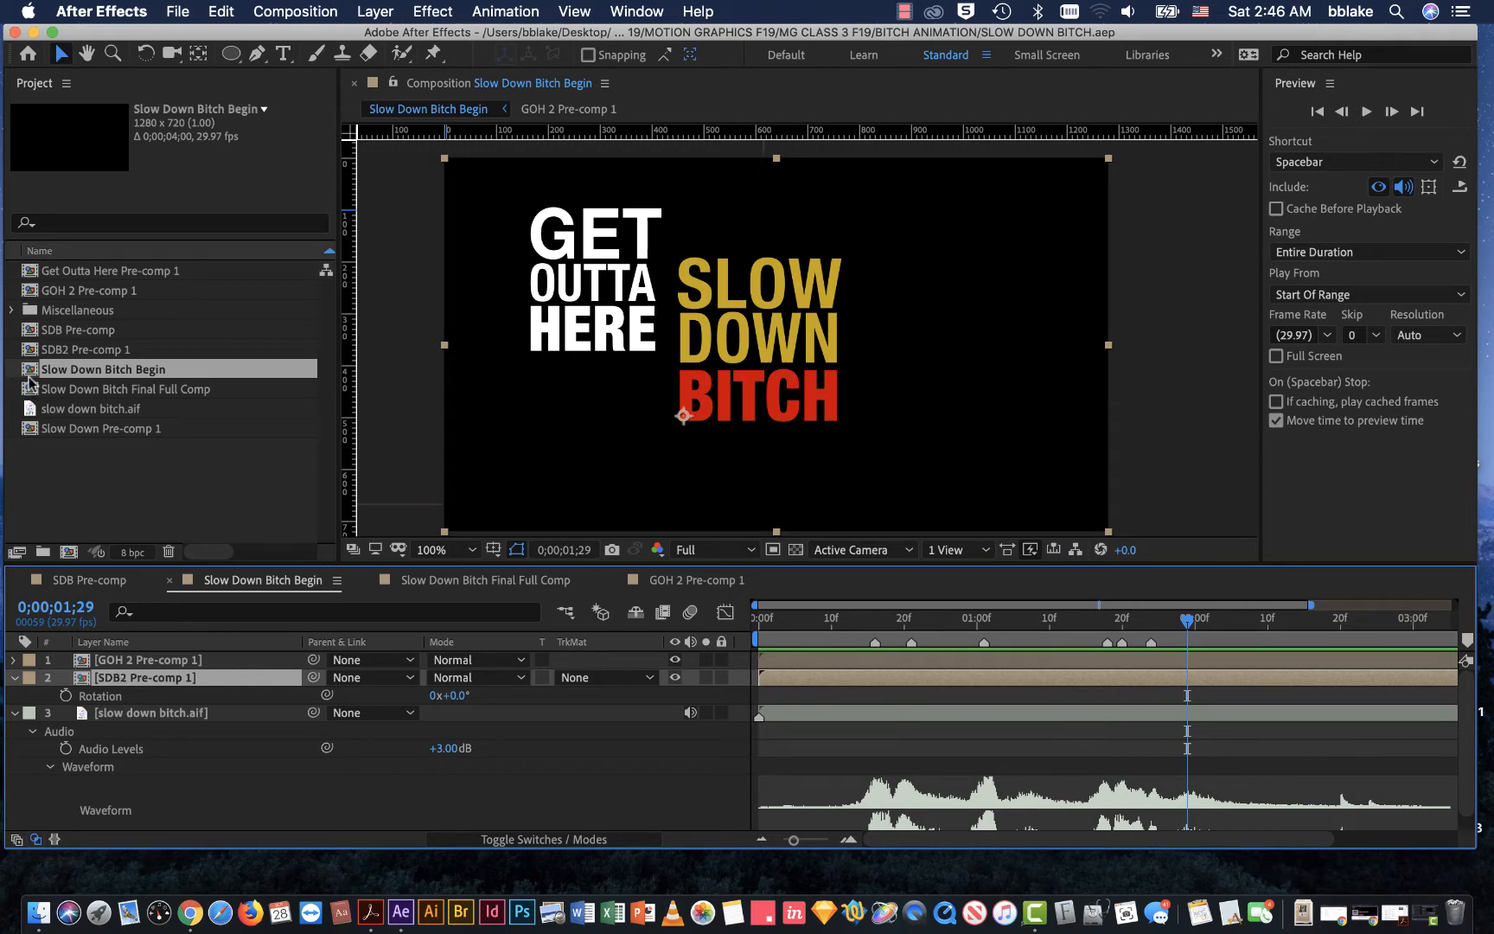
{"action": "key", "text": "p"}
{"action": "left_click", "coordinate": [34, 370]}
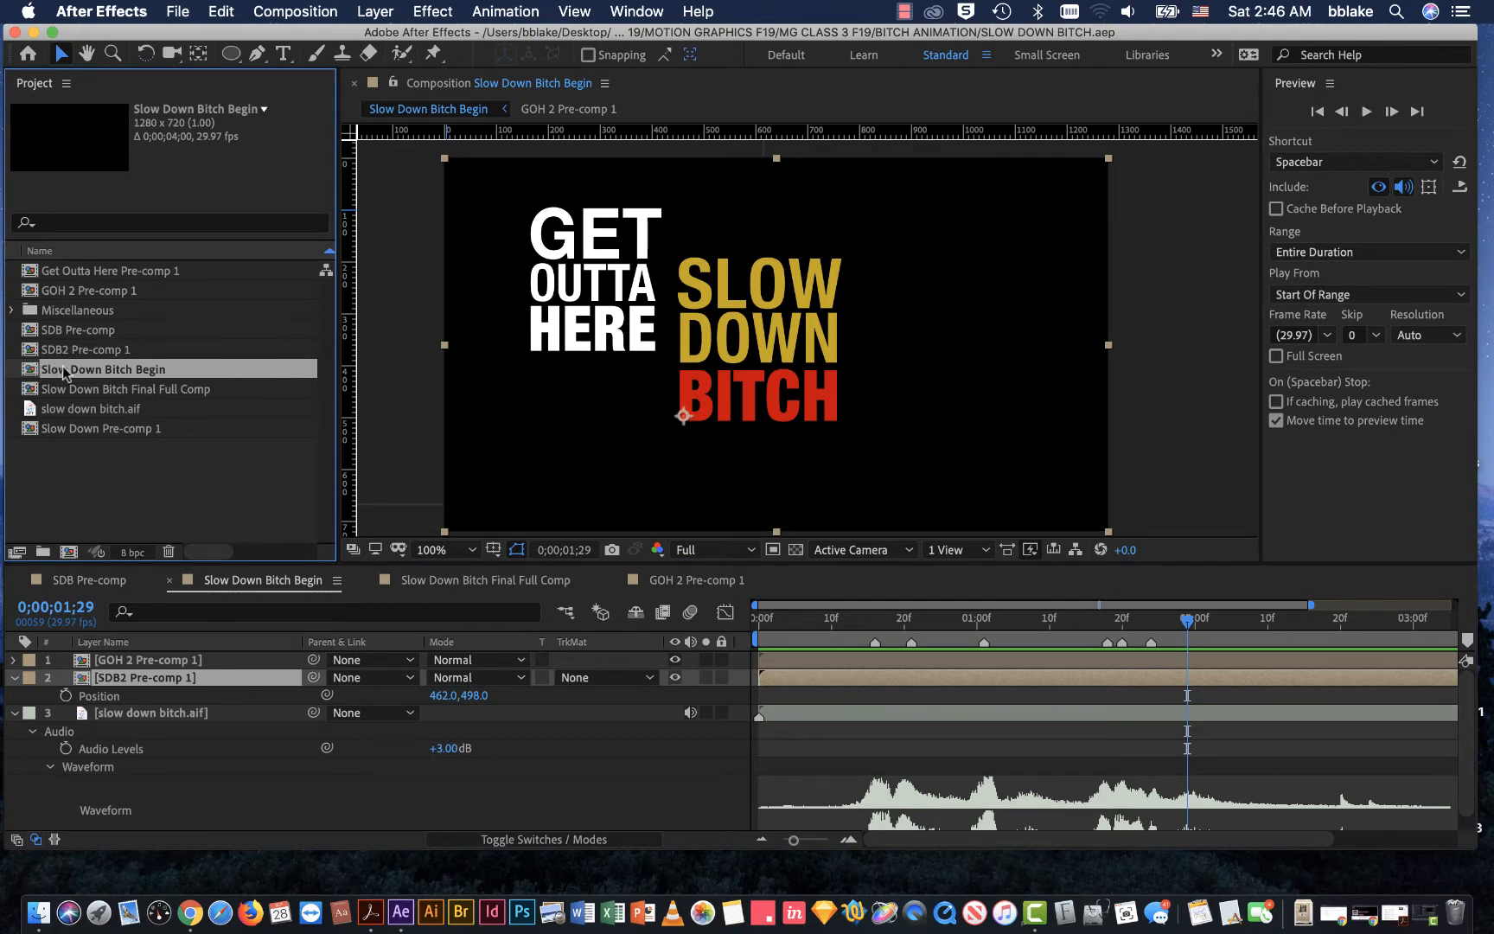
{"action": "left_click", "coordinate": [128, 686]}
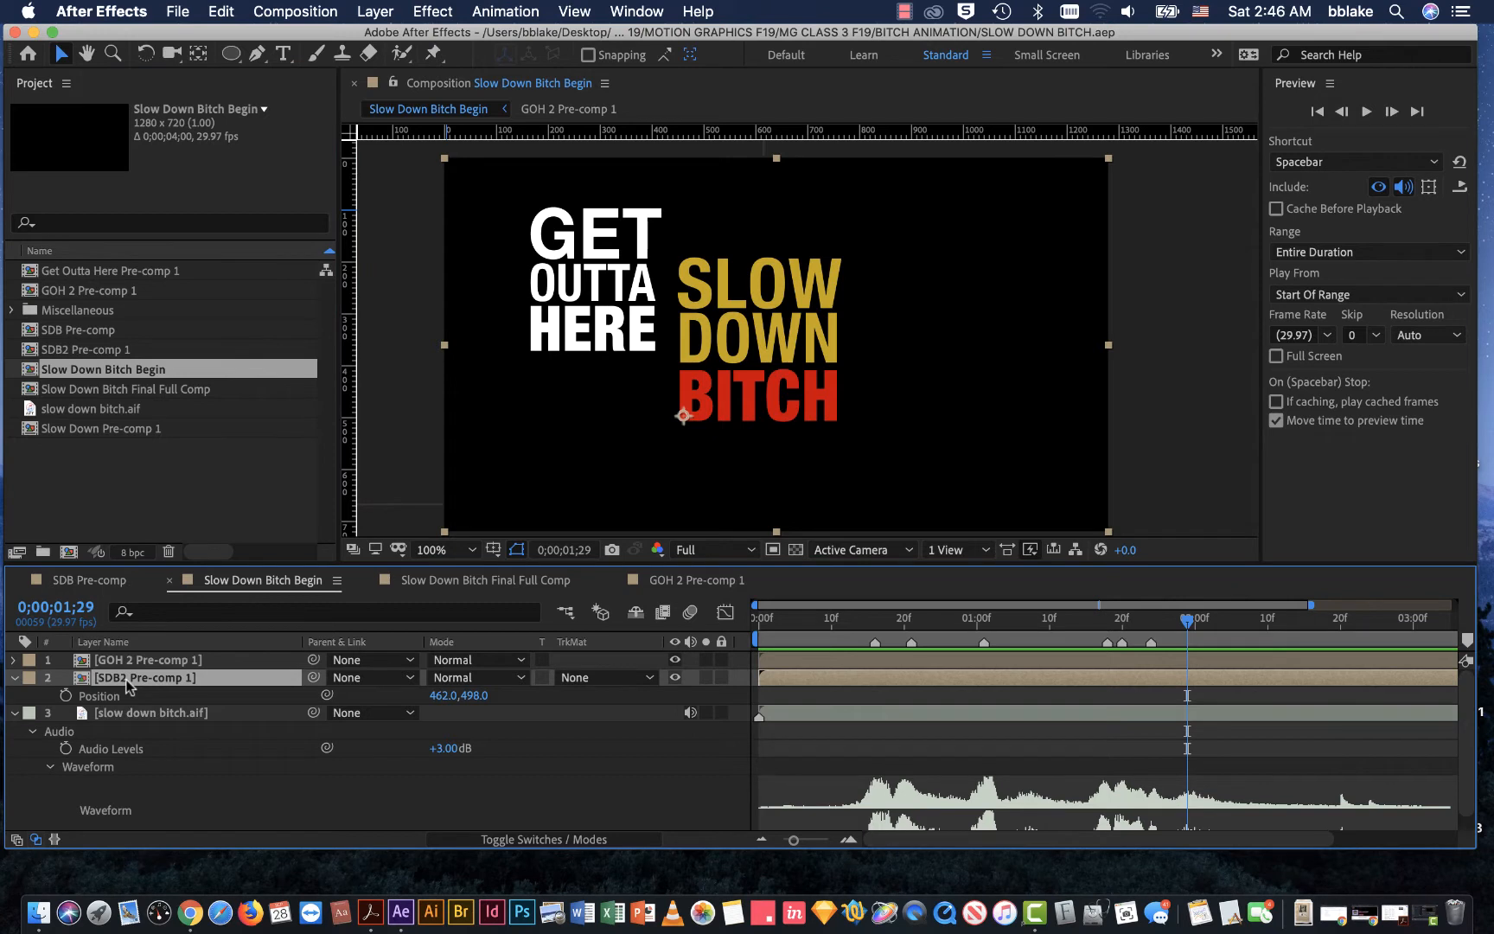
{"action": "key", "text": "p"}
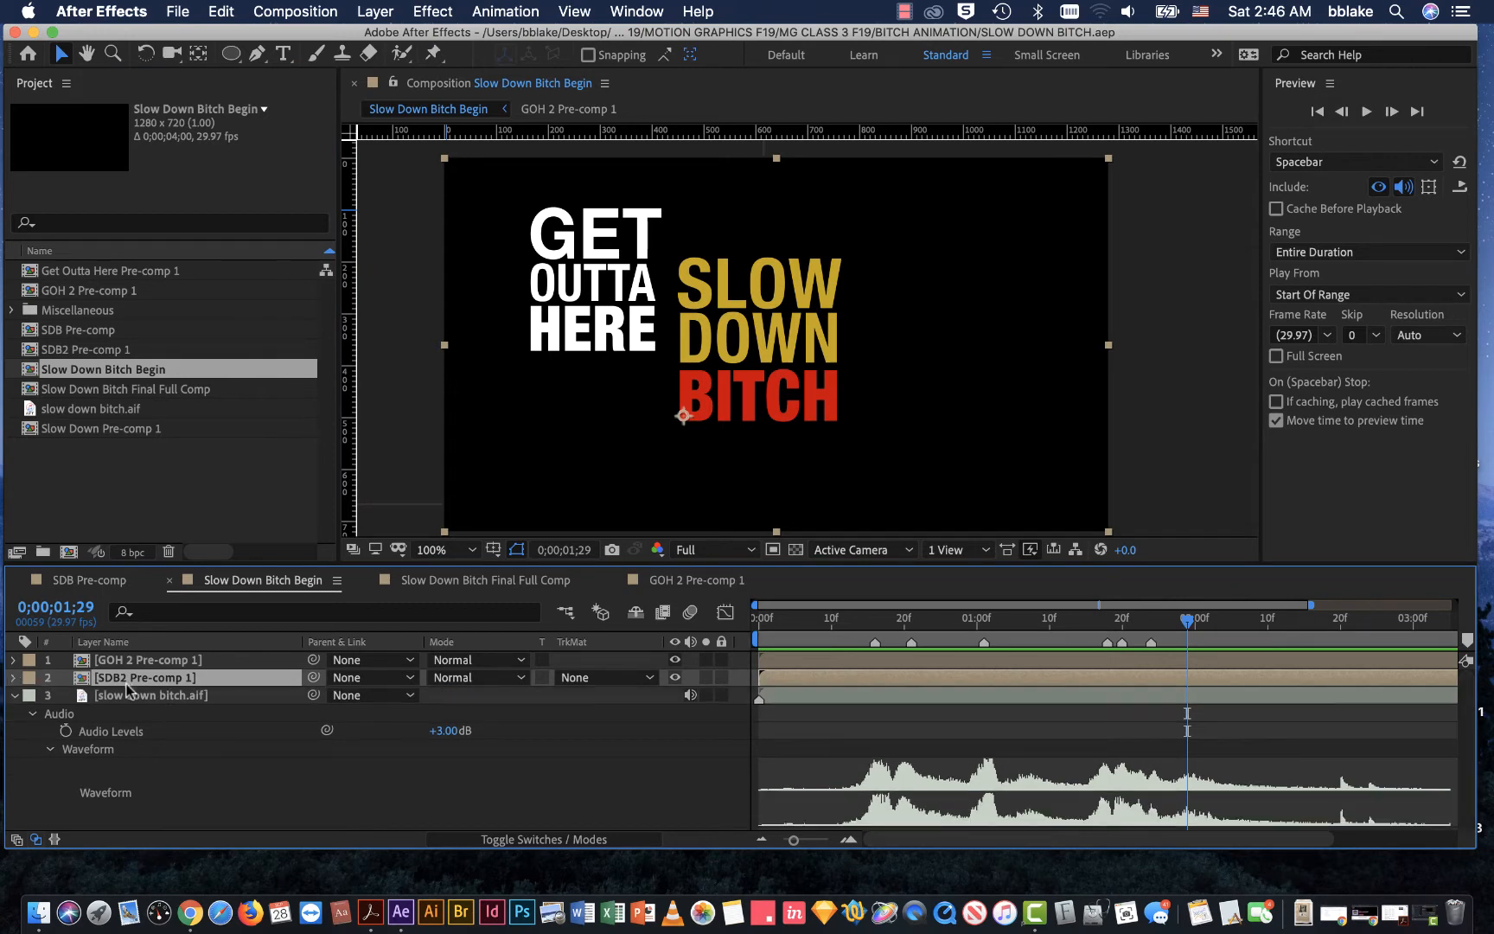
{"action": "key", "text": "p"}
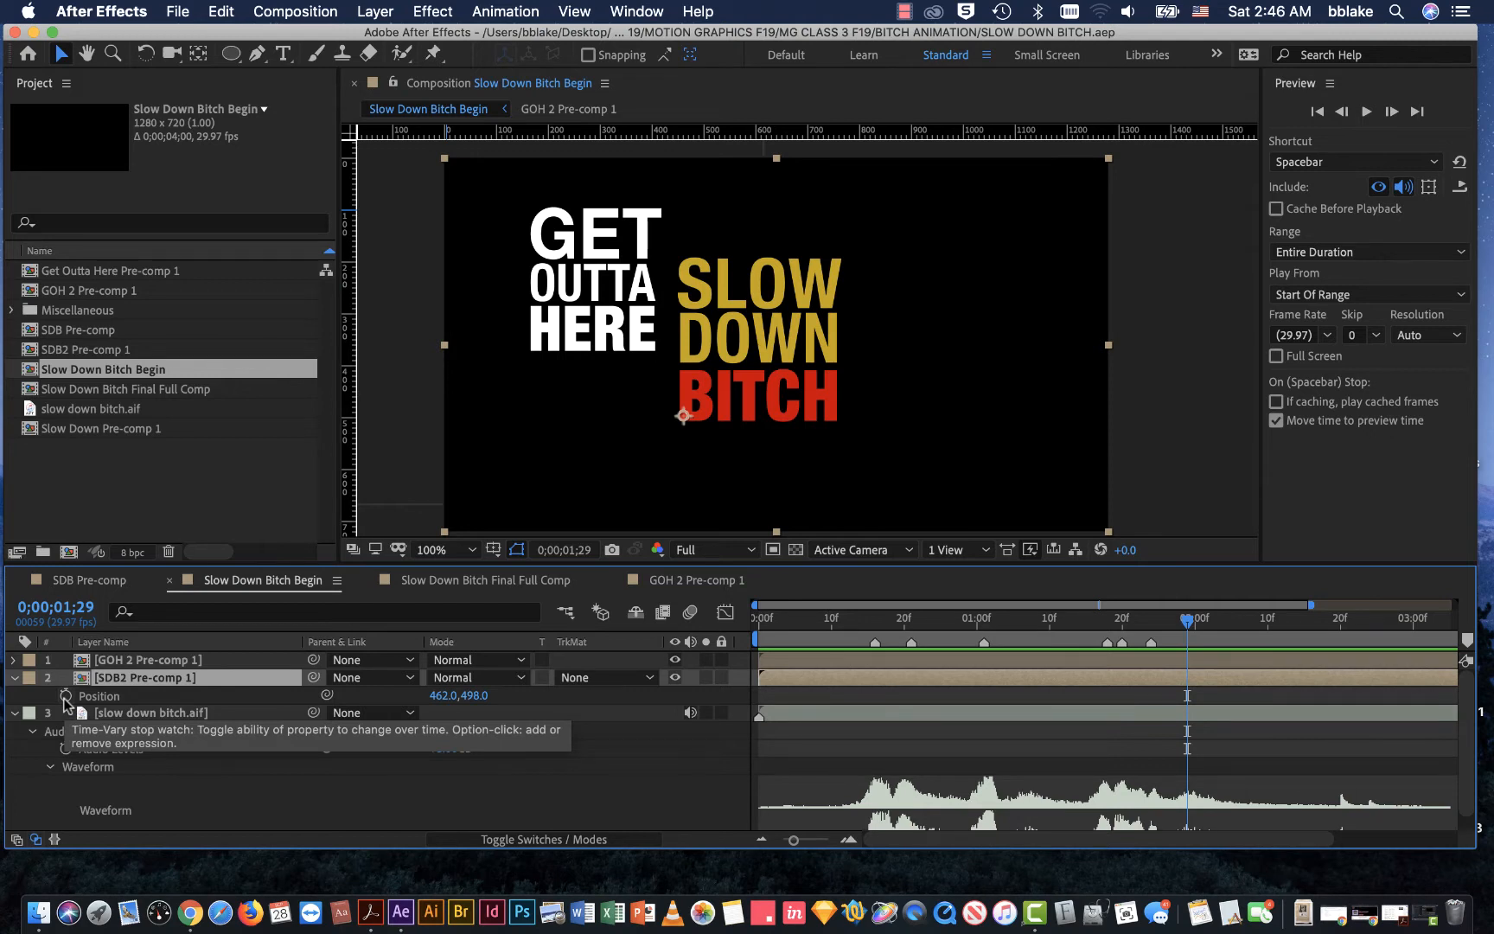
{"action": "left_click_drag", "start_coordinate": [1191, 625], "coordinate": [1155, 638]}
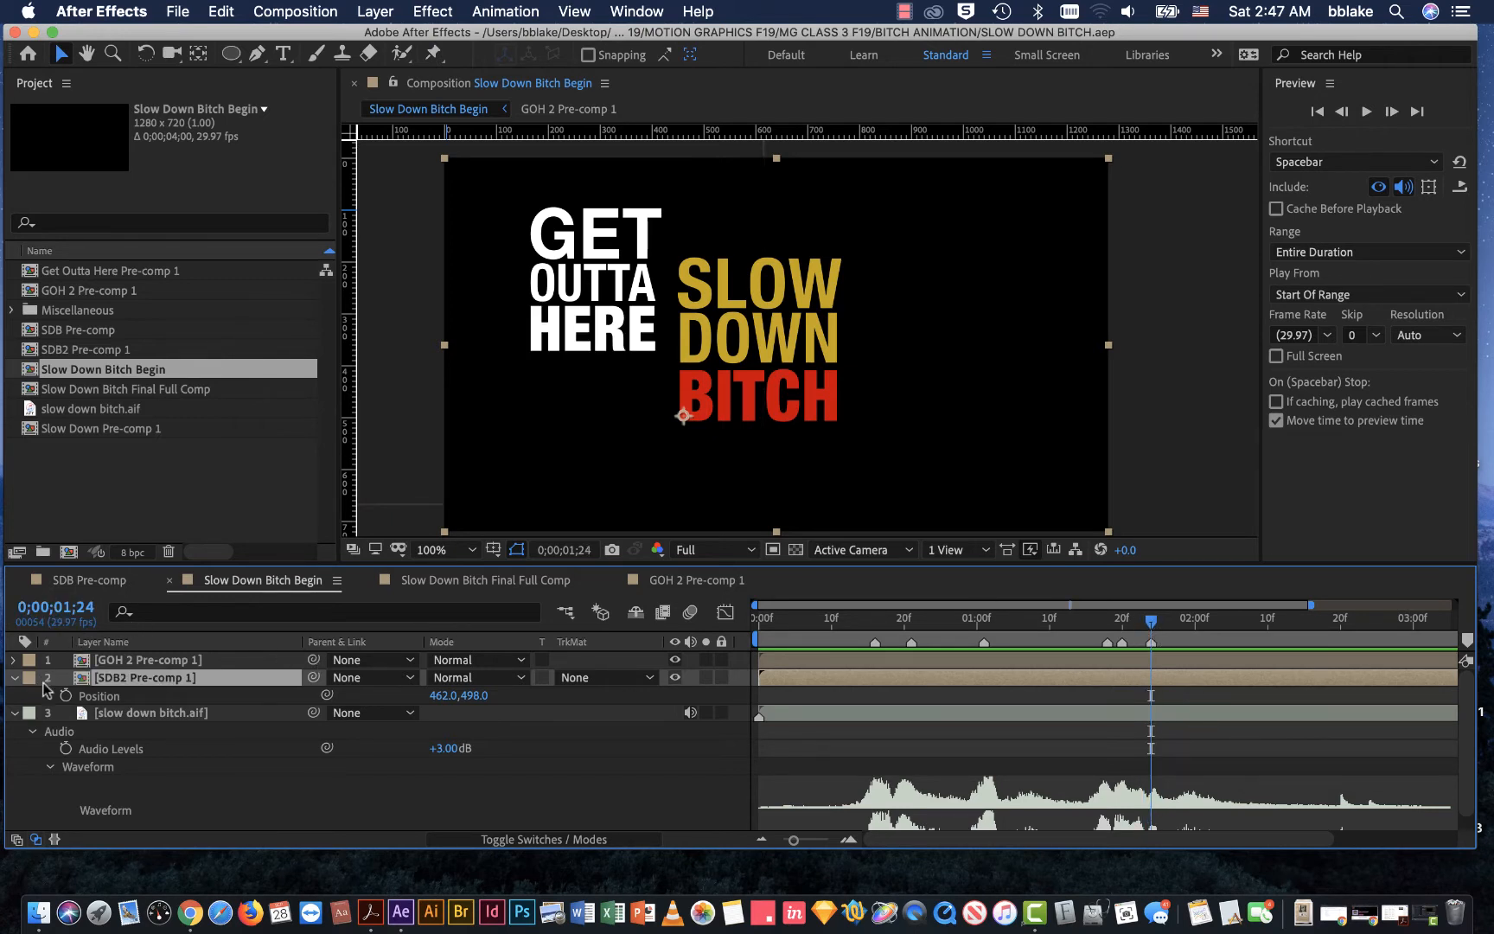
{"action": "left_click", "coordinate": [65, 696]}
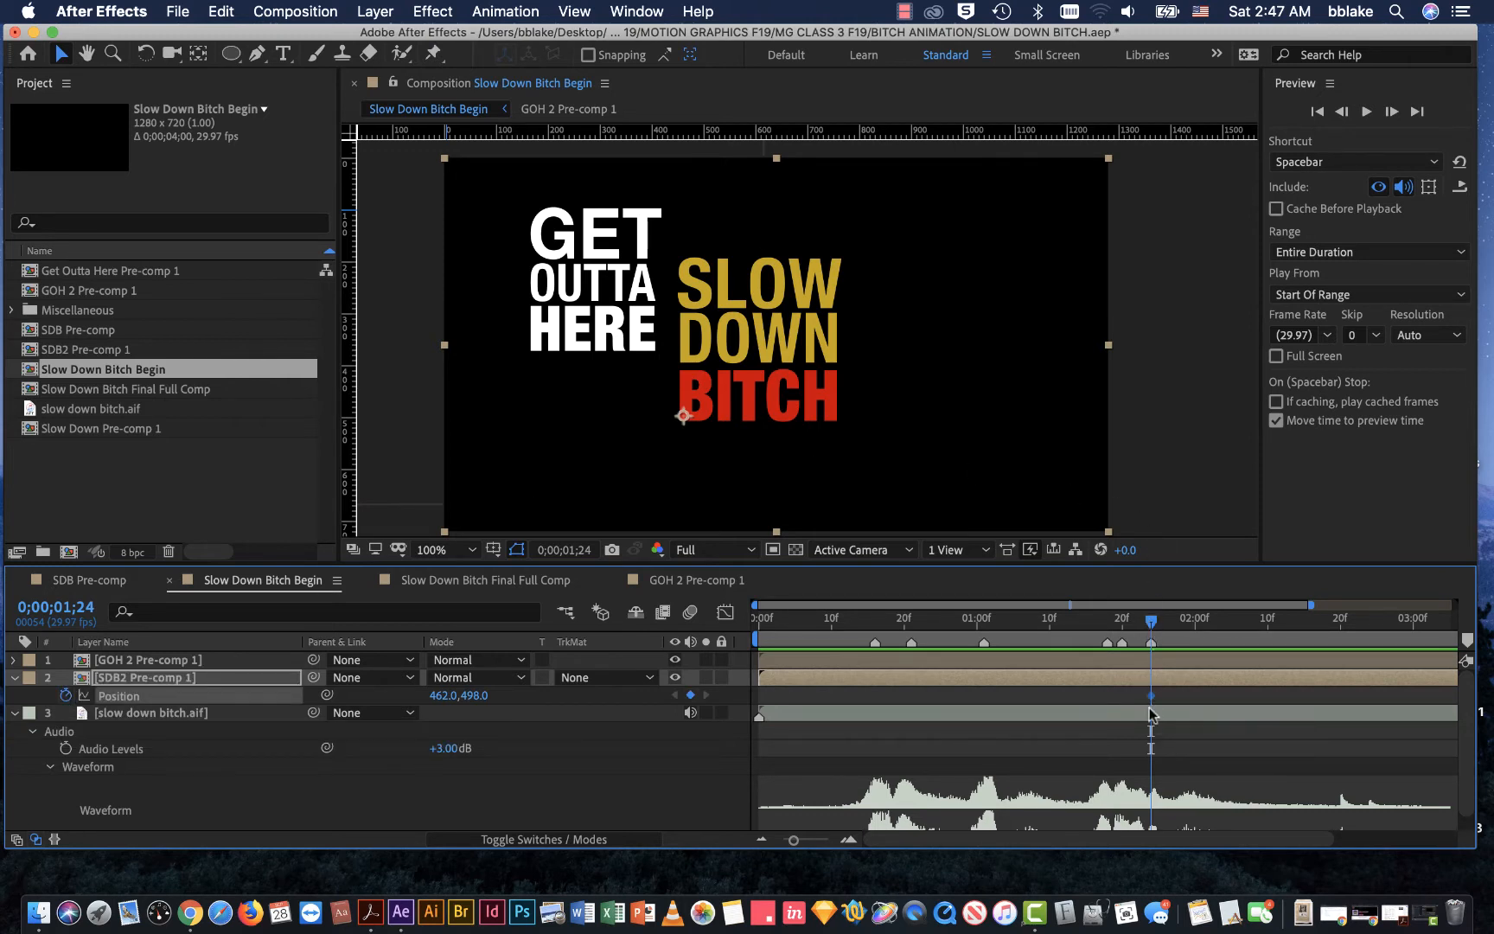
Step: Zoom in on the timeline's time scale and set the current time to 0;00;01;26
{"action": "left_click", "coordinate": [806, 843]}
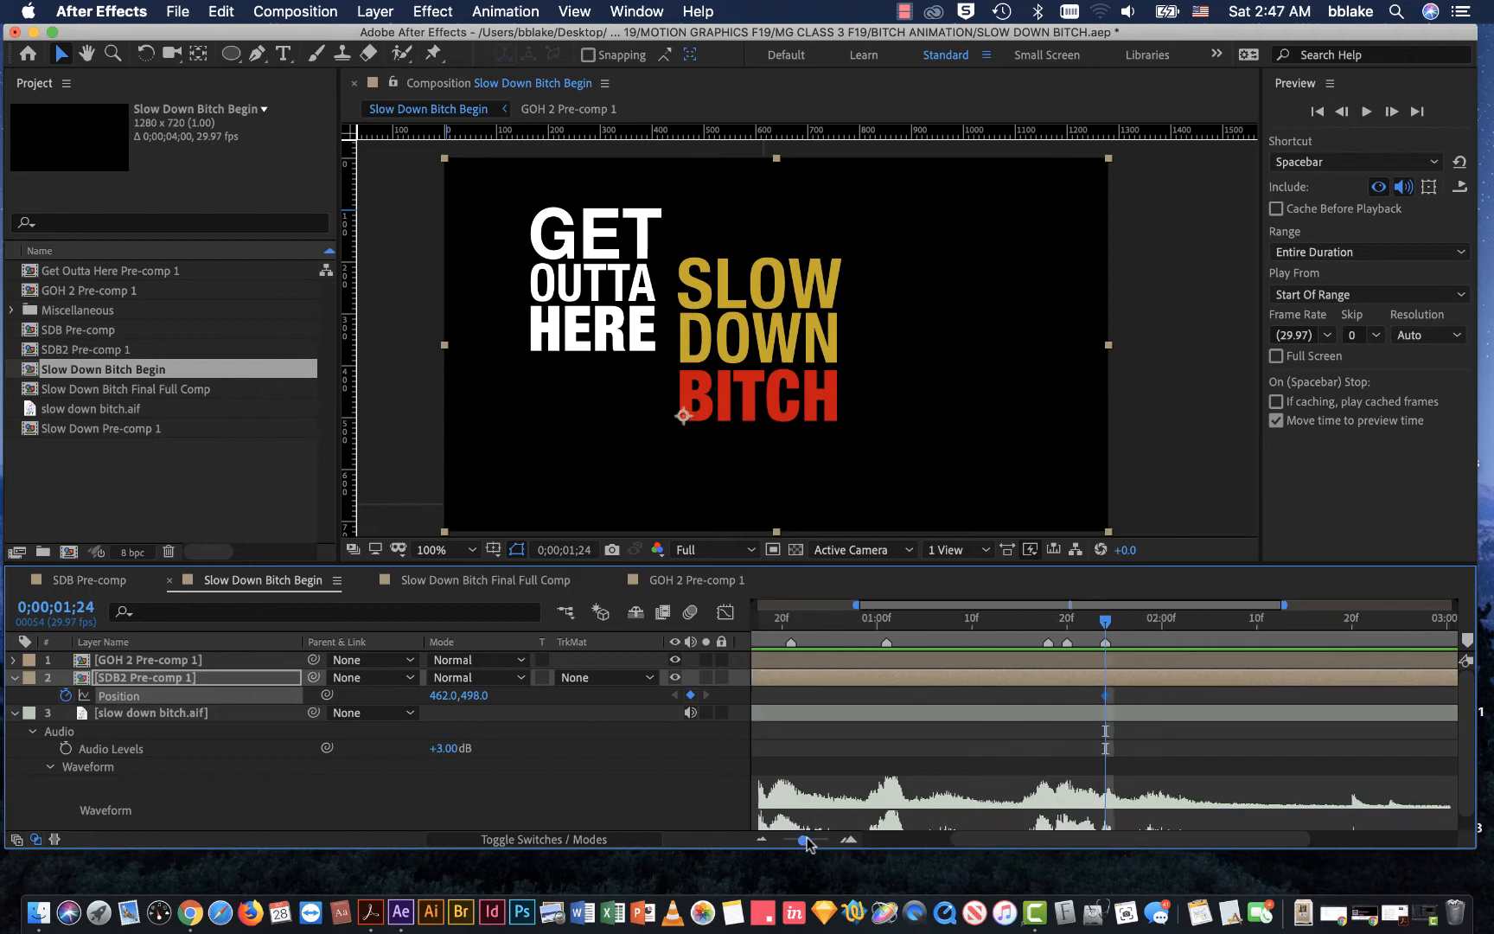
{"action": "left_click", "coordinate": [1128, 619]}
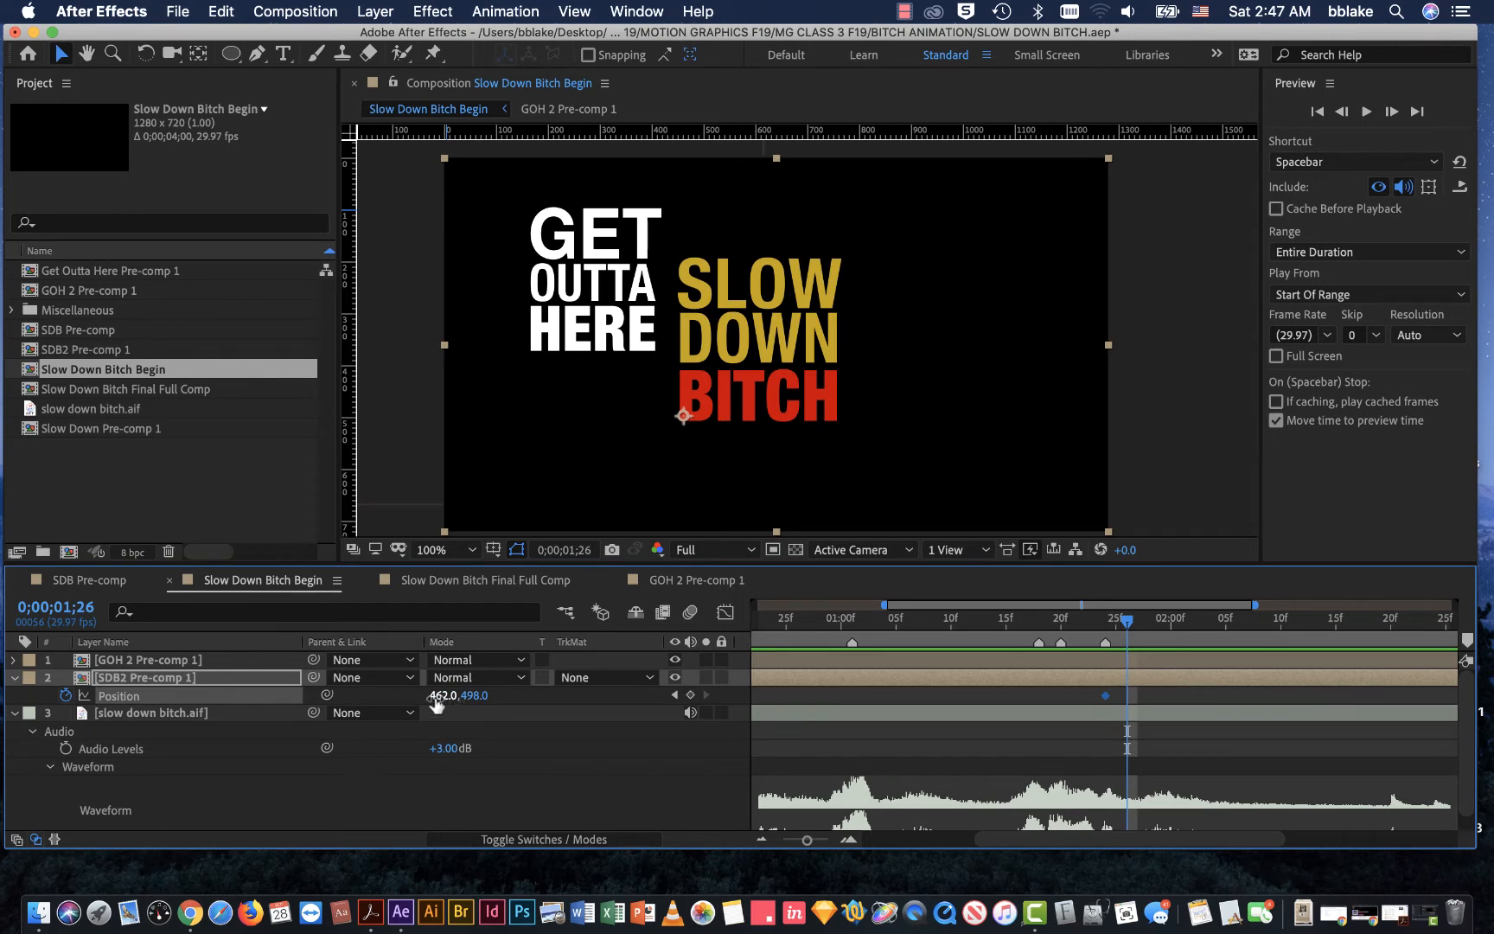
Step: Try shifting the SLOW DOWN BITCH layer slightly to the right, undo the shift and remove the layer's Position keyframing
{"action": "mouse_move", "coordinate": [443, 696]}
{"action": "left_mouse_down"}
{"action": "mouse_move", "coordinate": [467, 696]}
{"action": "mouse_move", "coordinate": [443, 695]}
{"action": "left_mouse_up"}
{"action": "left_click_drag", "start_coordinate": [444, 688], "coordinate": [447, 692]}
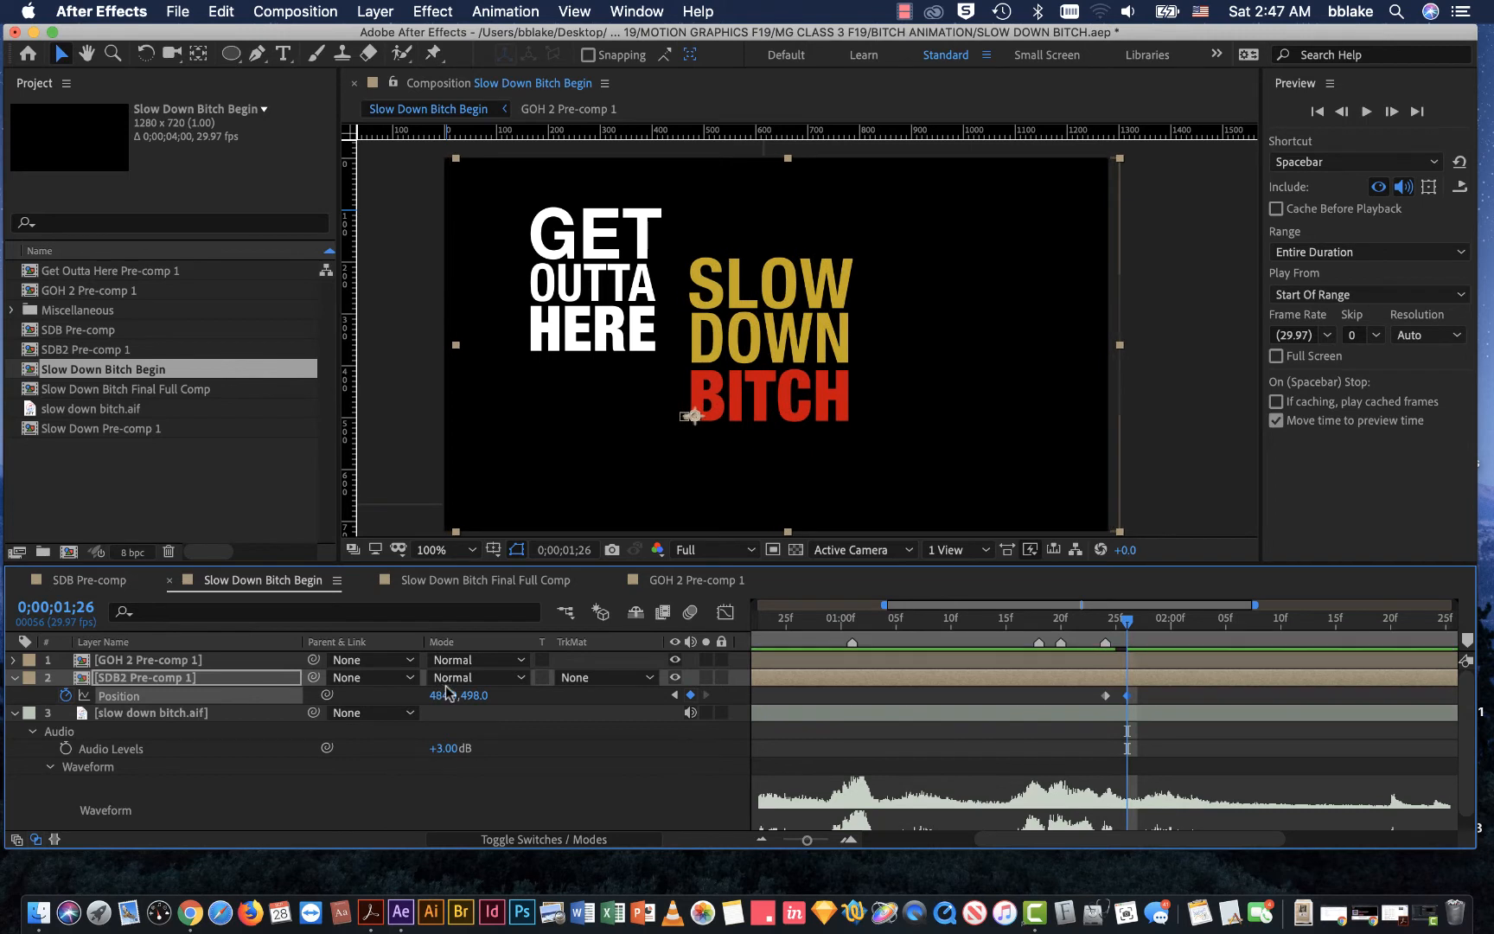
{"action": "key", "text": "super+z"}
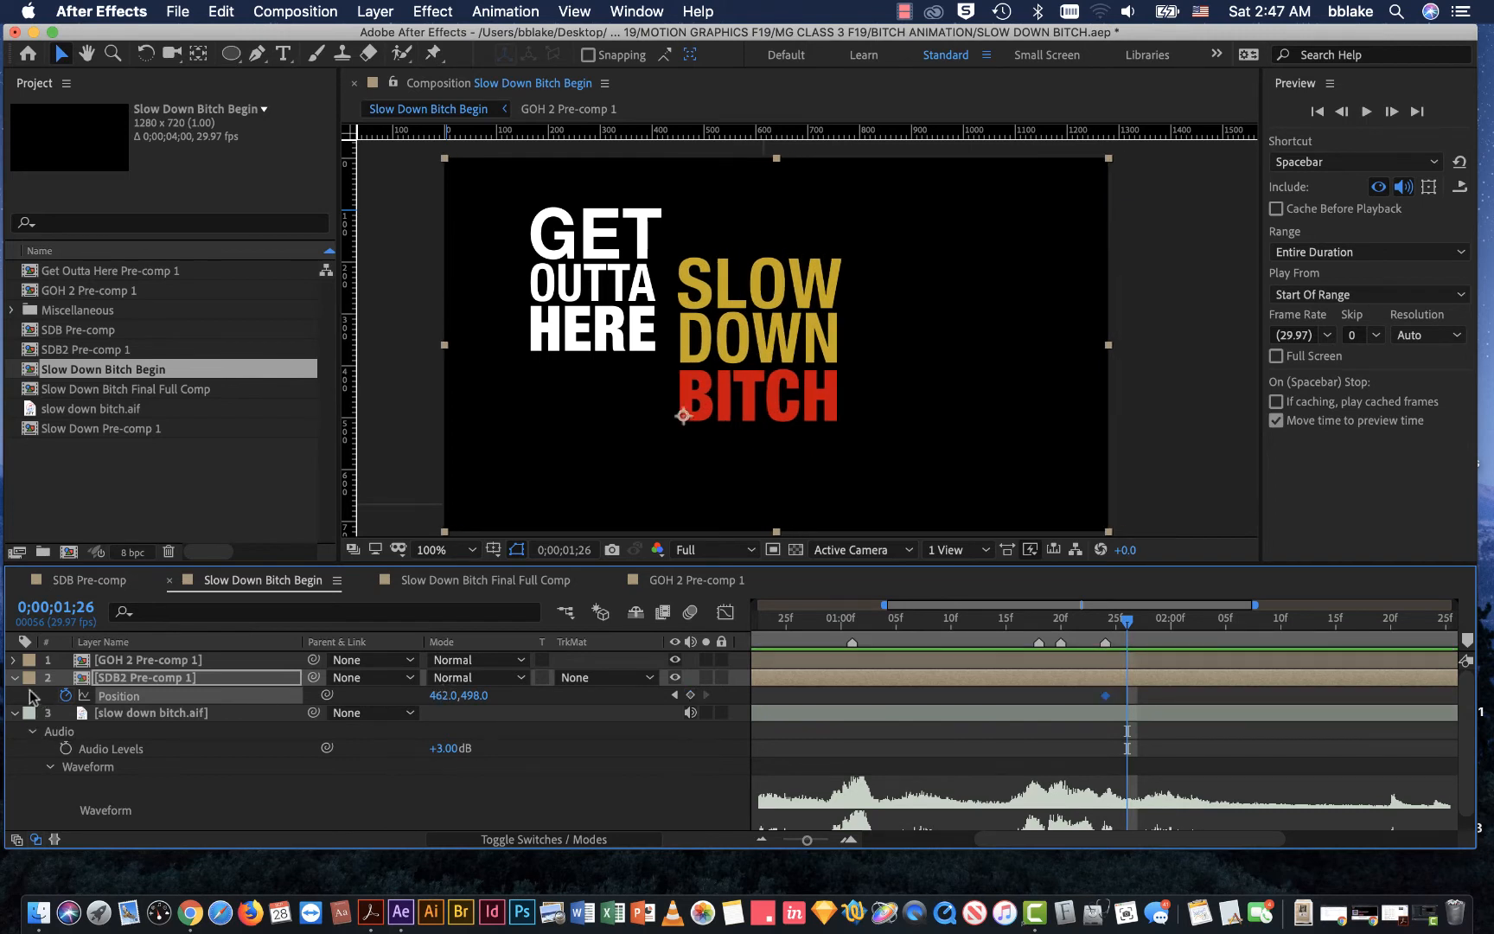
{"action": "left_click", "coordinate": [65, 696]}
Step: Collapse the SDB2 Pre-comp 1 layer's Position and set a Position keyframe for GOH 2 Pre-comp 1 at 0;00;01;26
{"action": "left_click", "coordinate": [141, 663]}
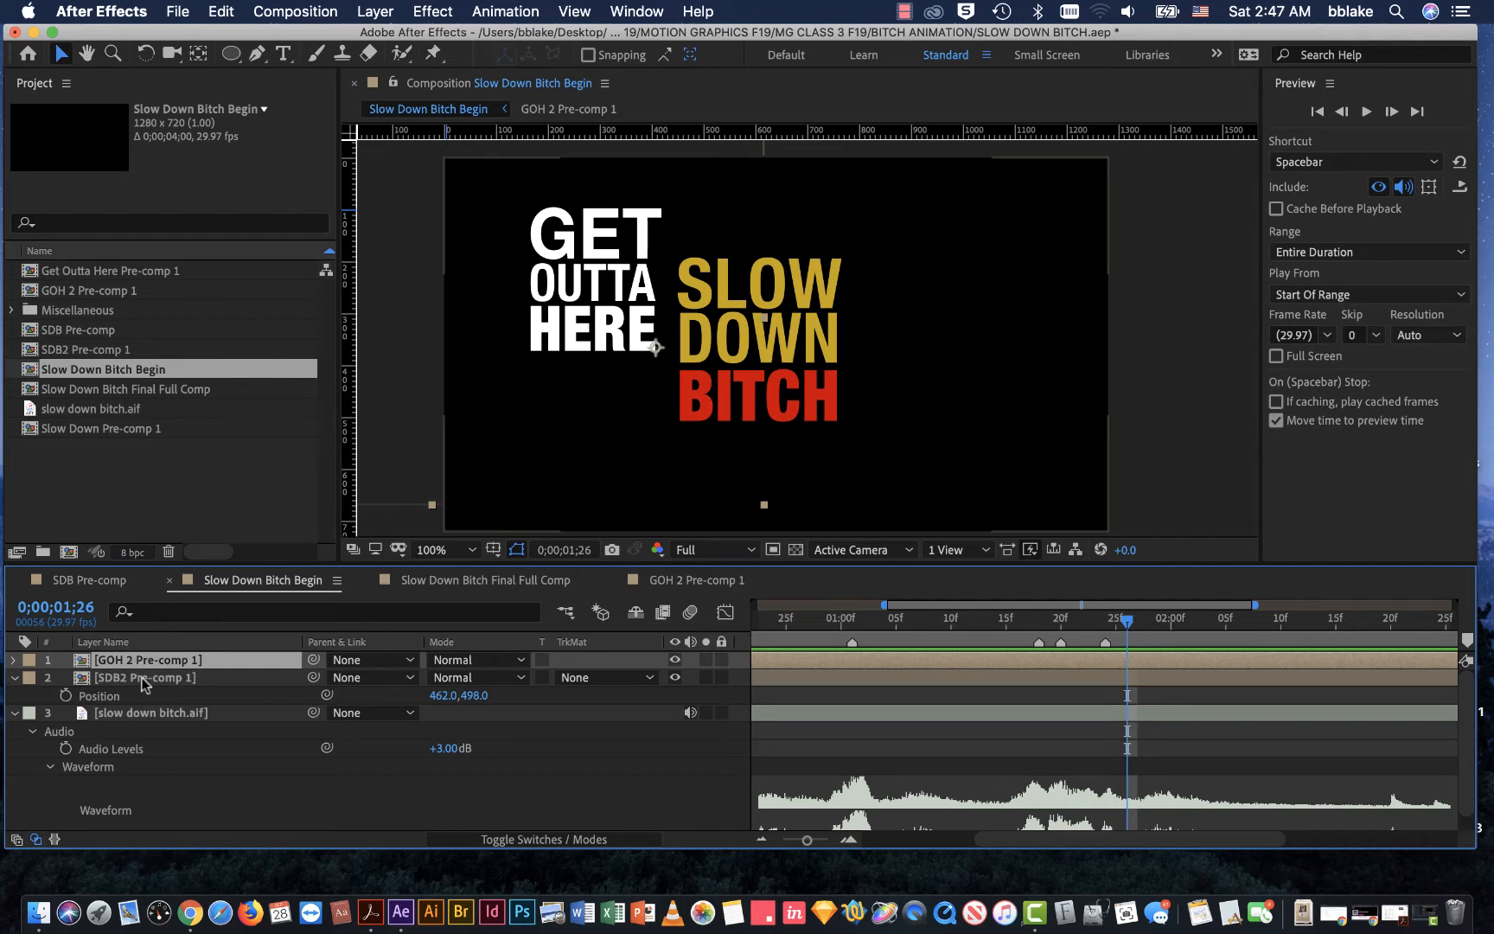
{"action": "left_click", "coordinate": [144, 680]}
{"action": "key", "text": "p"}
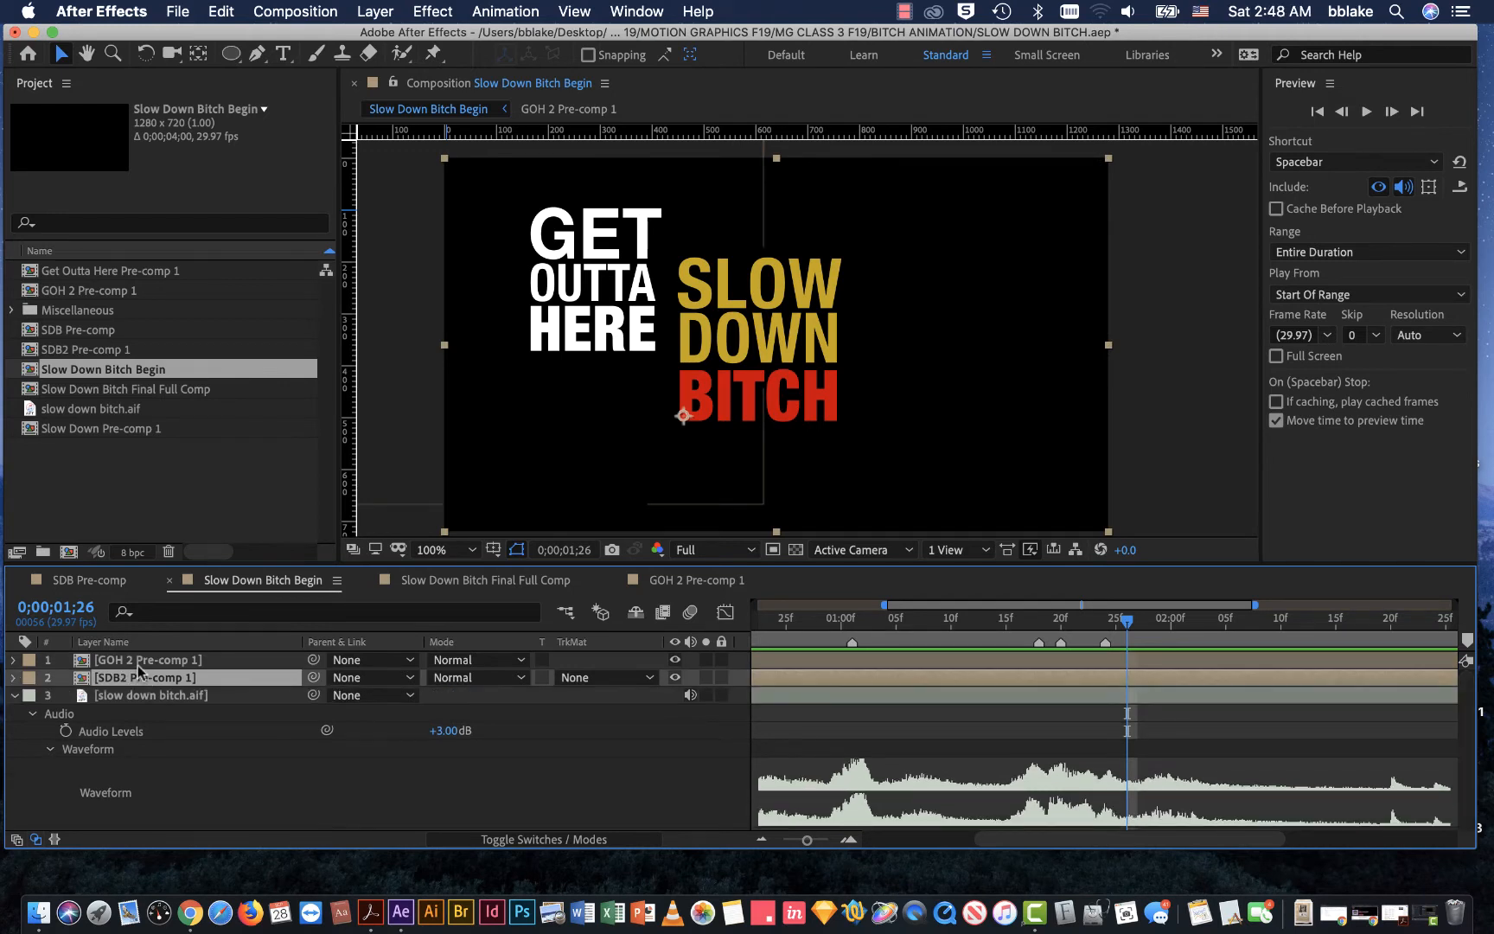
{"action": "left_click", "coordinate": [141, 662]}
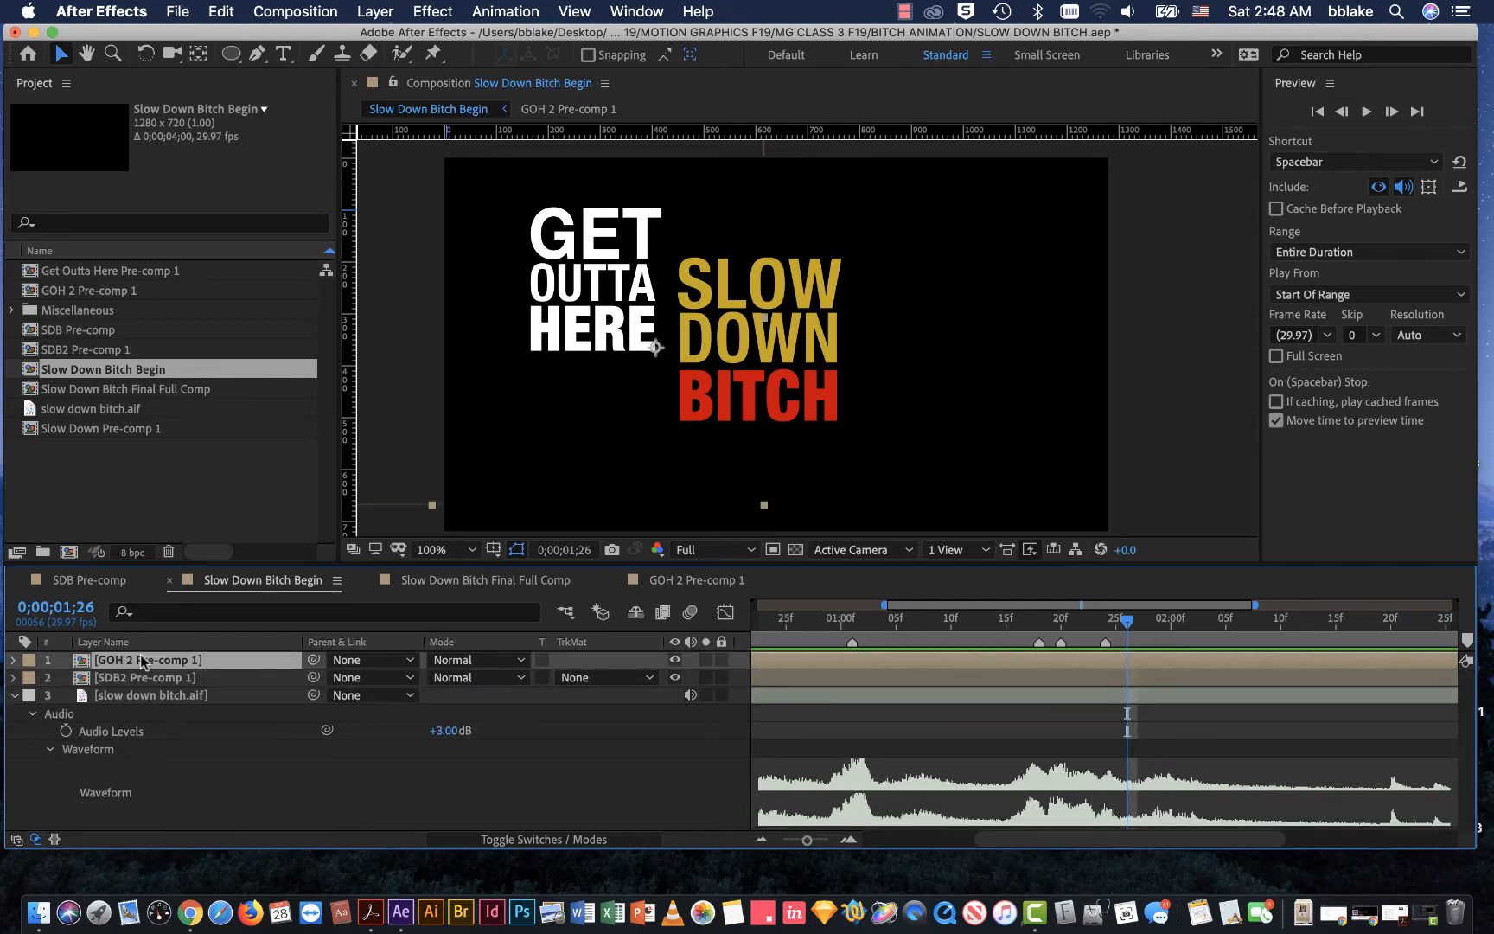
{"action": "key", "text": "p"}
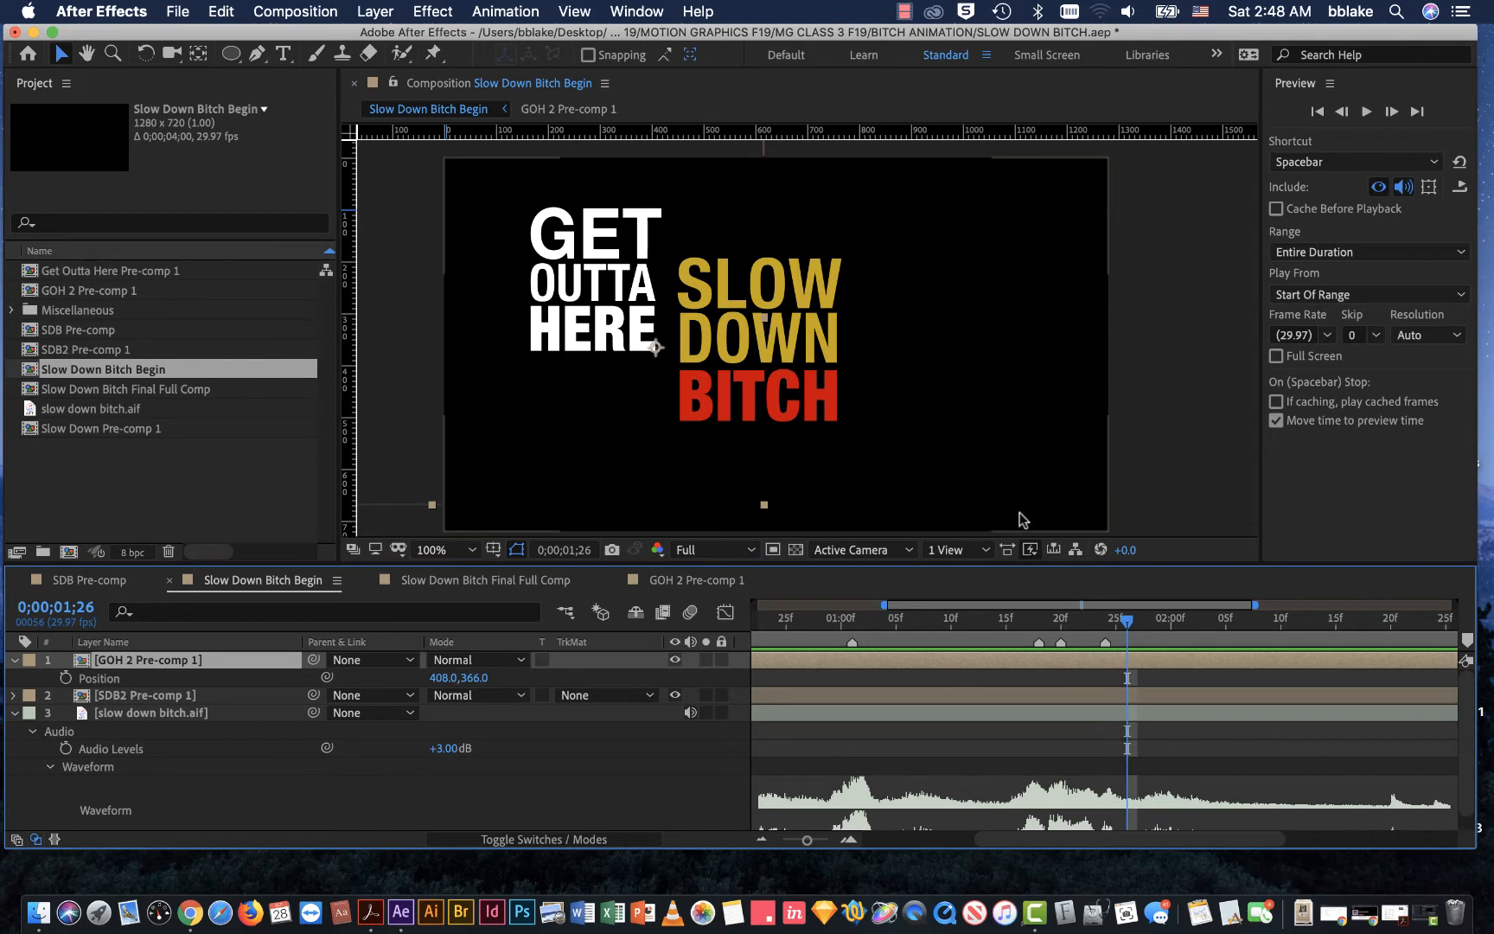
{"action": "mouse_move", "coordinate": [1126, 623]}
{"action": "left_mouse_down"}
{"action": "mouse_move", "coordinate": [1098, 624]}
{"action": "mouse_move", "coordinate": [1127, 625]}
{"action": "left_mouse_up"}
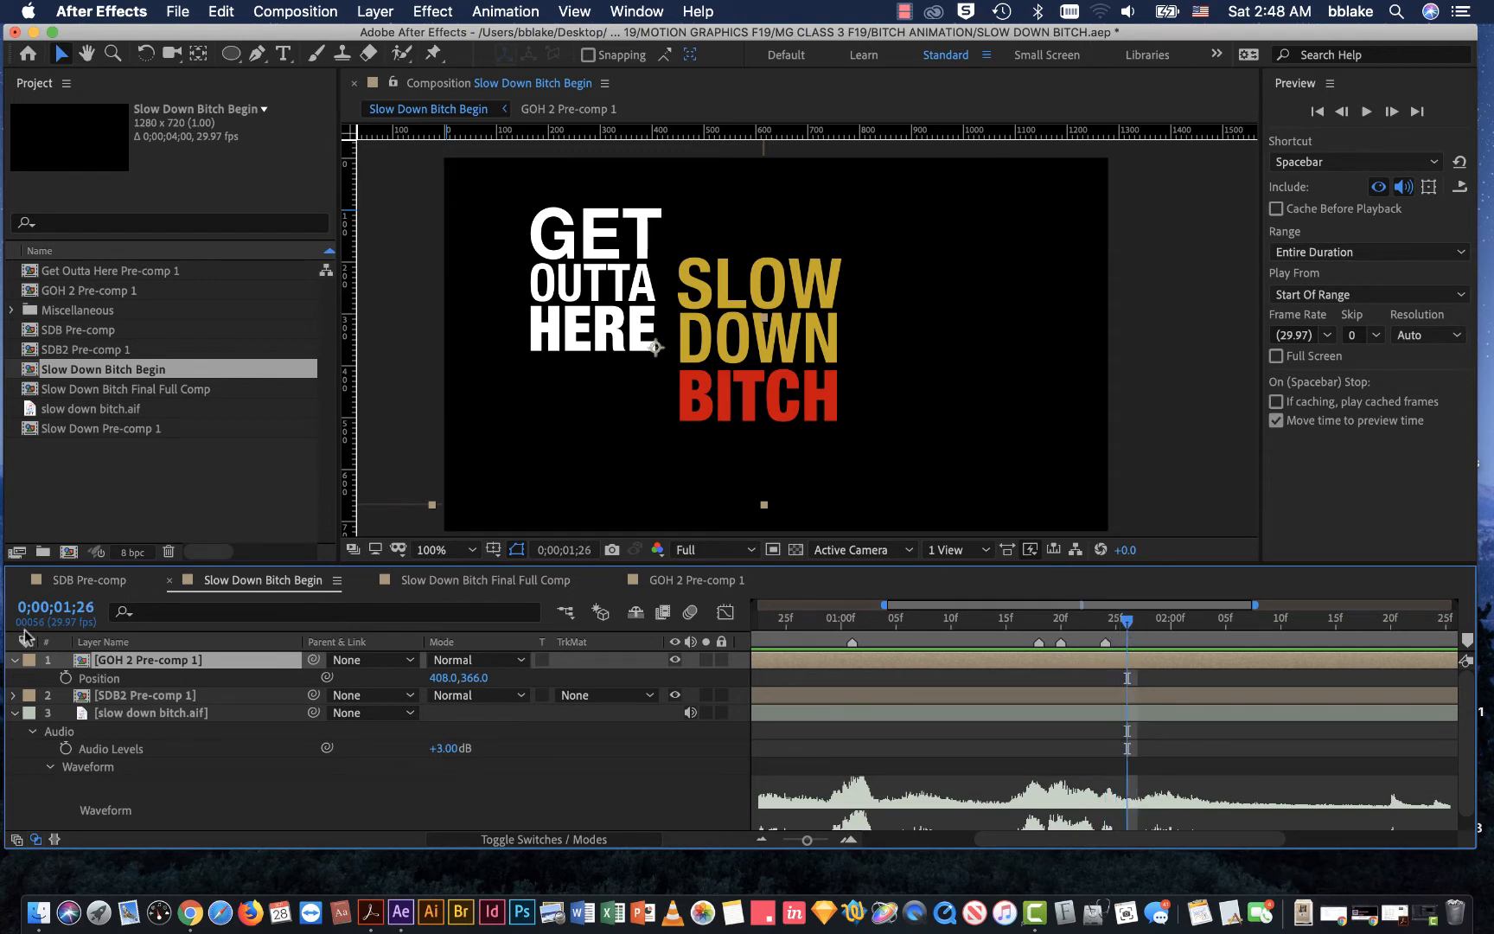
{"action": "left_click", "coordinate": [66, 678]}
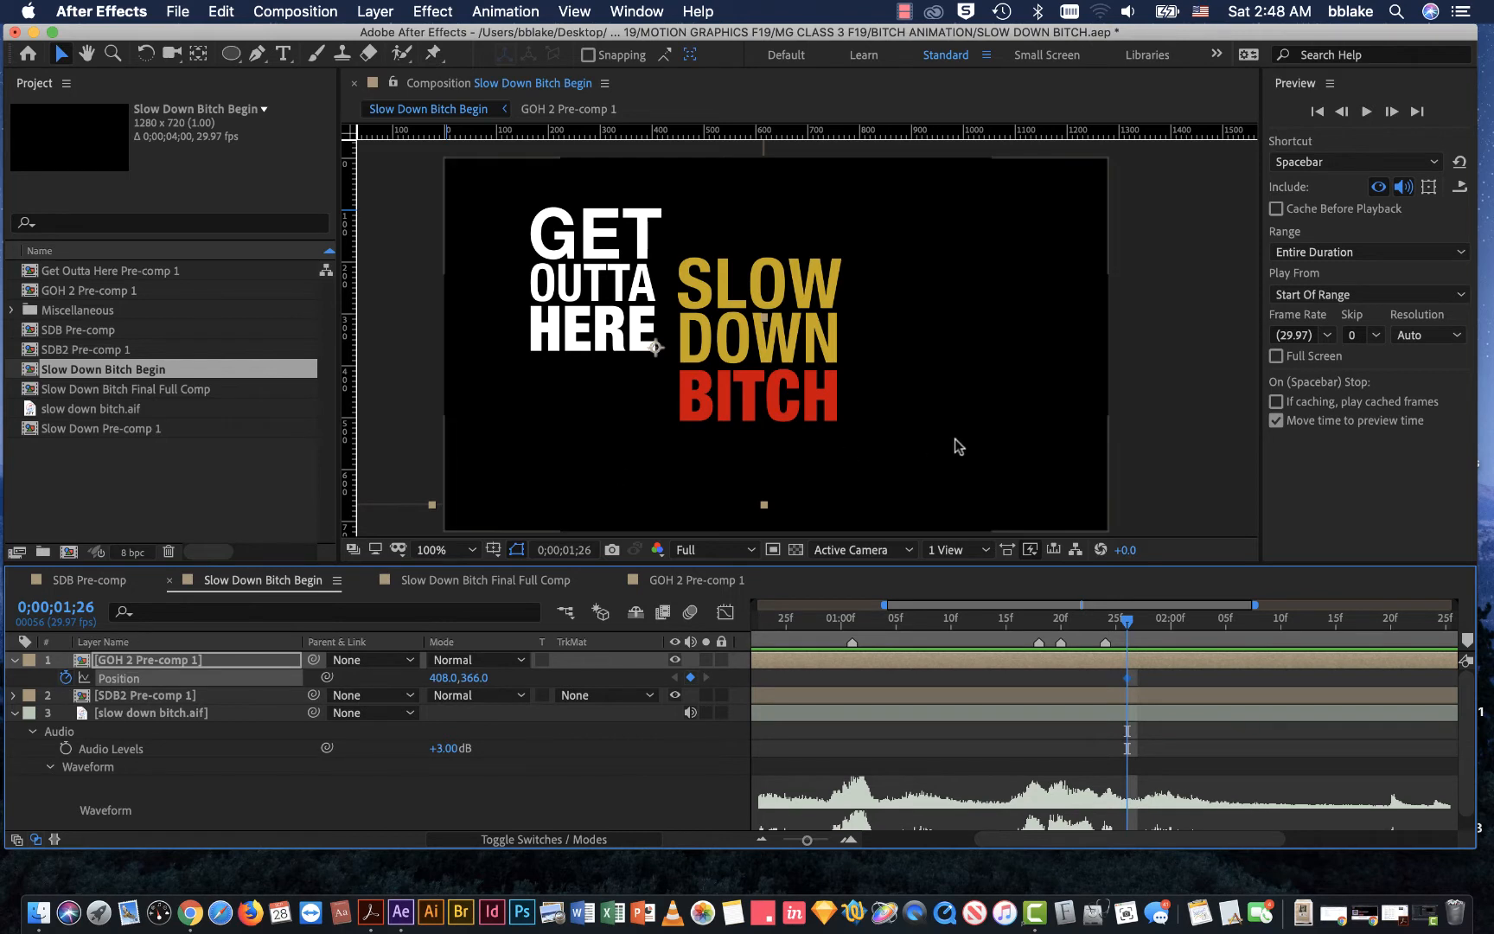
Step: Set the current time to 0;00;01;29
{"action": "left_click_drag", "start_coordinate": [1124, 621], "coordinate": [1160, 621]}
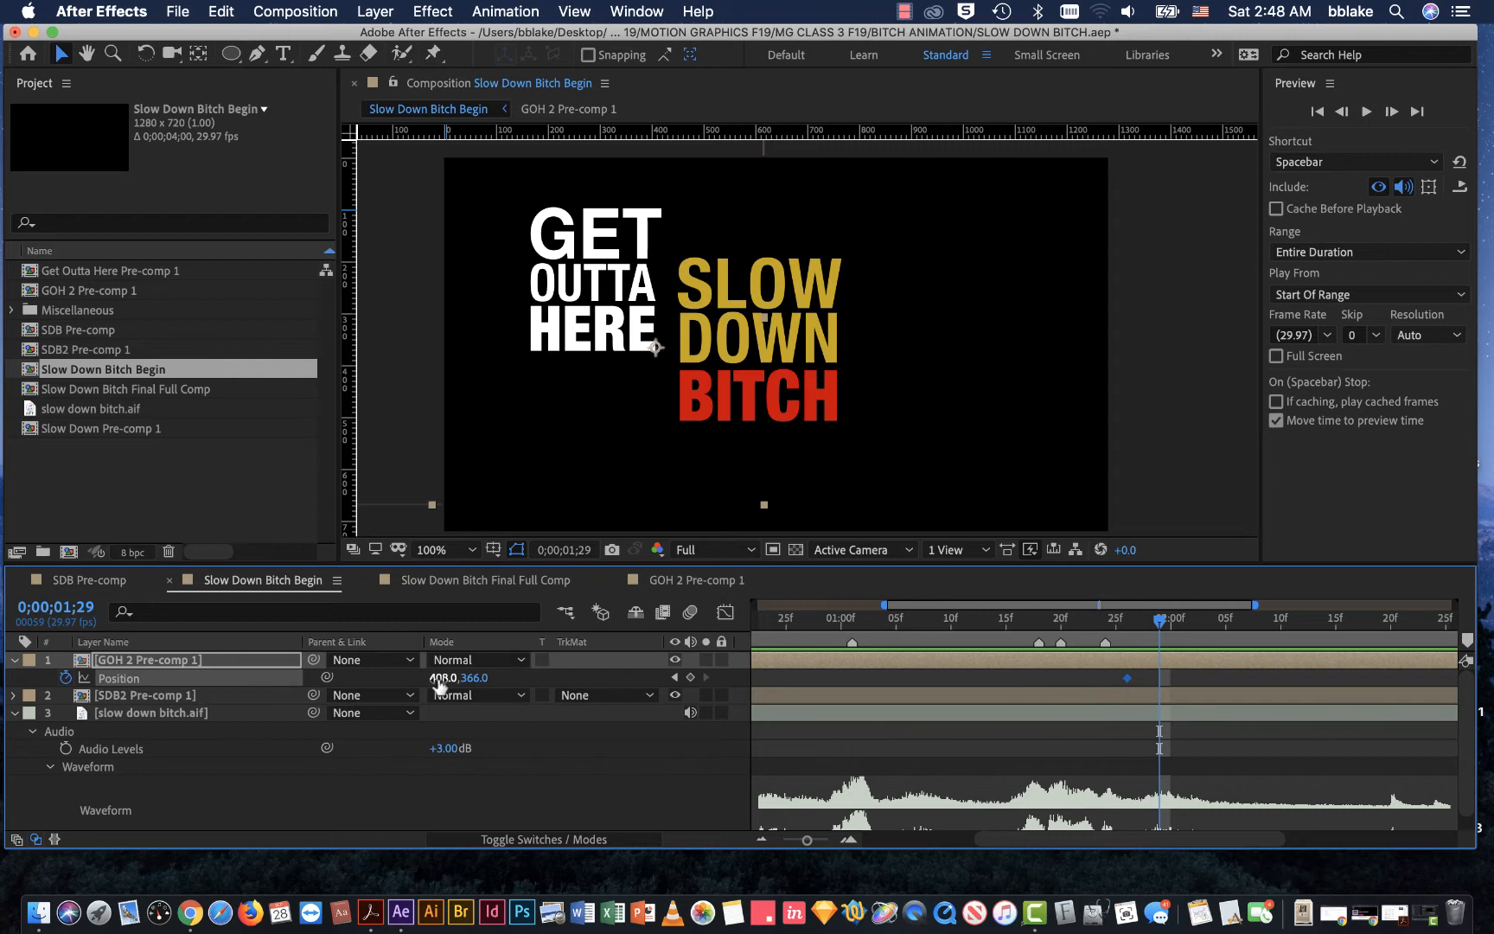
{"action": "left_click_drag", "start_coordinate": [439, 681], "coordinate": [439, 667]}
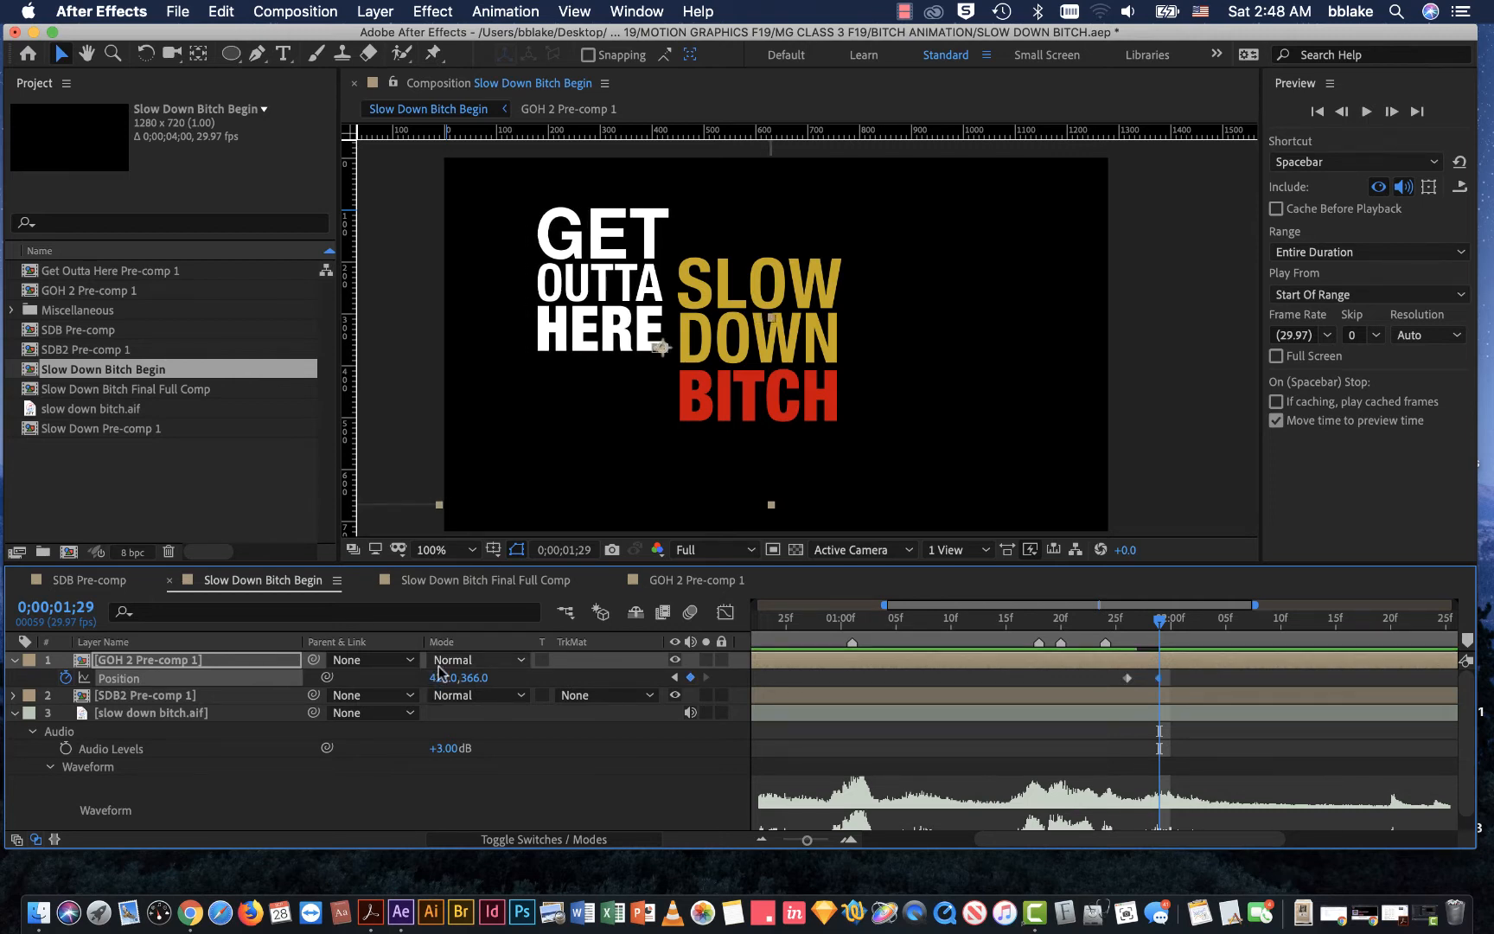
{"action": "key", "text": "super+z"}
{"action": "left_click_drag", "start_coordinate": [464, 675], "coordinate": [488, 687]}
{"action": "key", "text": "super+z"}
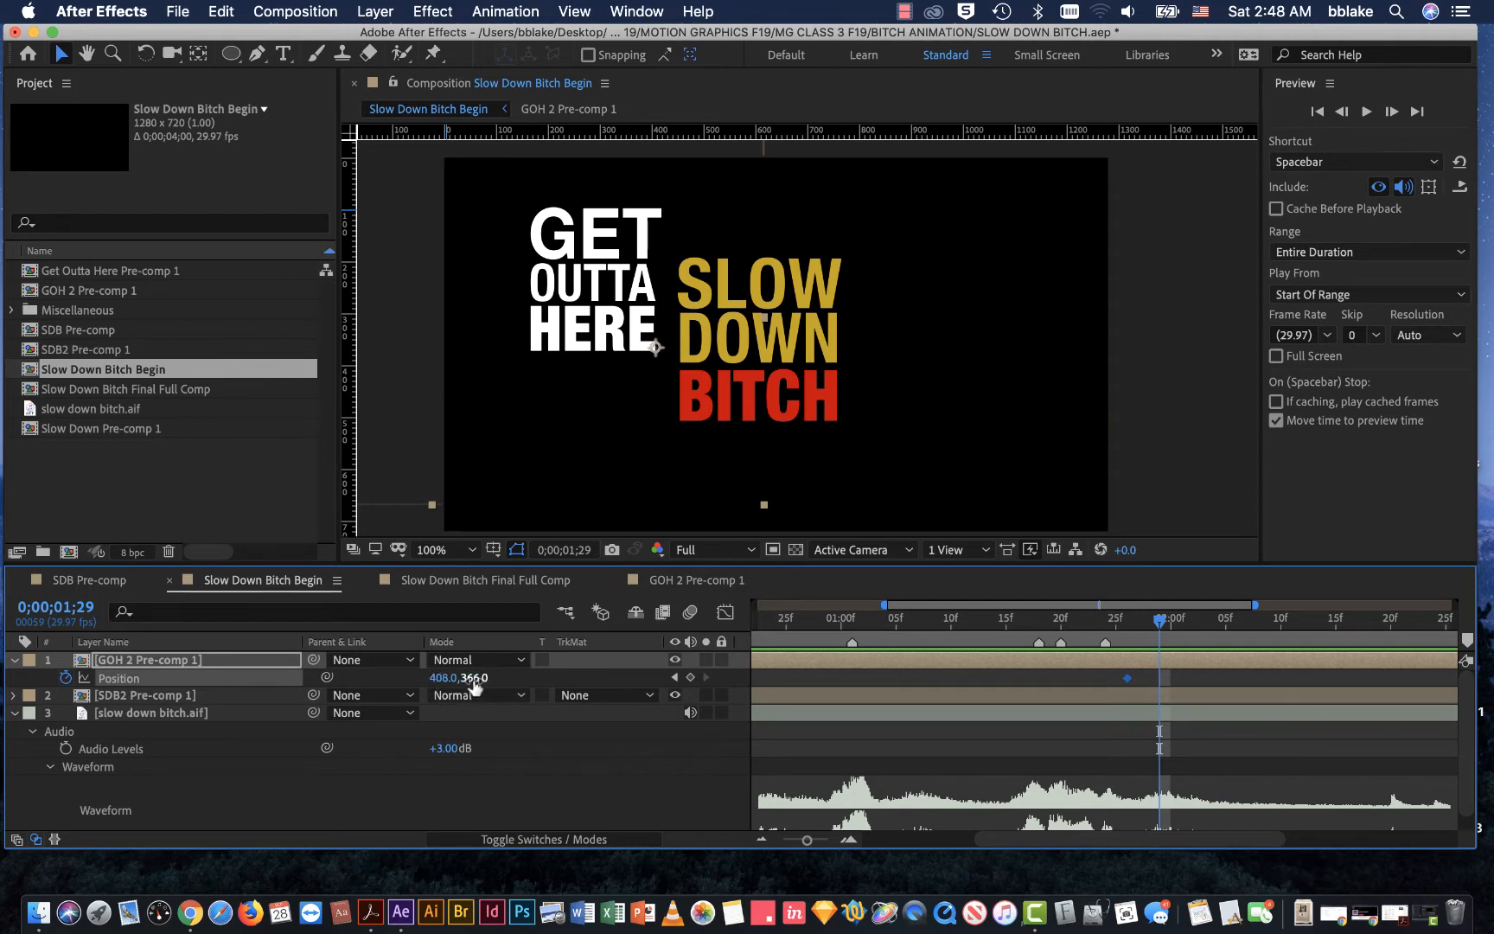
{"action": "left_click_drag", "start_coordinate": [451, 678], "coordinate": [446, 688]}
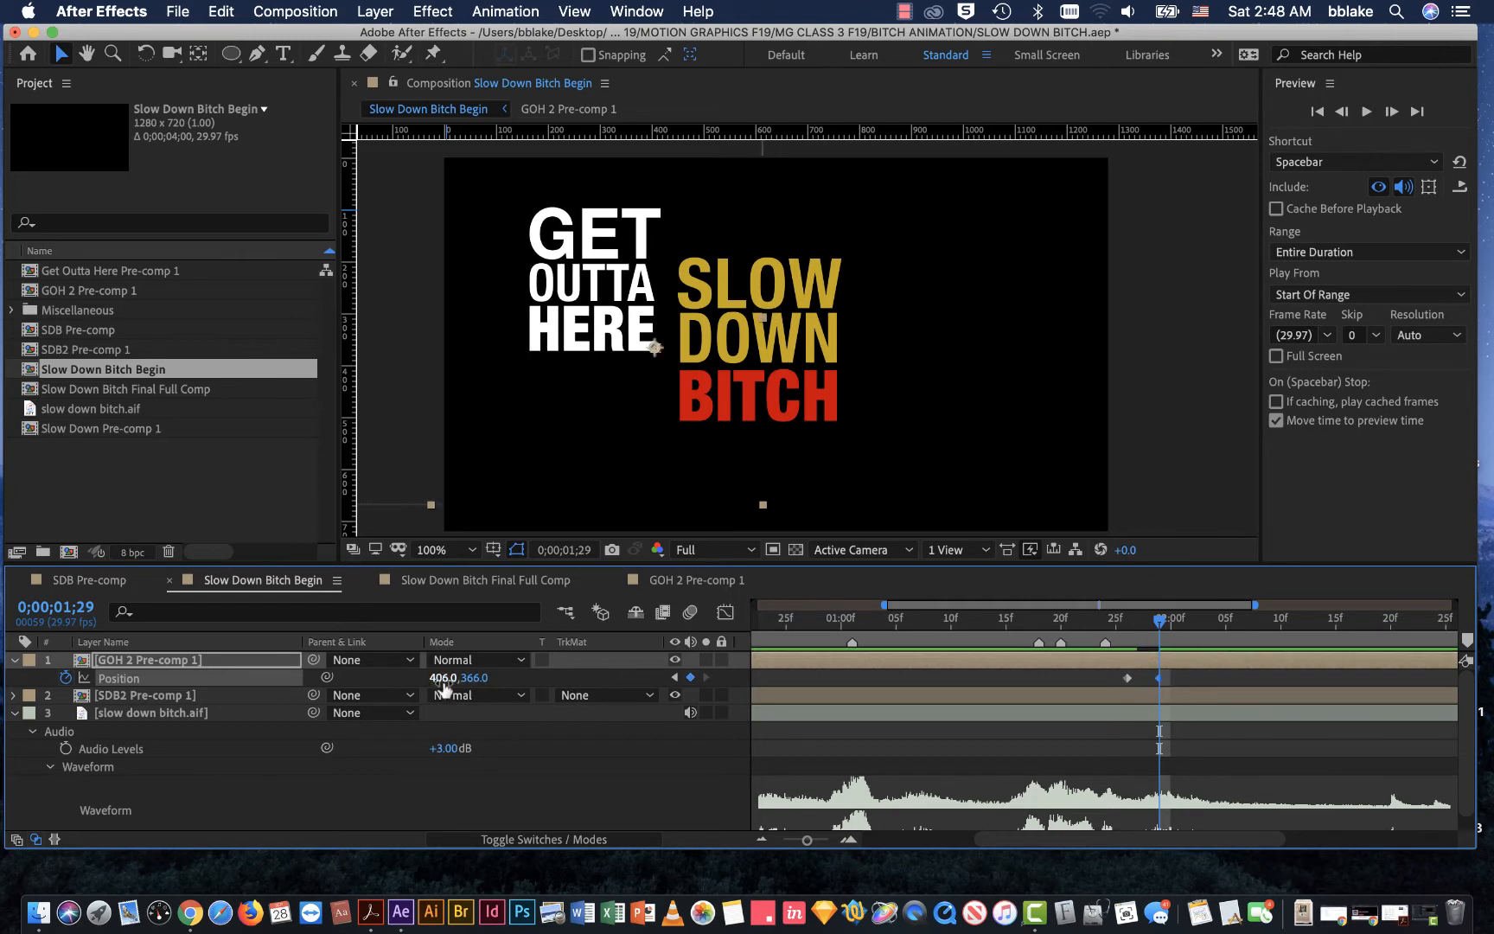
{"action": "key", "text": "super+z"}
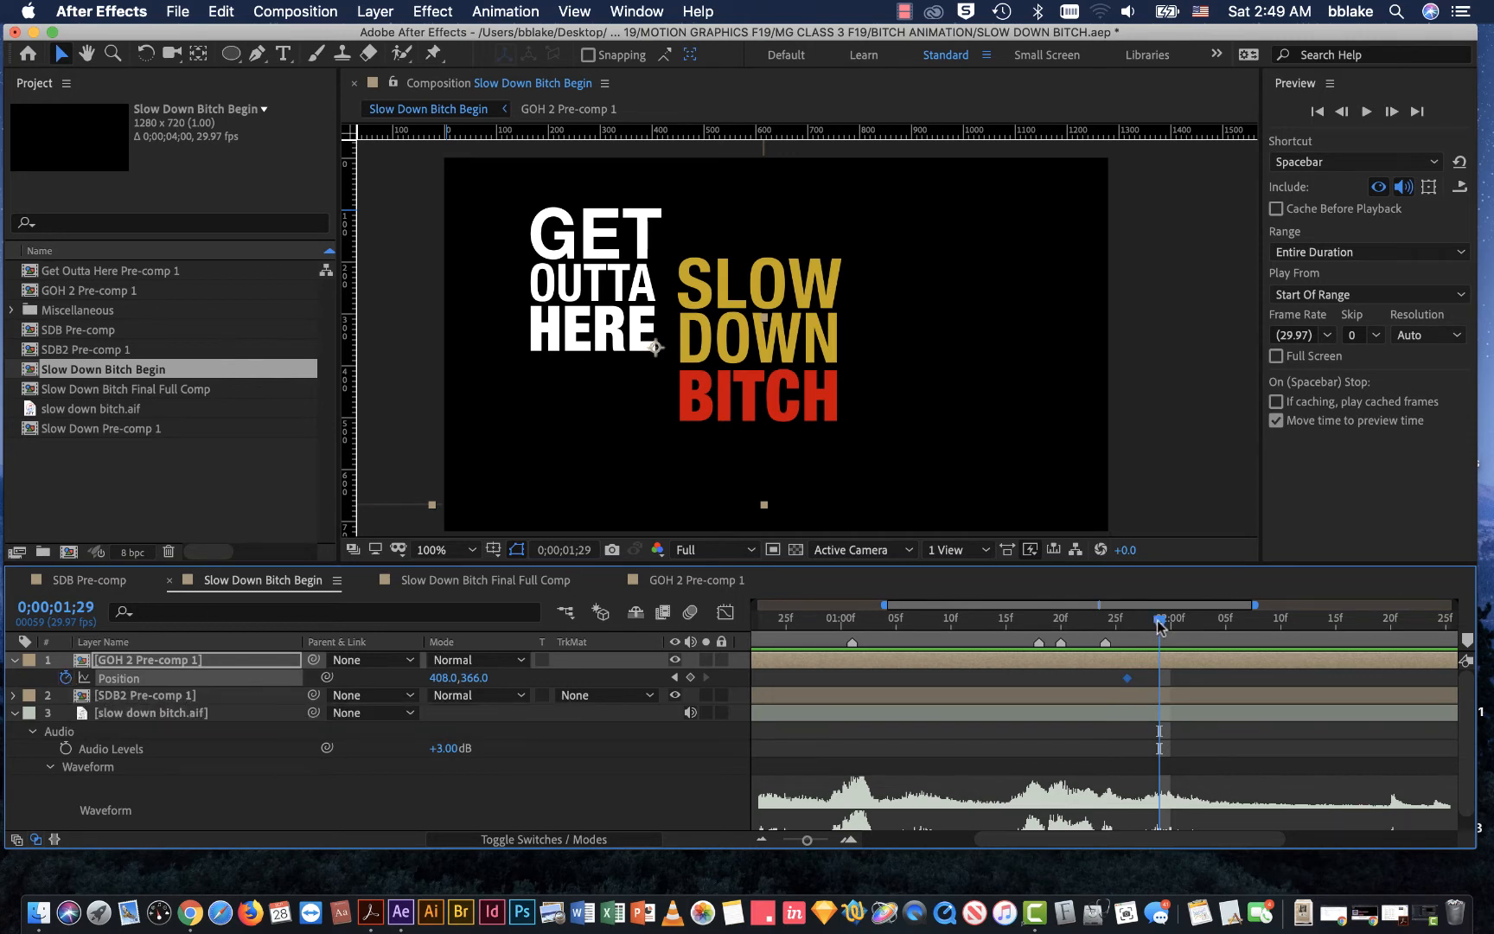
Step: Shift GET OUTTA HERE over the edge of SLOW DOWN by setting GOH 2 Pre-comp 1's Position to 468.0, 366.0 at 0;00;01;29
{"action": "mouse_move", "coordinate": [1159, 621]}
{"action": "left_mouse_down"}
{"action": "mouse_move", "coordinate": [1127, 621]}
{"action": "mouse_move", "coordinate": [1163, 626]}
{"action": "left_mouse_up"}
{"action": "left_click", "coordinate": [475, 677]}
{"action": "left_click", "coordinate": [443, 682]}
{"action": "left_click", "coordinate": [401, 682]}
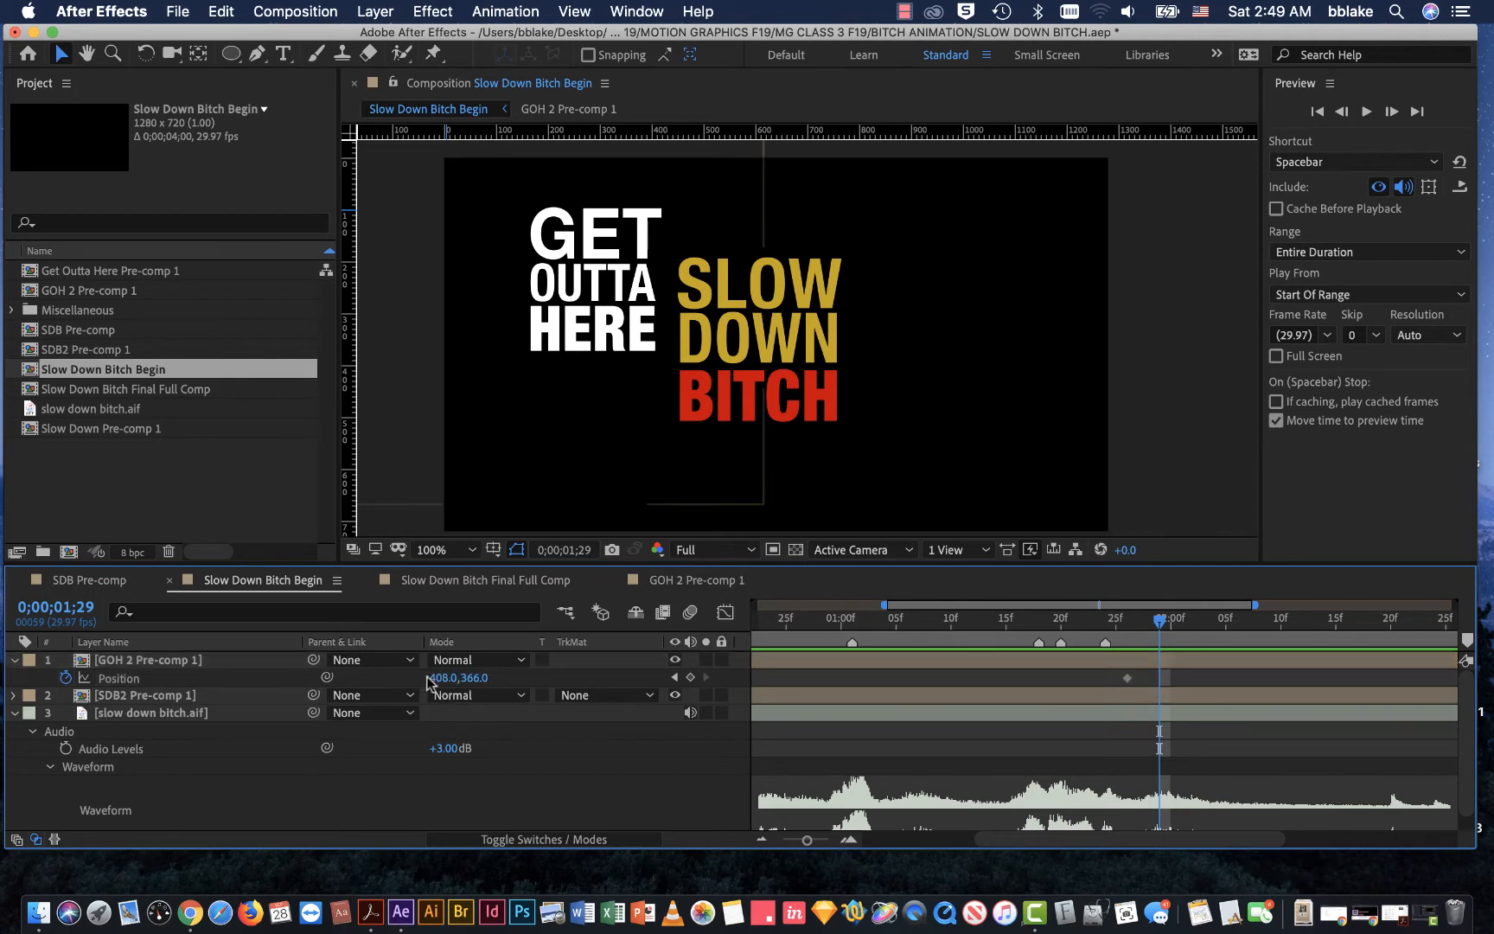
{"action": "left_click_drag", "start_coordinate": [430, 678], "coordinate": [493, 678]}
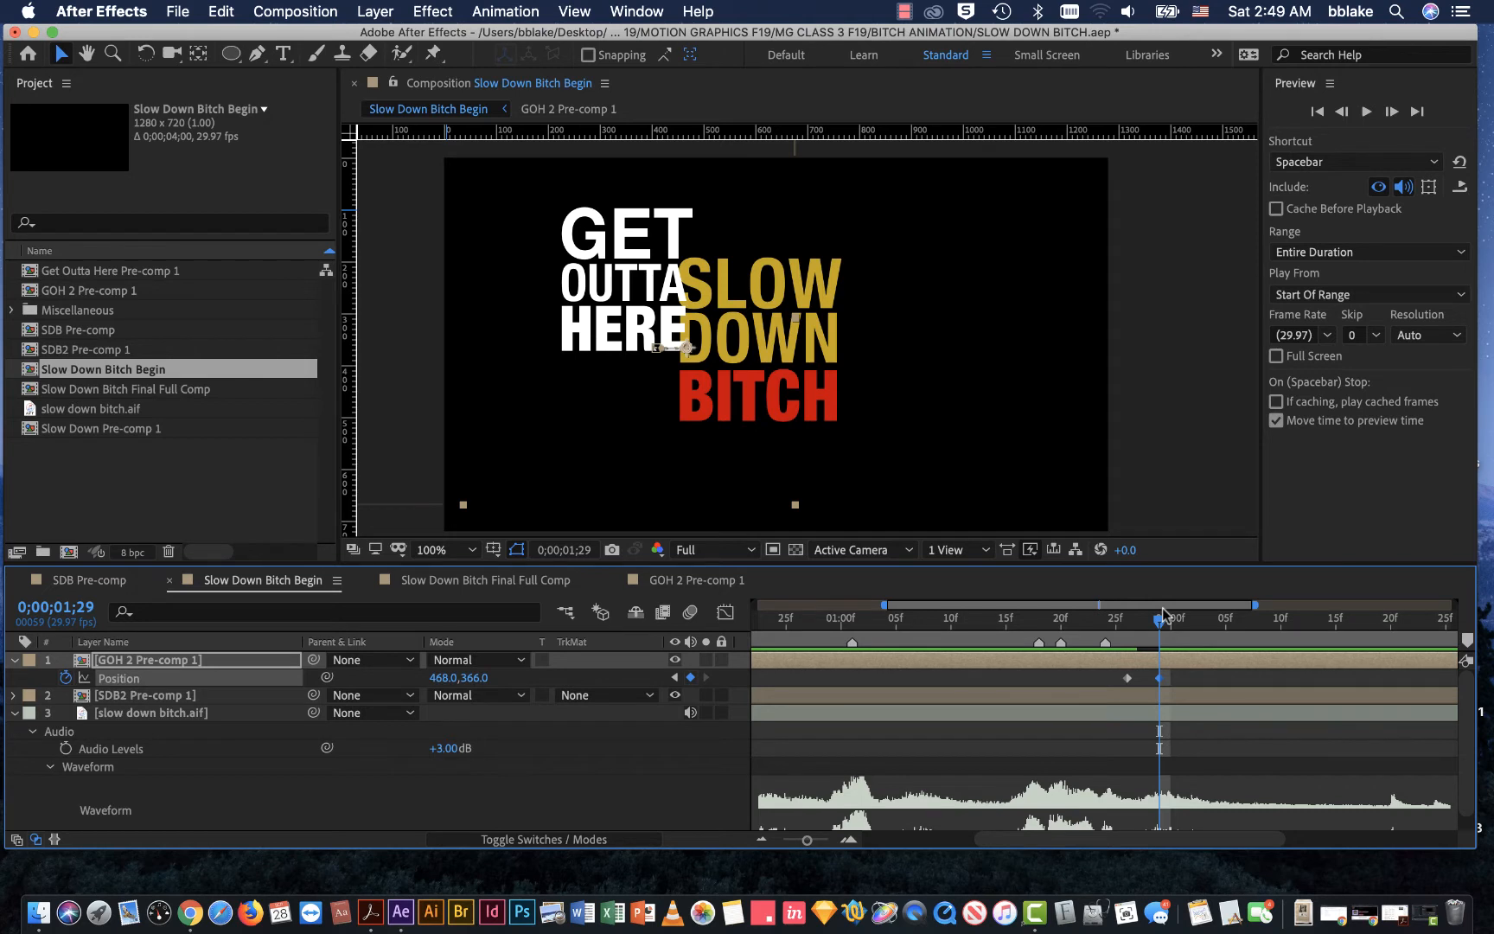
Step: Add Position keyframes holding 468.0, 366.0 for GOH 2 Pre-comp 1 at 0;00;02;01 and 0;00;02;03
{"action": "left_click_drag", "start_coordinate": [1163, 622], "coordinate": [1183, 621]}
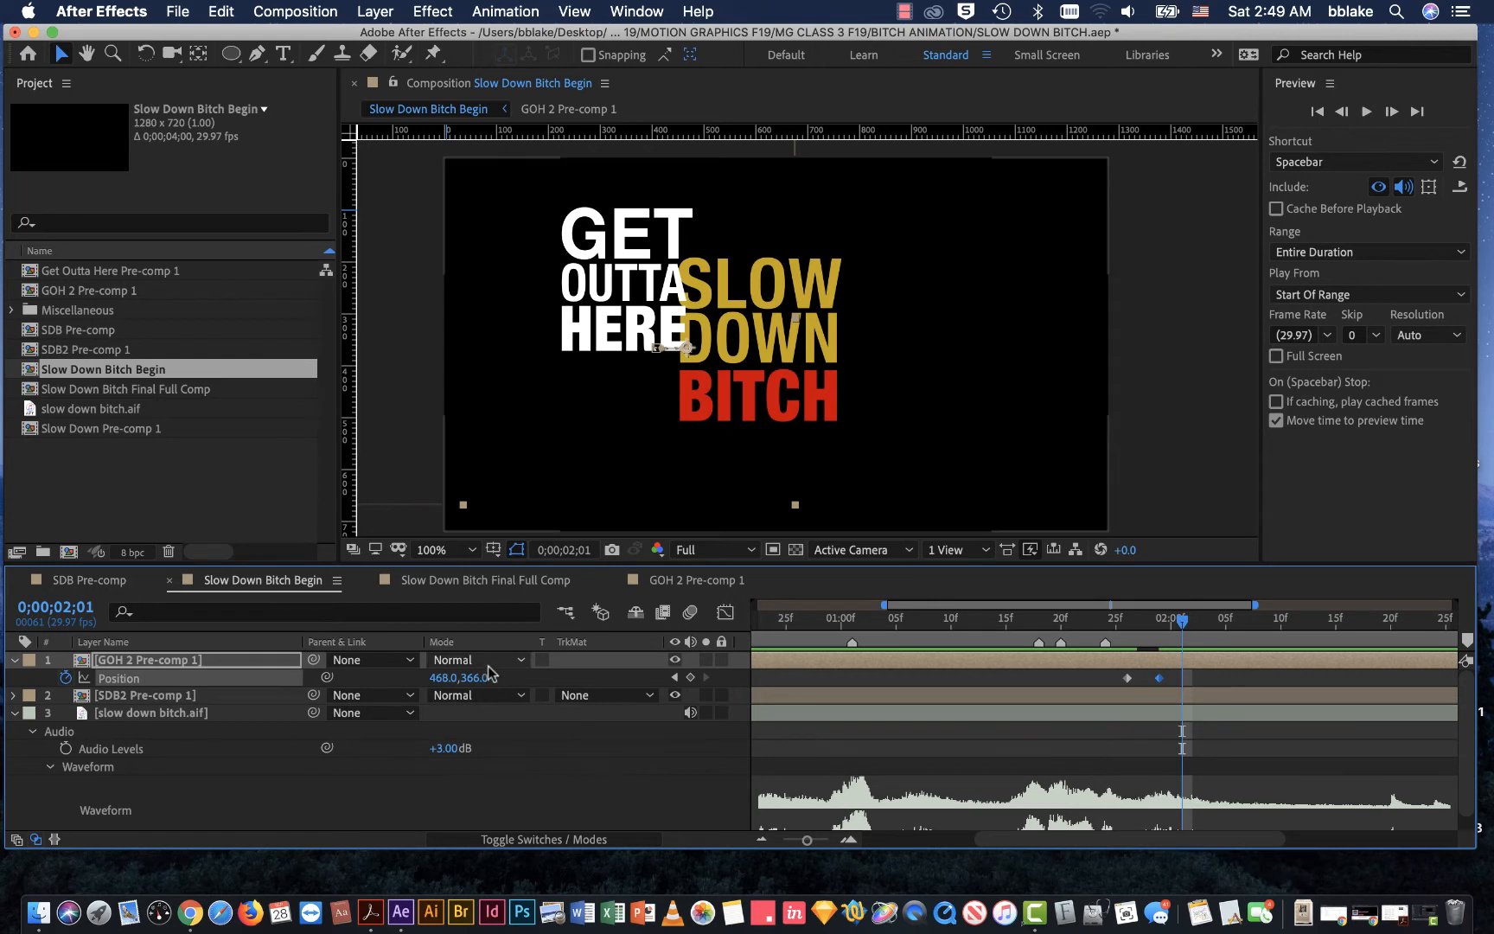
{"action": "left_click_drag", "start_coordinate": [443, 678], "coordinate": [436, 680]}
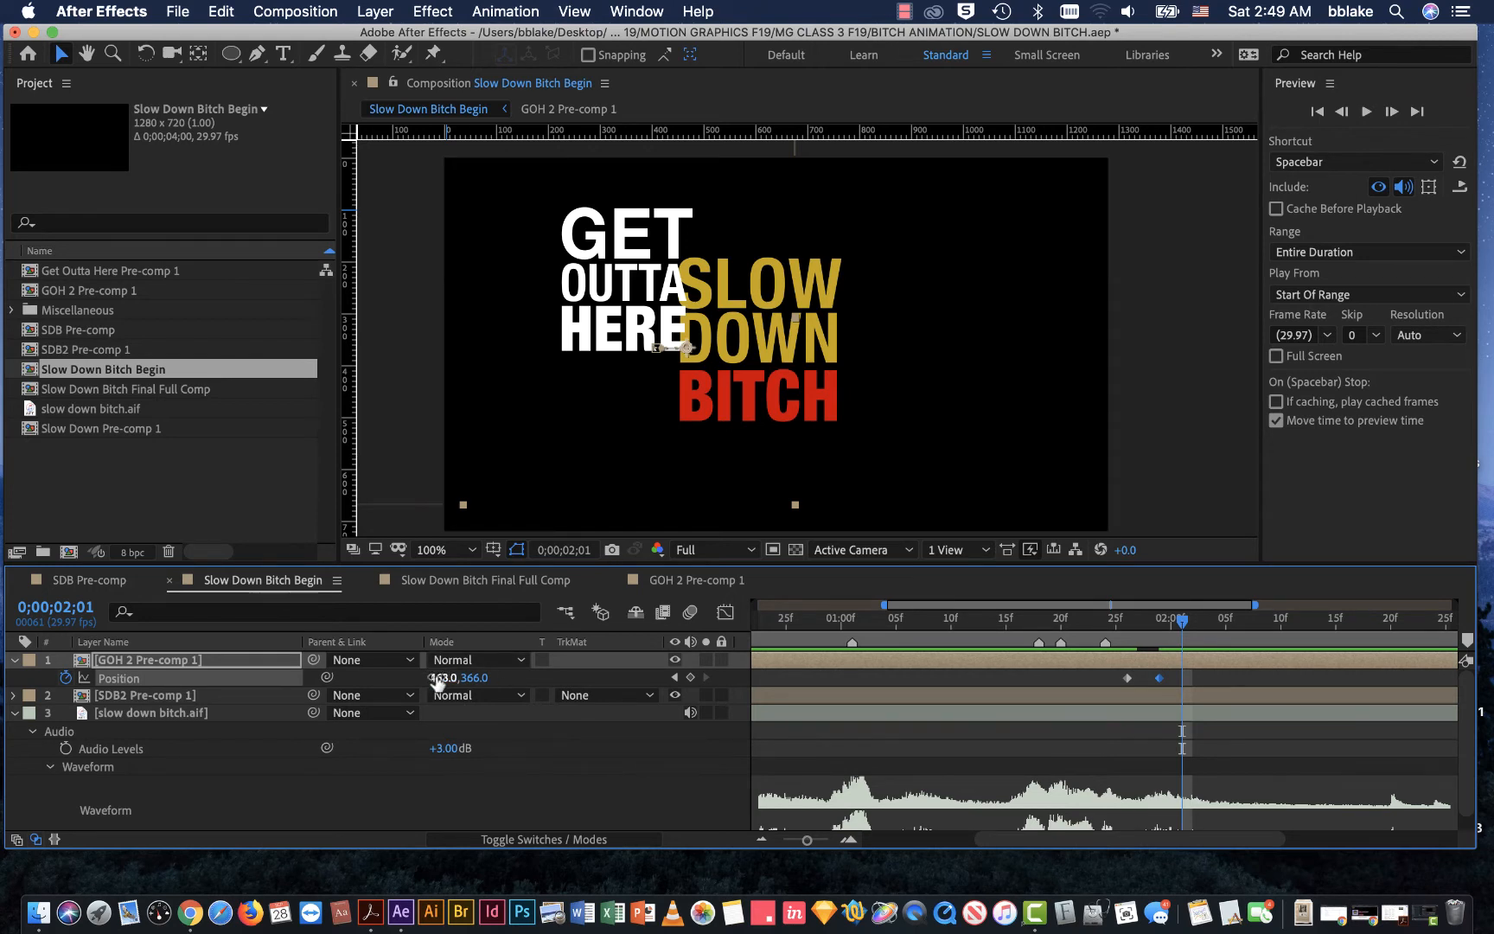
{"action": "left_click_drag", "start_coordinate": [437, 681], "coordinate": [441, 680]}
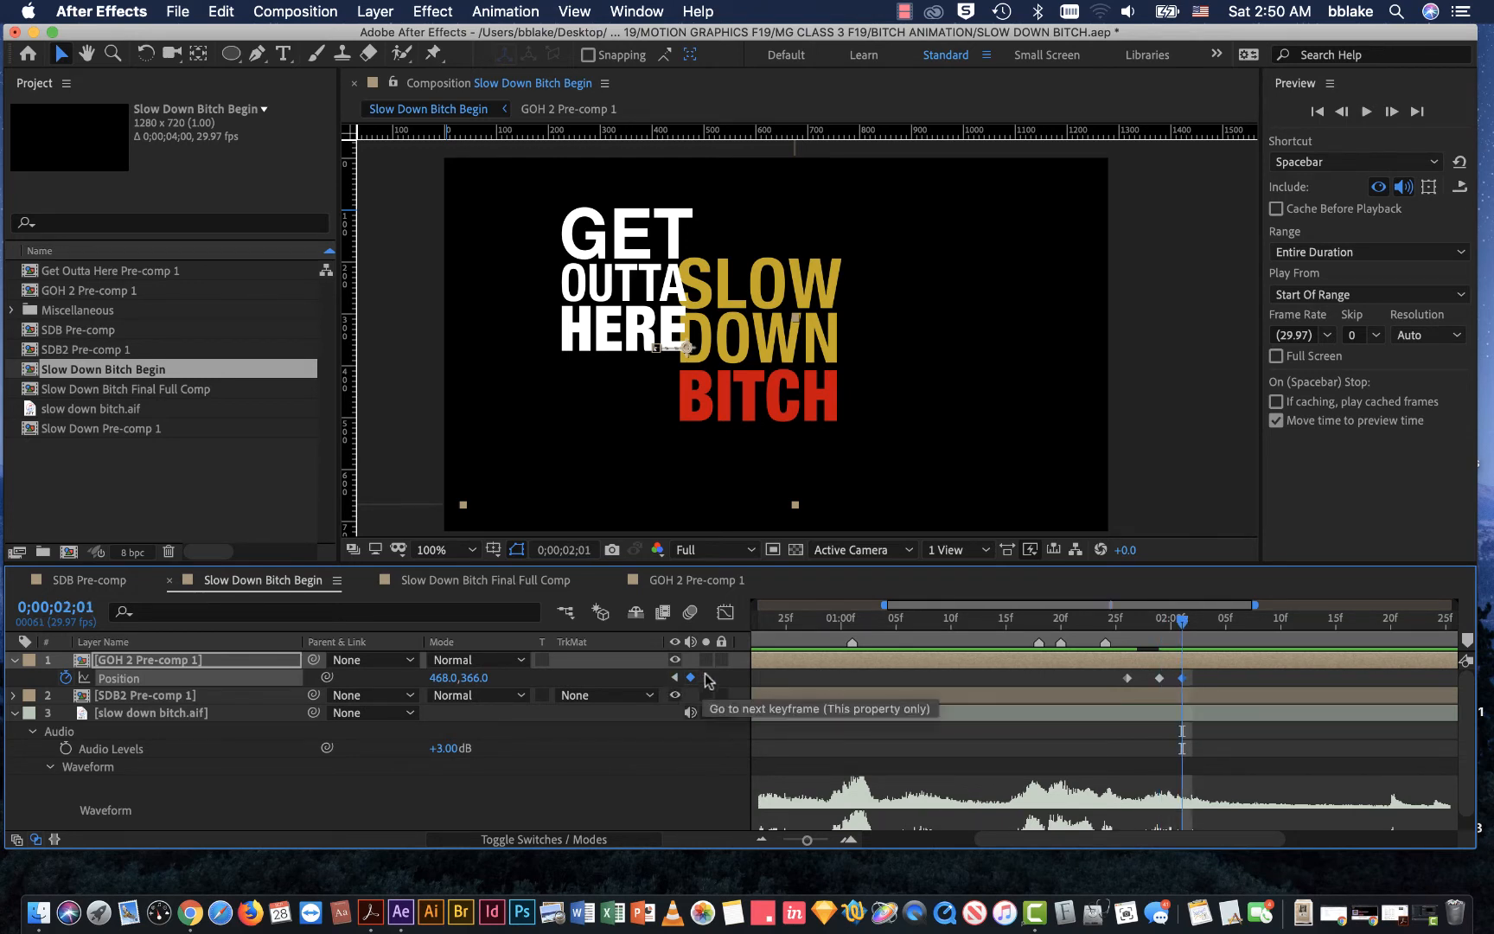
{"action": "left_click_drag", "start_coordinate": [1187, 625], "coordinate": [1205, 623]}
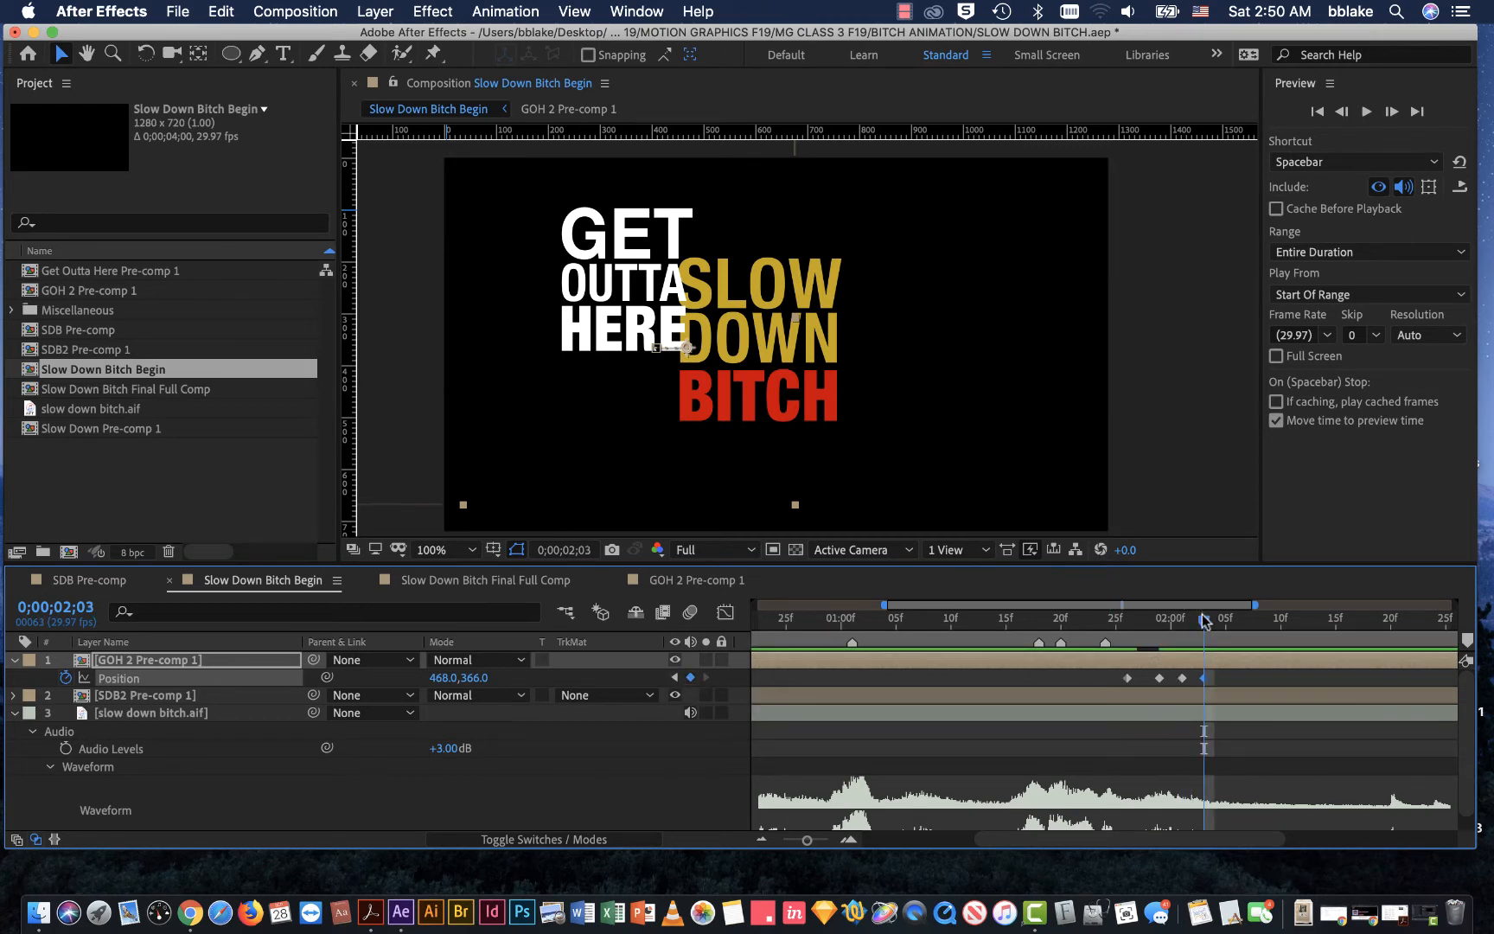
Step: Nudge GET OUTTA HERE left to Position 446.0, 366.0 at the 0;00;02;01 keyframe and save the project
{"action": "left_click_drag", "start_coordinate": [1204, 619], "coordinate": [1126, 618]}
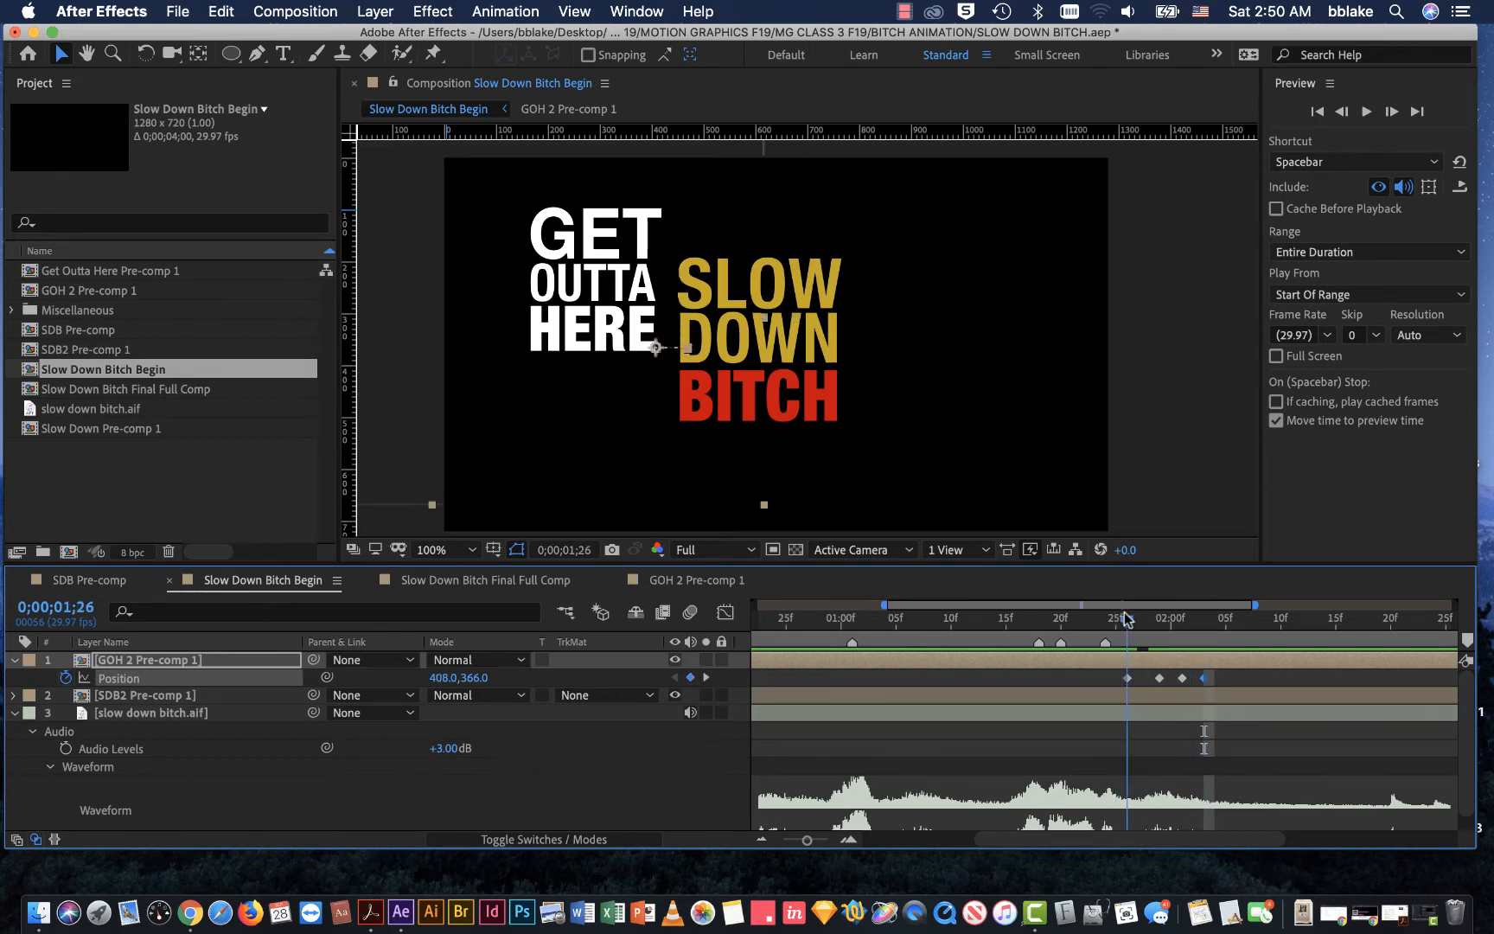
{"action": "left_click_drag", "start_coordinate": [1126, 618], "coordinate": [1159, 617]}
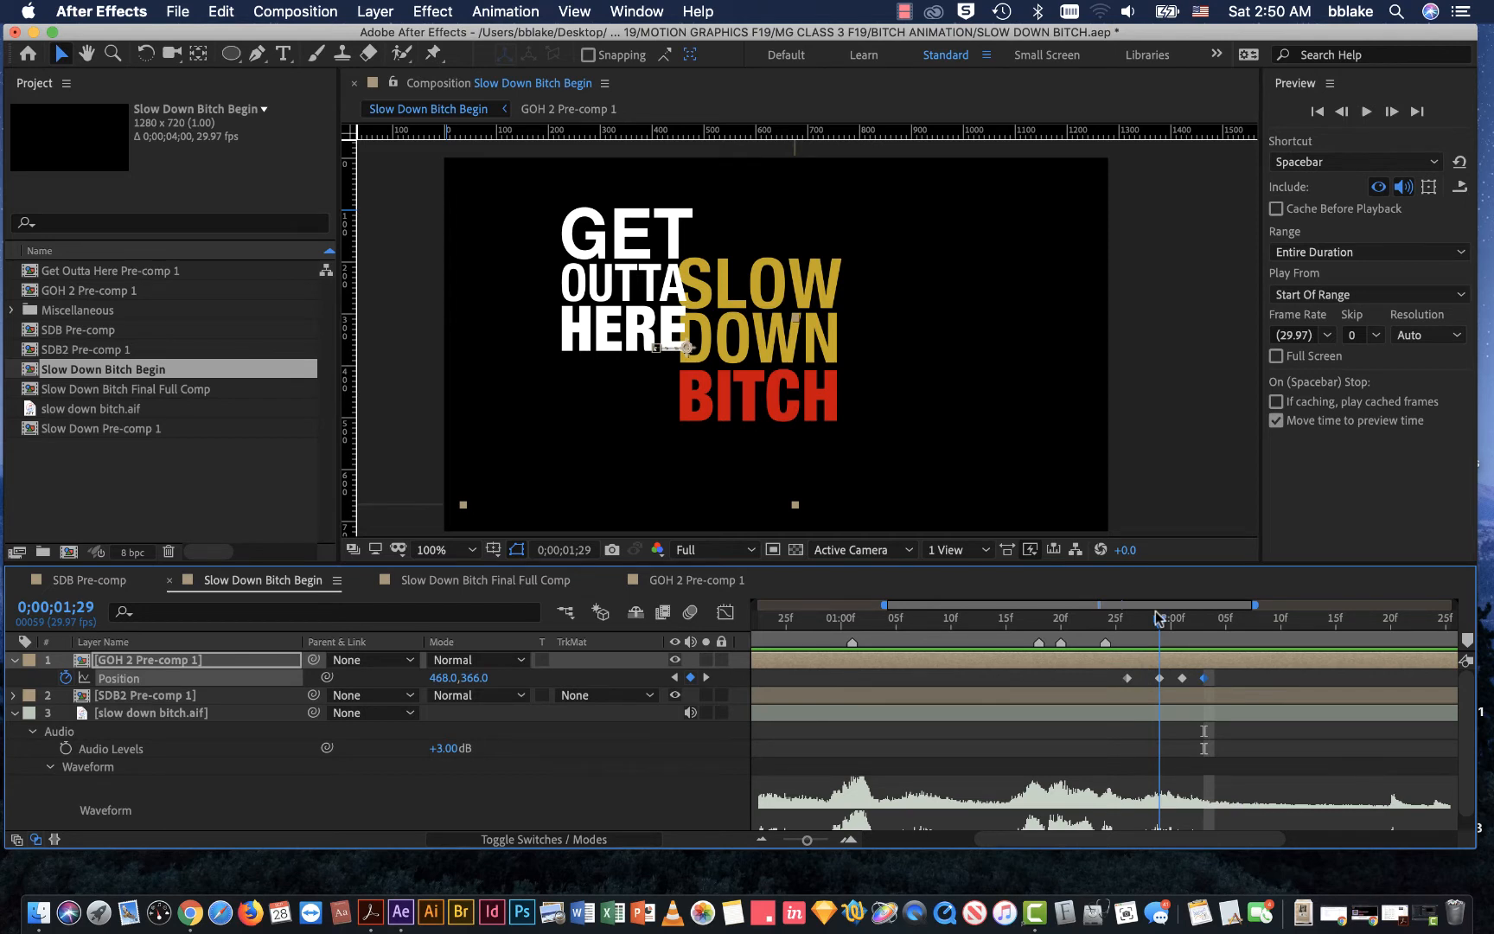
{"action": "mouse_move", "coordinate": [1155, 610]}
{"action": "left_mouse_down"}
{"action": "mouse_move", "coordinate": [1202, 617]}
{"action": "mouse_move", "coordinate": [1160, 621]}
{"action": "left_mouse_up"}
{"action": "left_click", "coordinate": [706, 677]}
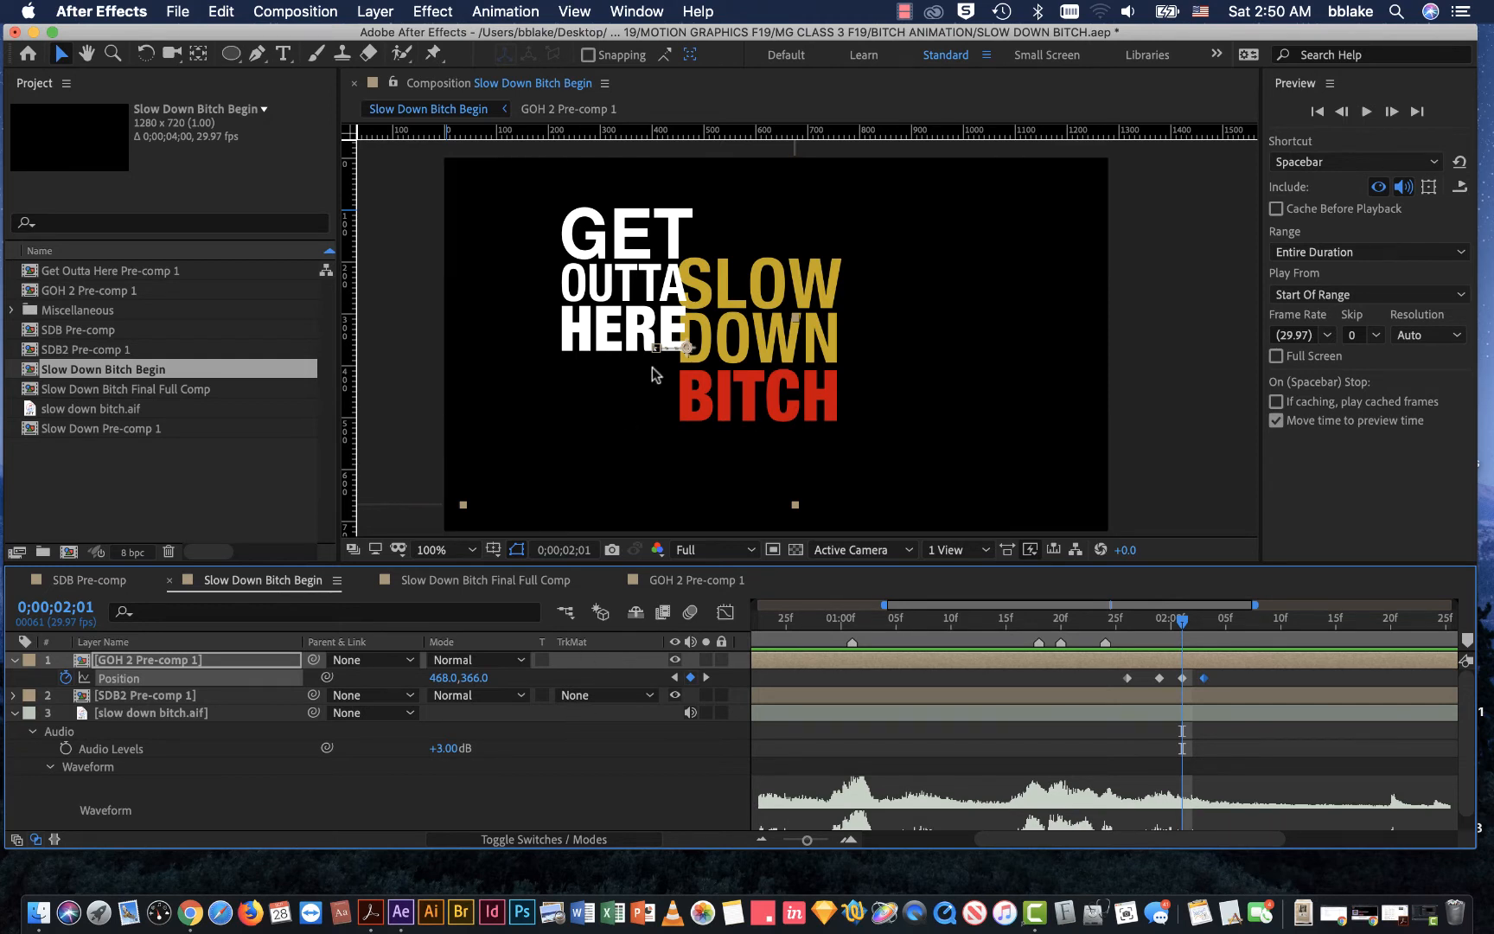
{"action": "left_click", "coordinate": [642, 337]}
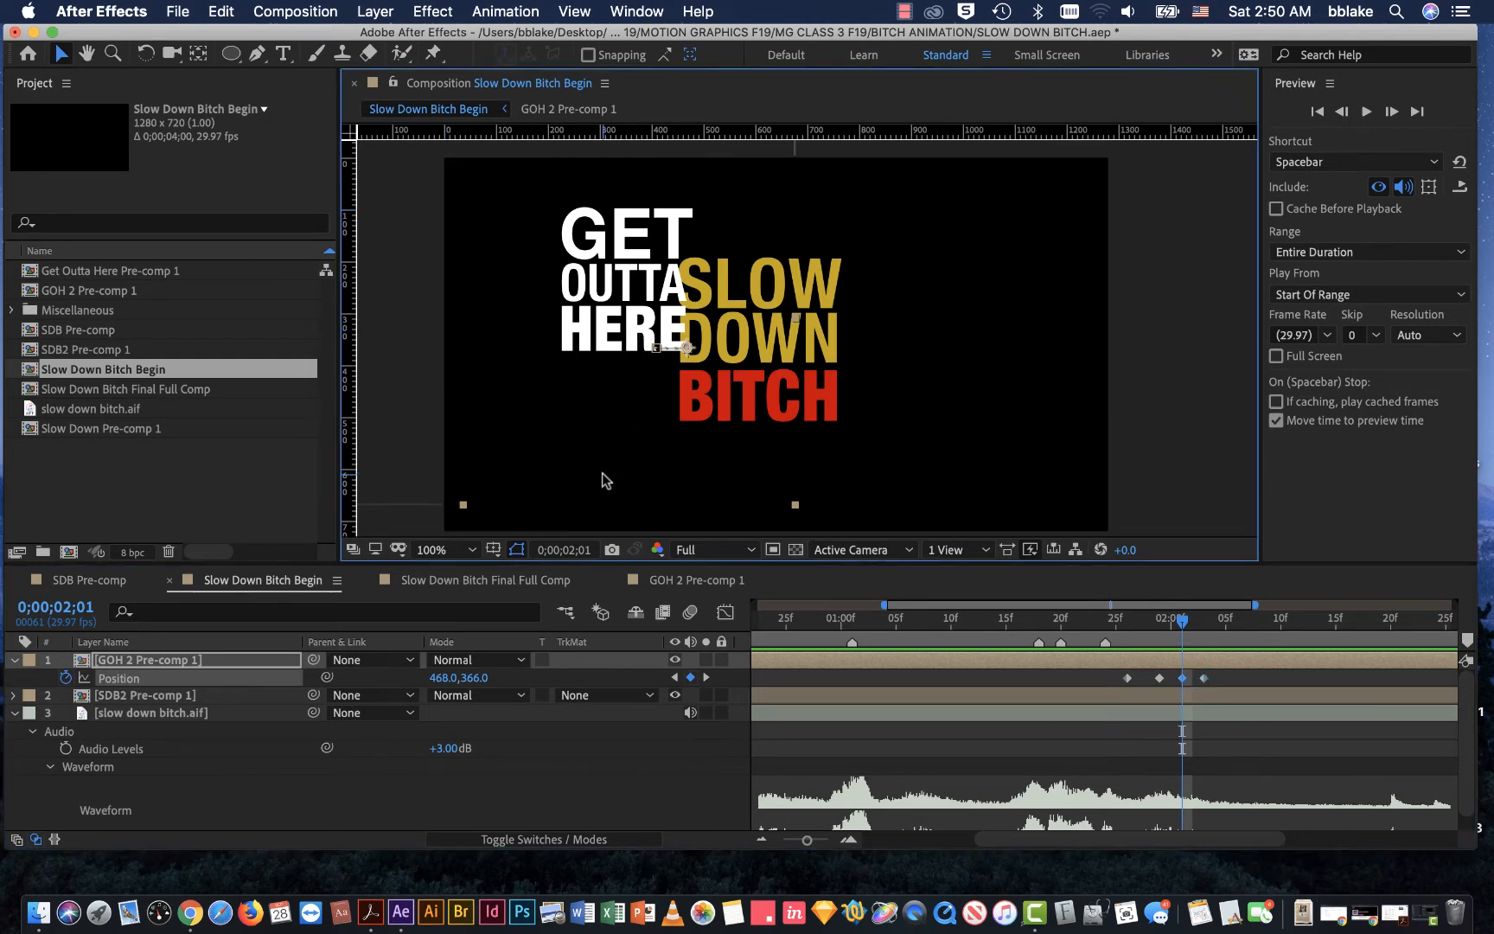
{"action": "key", "text": "Left"}
{"action": "key", "text": "Left"}
{"action": "key", "text": "Left"}
{"action": "key", "text": "Left"}
{"action": "key", "text": "Left"}
{"action": "key", "text": "Left"}
{"action": "key", "text": "Left"}
{"action": "key", "text": "Left"}
{"action": "key", "text": "Left"}
{"action": "key", "text": "Left"}
{"action": "key", "text": "Left"}
{"action": "key", "text": "Left"}
{"action": "key", "text": "Left"}
{"action": "key", "text": "Left"}
{"action": "key", "text": "Left"}
{"action": "key", "text": "Left"}
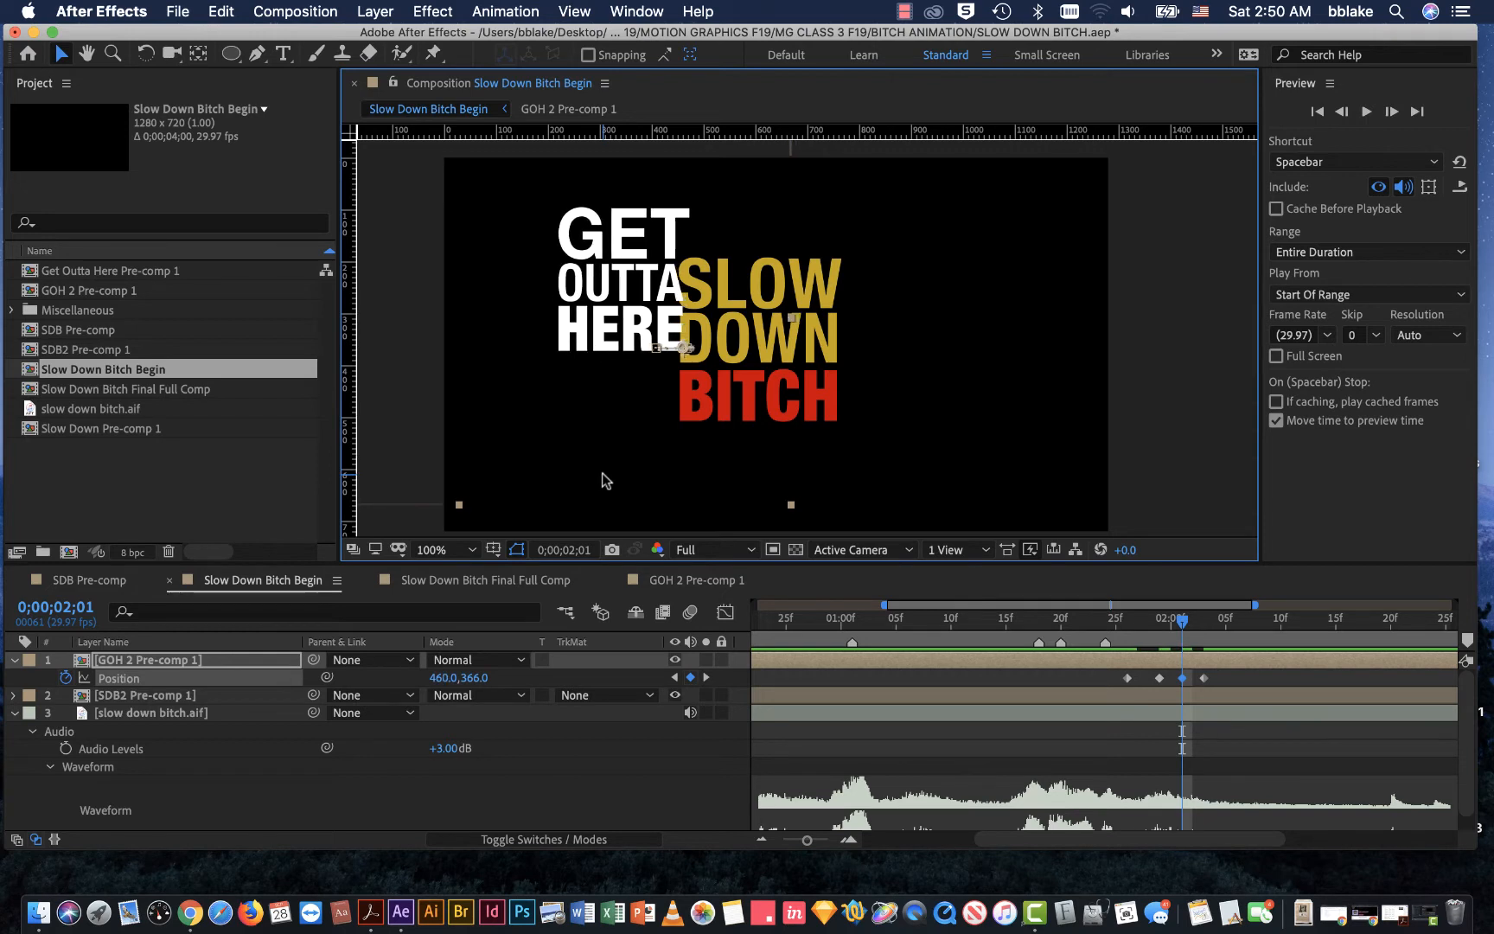
{"action": "key", "text": "Left"}
{"action": "key", "text": "Left"}
{"action": "key", "text": "Left"}
{"action": "key", "text": "Left"}
{"action": "key", "text": "Left"}
{"action": "key", "text": "Left"}
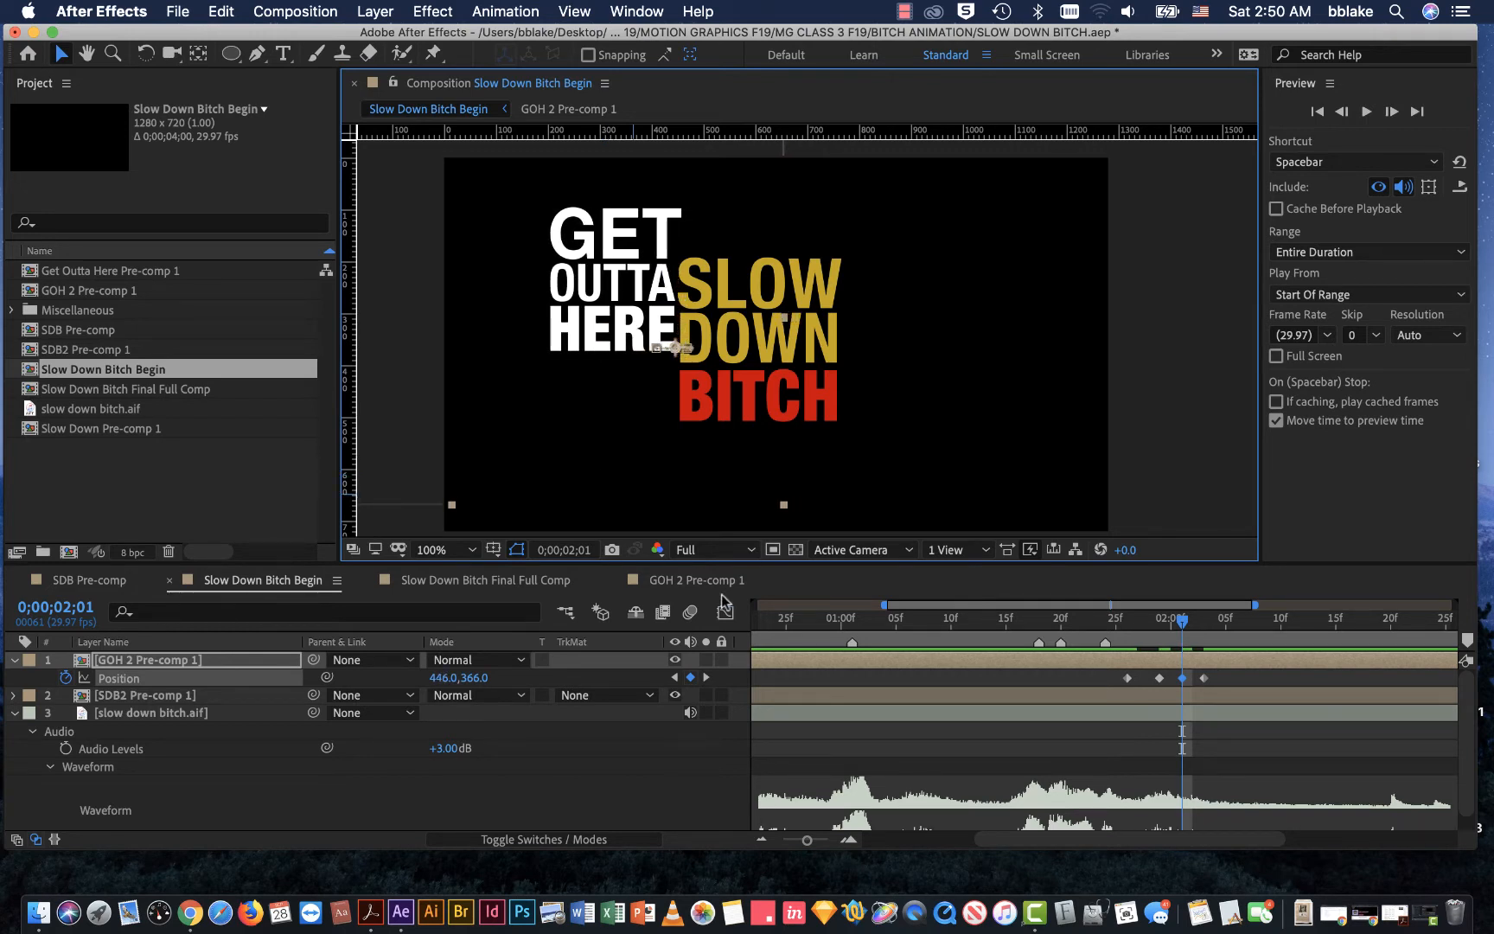
{"action": "left_click_drag", "start_coordinate": [1173, 621], "coordinate": [1167, 659]}
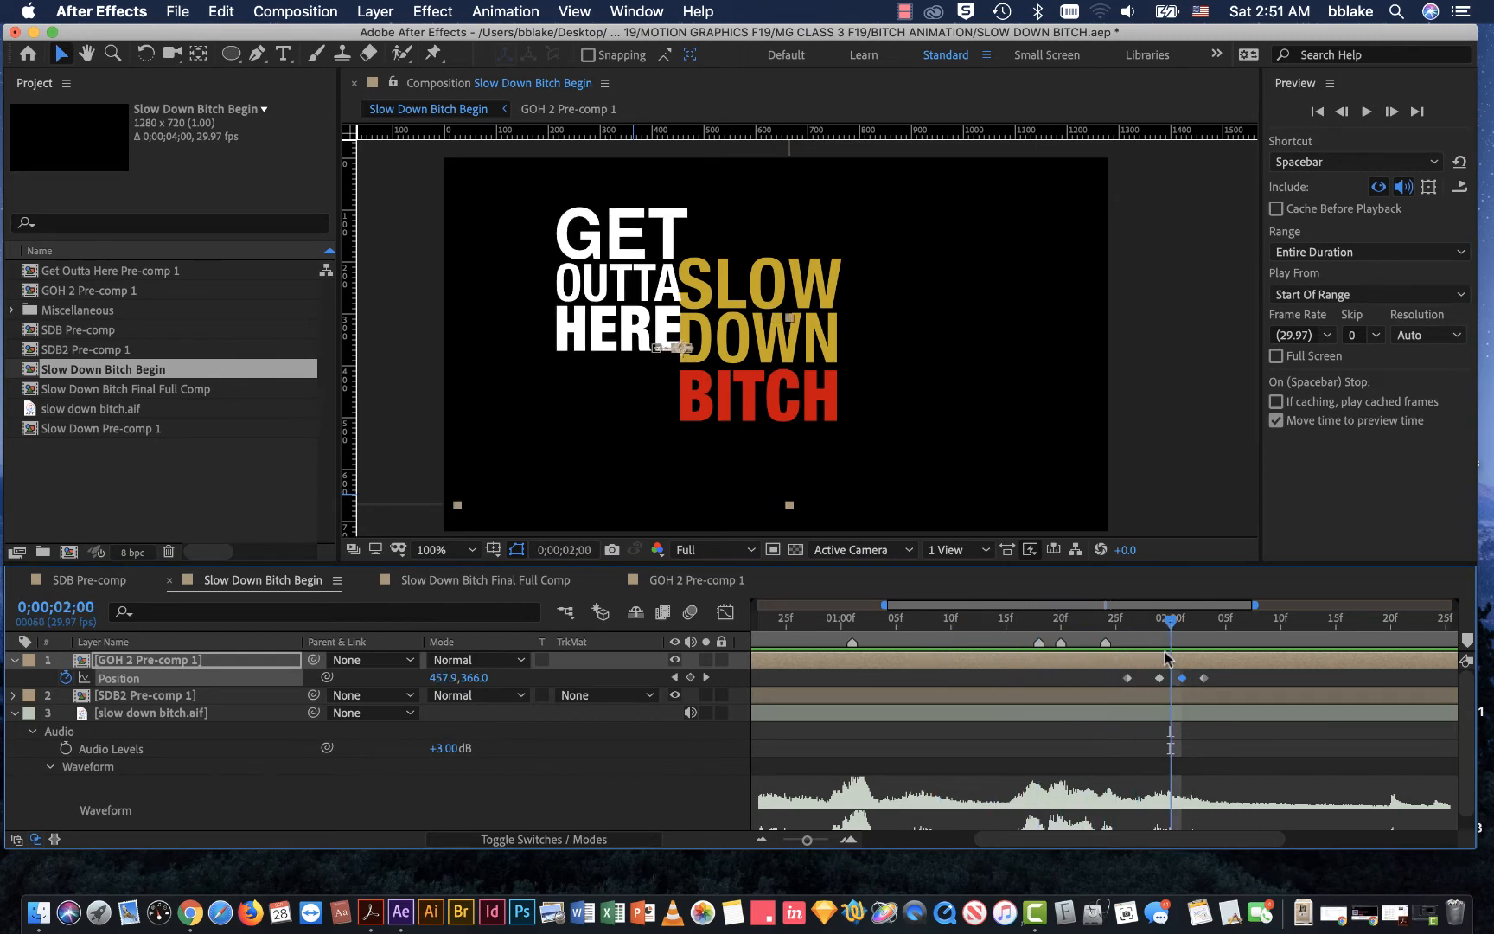
{"action": "key", "text": "super+s"}
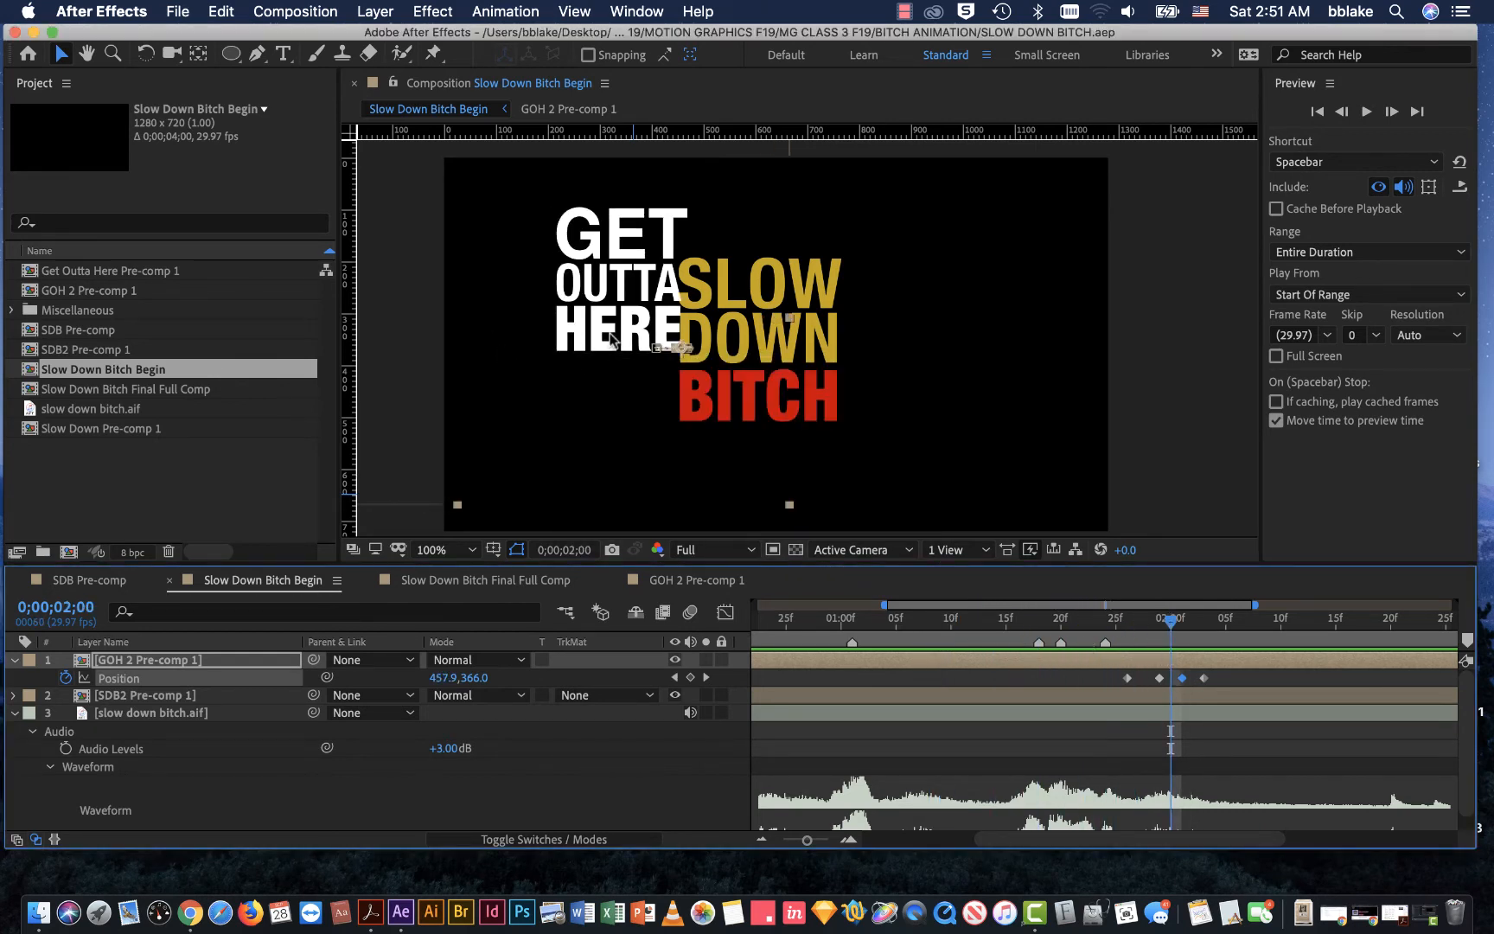
Step: Reveal the SDB2 Pre-comp 1 layer's Rotation and set a Rotation keyframe at 0;00;02;03
{"action": "left_click_drag", "start_coordinate": [1175, 625], "coordinate": [1208, 645]}
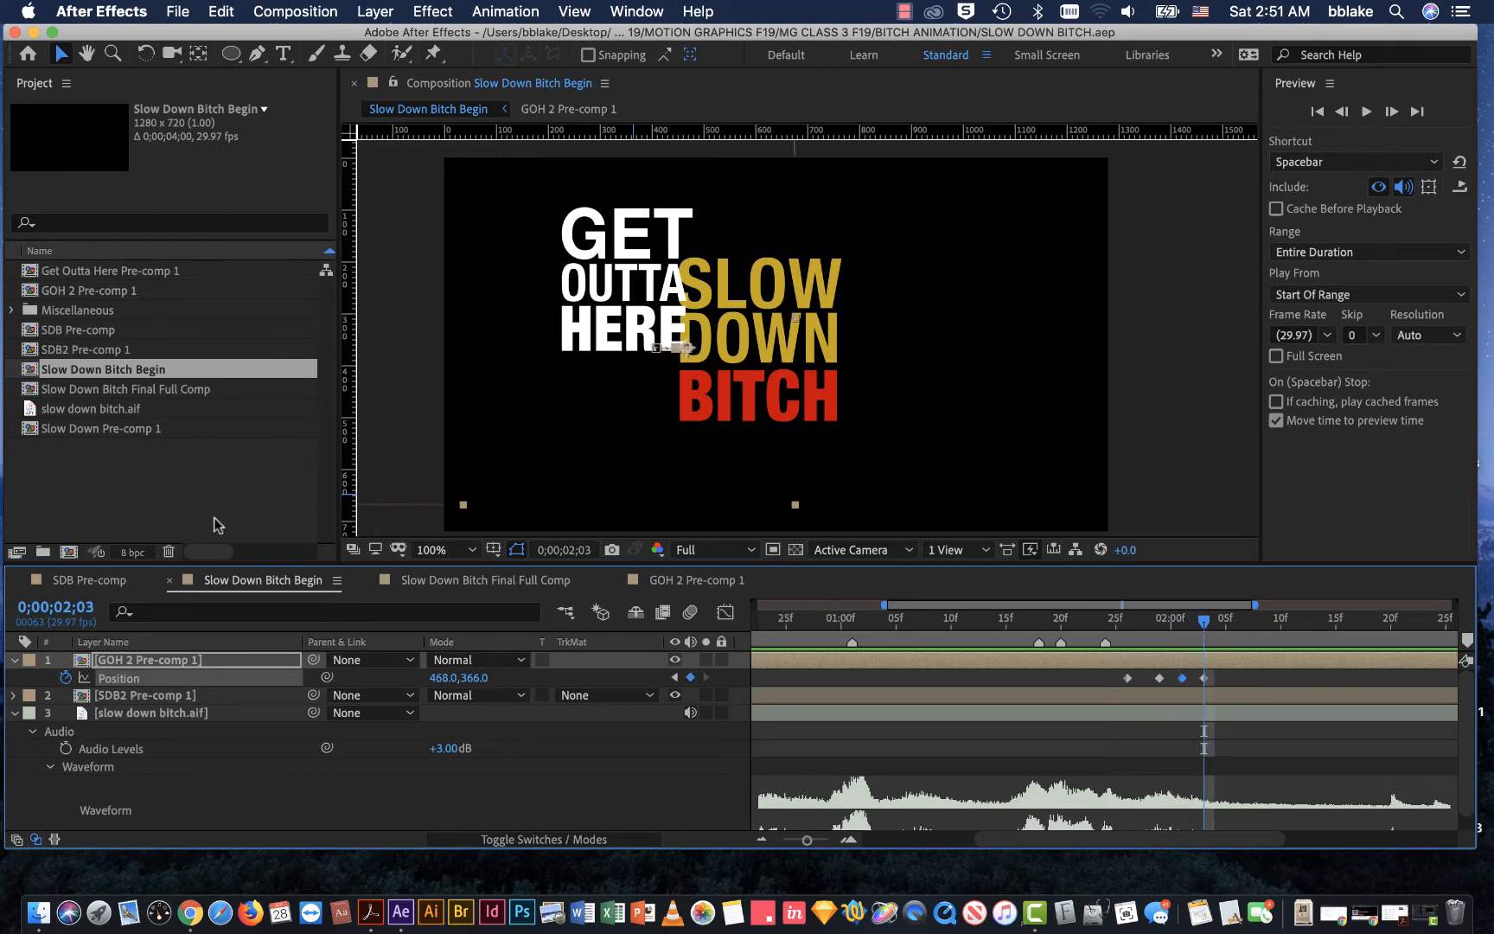
{"action": "left_click", "coordinate": [185, 703]}
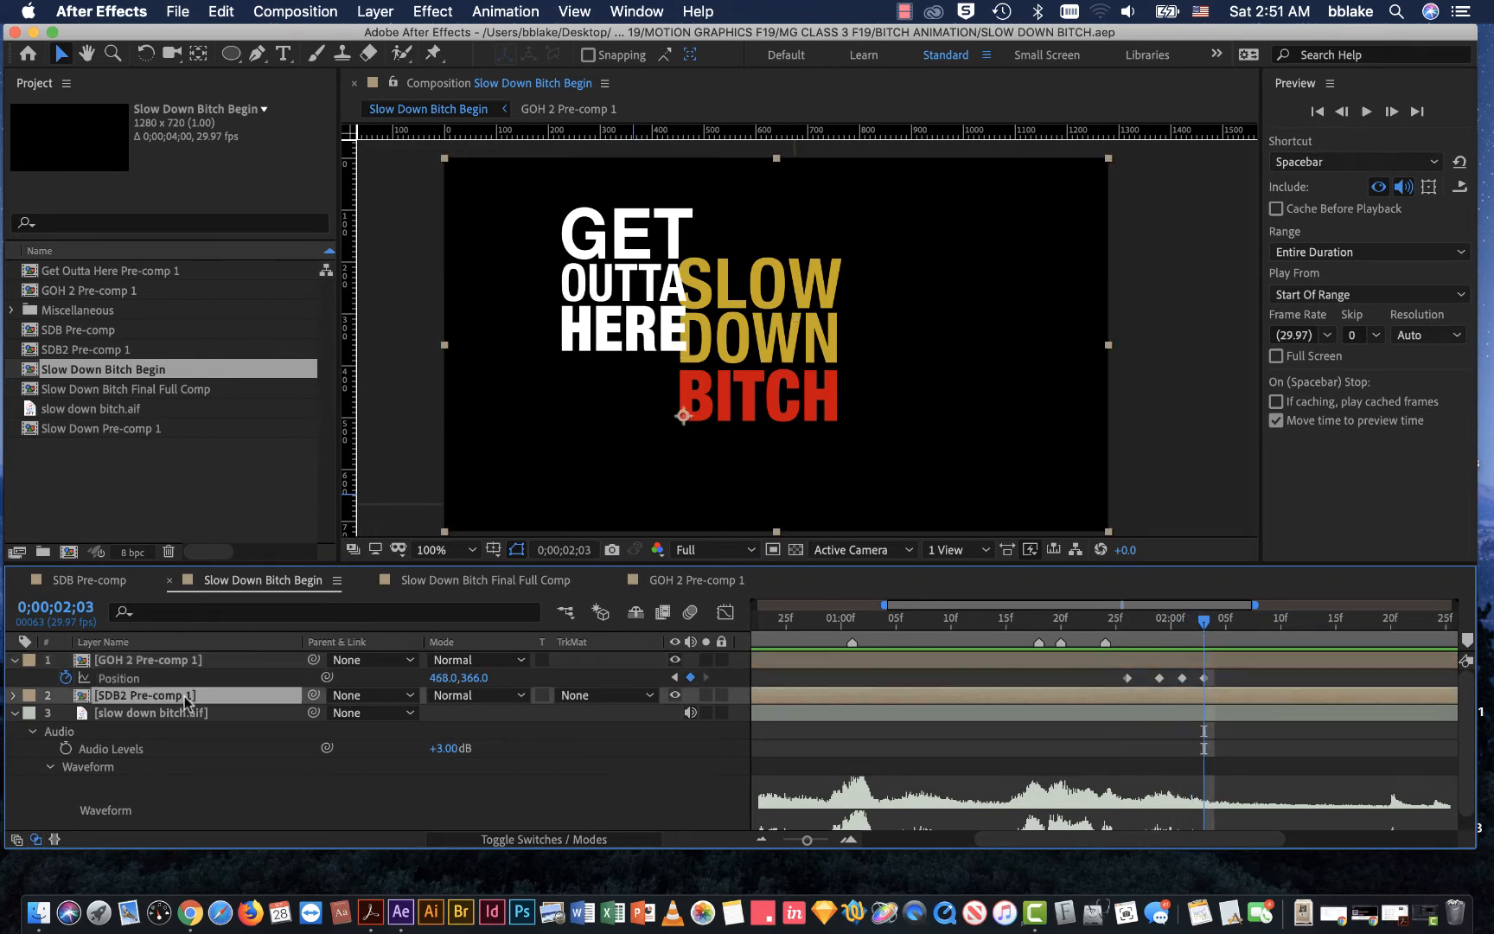
{"action": "right_click", "coordinate": [143, 704]}
{"action": "left_click", "coordinate": [105, 694]}
{"action": "key", "text": "r"}
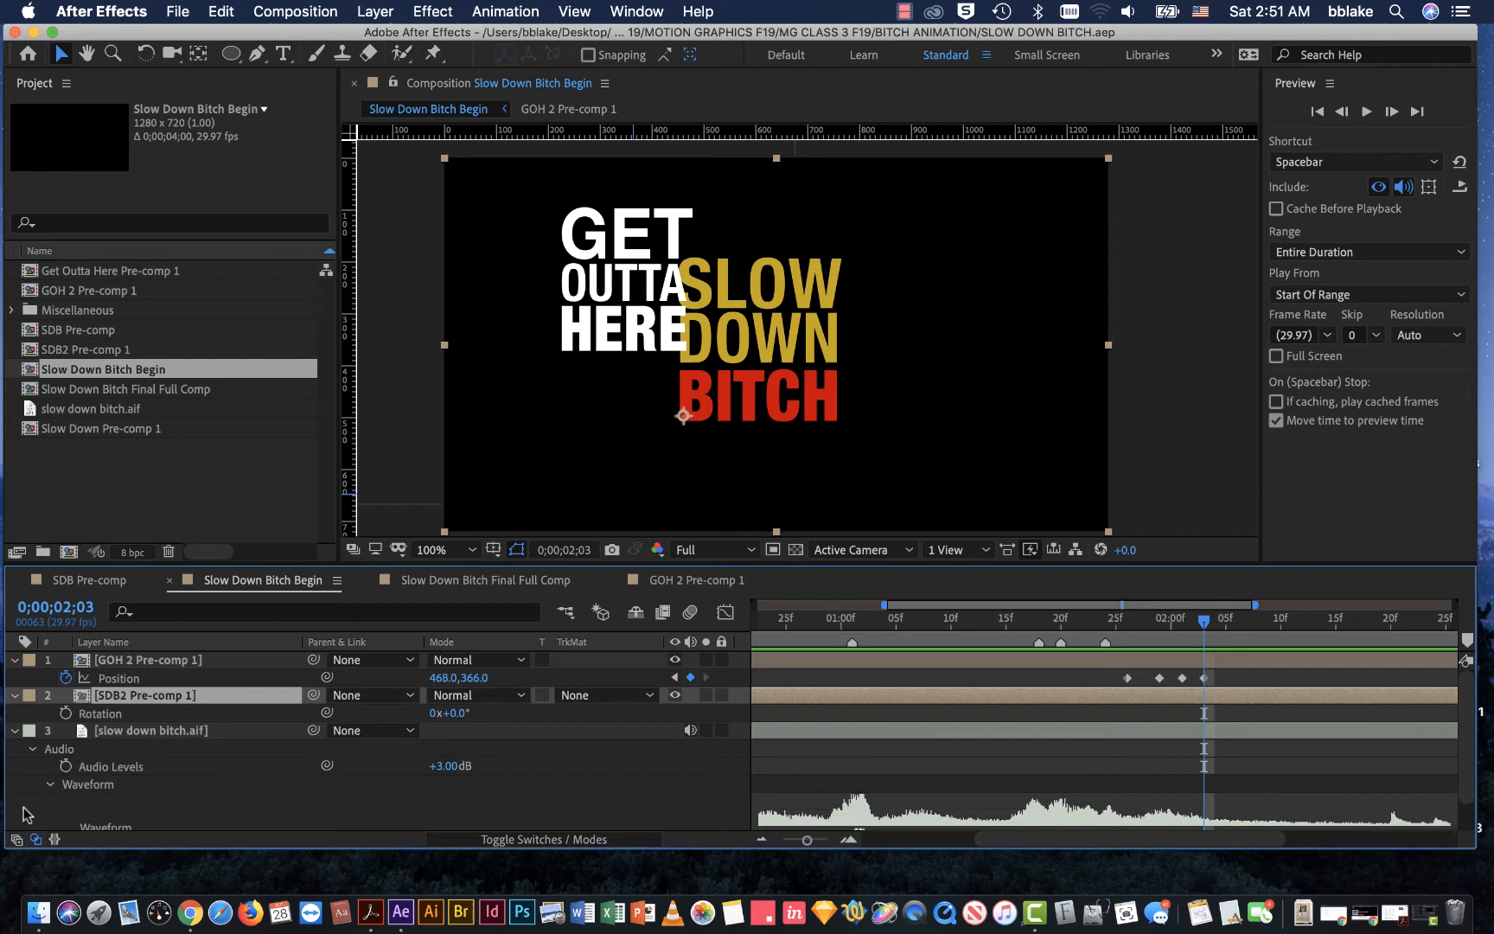
{"action": "left_click", "coordinate": [66, 714]}
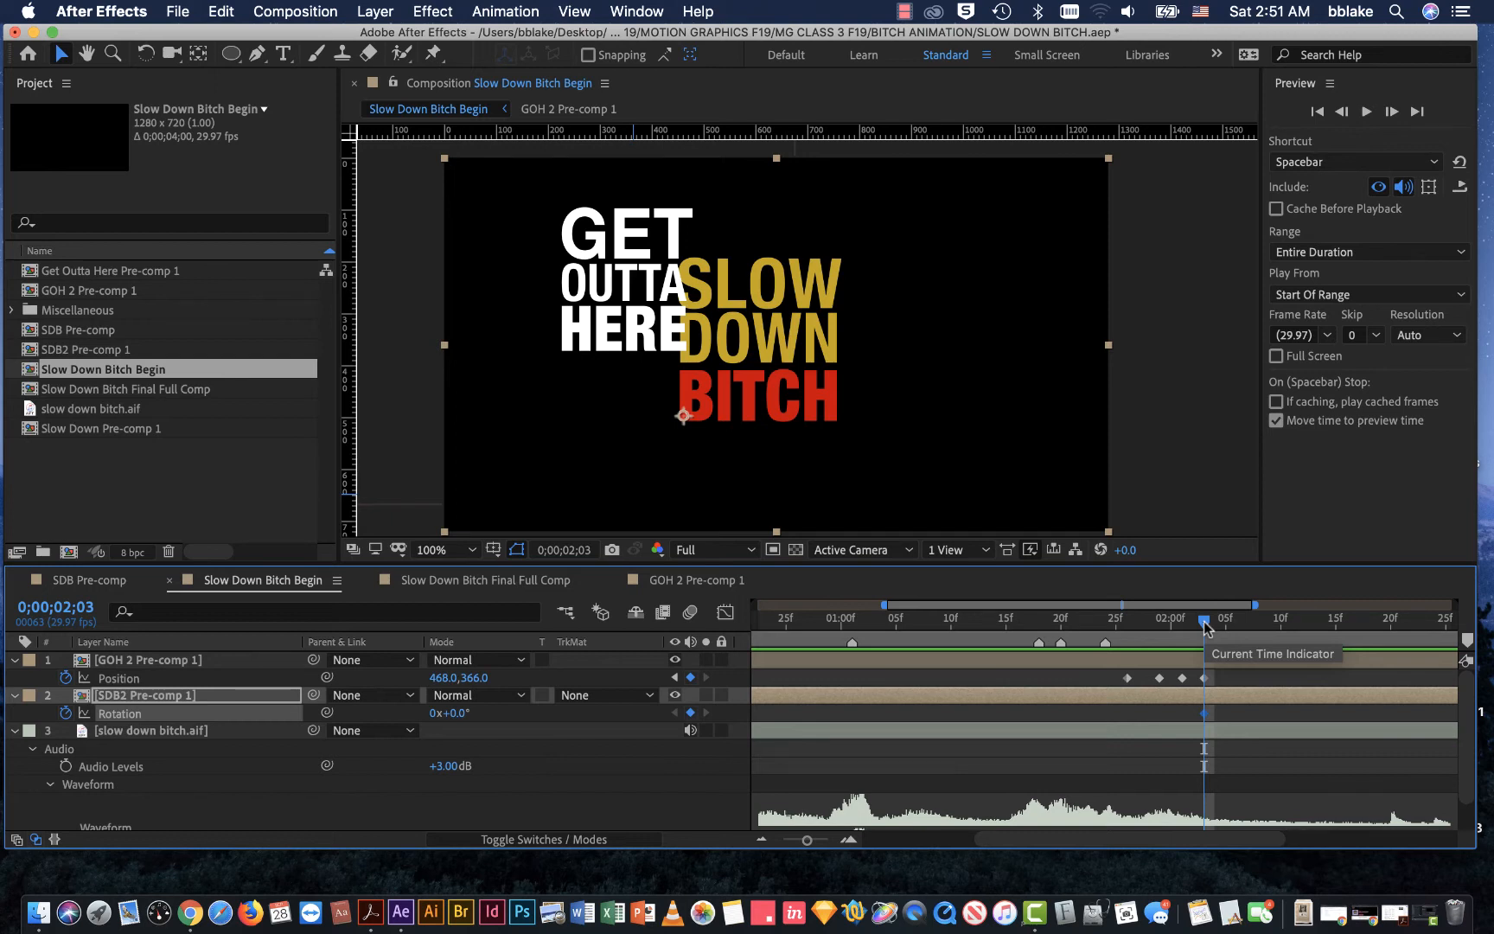
Step: Swing the SLOW DOWN BITCH text downward by setting SDB2 Pre-comp 1's Rotation to 137° at 0;00;02;06
{"action": "left_click_drag", "start_coordinate": [1205, 620], "coordinate": [1226, 621]}
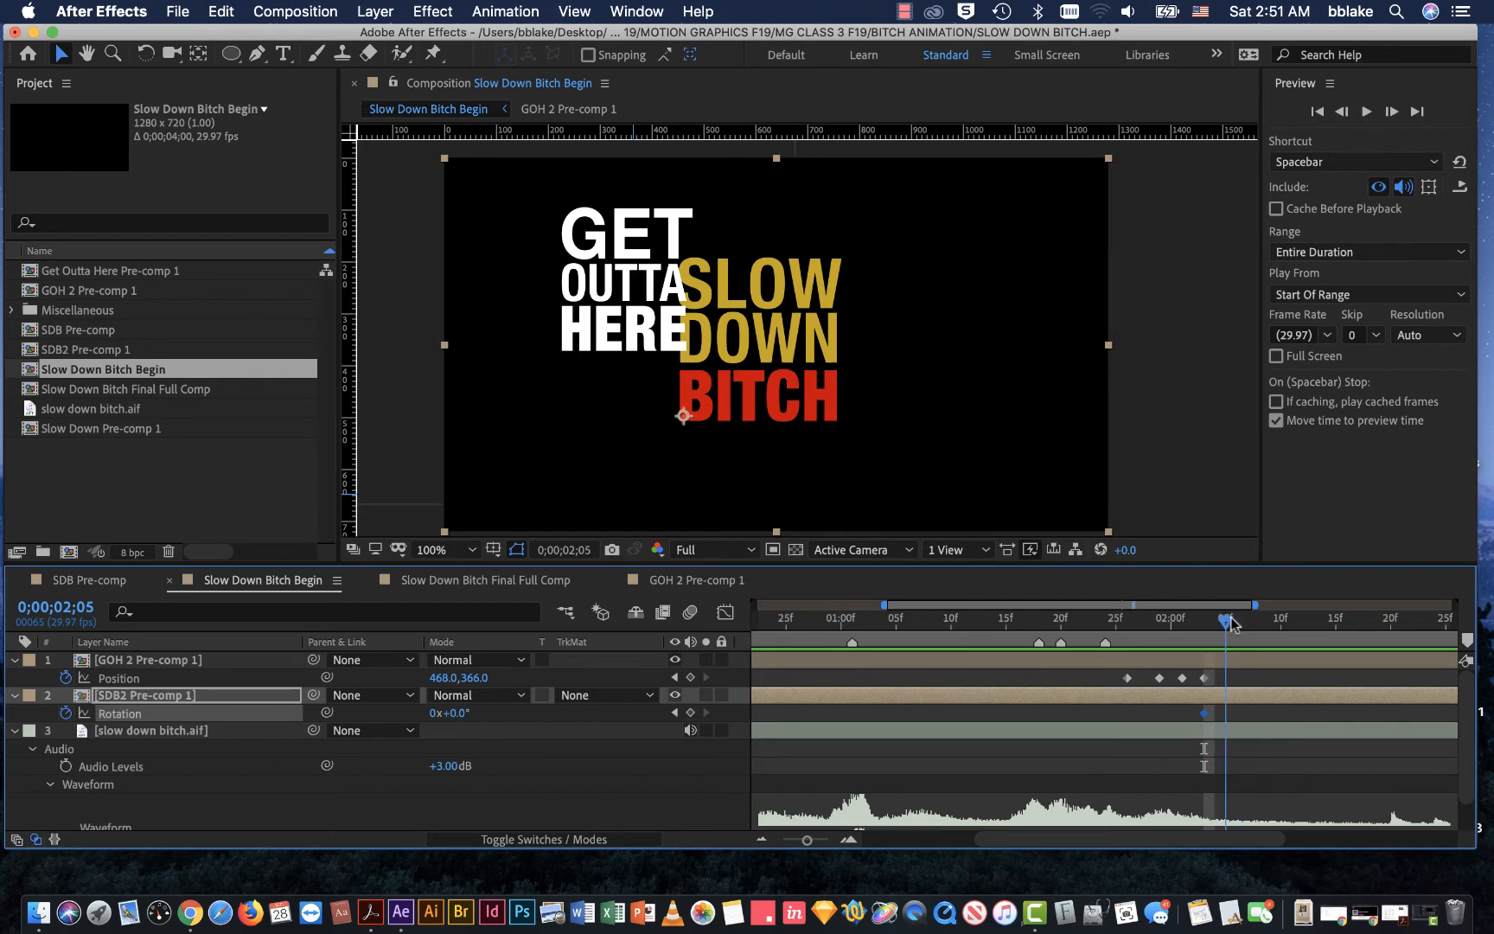
{"action": "left_click_drag", "start_coordinate": [1231, 621], "coordinate": [1236, 622]}
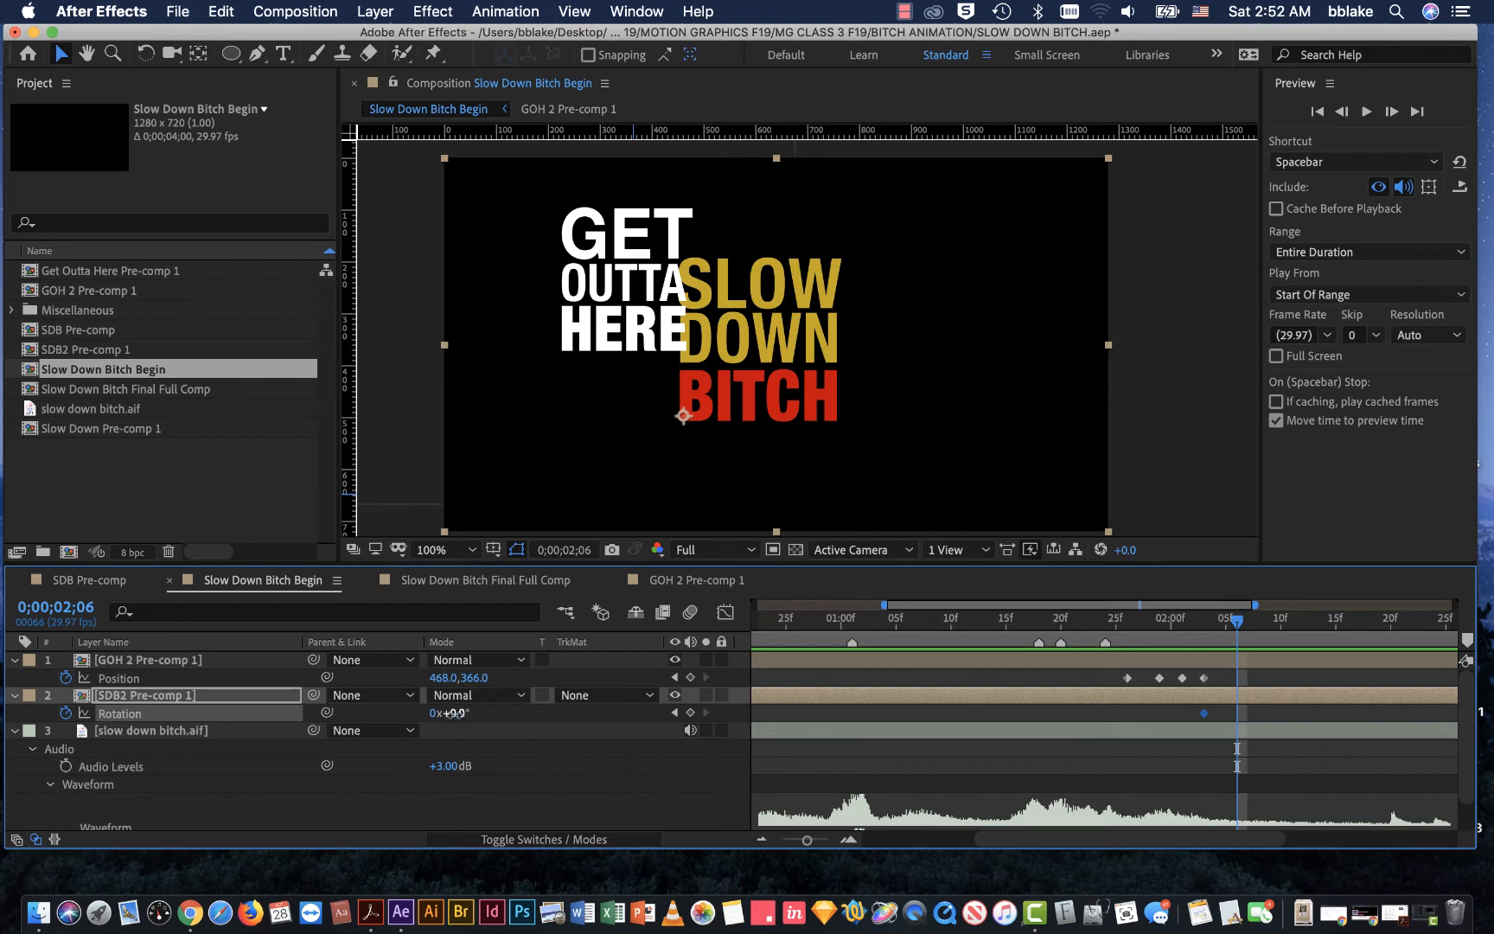
{"action": "left_click", "coordinate": [453, 714]}
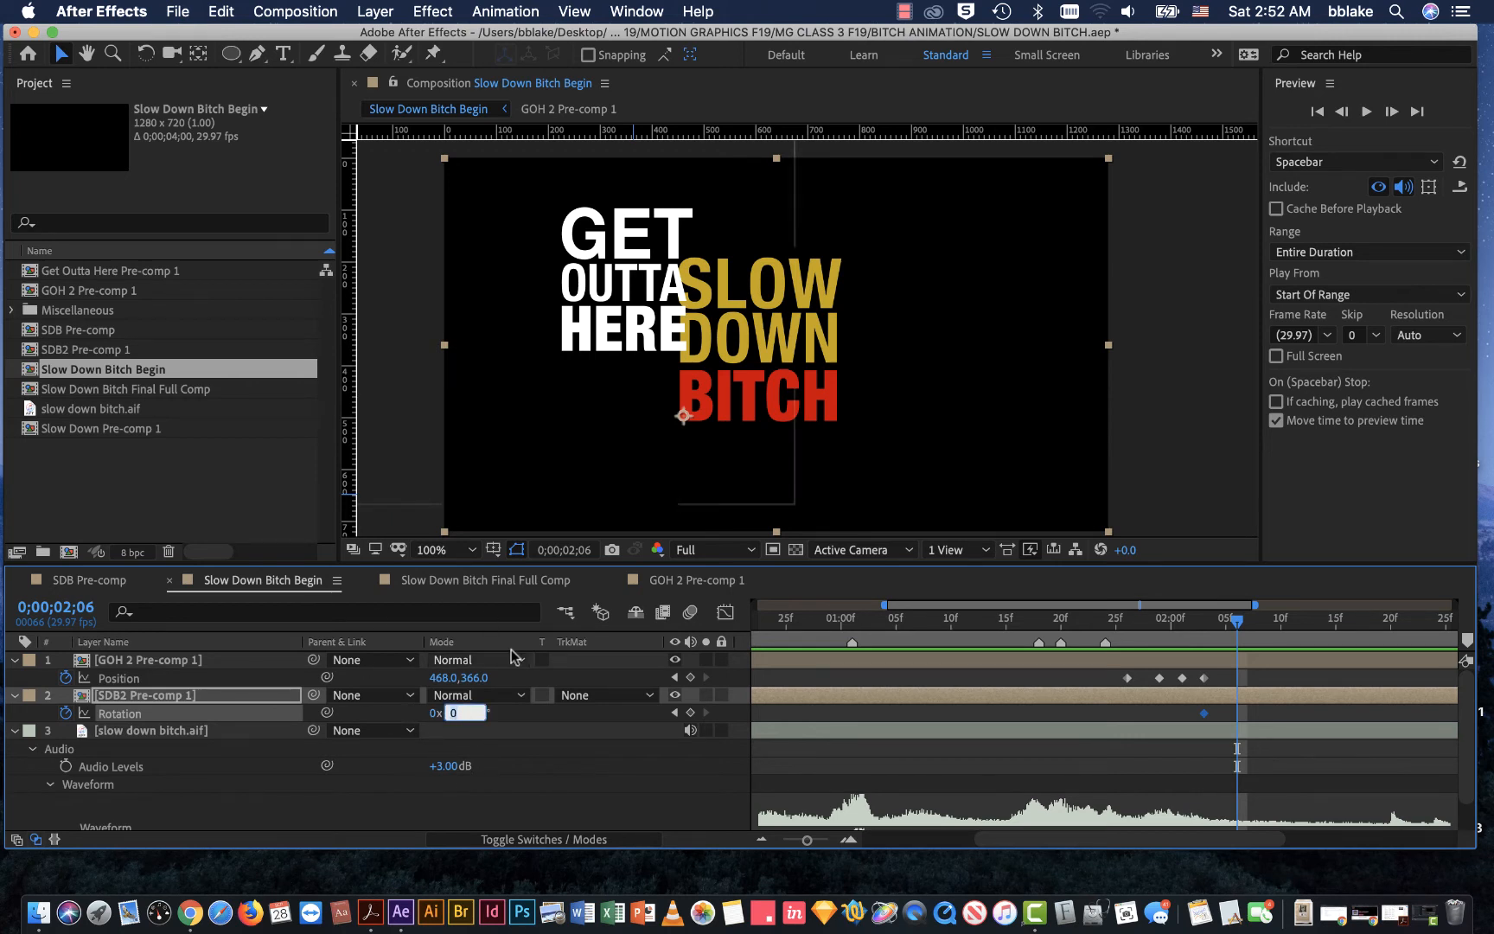
{"action": "left_click", "coordinate": [542, 774]}
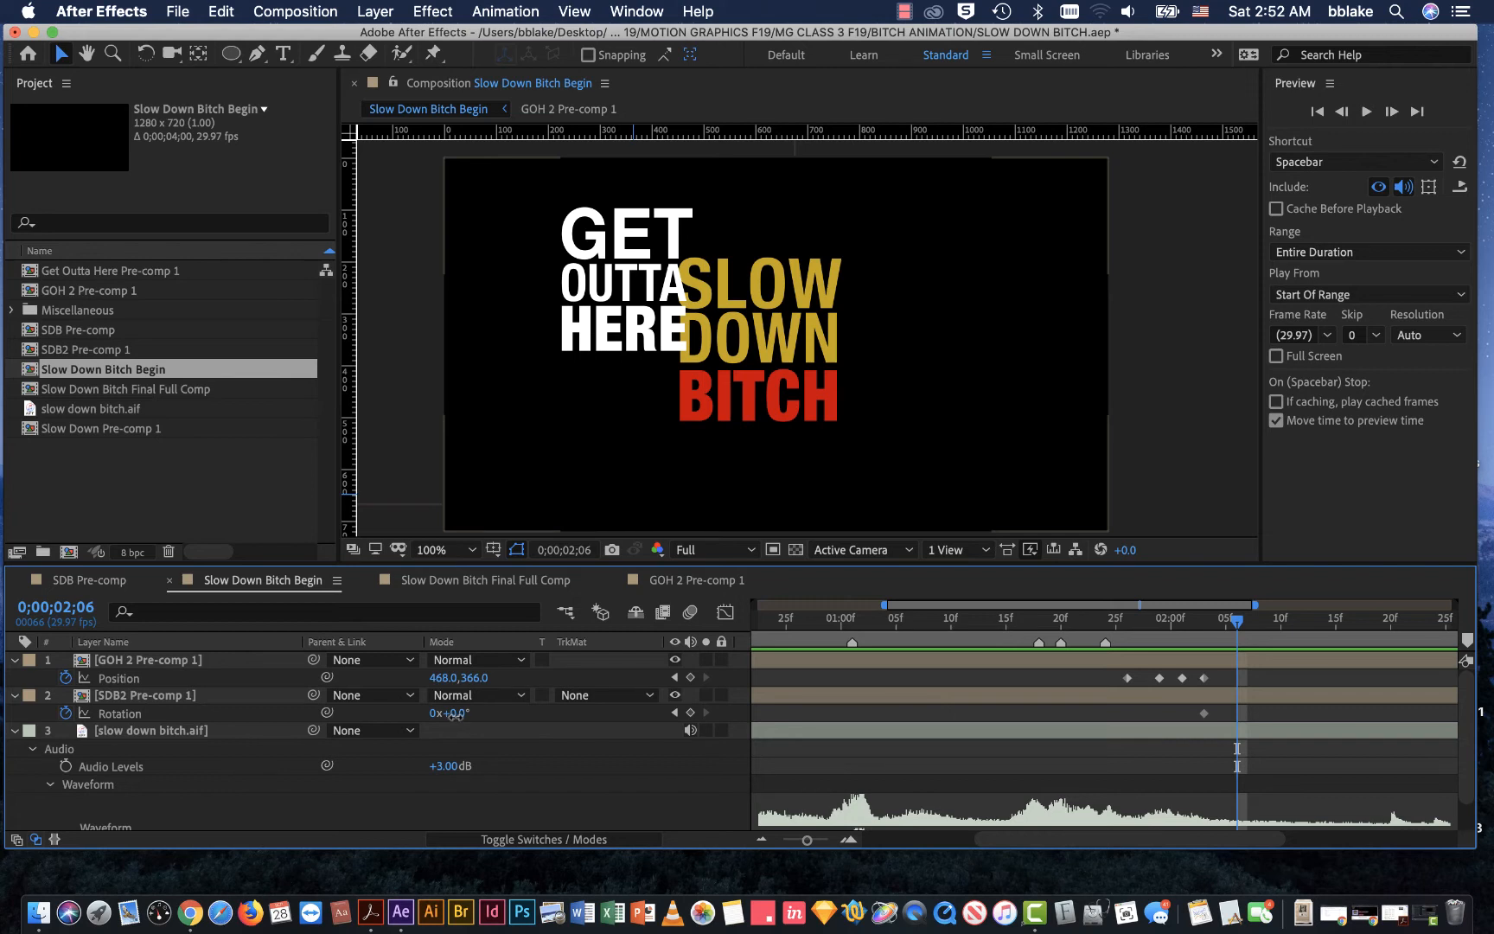
{"action": "left_click_drag", "start_coordinate": [456, 714], "coordinate": [566, 708]}
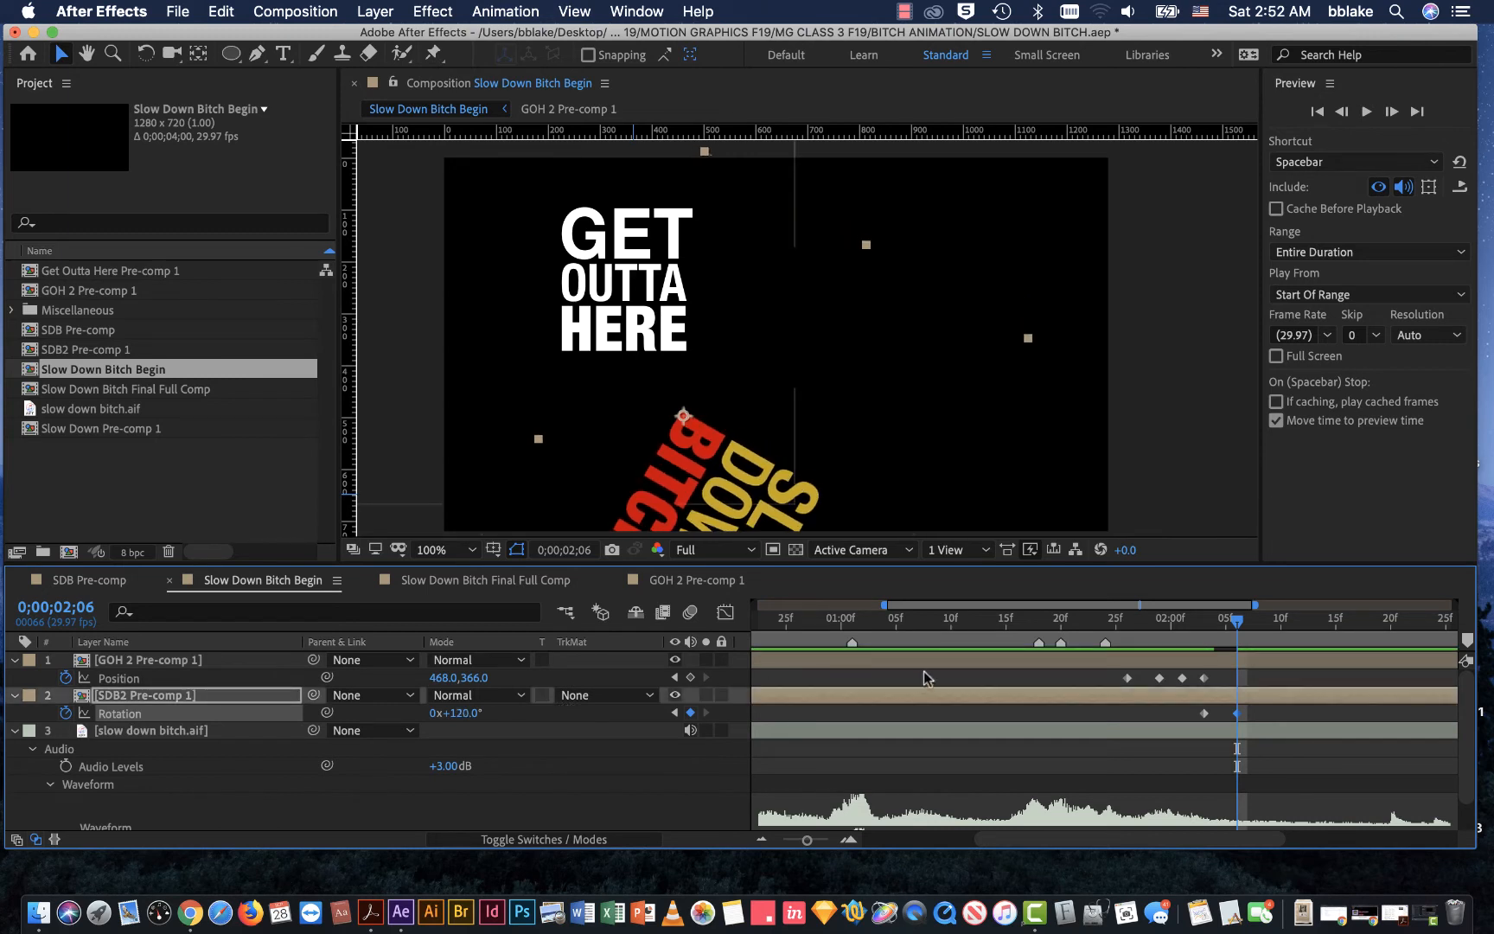
{"action": "mouse_move", "coordinate": [1238, 619]}
{"action": "left_mouse_down"}
{"action": "mouse_move", "coordinate": [1212, 622]}
{"action": "mouse_move", "coordinate": [1234, 619]}
{"action": "left_mouse_up"}
{"action": "left_click_drag", "start_coordinate": [458, 714], "coordinate": [473, 713]}
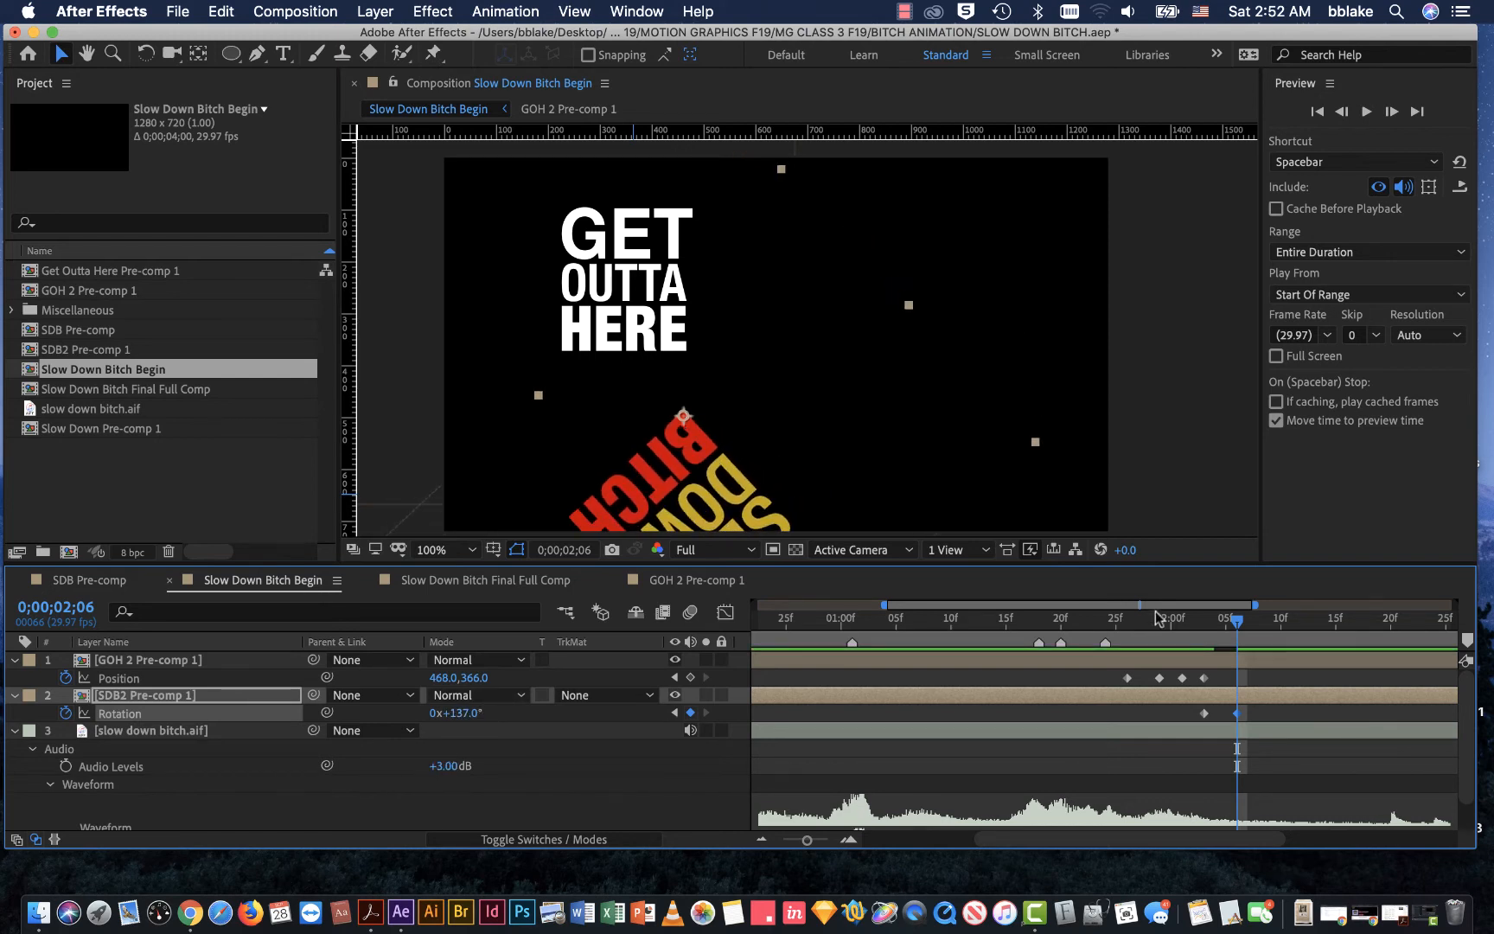
Step: Add SDB2 Pre-comp 1 Rotation keyframes holding 137° at 0;00;02;08, 0;00;02;10 and 0;00;02;12
{"action": "left_click_drag", "start_coordinate": [1235, 619], "coordinate": [1259, 620]}
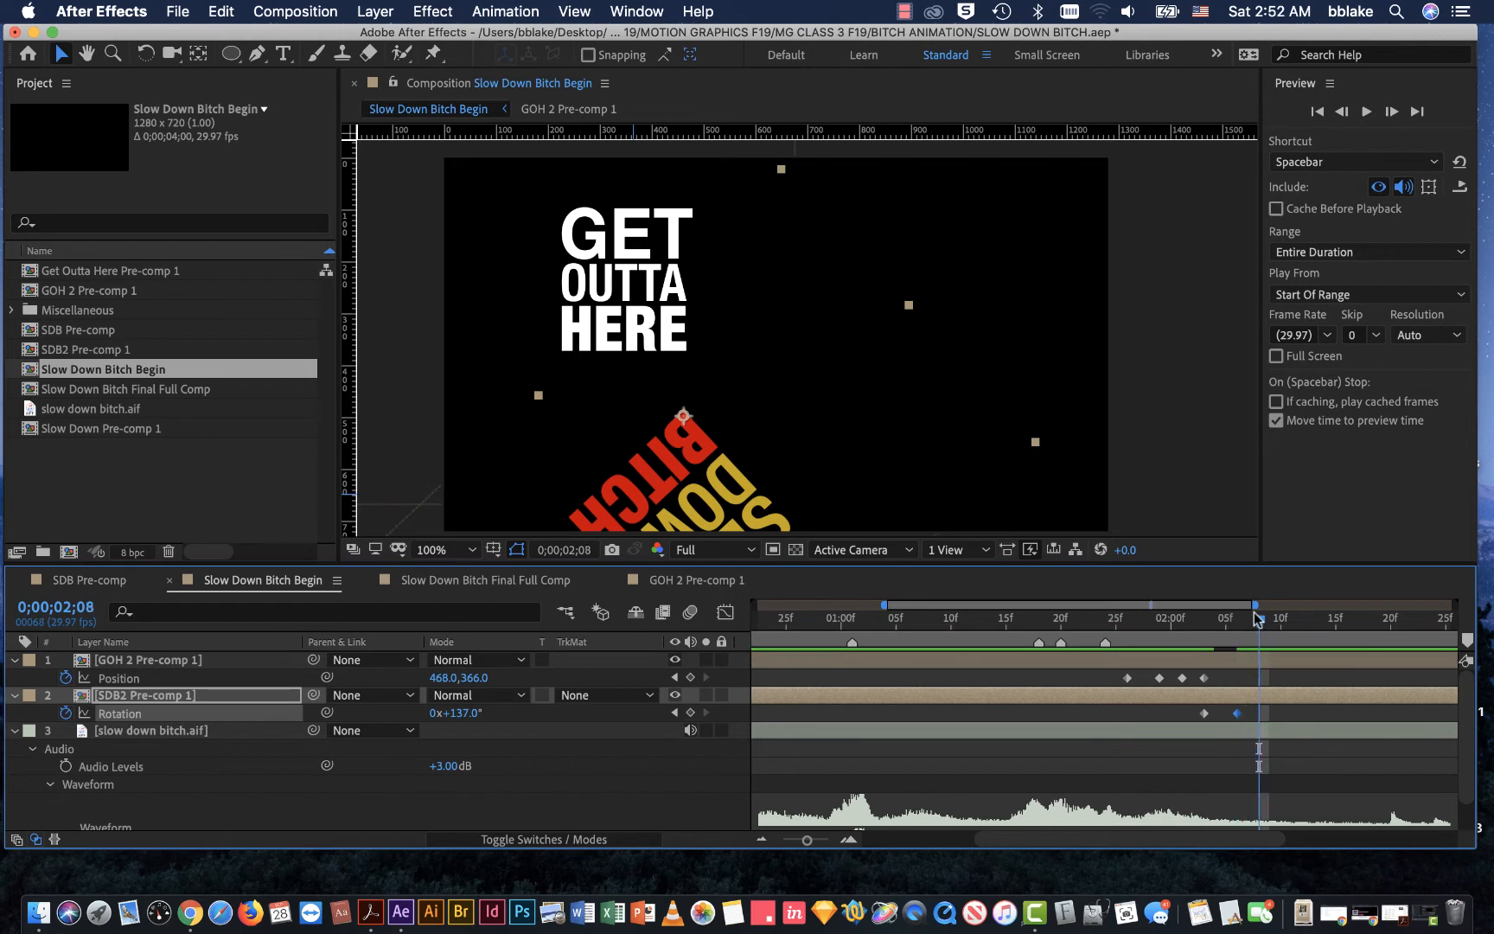
{"action": "left_click", "coordinate": [690, 713]}
{"action": "left_click_drag", "start_coordinate": [1259, 619], "coordinate": [1281, 620]}
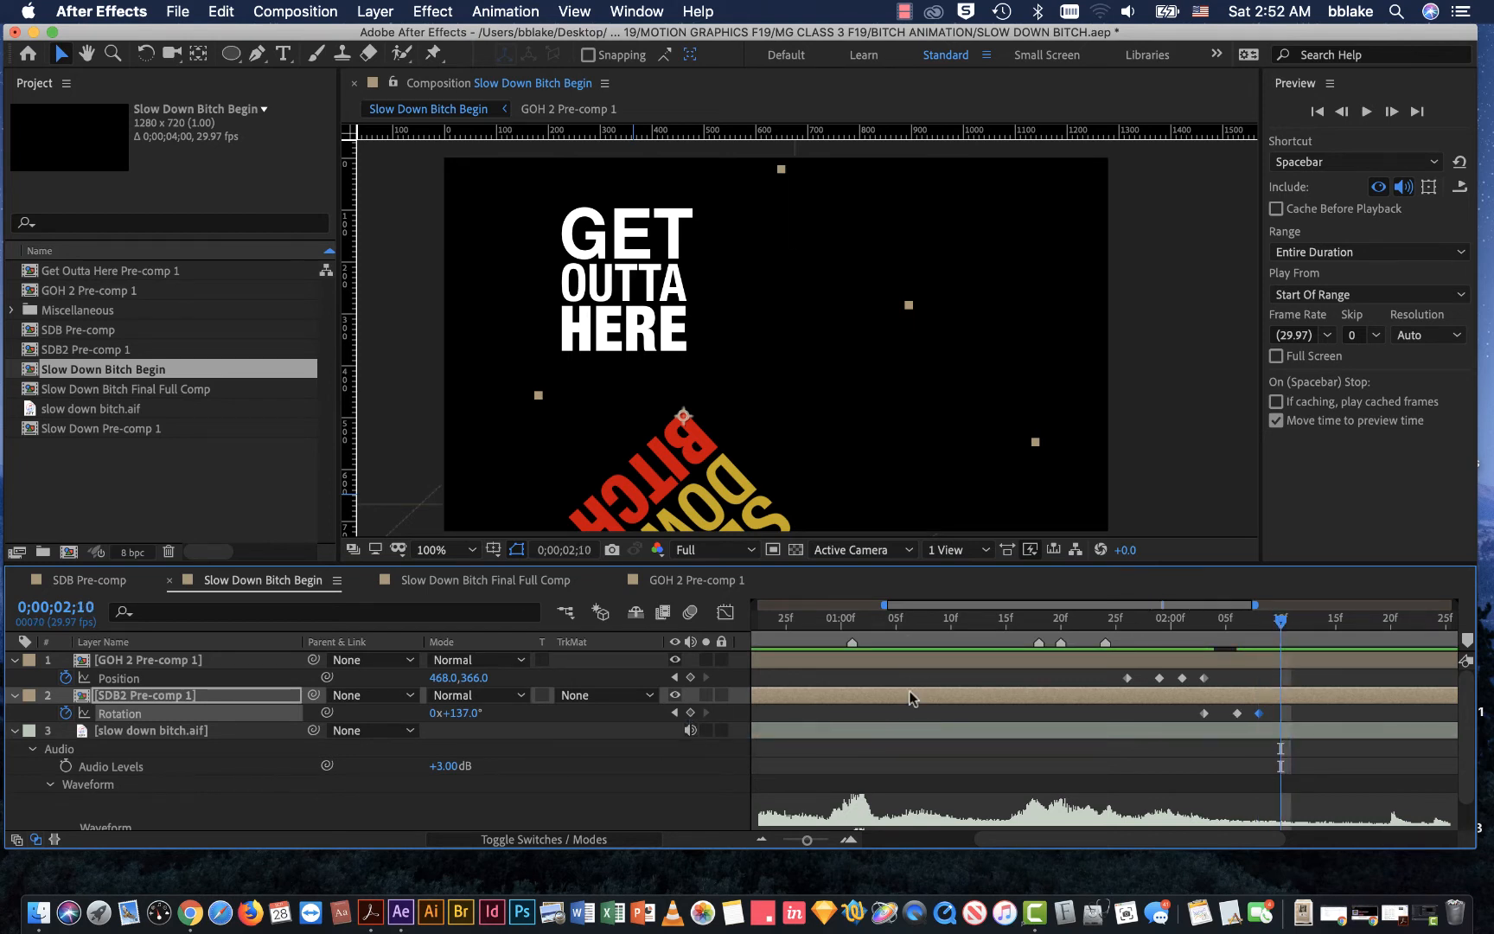
{"action": "left_click", "coordinate": [690, 713]}
{"action": "left_click_drag", "start_coordinate": [1281, 619], "coordinate": [1316, 620]}
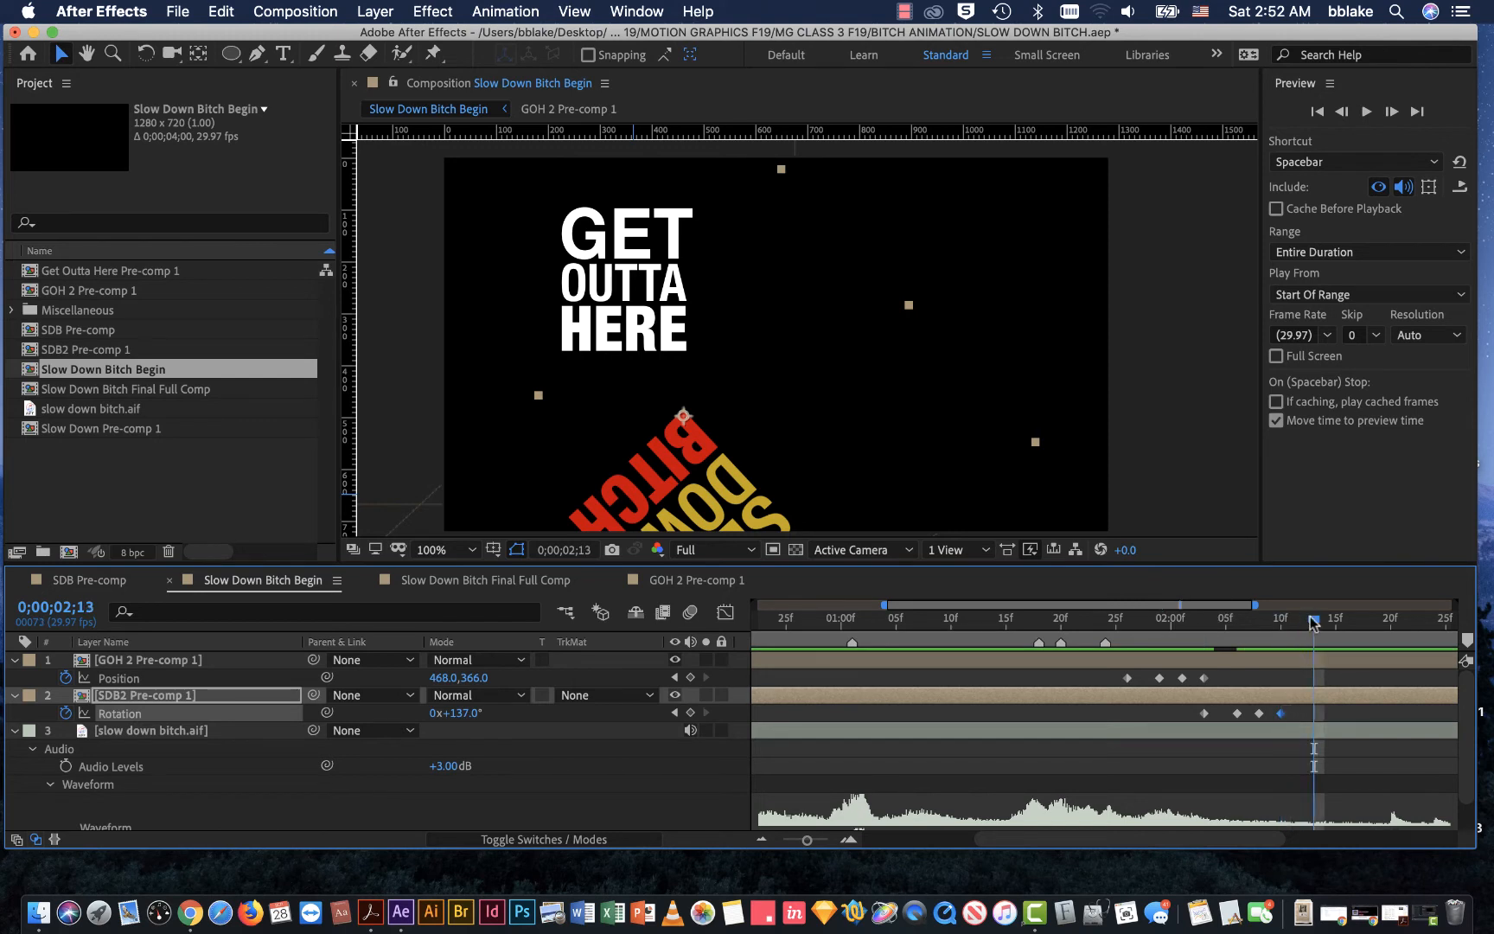
{"action": "left_click", "coordinate": [690, 713]}
{"action": "left_click_drag", "start_coordinate": [1315, 622], "coordinate": [1337, 622]}
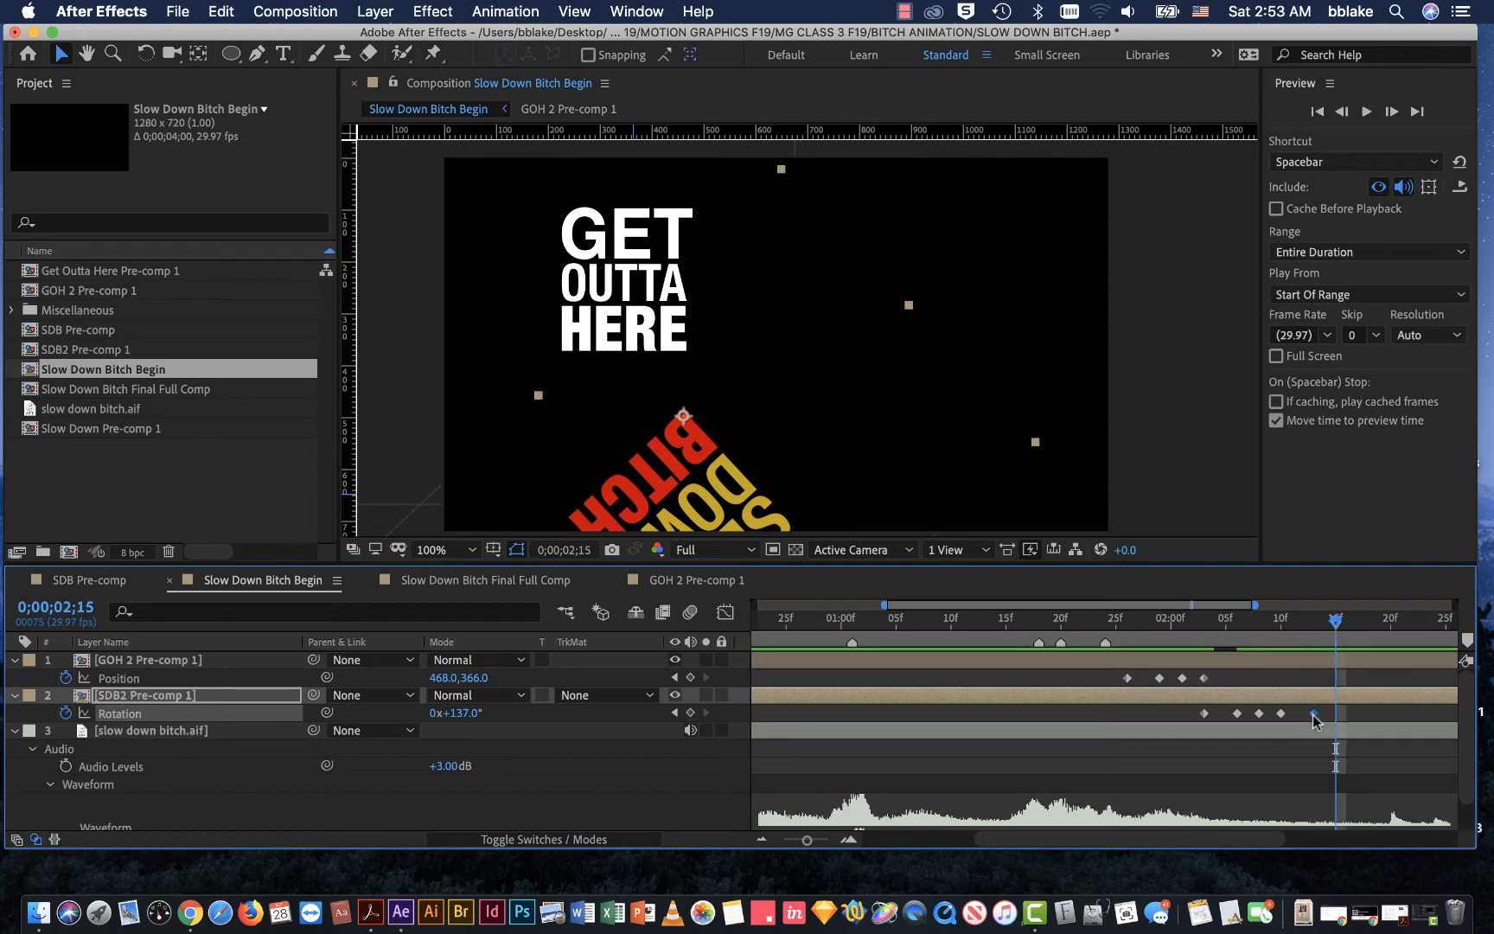
{"action": "left_click_drag", "start_coordinate": [1313, 714], "coordinate": [1303, 713]}
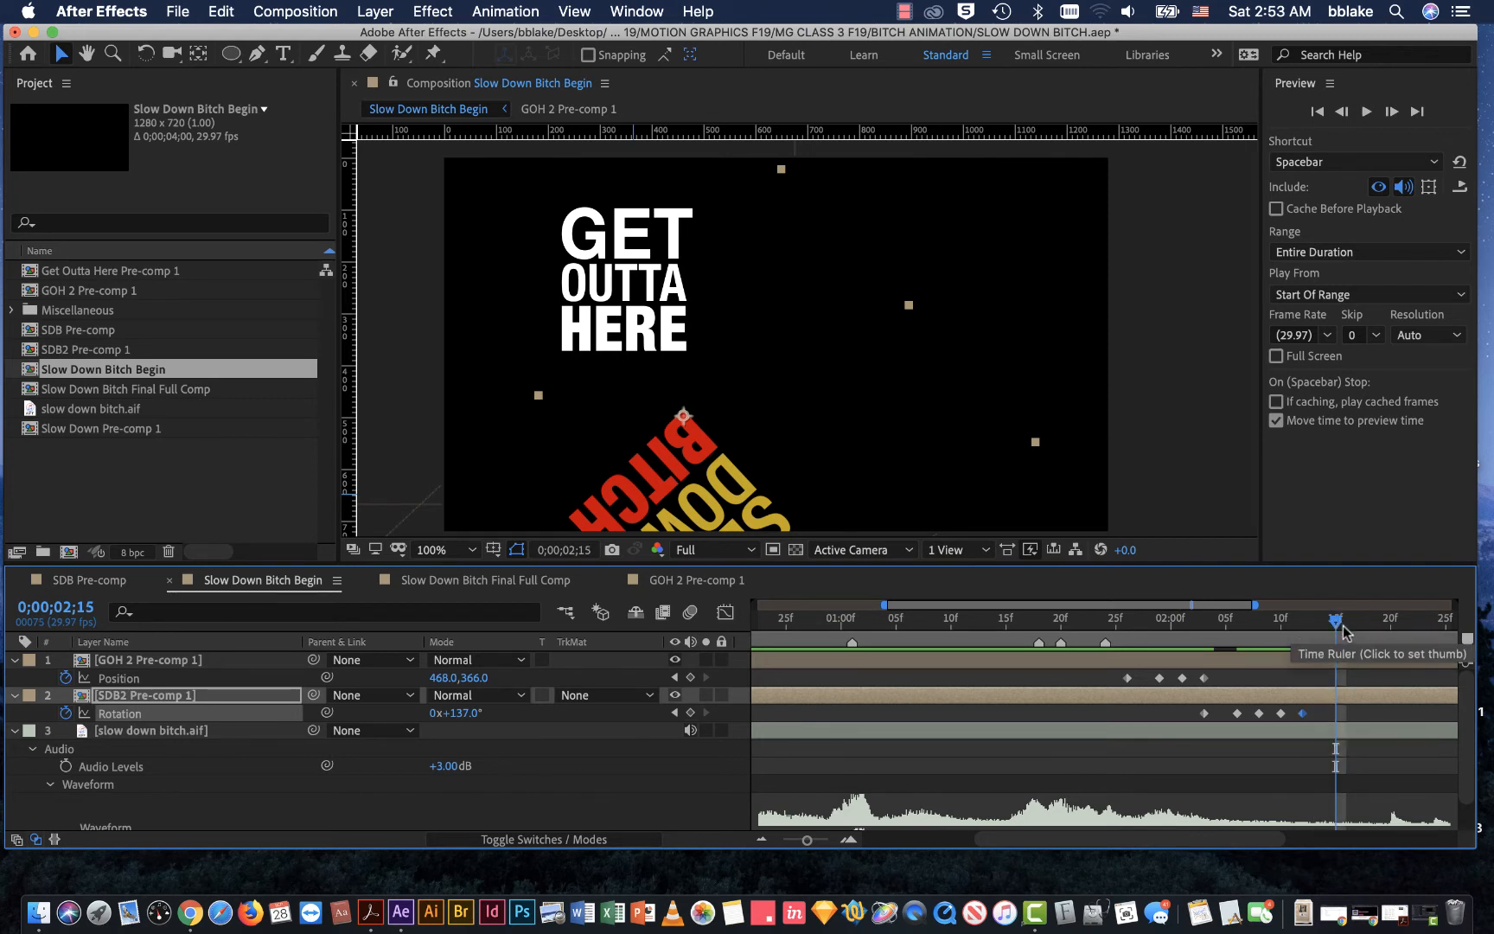
{"action": "mouse_move", "coordinate": [1337, 623]}
{"action": "left_mouse_down"}
{"action": "mouse_move", "coordinate": [1162, 625]}
{"action": "mouse_move", "coordinate": [1391, 629]}
{"action": "mouse_move", "coordinate": [1174, 631]}
{"action": "mouse_move", "coordinate": [1336, 624]}
{"action": "left_mouse_up"}
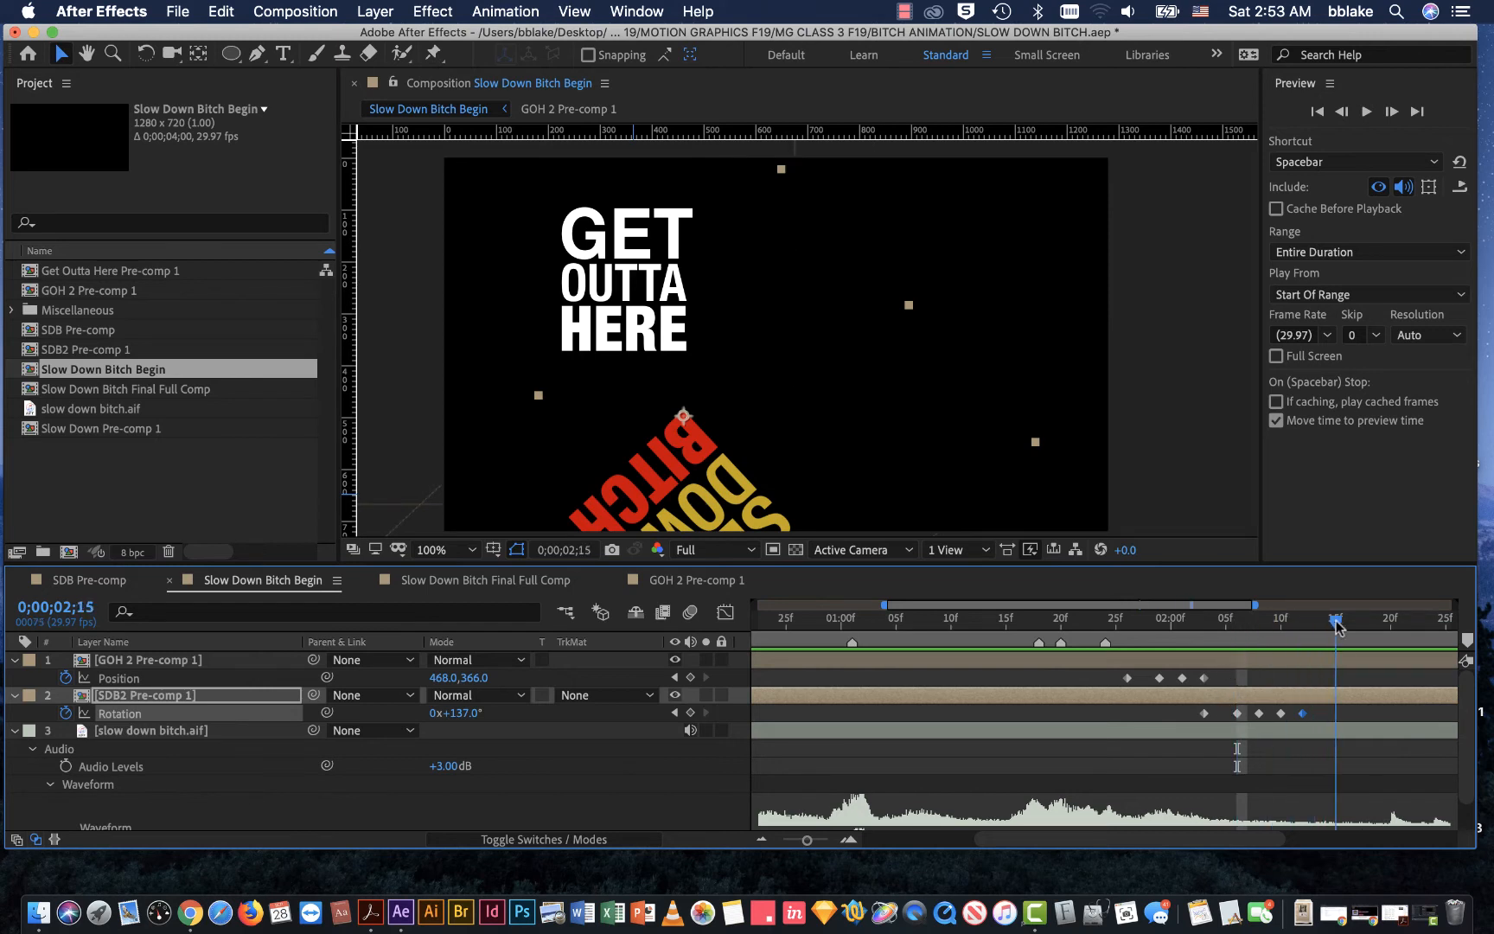
Step: Select SDB2 Pre-comp 1's four Rotation keyframes from 0;00;02;06 through 0;00;02;12
{"action": "left_click", "coordinate": [1254, 714]}
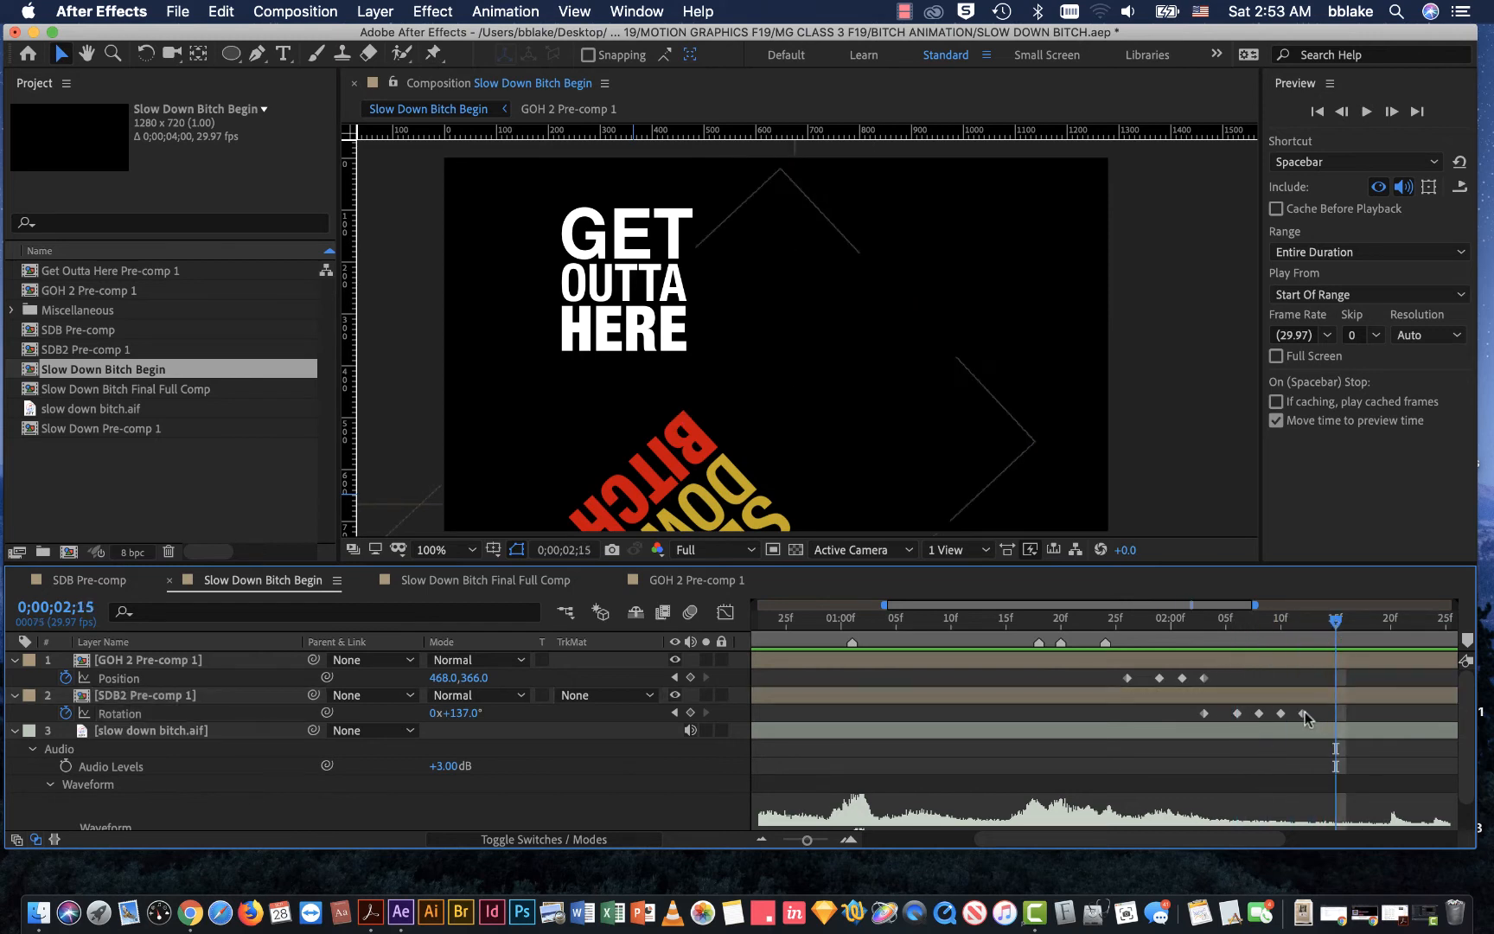
{"action": "left_click", "coordinate": [1236, 713]}
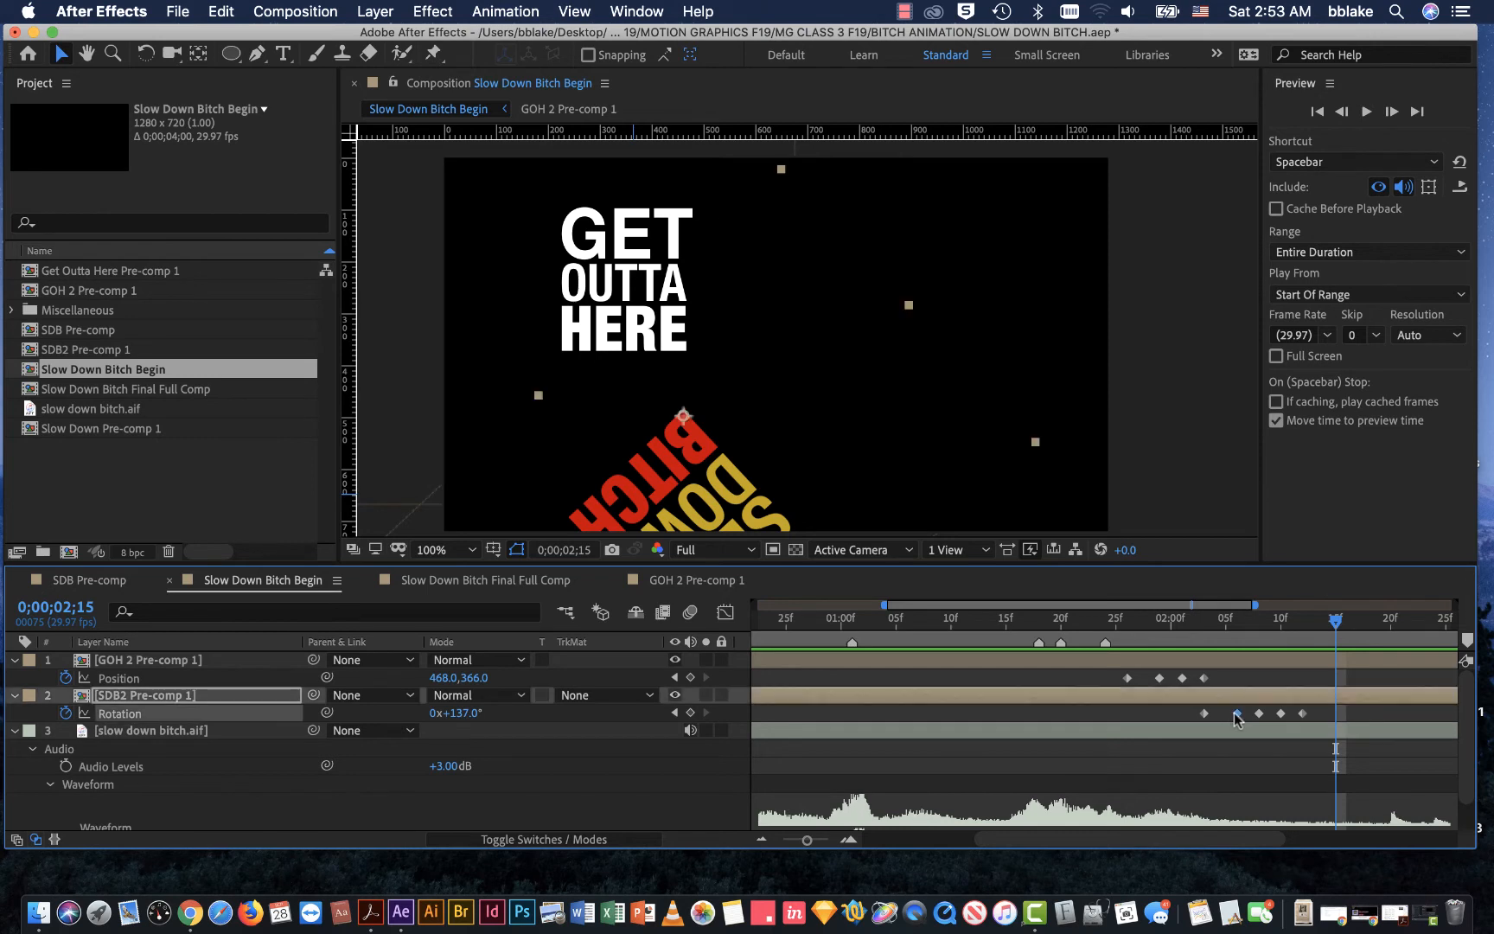
{"action": "left_click", "coordinate": [1303, 714], "text": "shift"}
{"action": "left_click", "coordinate": [1281, 713], "text": "shift"}
{"action": "left_click", "coordinate": [1258, 713], "text": "shift"}
{"action": "left_click_drag", "start_coordinate": [1234, 714], "coordinate": [1225, 714]}
{"action": "left_click_drag", "start_coordinate": [806, 839], "coordinate": [816, 842]}
{"action": "left_click_drag", "start_coordinate": [1106, 619], "coordinate": [918, 609]}
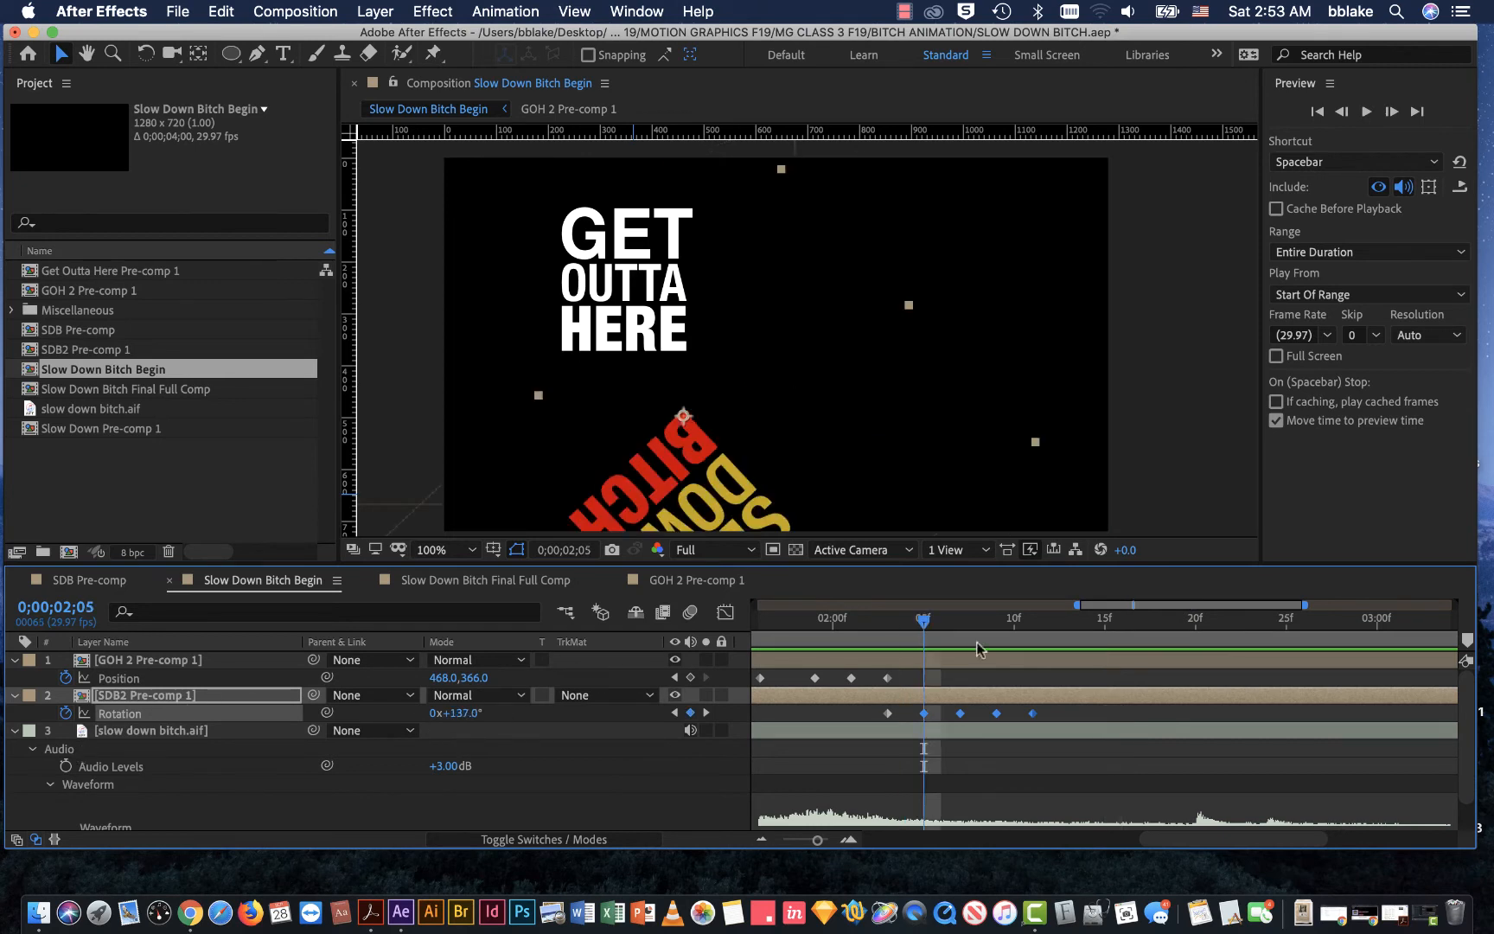
{"action": "left_click", "coordinate": [676, 463]}
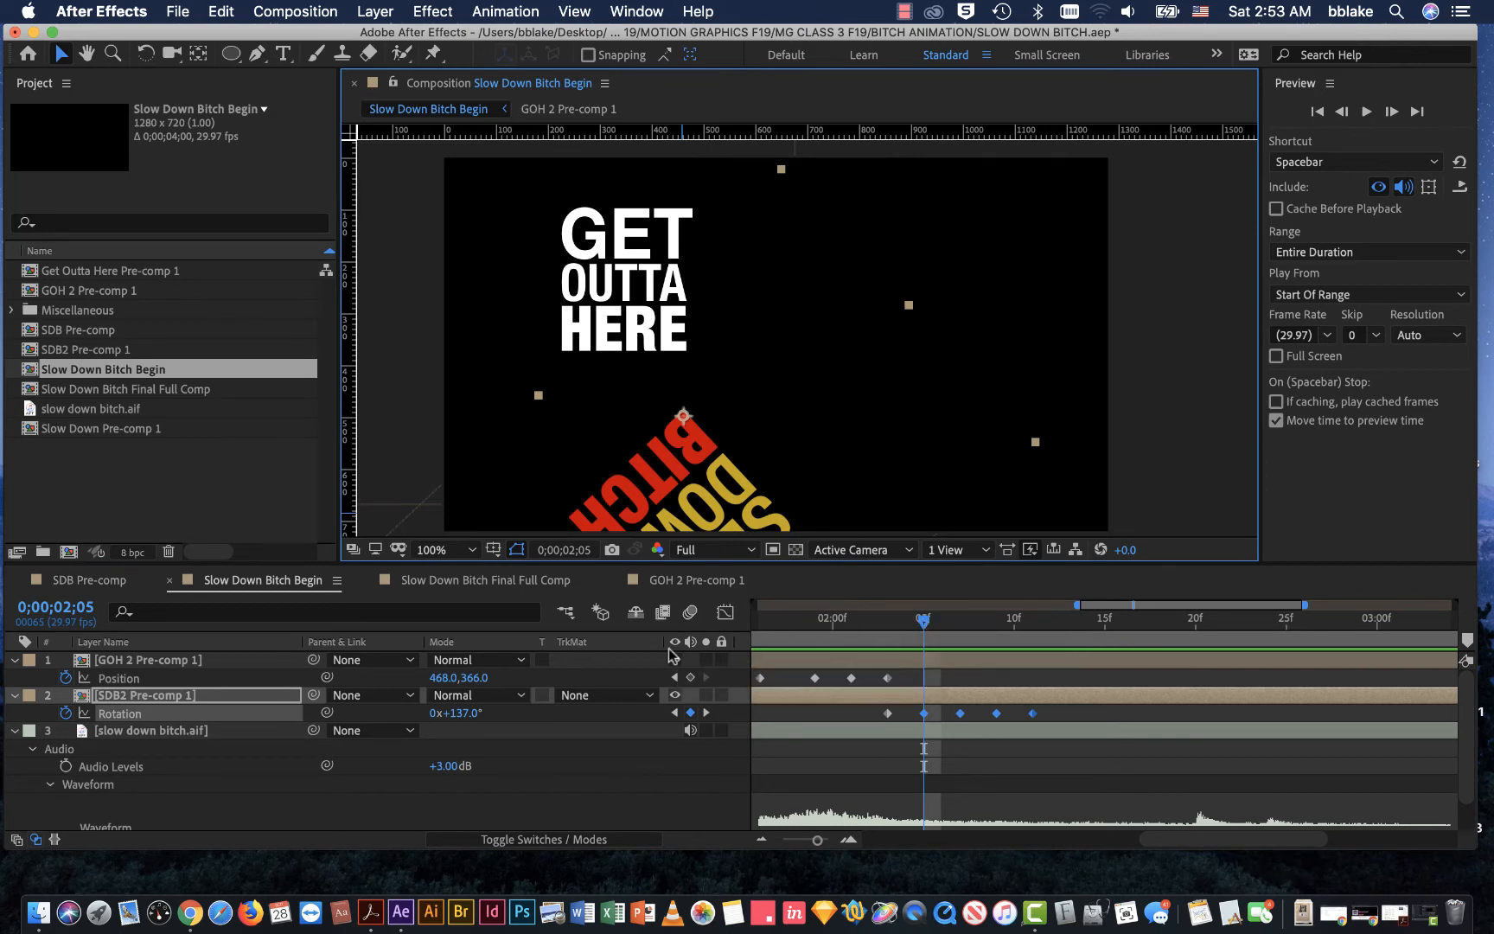
{"action": "key", "text": "super+z"}
{"action": "key", "text": "Right"}
{"action": "key", "text": "Right"}
{"action": "key", "text": "Right"}
{"action": "key", "text": "Right"}
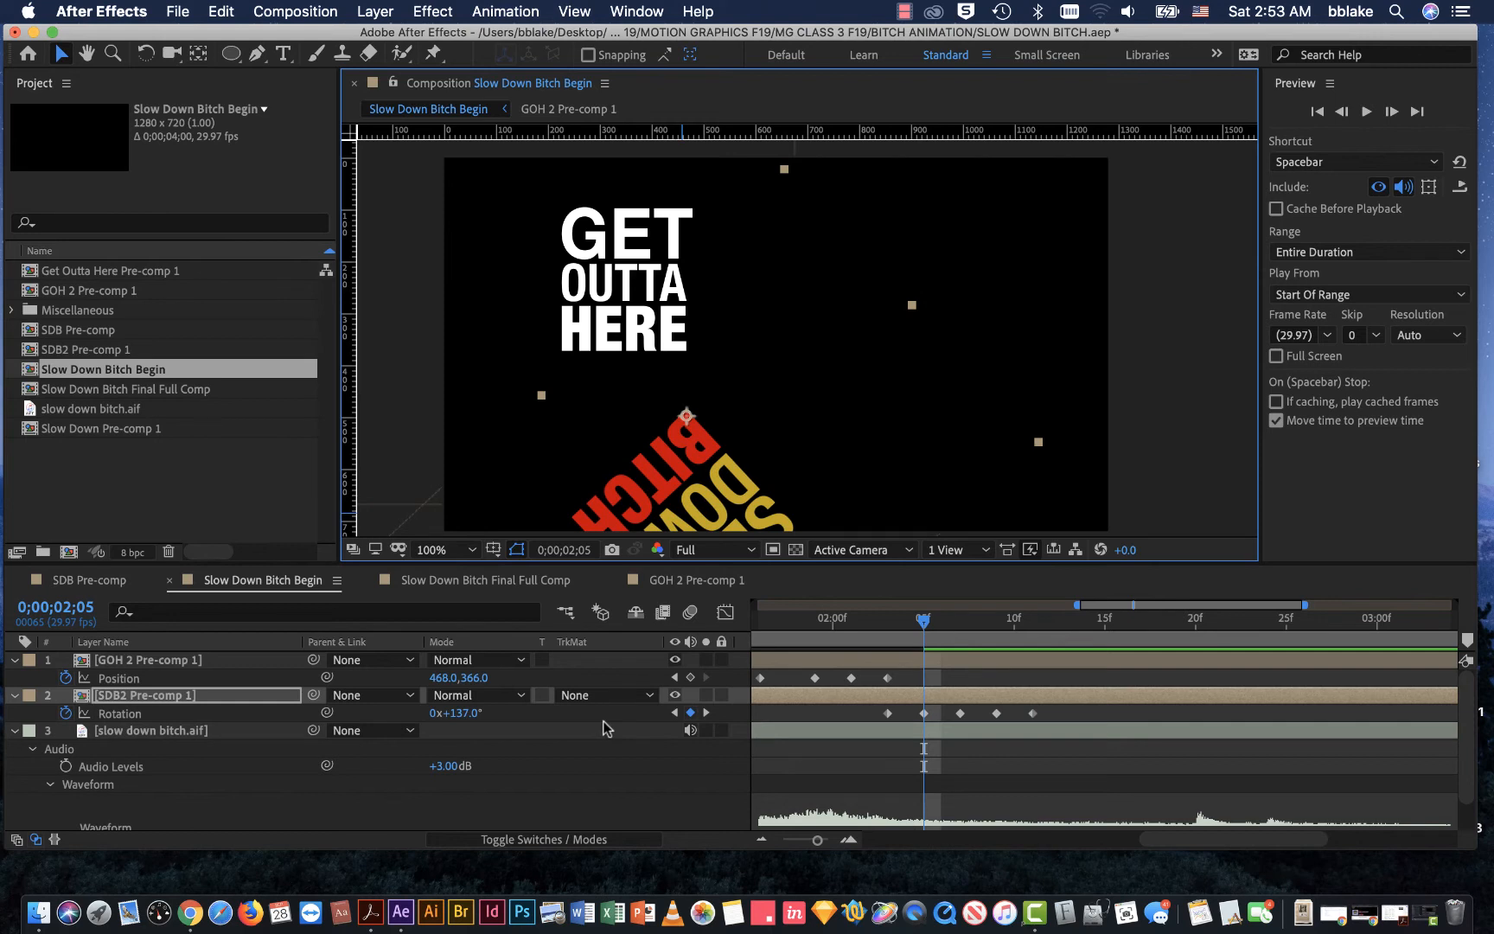
{"action": "key", "text": "super+z"}
{"action": "key", "text": "super+z"}
{"action": "key", "text": "super+z"}
{"action": "key", "text": "super+z"}
{"action": "key", "text": "super+z"}
{"action": "key", "text": "super+z"}
{"action": "key", "text": "super+z"}
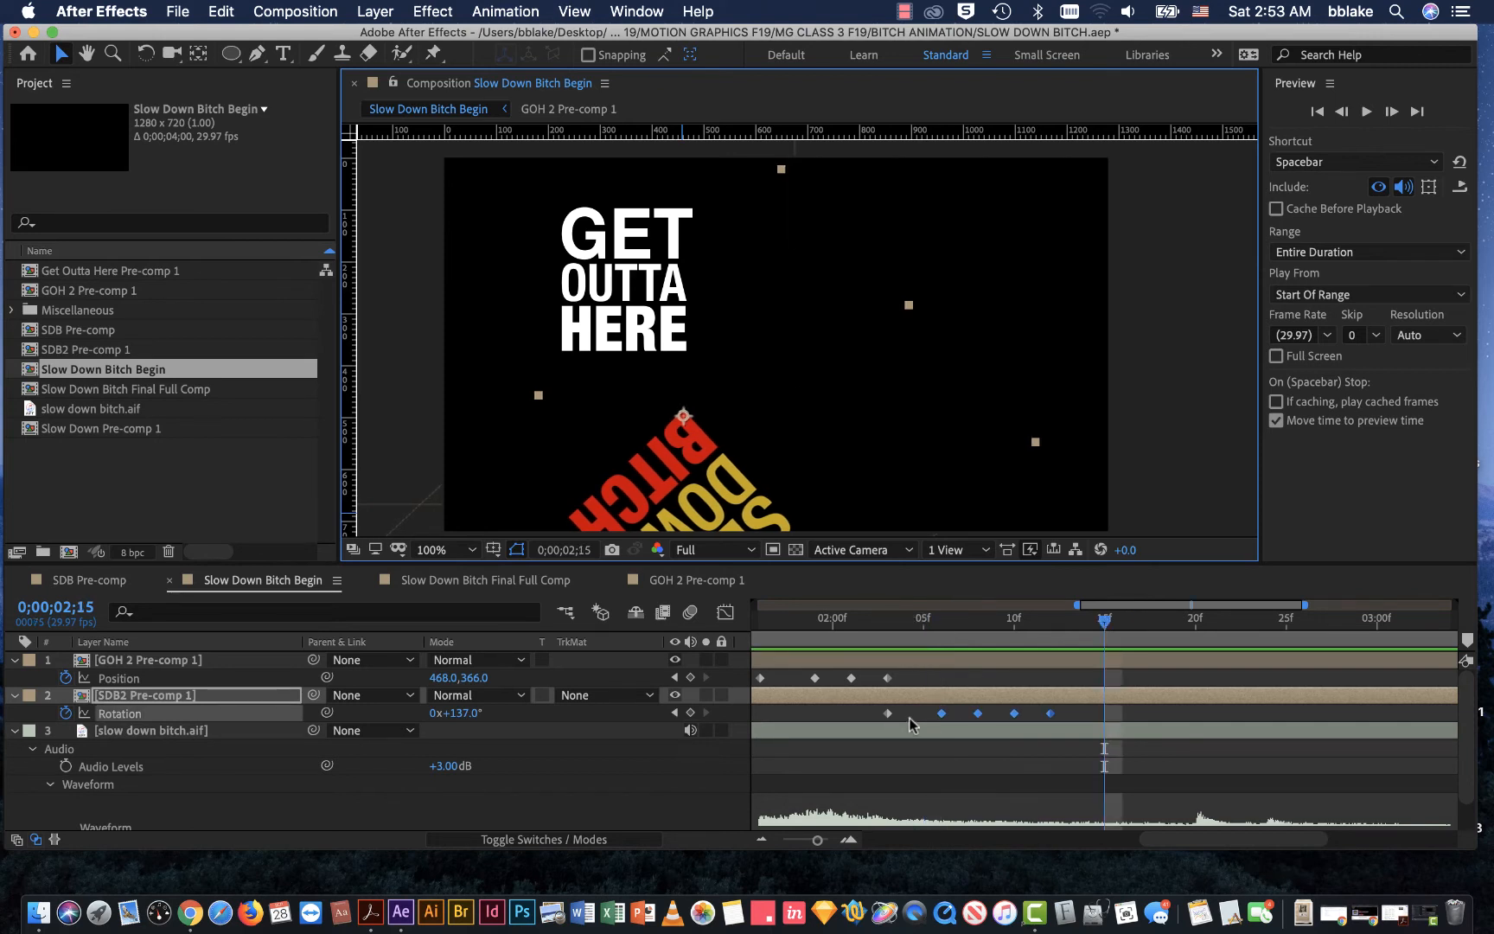
Step: Shift the four selected Rotation keyframes one frame earlier so they begin at 0;00;02;05, and go to that first one
{"action": "left_click_drag", "start_coordinate": [942, 713], "coordinate": [926, 717]}
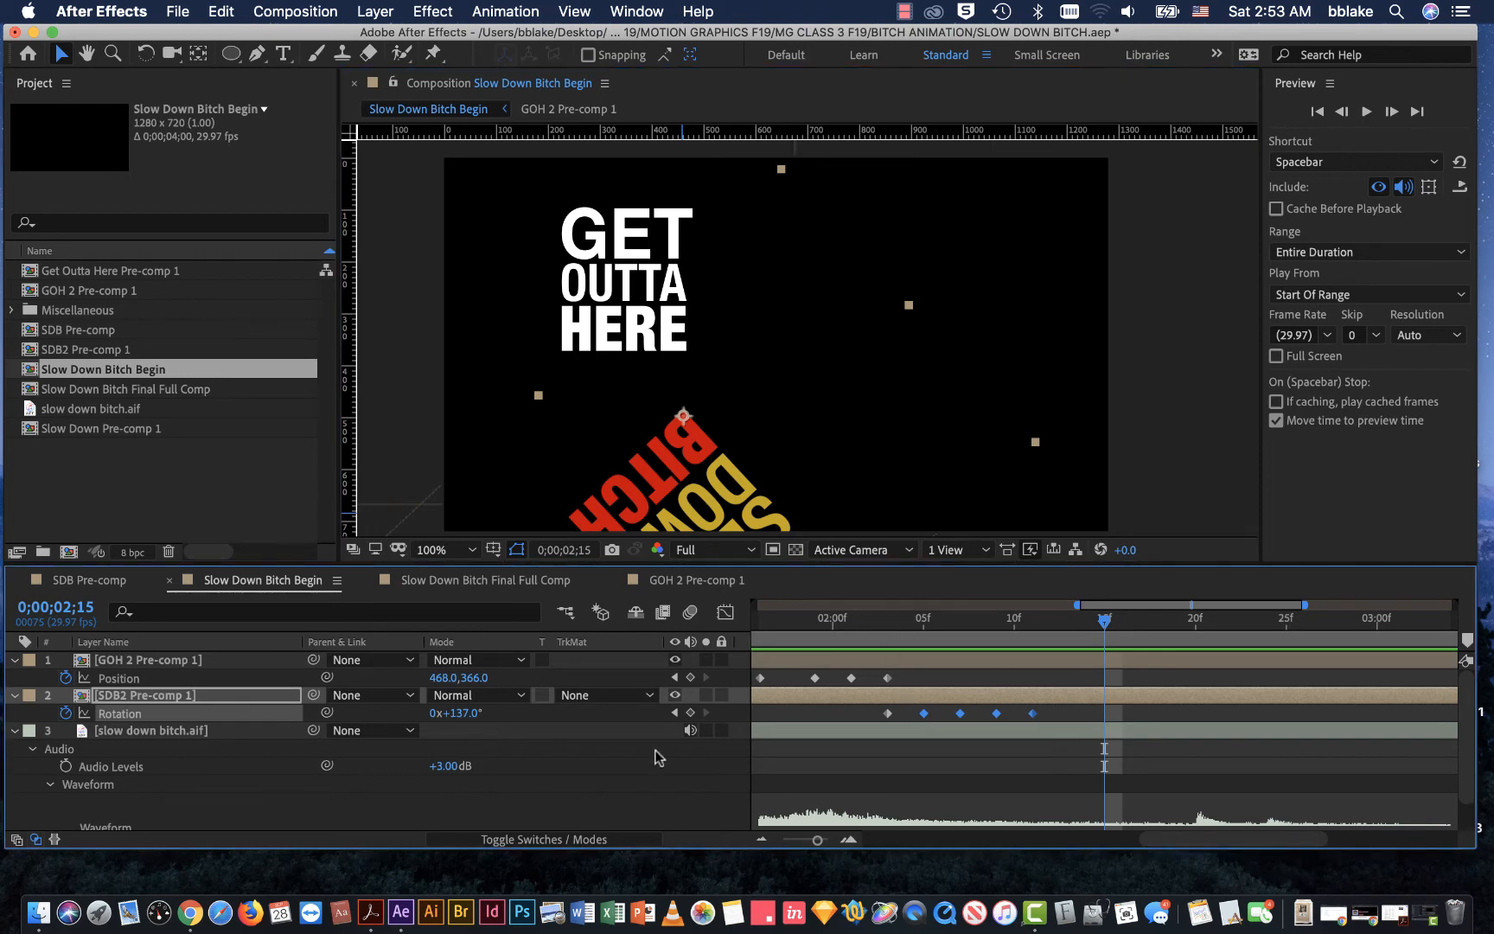
{"action": "left_click", "coordinate": [677, 713]}
{"action": "left_click", "coordinate": [677, 714]}
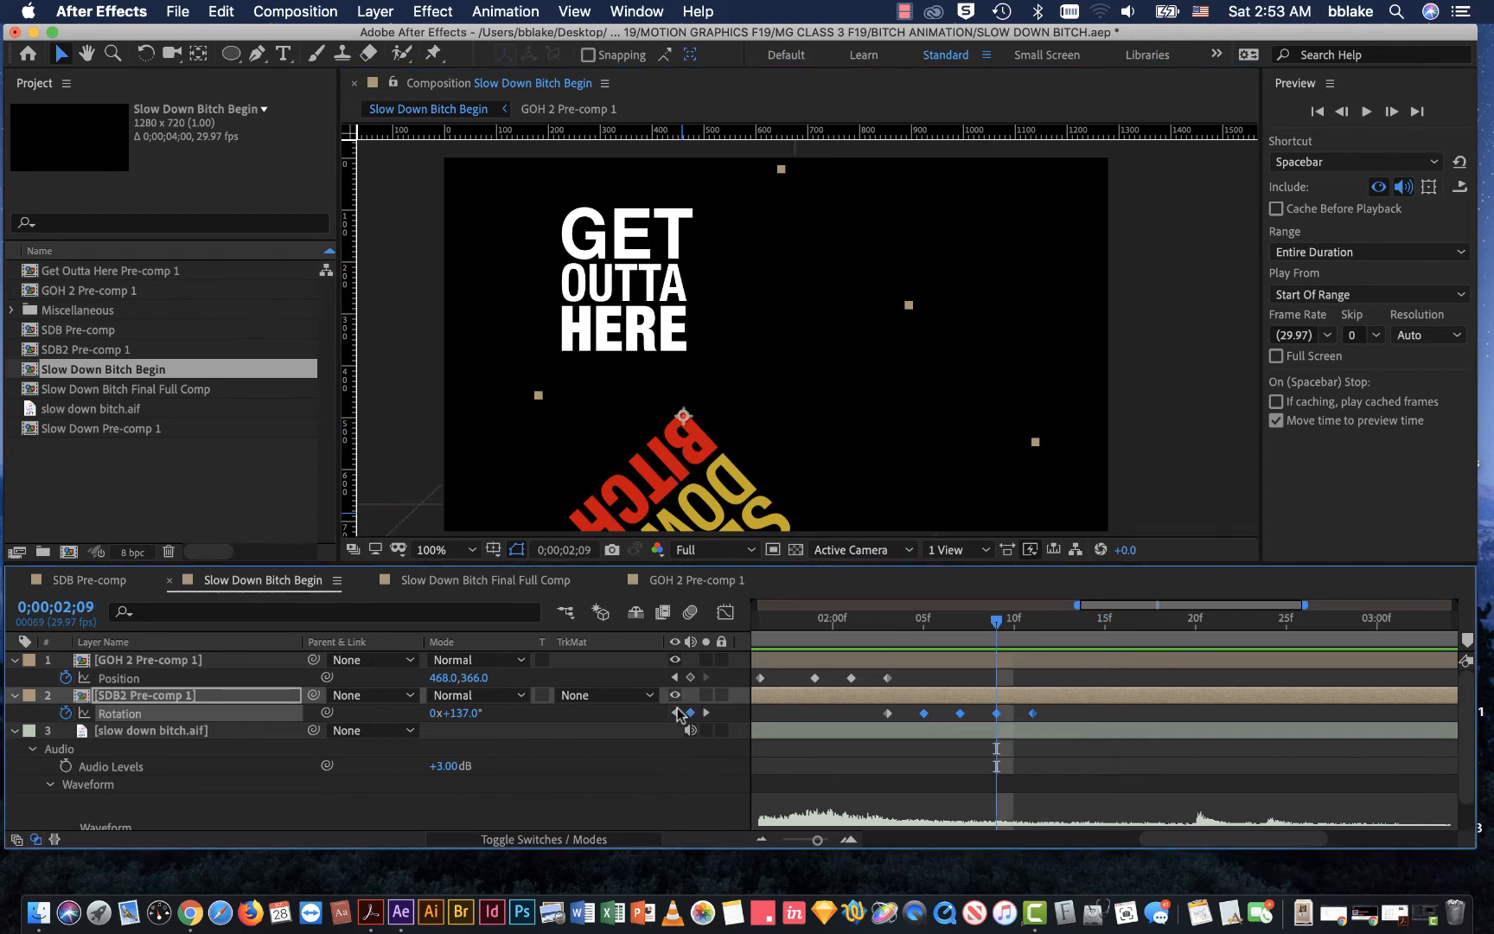
{"action": "left_click", "coordinate": [677, 713]}
{"action": "left_click", "coordinate": [677, 714]}
Step: Set SDB2 Pre-comp 1's Rotation to 138° at the 0;00;02;05 keyframe
{"action": "left_click", "coordinate": [809, 771]}
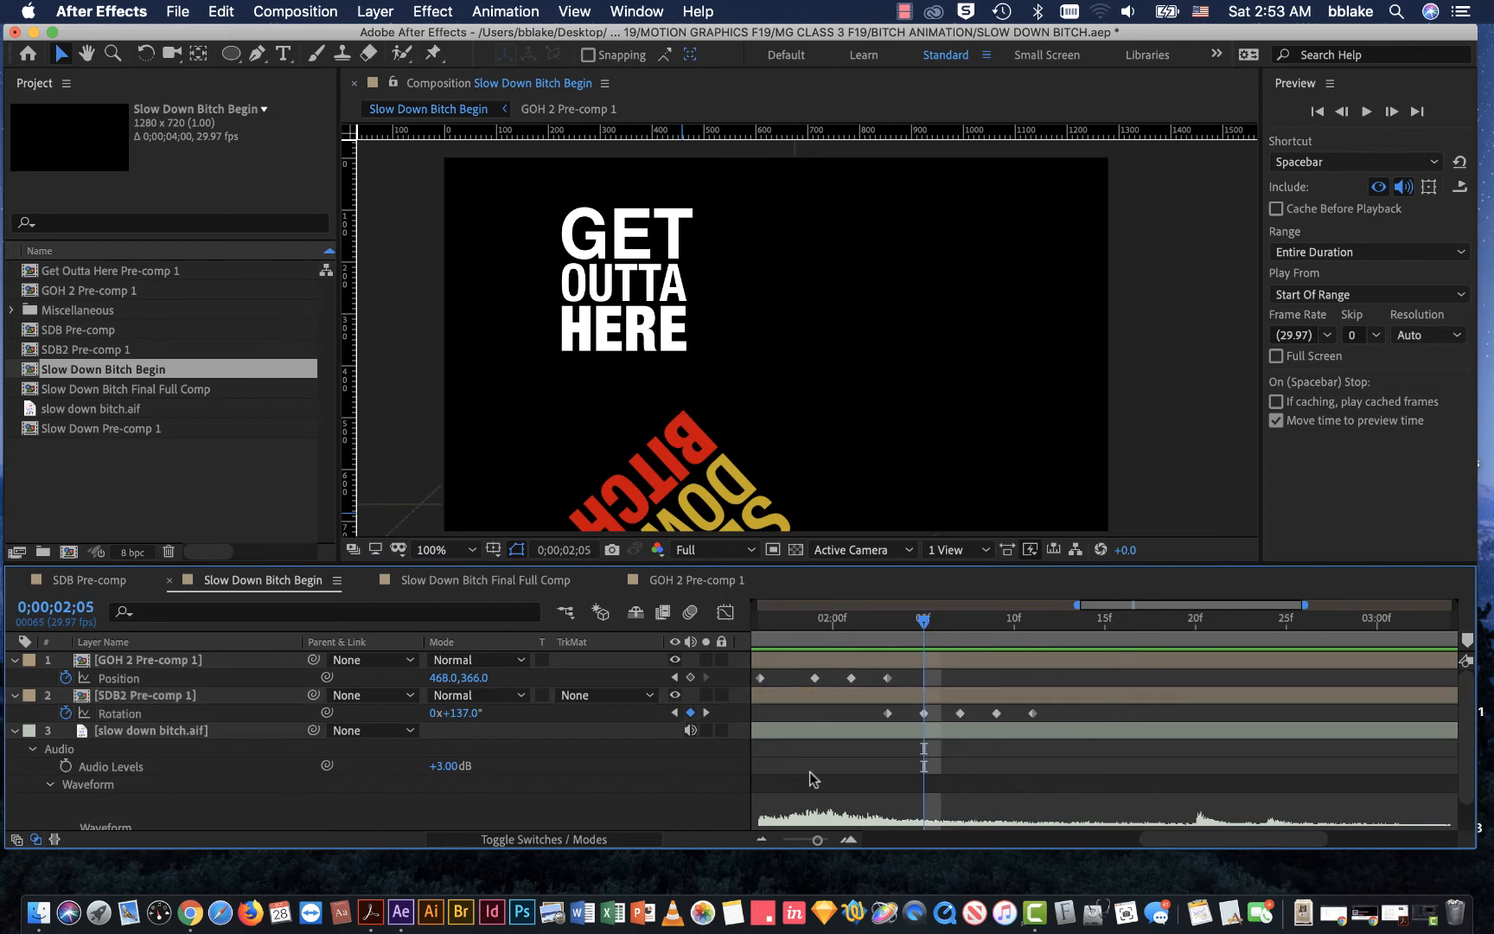
{"action": "left_click", "coordinate": [925, 713]}
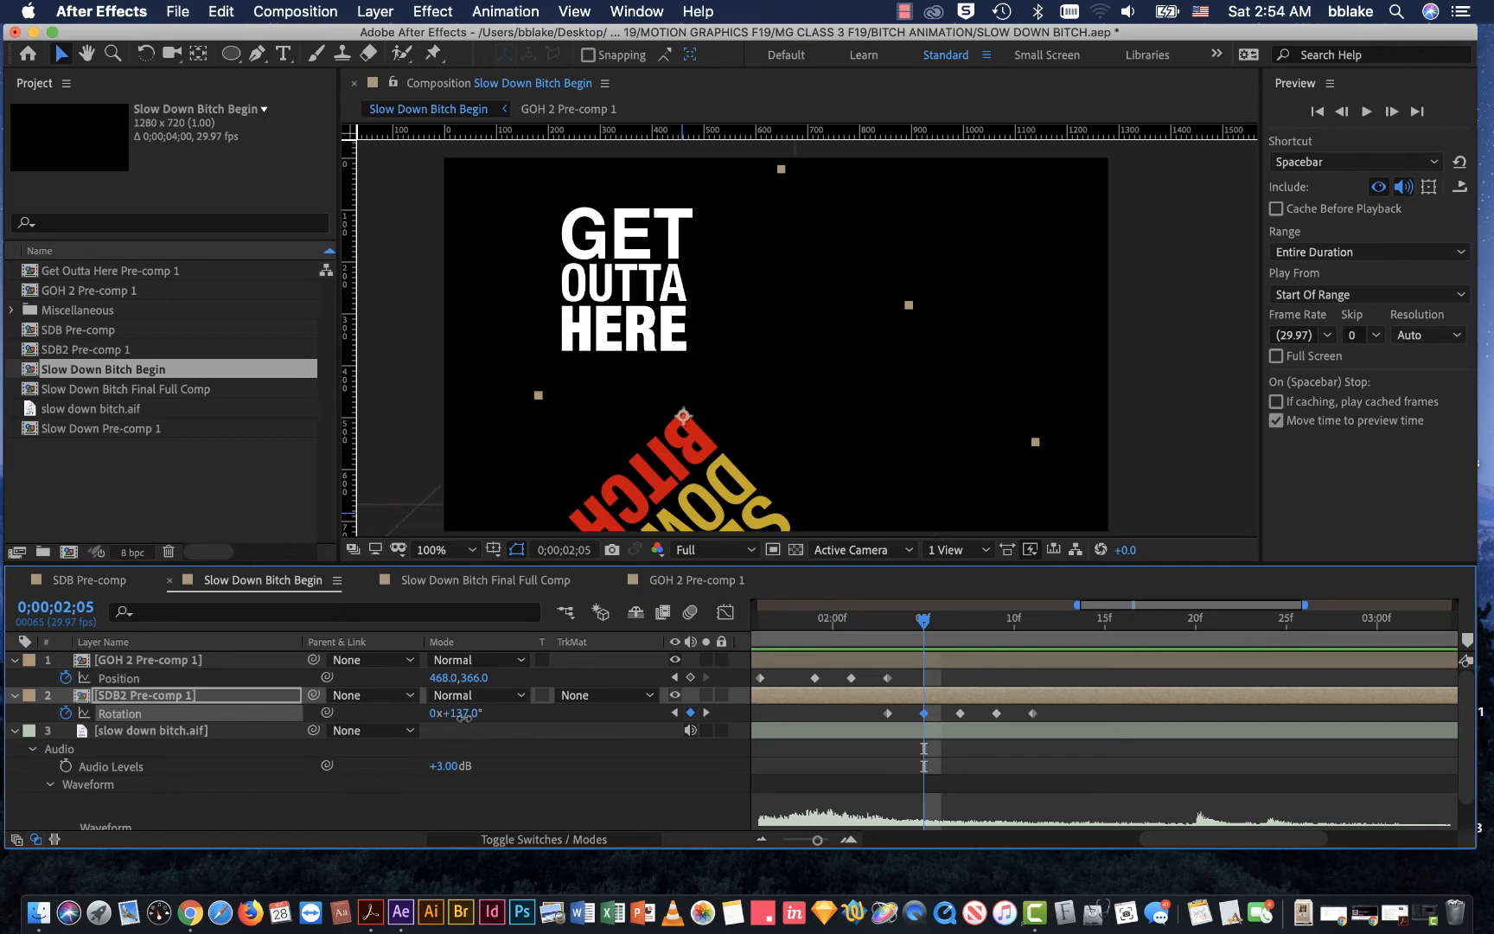
{"action": "left_click_drag", "start_coordinate": [464, 716], "coordinate": [465, 720]}
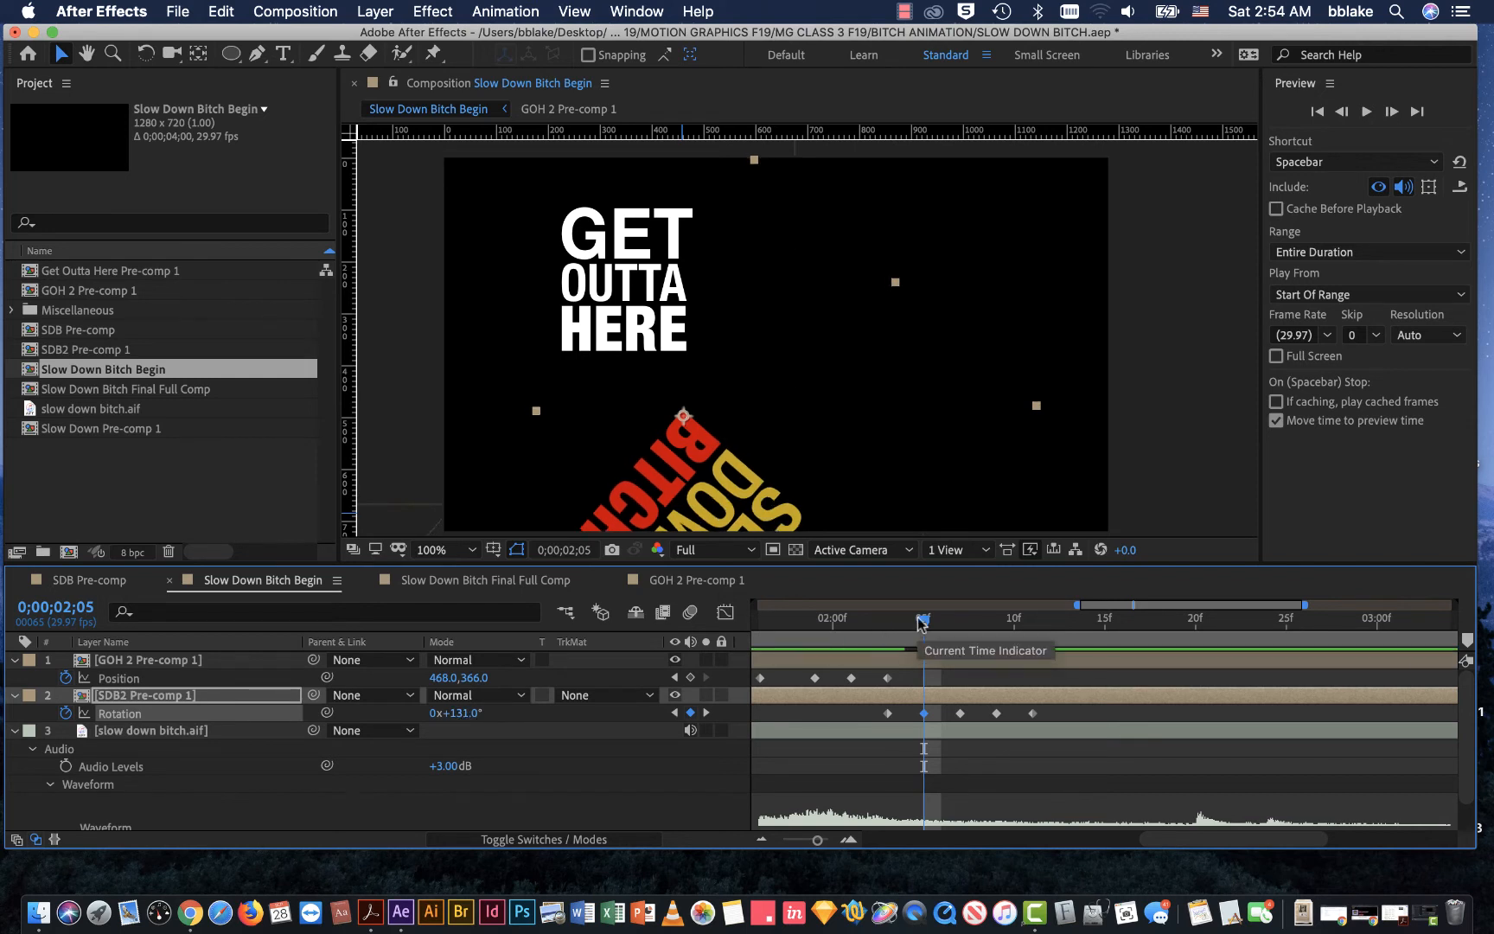
{"action": "mouse_move", "coordinate": [921, 625]}
{"action": "left_mouse_down"}
{"action": "mouse_move", "coordinate": [895, 626]}
{"action": "mouse_move", "coordinate": [958, 628]}
{"action": "mouse_move", "coordinate": [904, 629]}
{"action": "mouse_move", "coordinate": [924, 633]}
{"action": "left_mouse_up"}
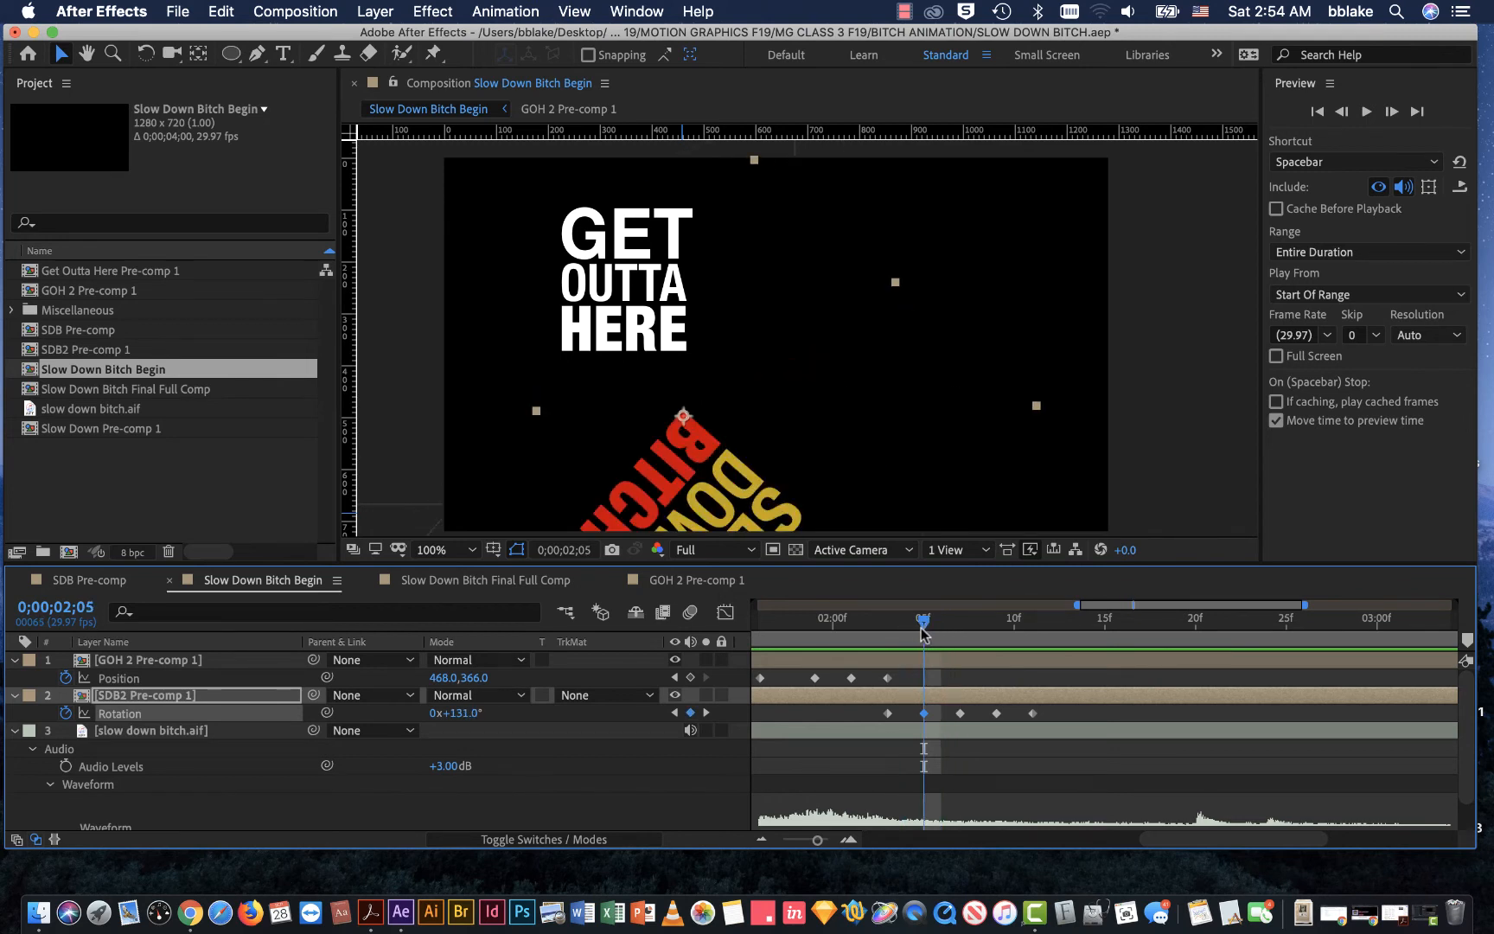
{"action": "left_click_drag", "start_coordinate": [471, 714], "coordinate": [477, 713]}
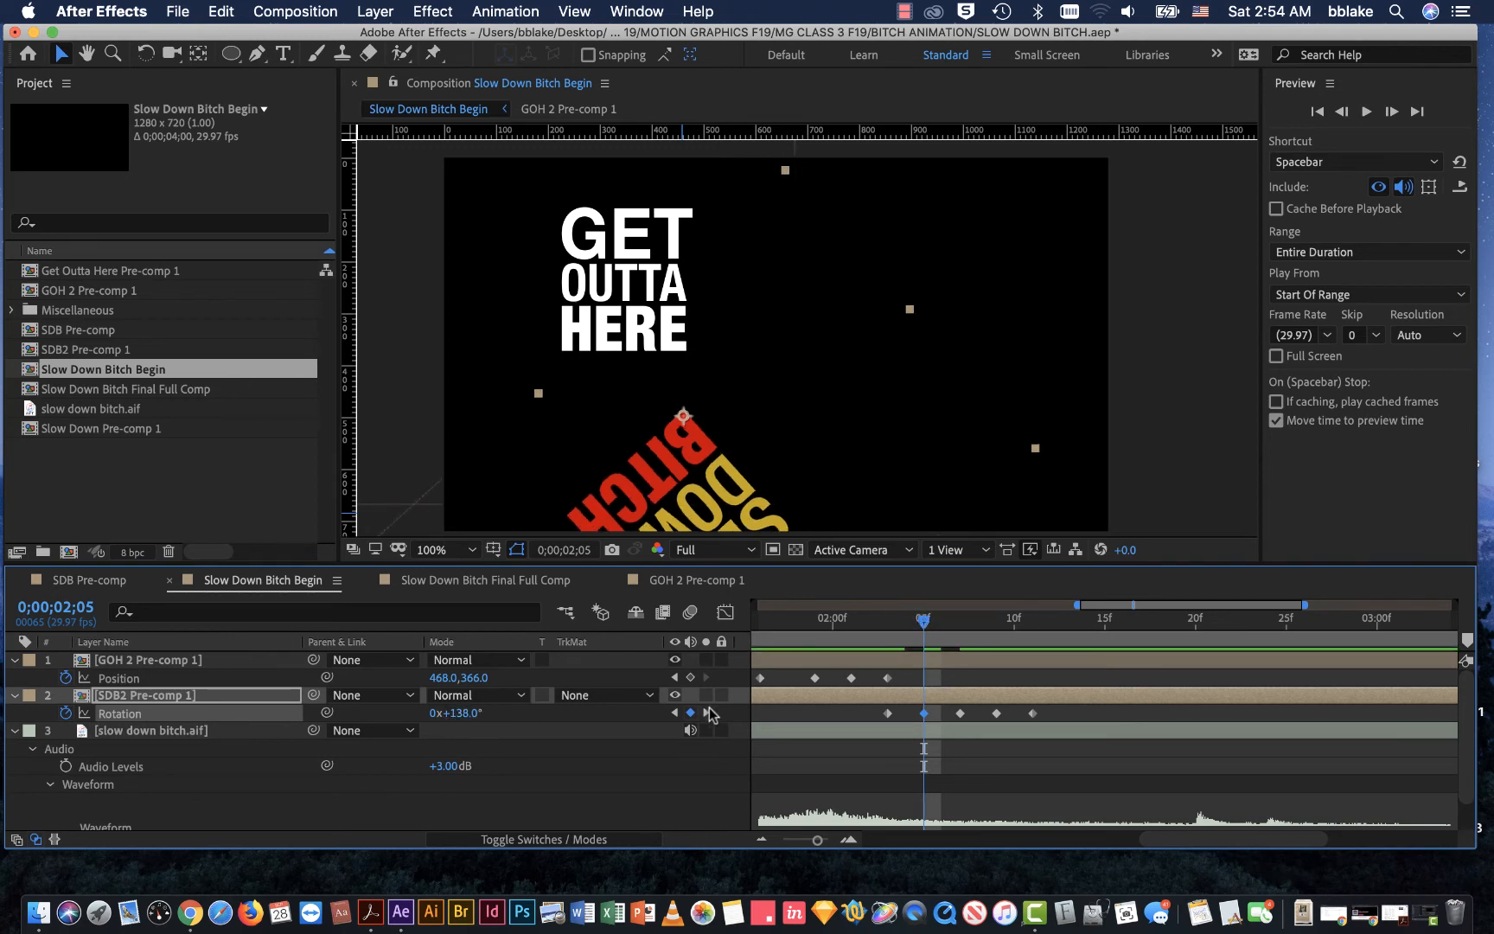
Step: Vary SDB2 Pre-comp 1's swing by setting Rotation to 130° at 0;00;02;07, 133° at 0;00;02;09 and 124° at 0;00;02;11
{"action": "left_click", "coordinate": [707, 713]}
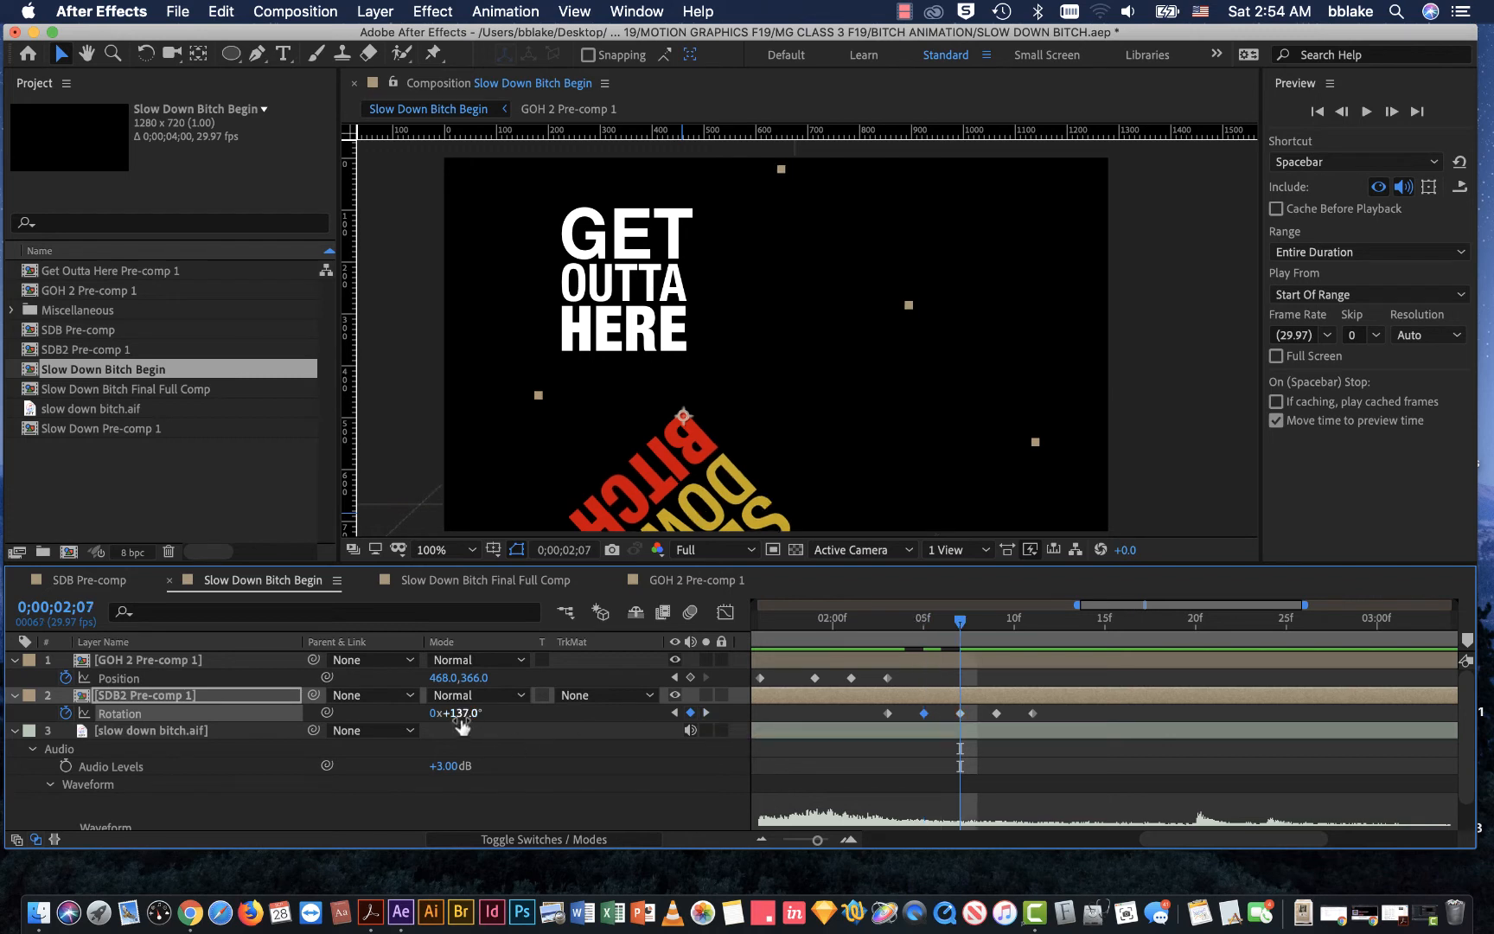
{"action": "left_click_drag", "start_coordinate": [455, 715], "coordinate": [451, 714]}
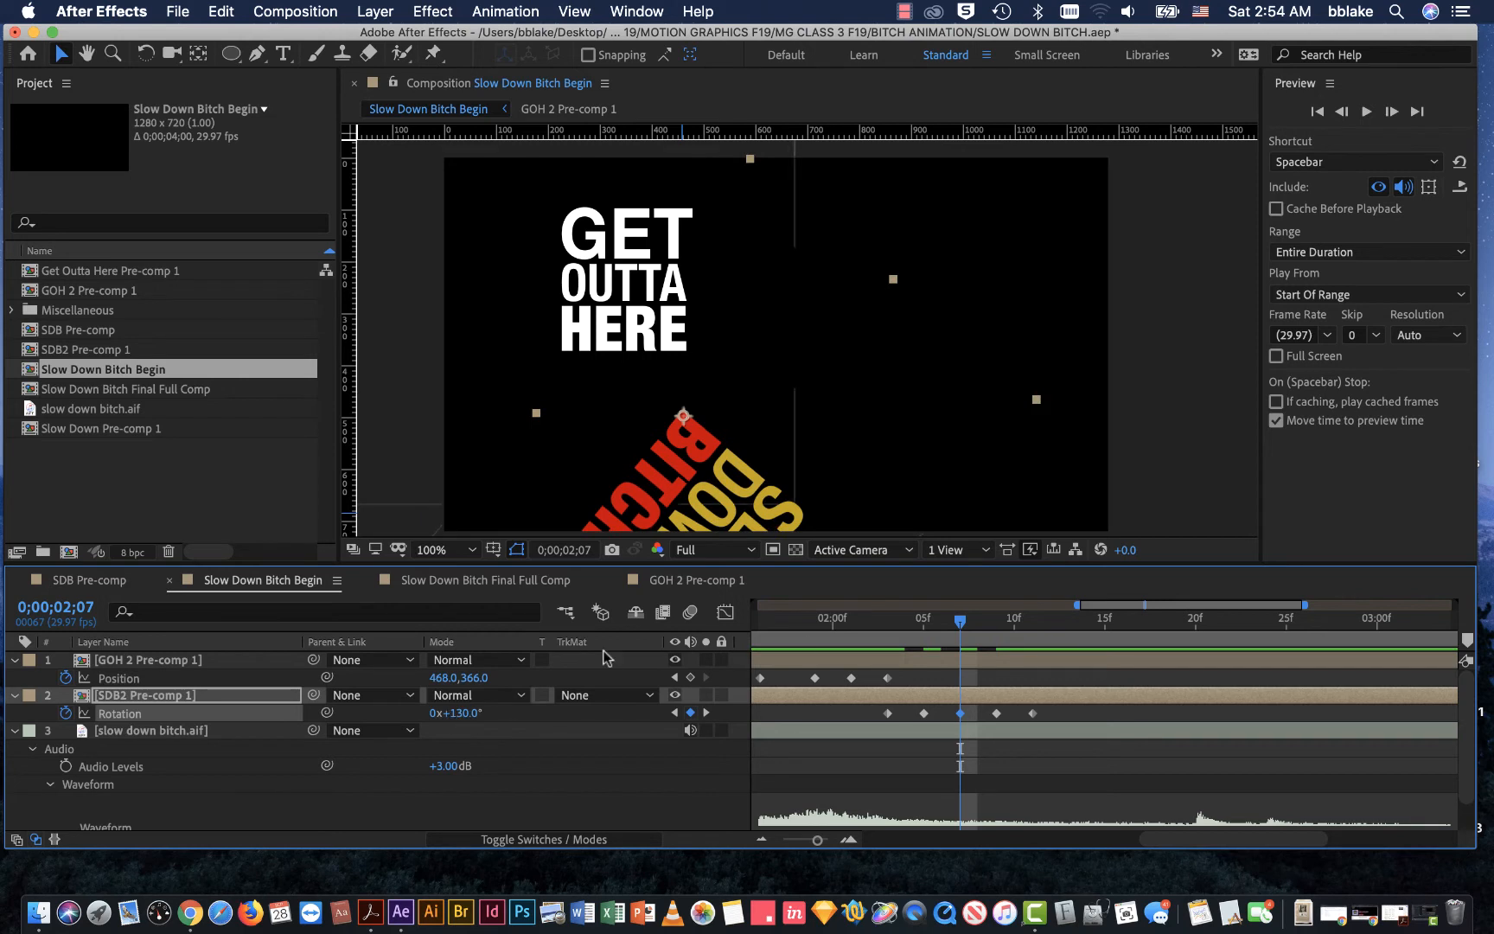
{"action": "left_click", "coordinate": [707, 713]}
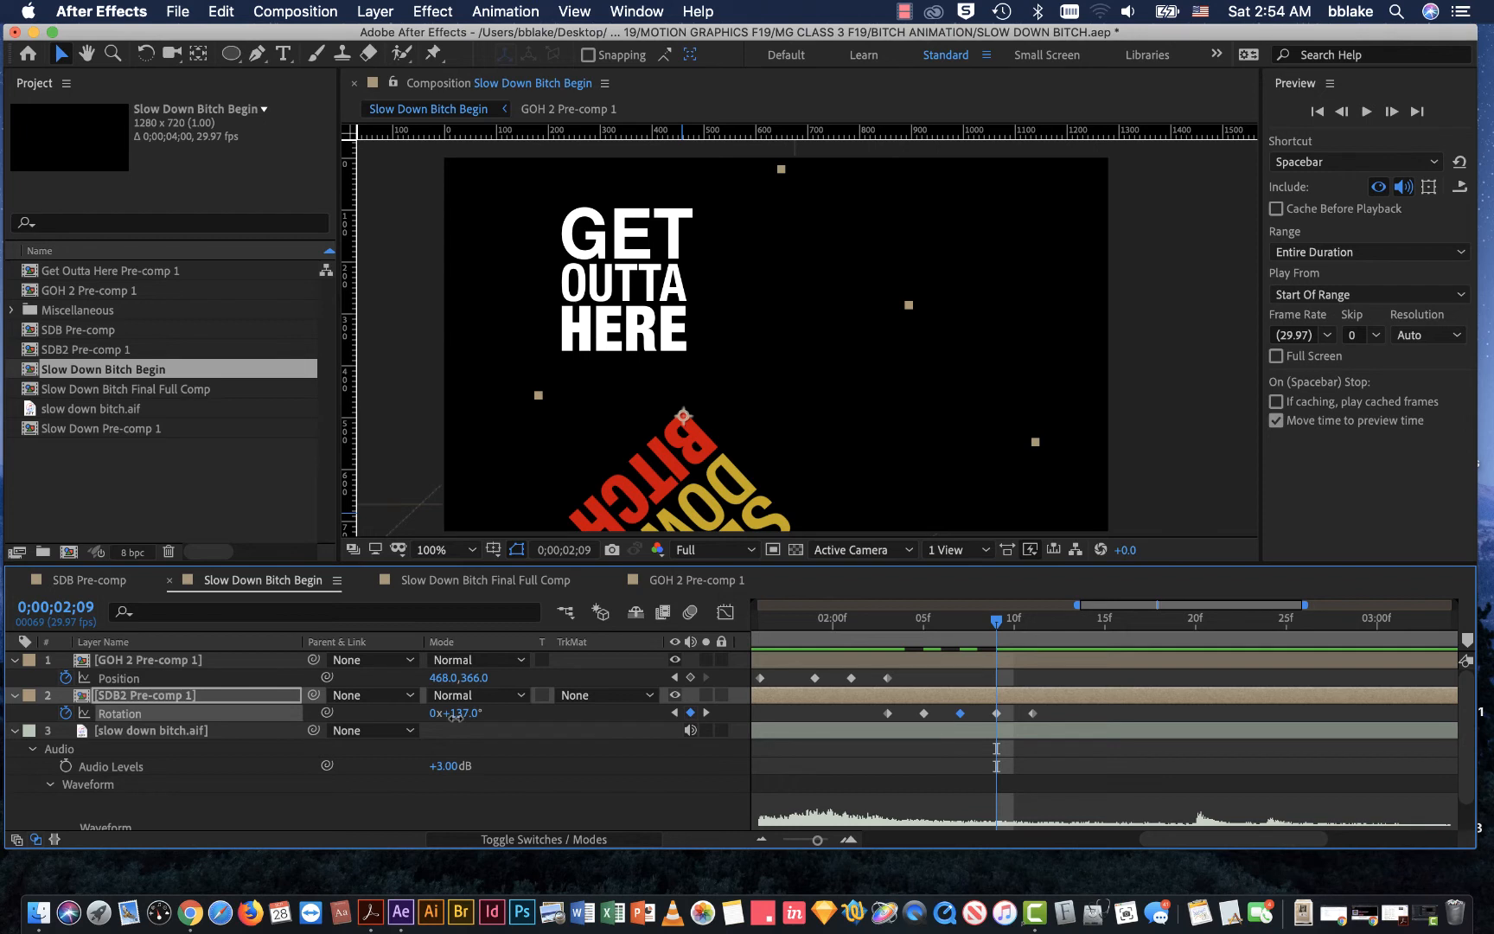
{"action": "left_click_drag", "start_coordinate": [454, 716], "coordinate": [457, 724]}
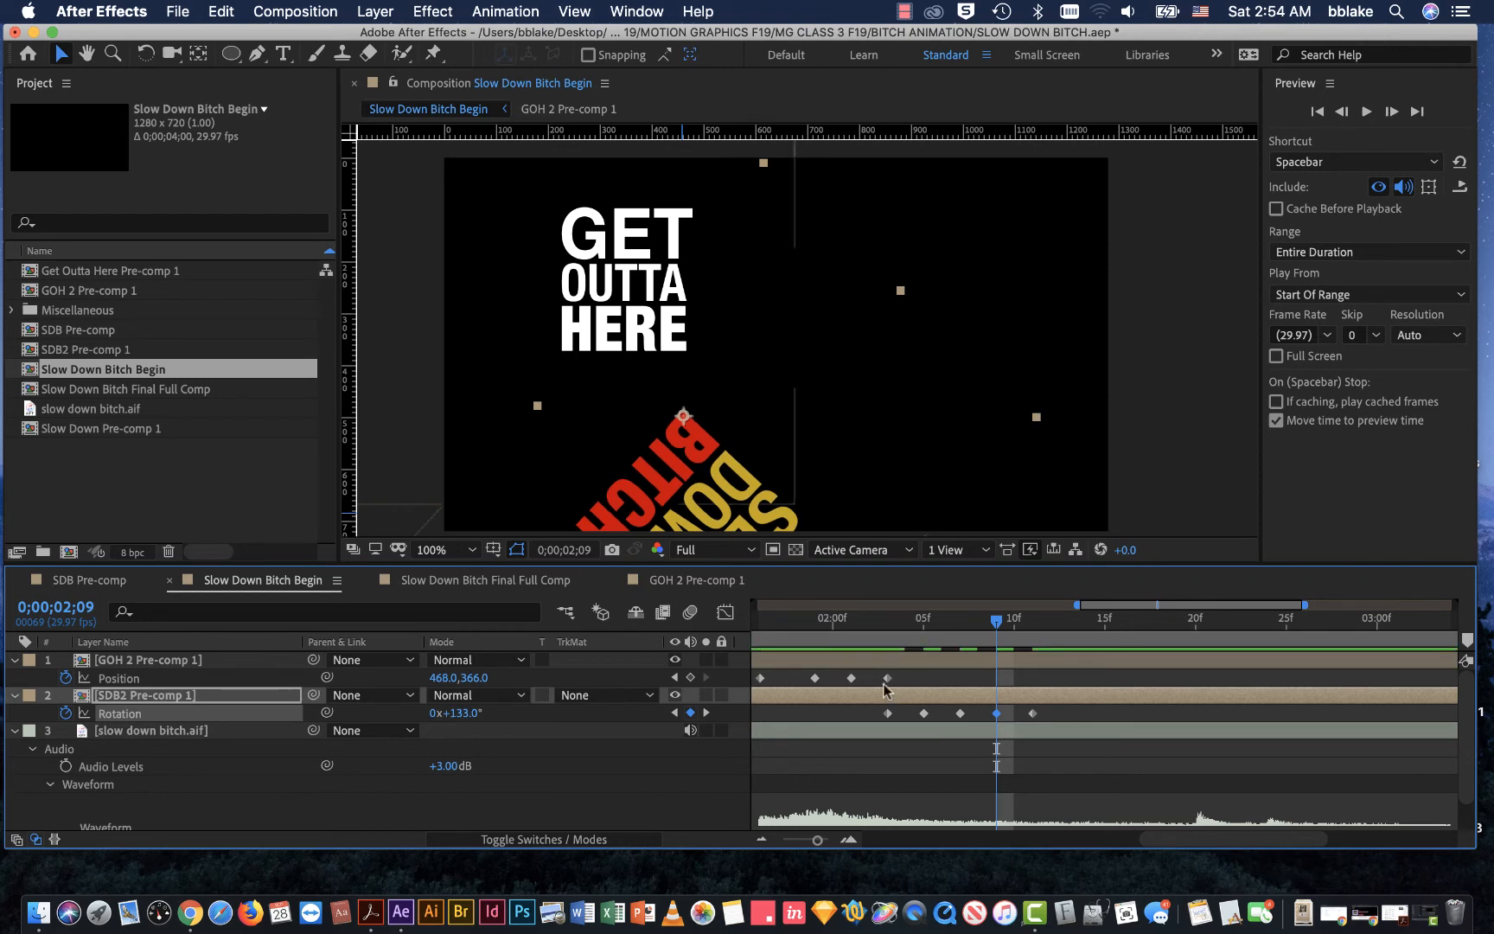
{"action": "left_click_drag", "start_coordinate": [999, 620], "coordinate": [1032, 621]}
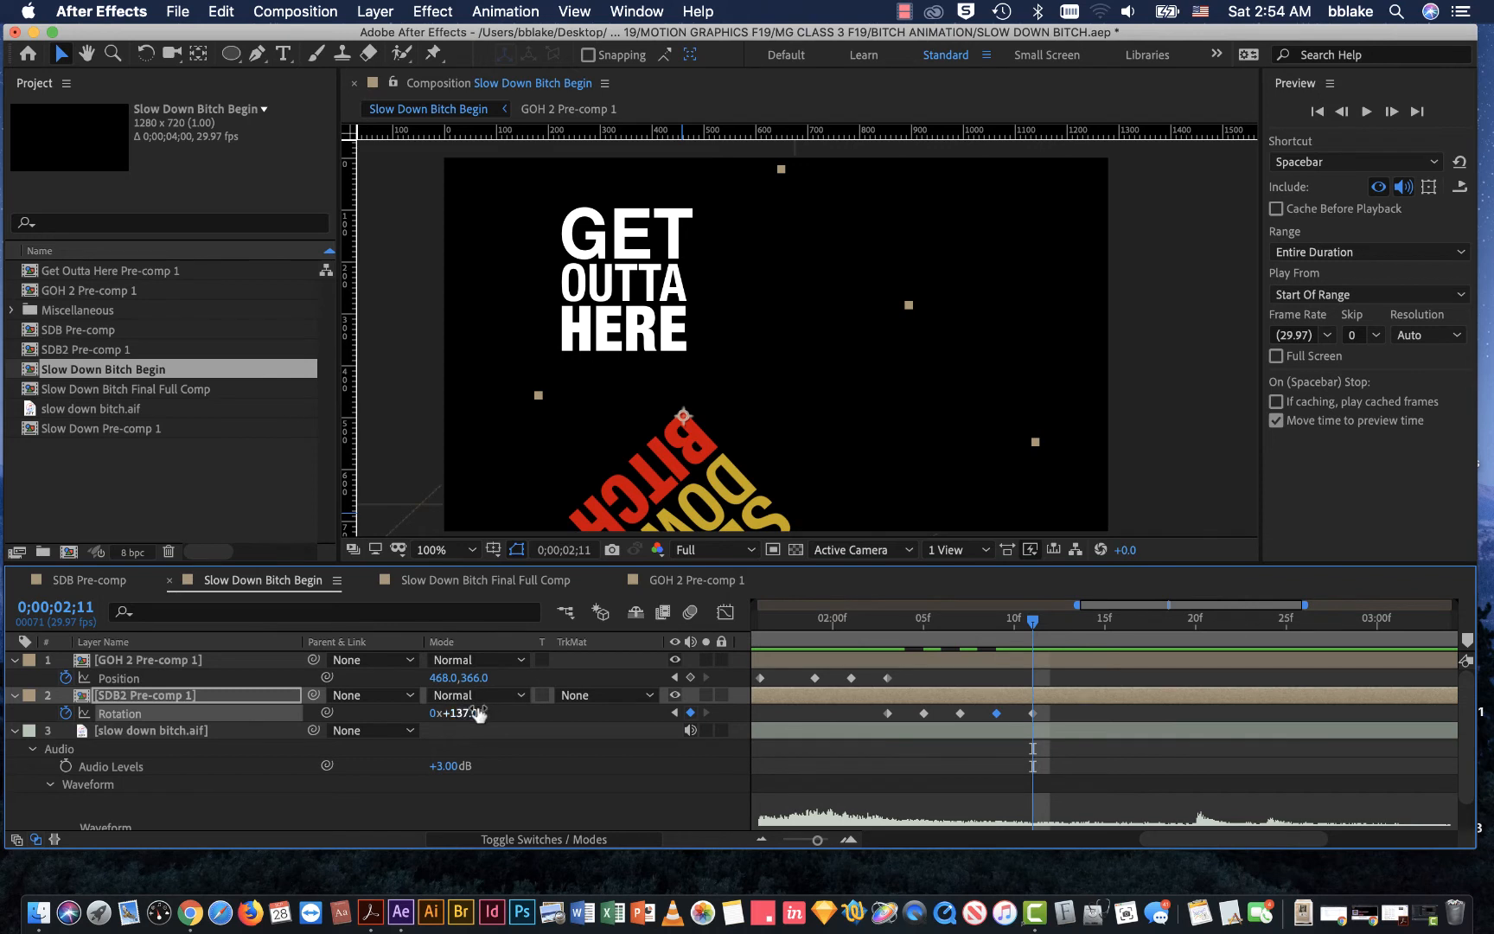
{"action": "left_click_drag", "start_coordinate": [472, 714], "coordinate": [463, 718]}
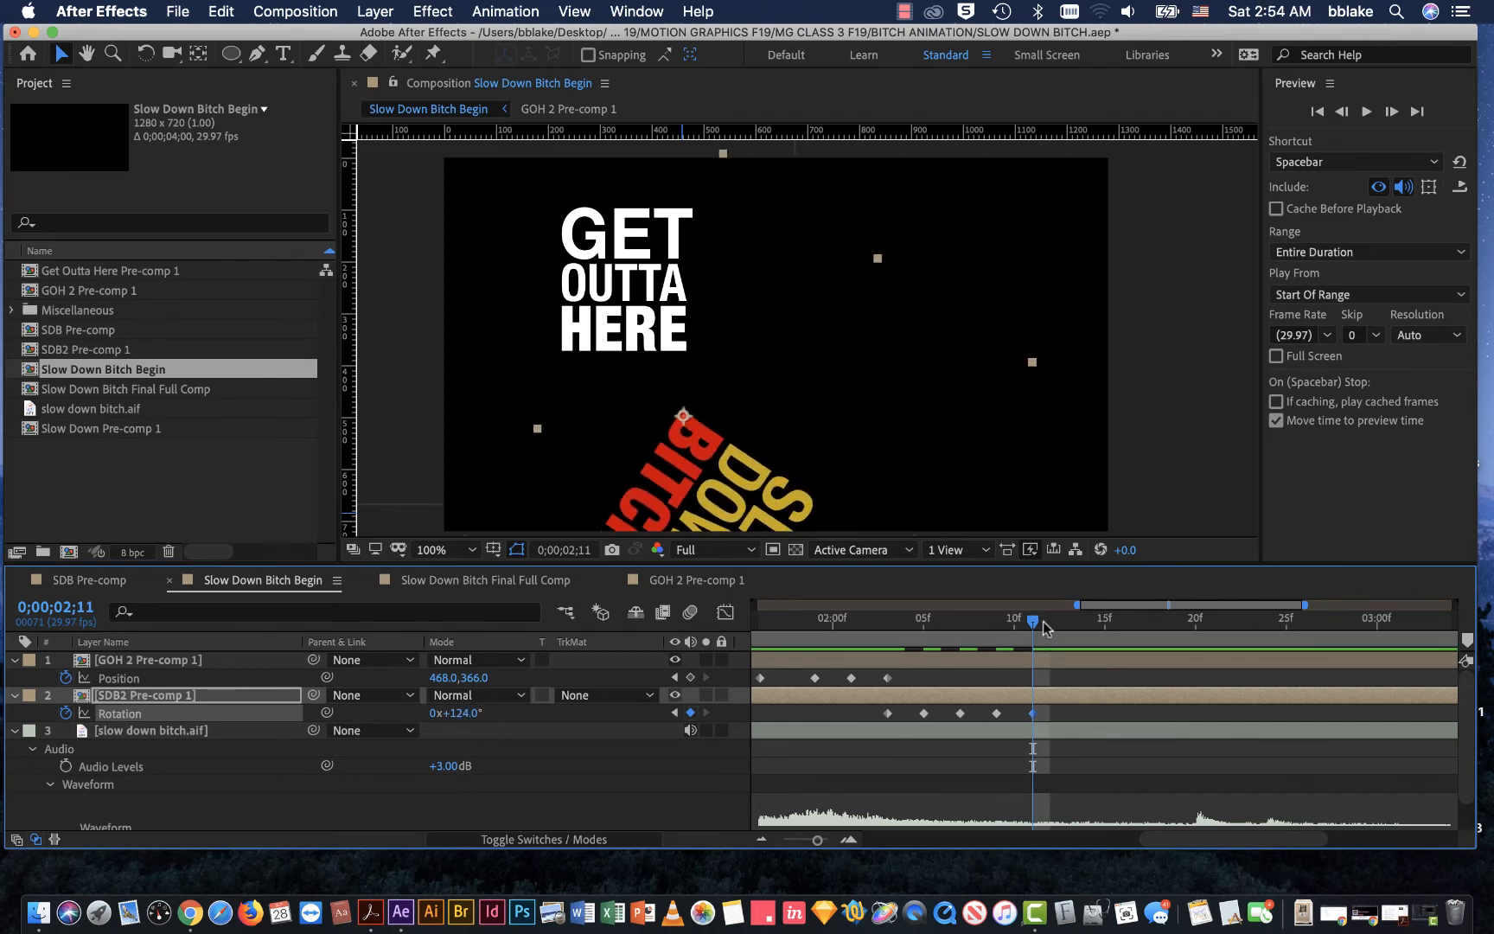
Step: Preview the swing, and add a 135° Rotation keyframe for SDB2 Pre-comp 1 at 0;00;02;13
{"action": "left_click_drag", "start_coordinate": [1037, 624], "coordinate": [923, 675]}
{"action": "key", "text": "space"}
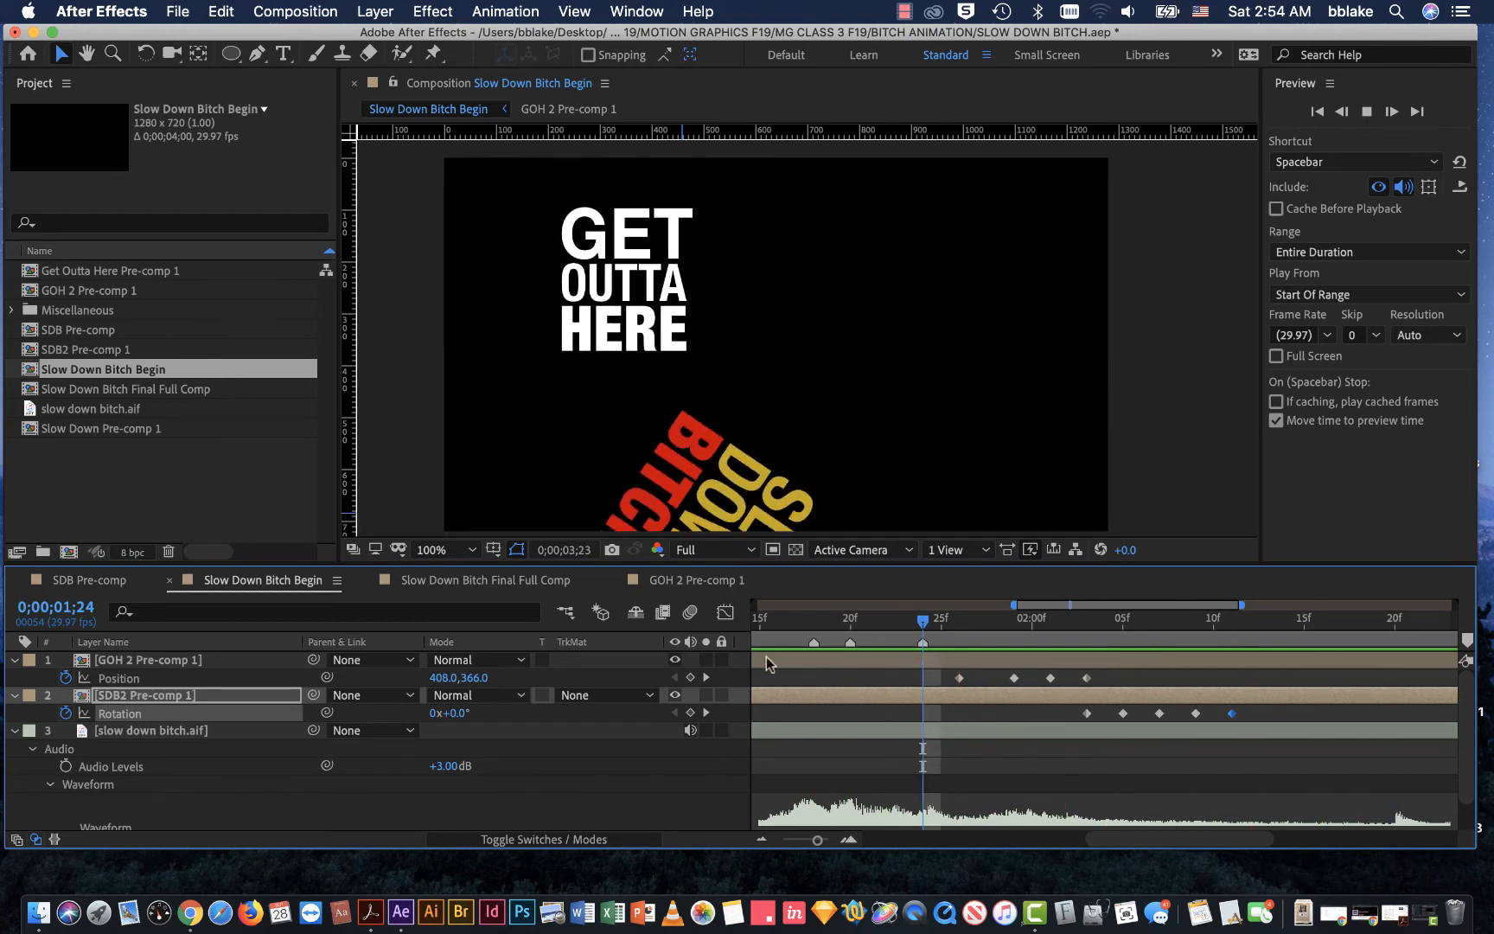
{"action": "left_click_drag", "start_coordinate": [923, 622], "coordinate": [1267, 696]}
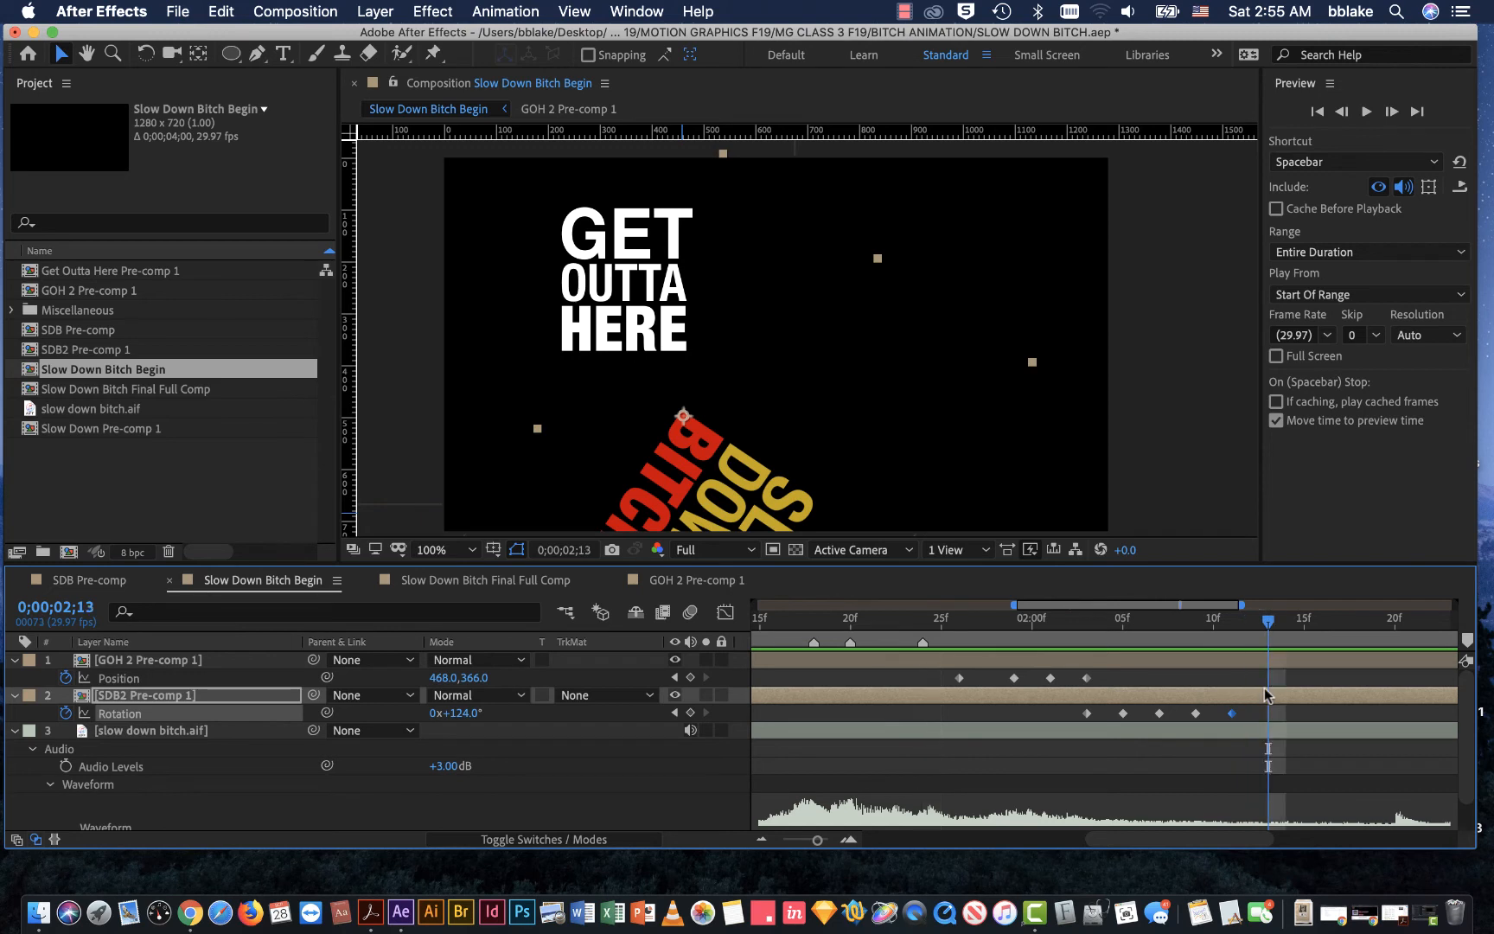
{"action": "mouse_move", "coordinate": [455, 712]}
{"action": "left_mouse_down"}
{"action": "mouse_move", "coordinate": [487, 713]}
{"action": "mouse_move", "coordinate": [480, 725]}
{"action": "left_mouse_up"}
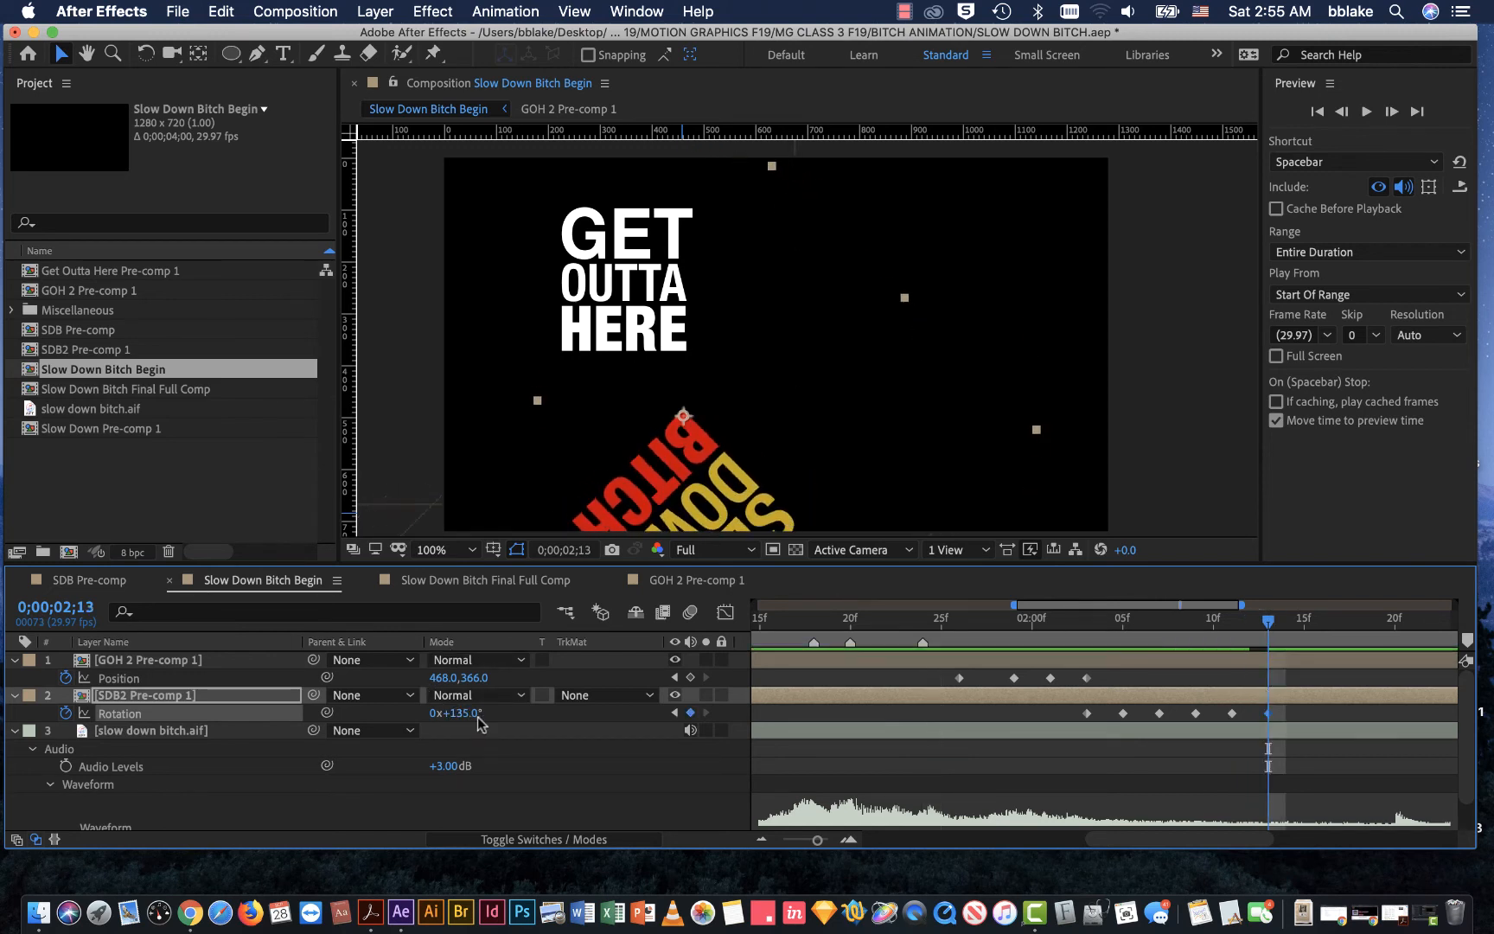
Step: Add a Position keyframe holding 468.0, 366.0 for GOH 2 Pre-comp 1 at 0;00;02;13
{"action": "left_click_drag", "start_coordinate": [1269, 622], "coordinate": [1279, 687]}
{"action": "left_click", "coordinate": [608, 277]}
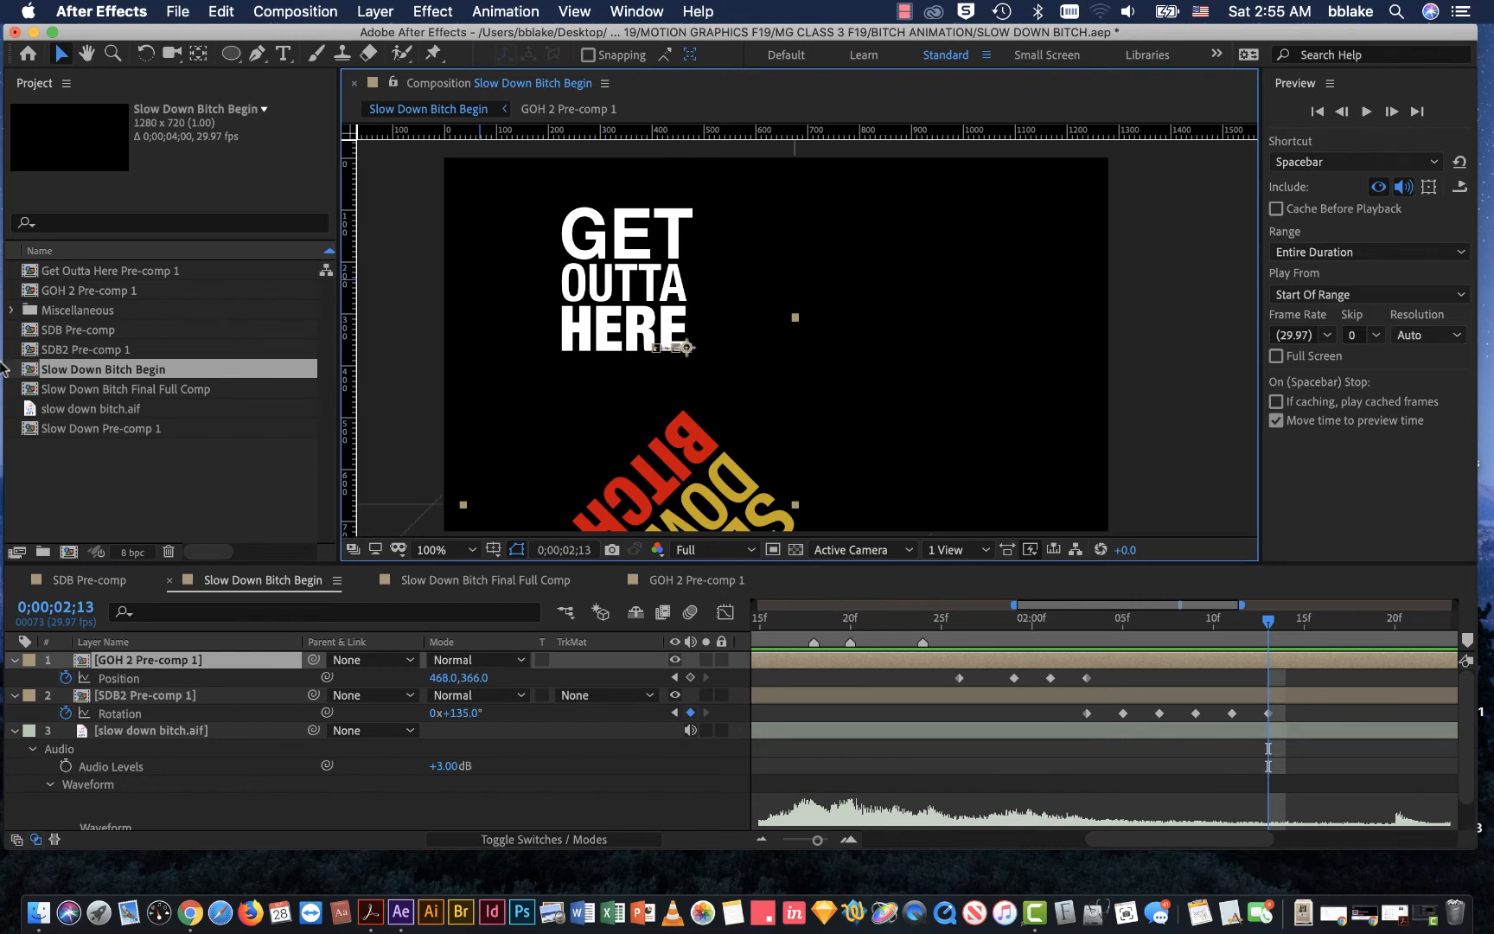
{"action": "left_click", "coordinate": [117, 664]}
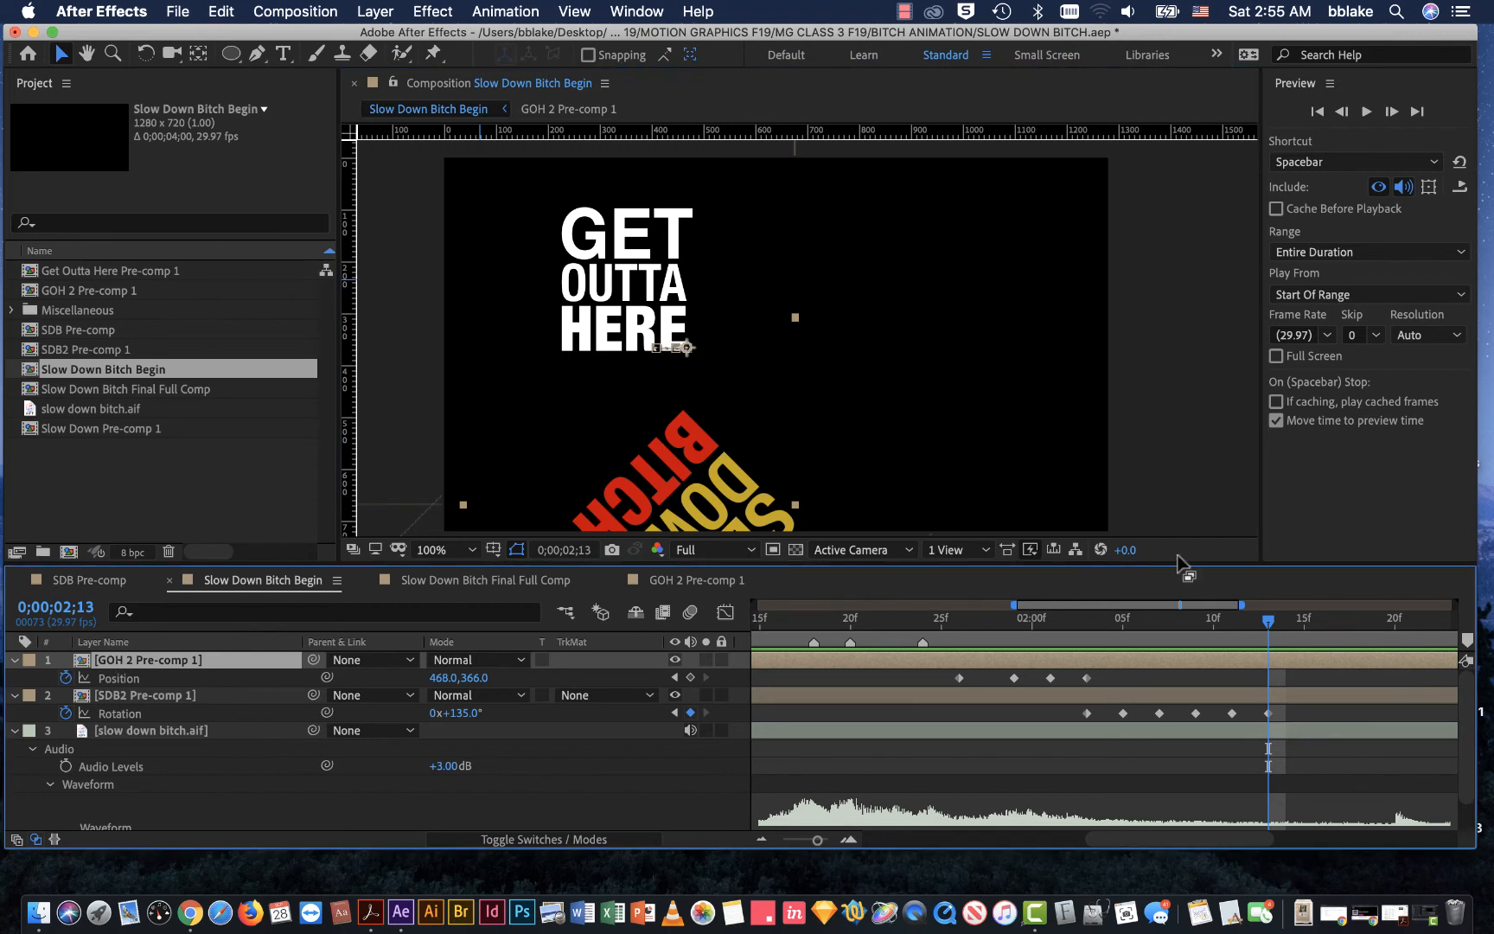
{"action": "left_click", "coordinate": [690, 679]}
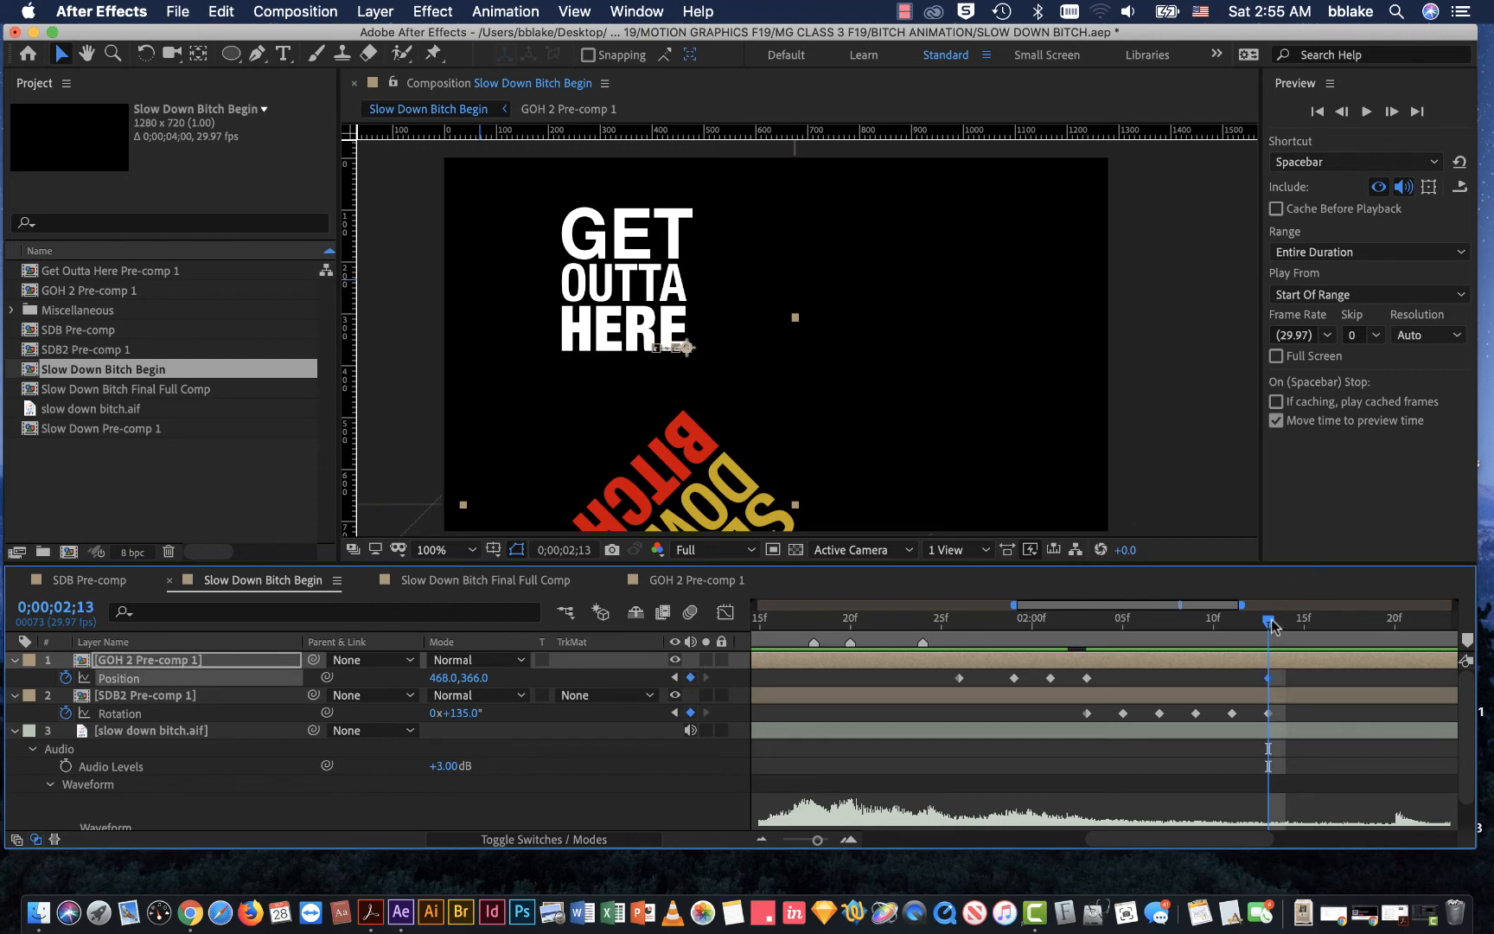
Step: Drop GET OUTTA HERE out of frame with Position 468.0, 1191.0 at 0;00;02;16, and review the motion
{"action": "left_click_drag", "start_coordinate": [1275, 621], "coordinate": [1323, 620]}
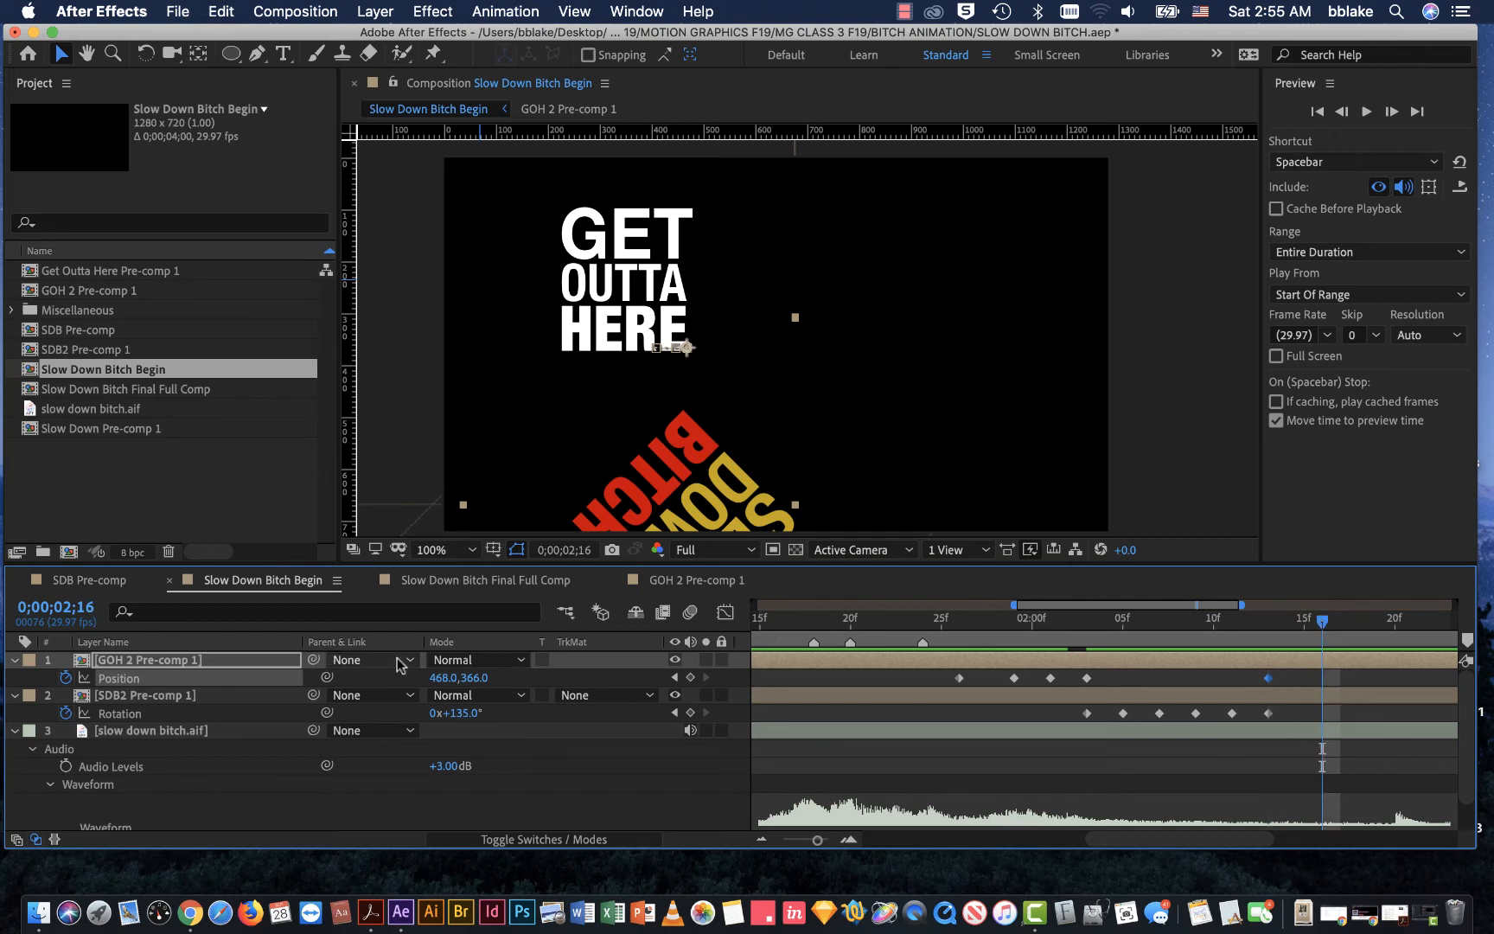
{"action": "left_click_drag", "start_coordinate": [463, 678], "coordinate": [1201, 795]}
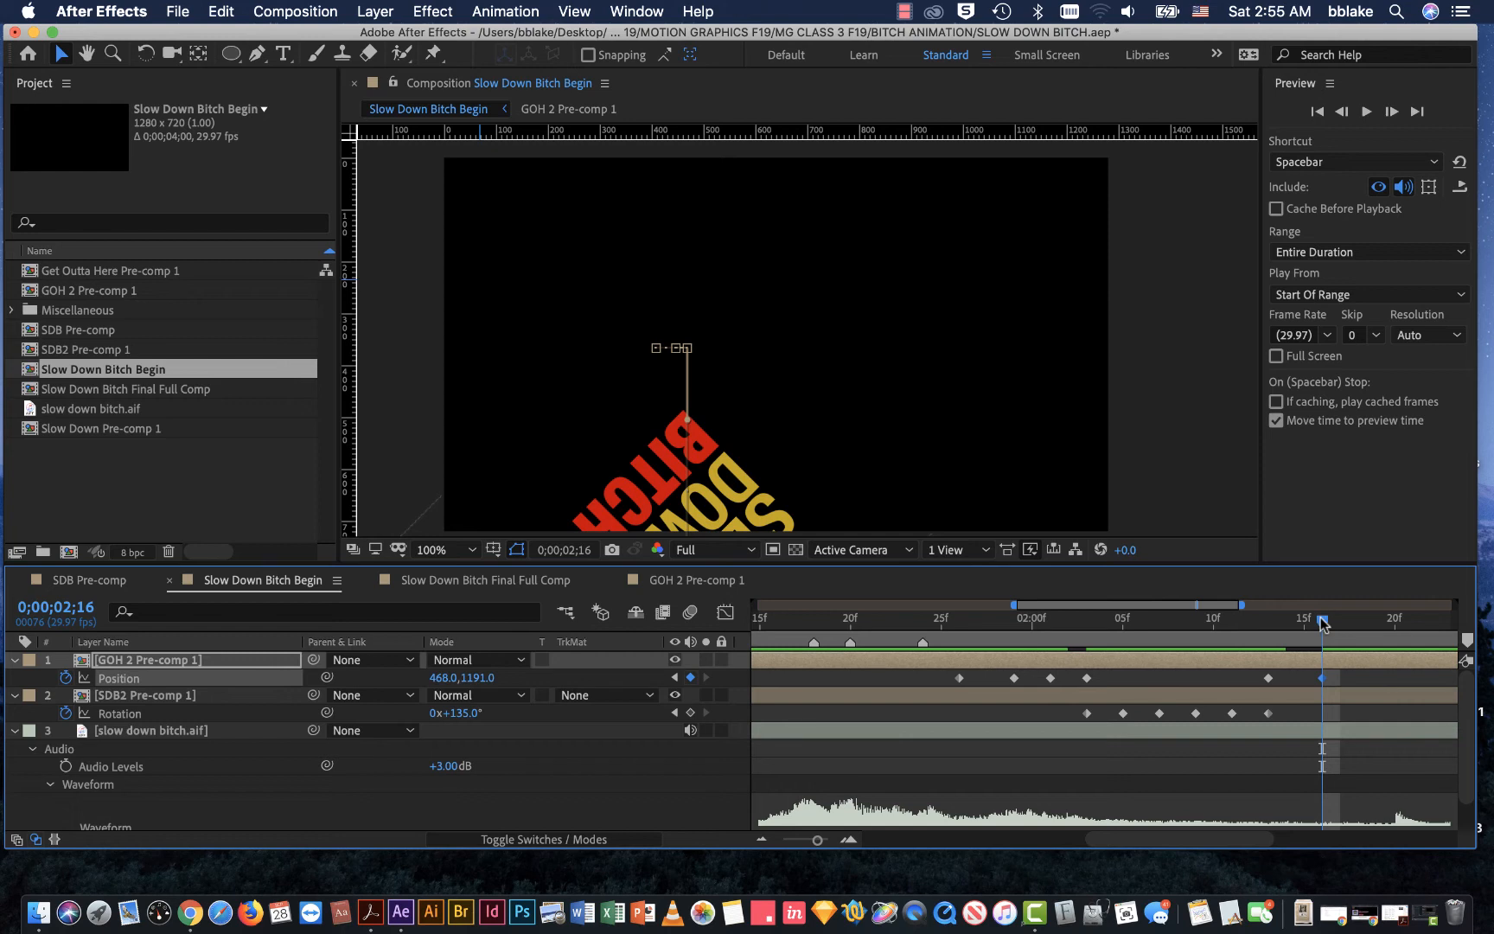
{"action": "left_click_drag", "start_coordinate": [1322, 621], "coordinate": [1122, 620]}
{"action": "key", "text": "space"}
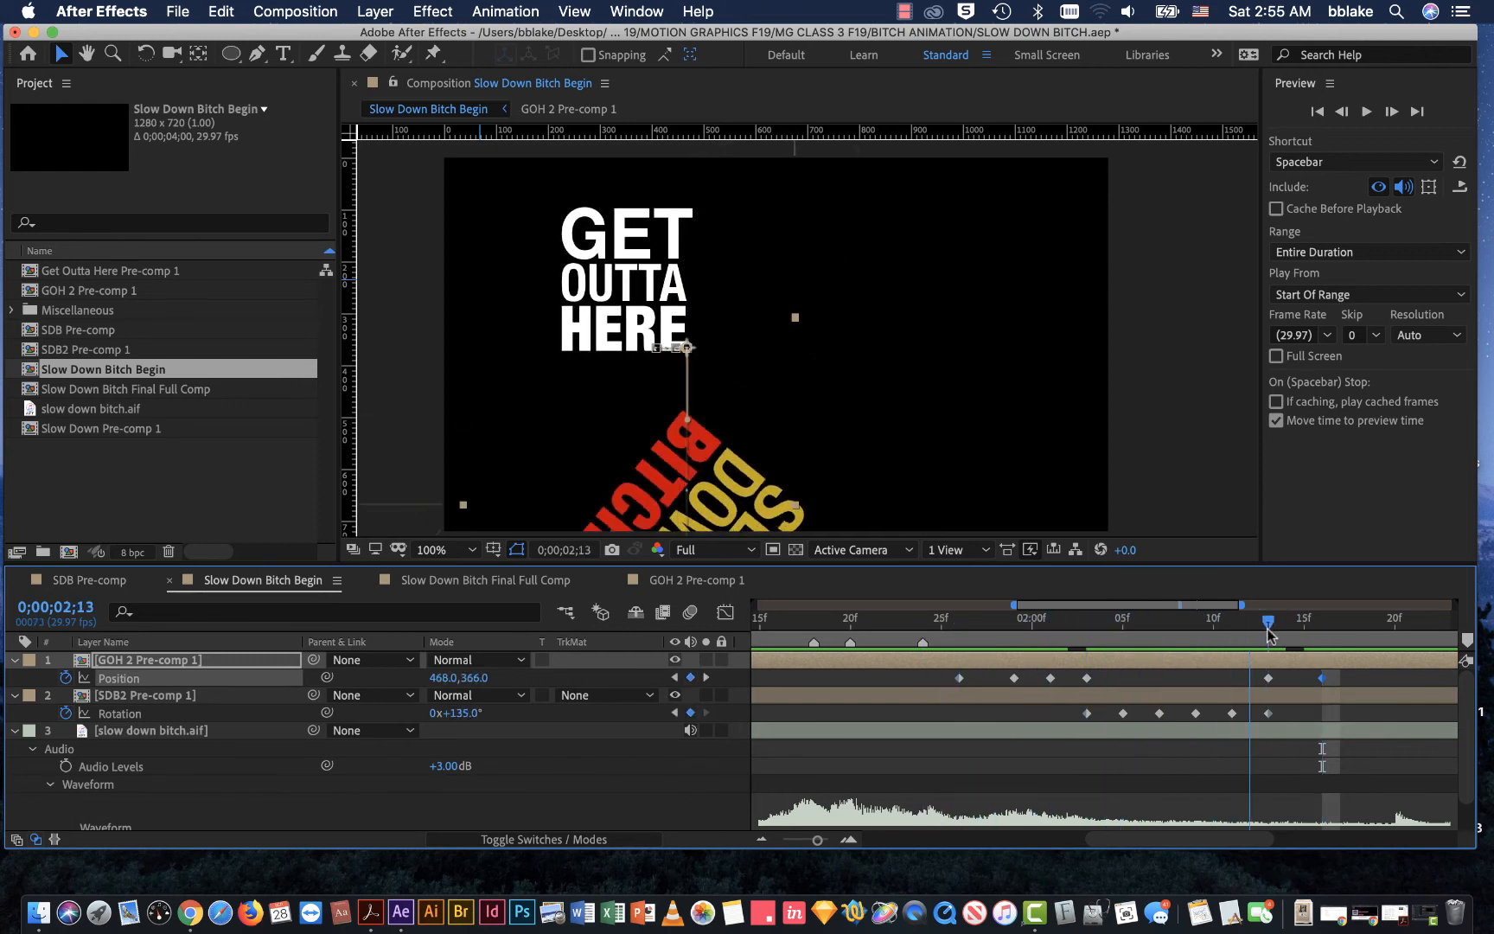
Step: Save the project and preview the whole animation from the first frame
{"action": "key", "text": "space"}
{"action": "key", "text": "Home"}
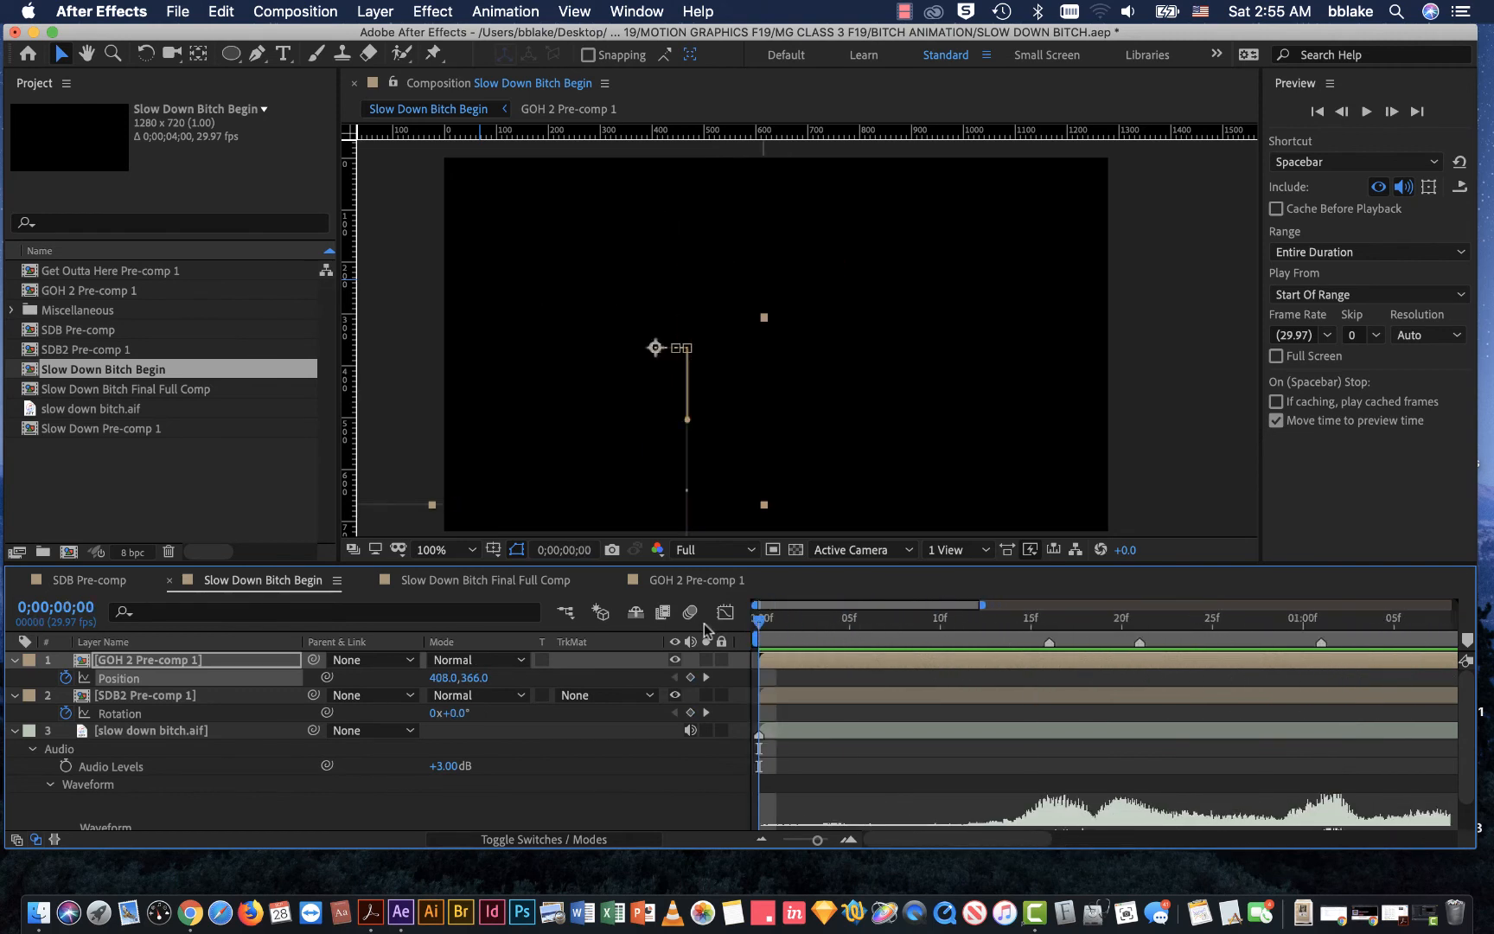
{"action": "key", "text": "super+s"}
{"action": "left_click", "coordinate": [1366, 111]}
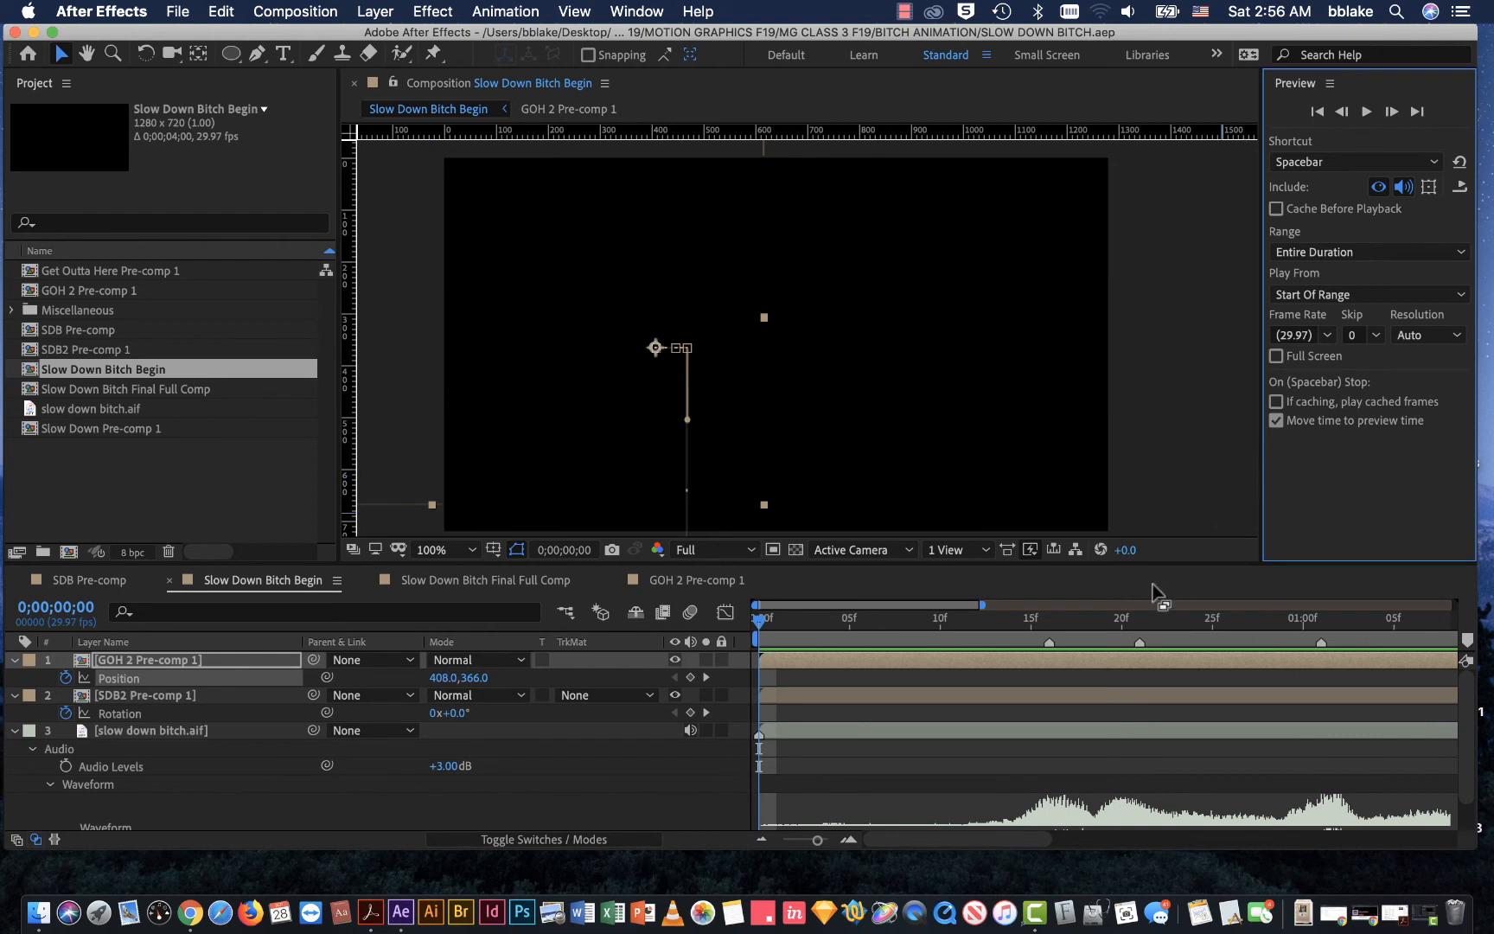
Step: Shift GOH 2 Pre-comp 1's two drop Position keyframes earlier to 0;00;02;09 and 0;00;02;12, and scrub through the motion
{"action": "left_click_drag", "start_coordinate": [1093, 636], "coordinate": [1129, 665]}
{"action": "key", "text": "minus"}
{"action": "key", "text": "minus"}
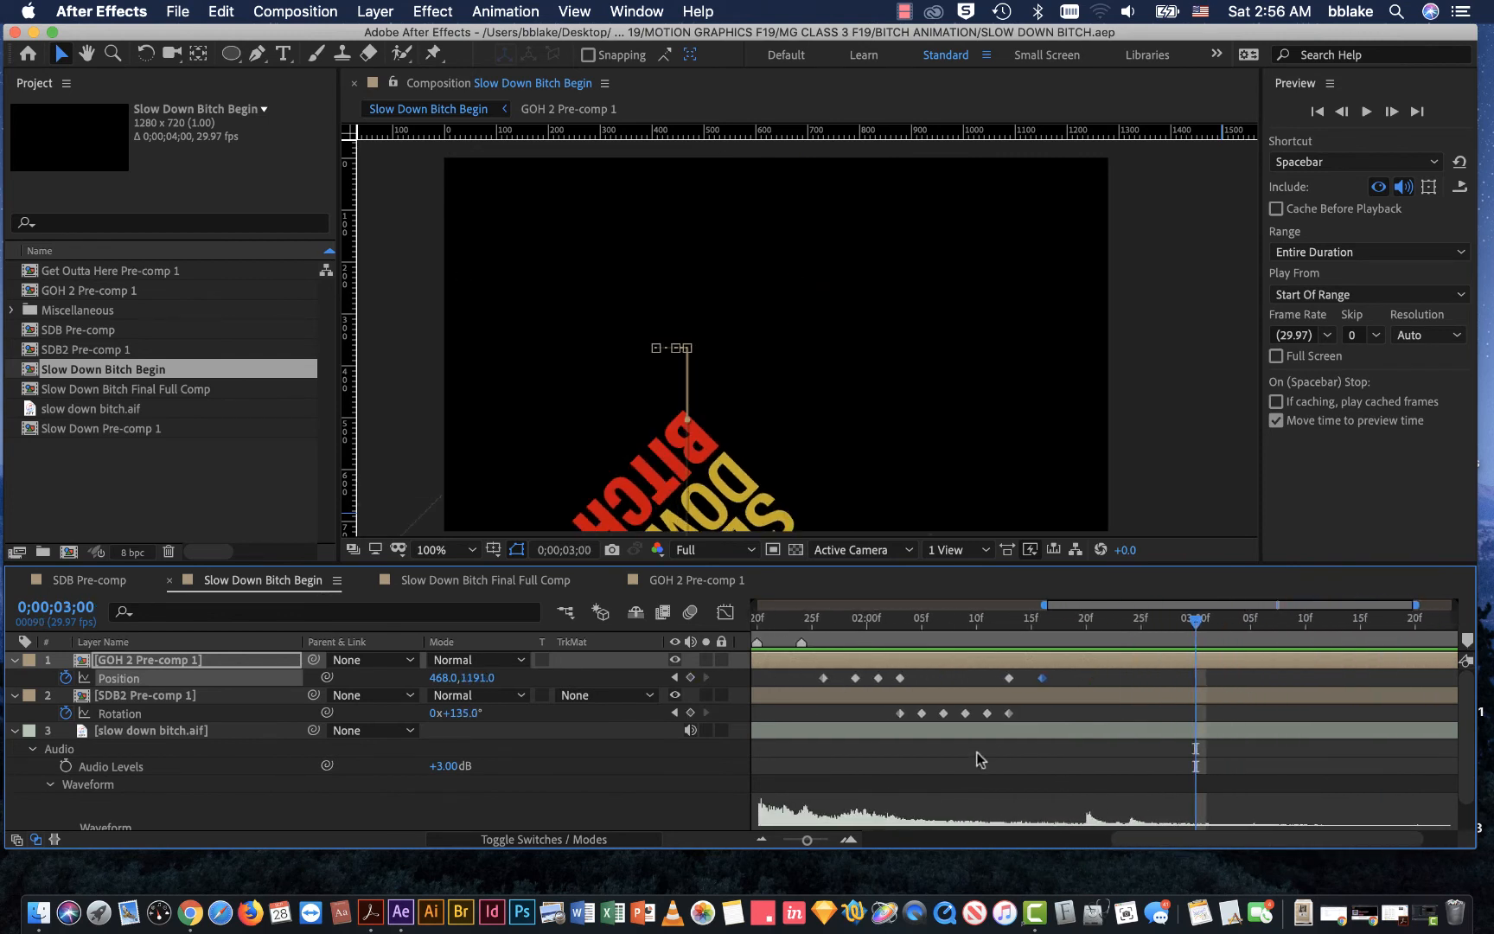
{"action": "left_click_drag", "start_coordinate": [894, 620], "coordinate": [977, 630]}
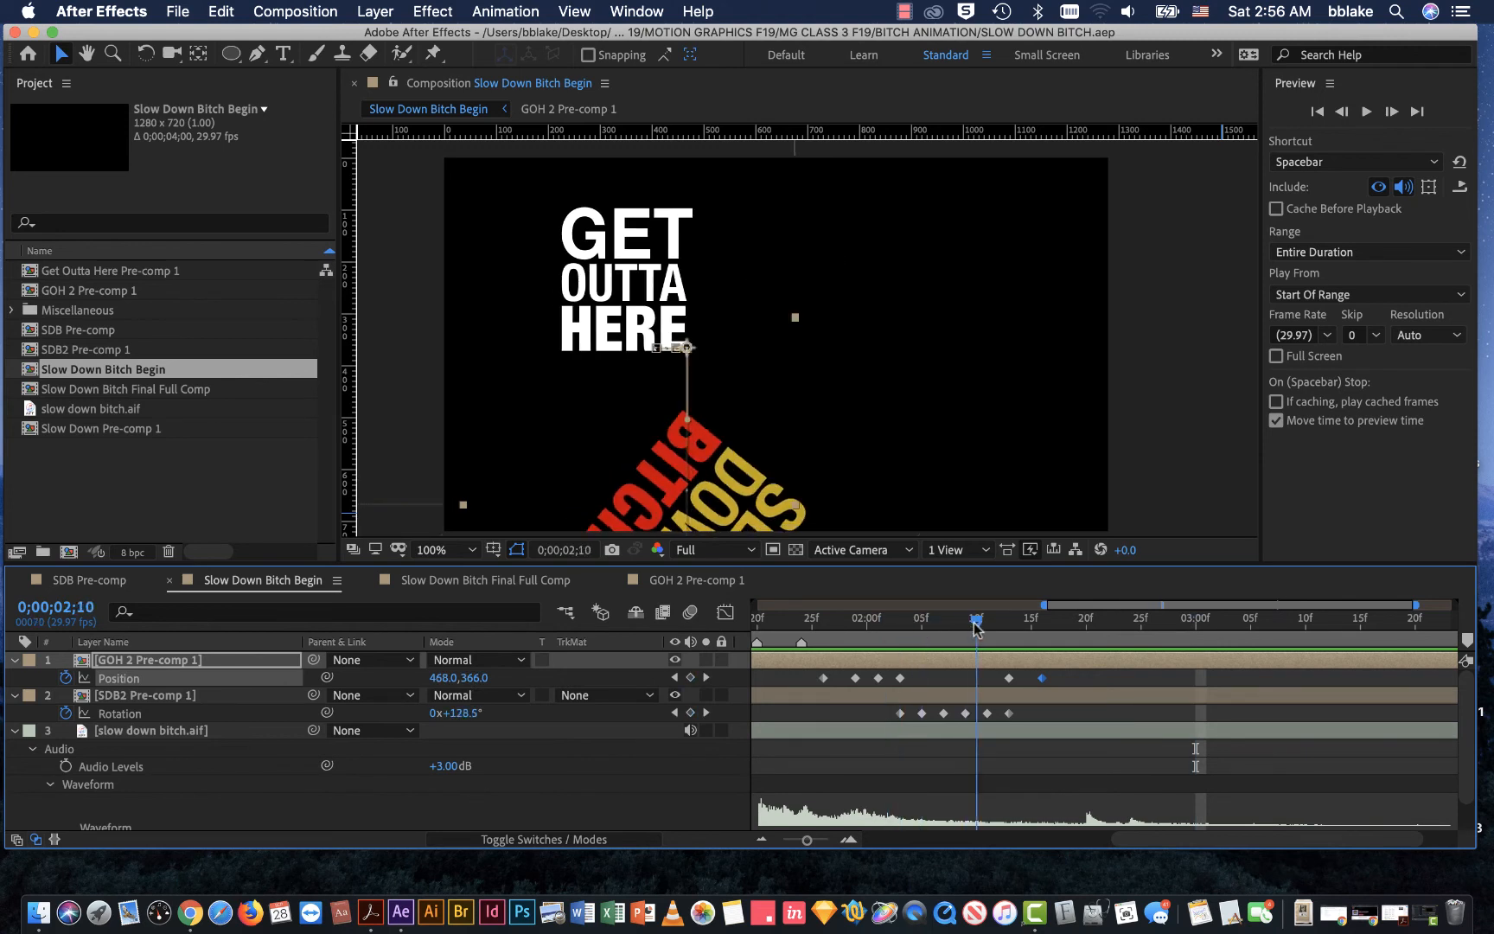
{"action": "scroll", "coordinate": [983, 666], "scroll_direction": "down", "scroll_amount": 1}
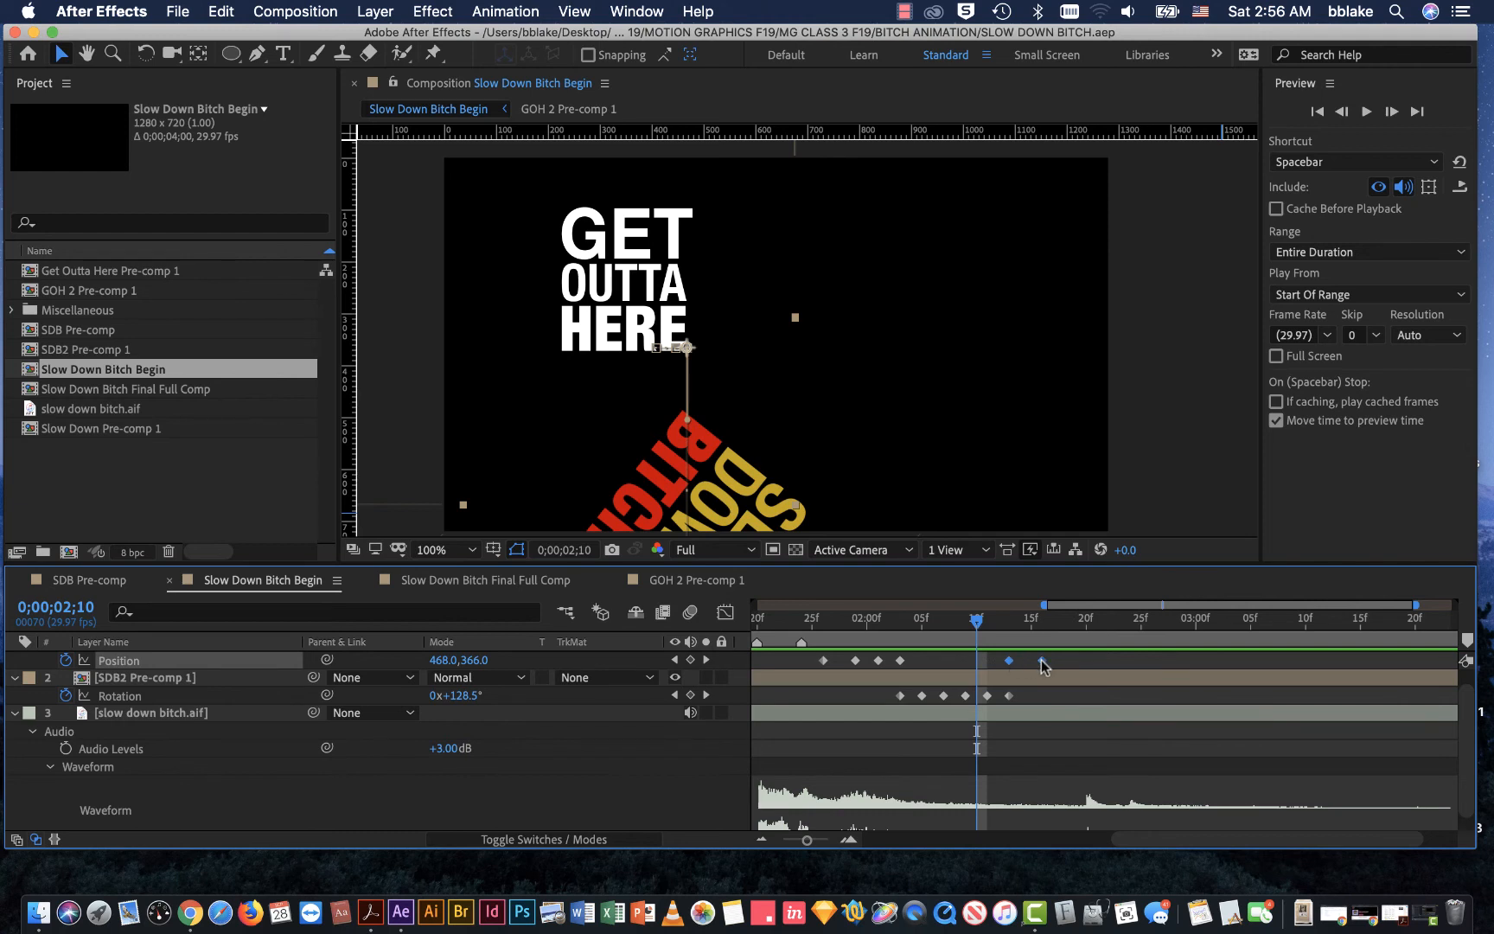
{"action": "key", "text": "Delete"}
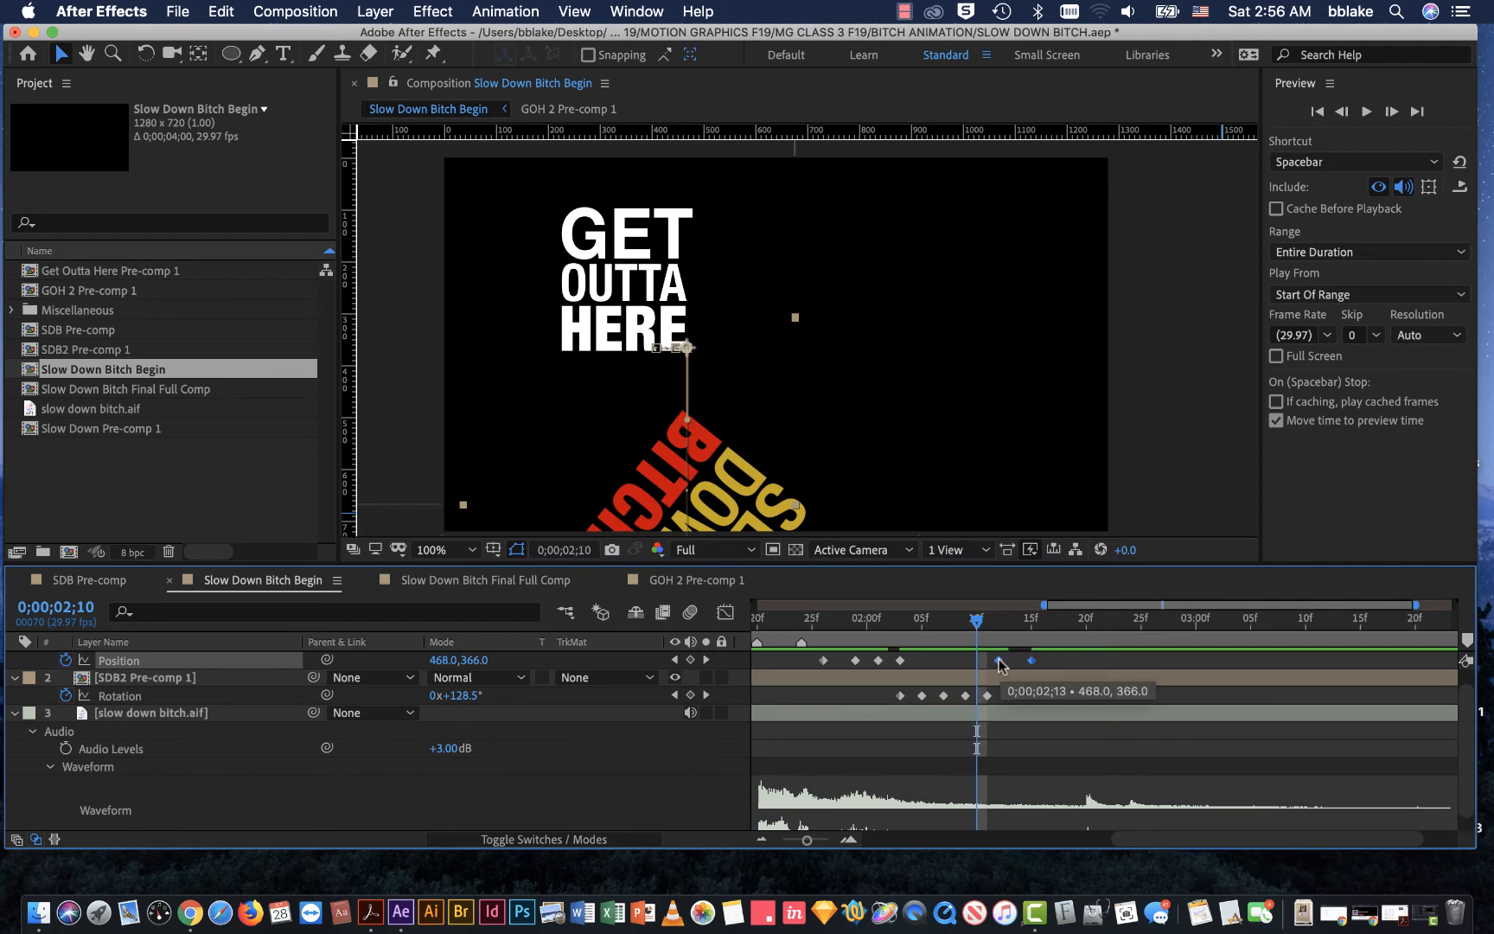
{"action": "left_click_drag", "start_coordinate": [971, 623], "coordinate": [965, 661]}
{"action": "left_click", "coordinate": [1044, 619]}
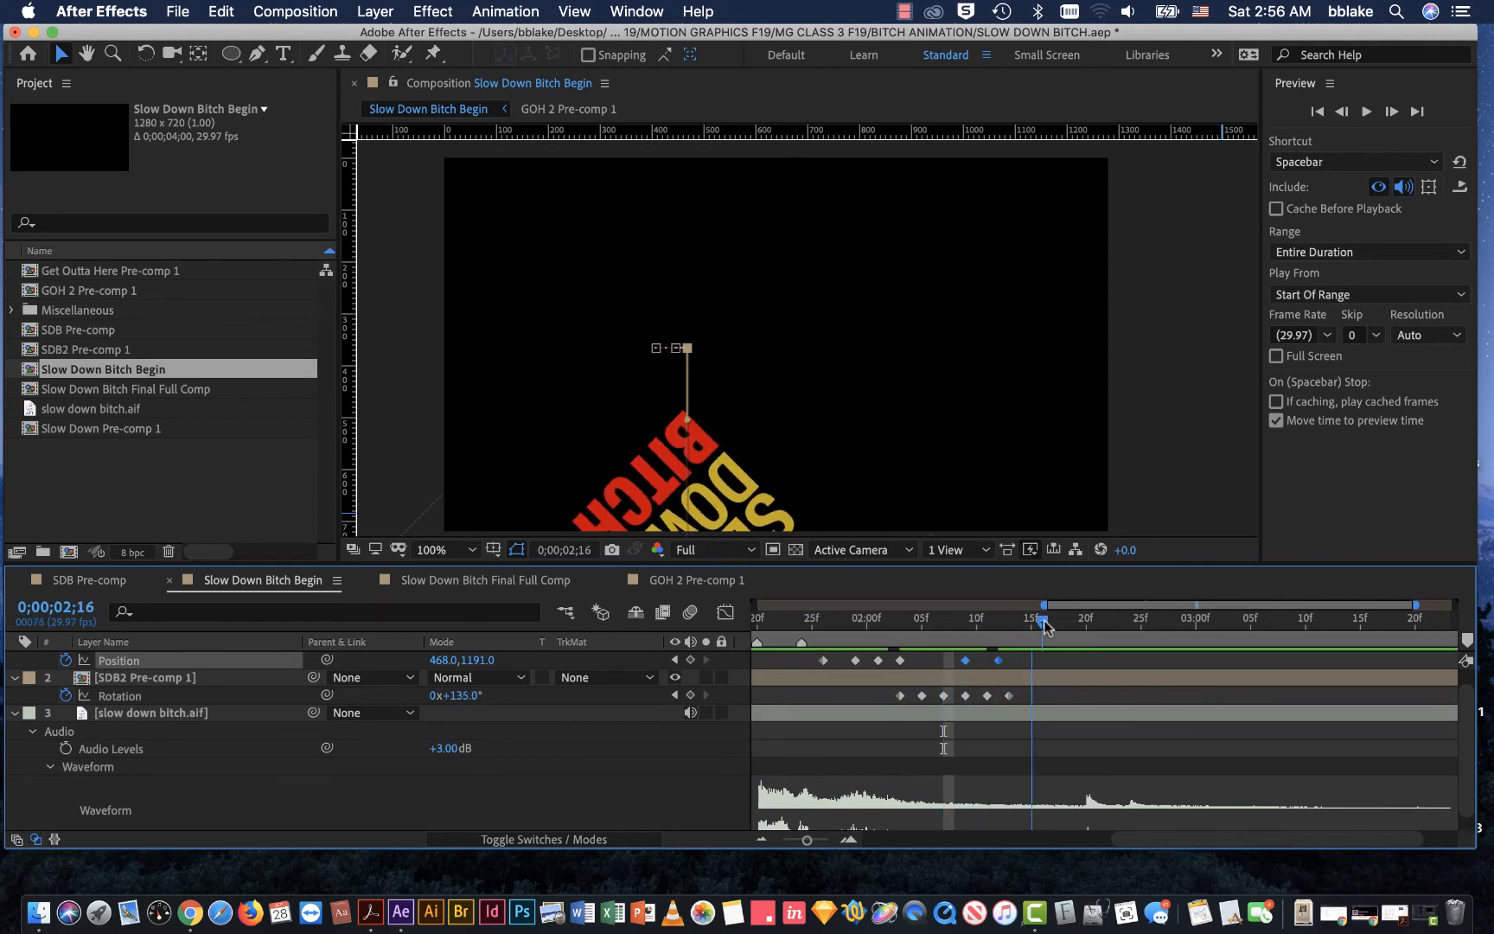
{"action": "left_click_drag", "start_coordinate": [1045, 622], "coordinate": [932, 639]}
Step: Move GOH 2 Pre-comp 1's two drop Position keyframes together to 0;00;02;11 and 0;00;02;14
{"action": "left_click", "coordinate": [992, 659]}
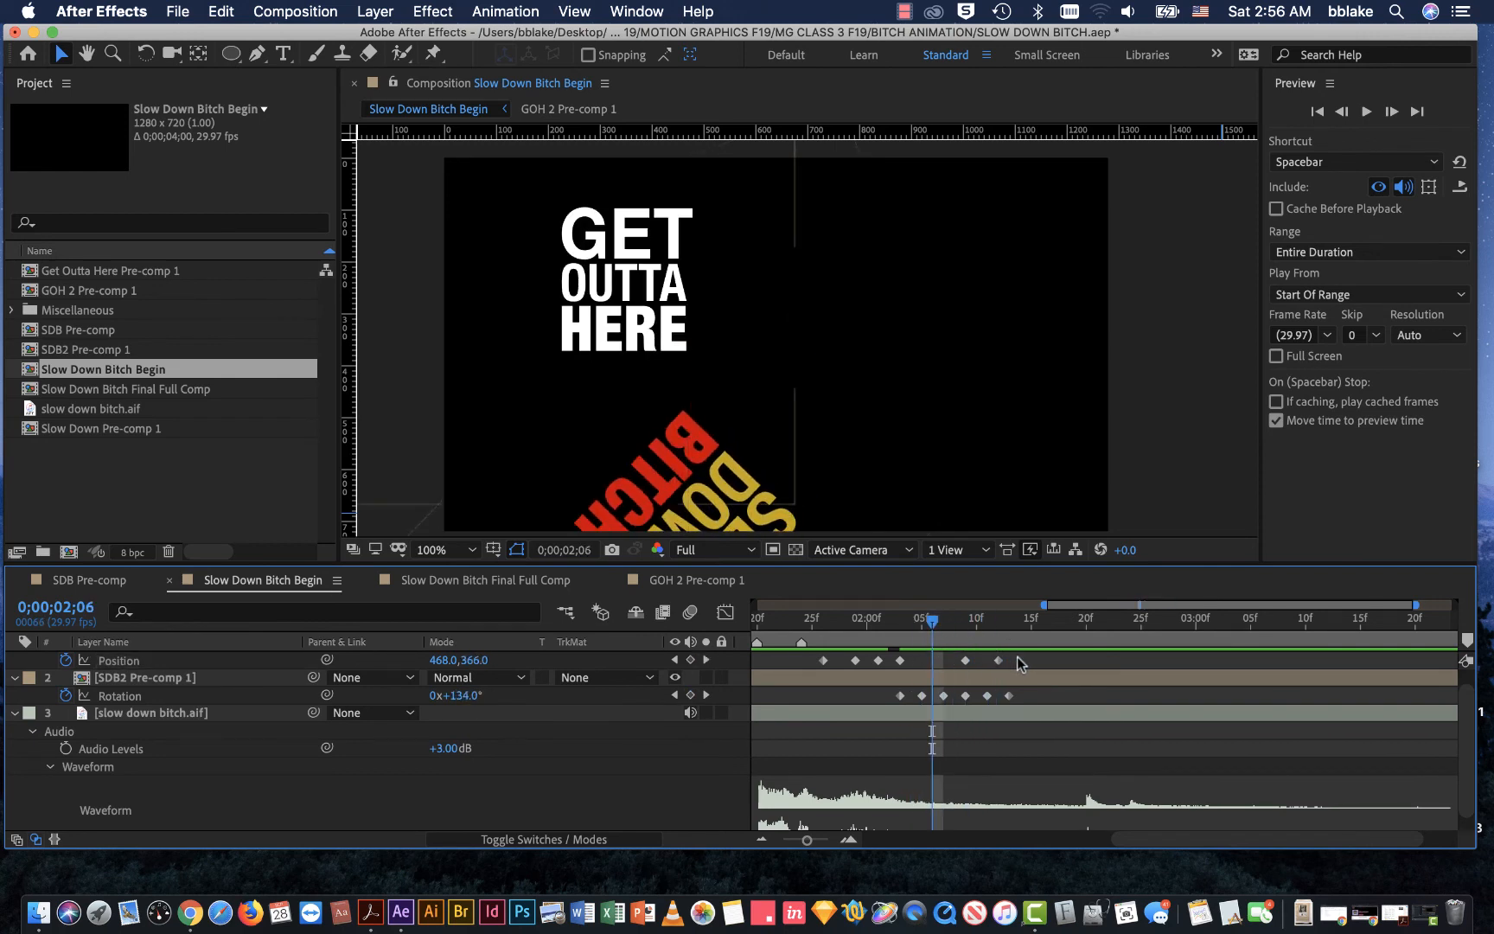
{"action": "left_click", "coordinate": [965, 661]}
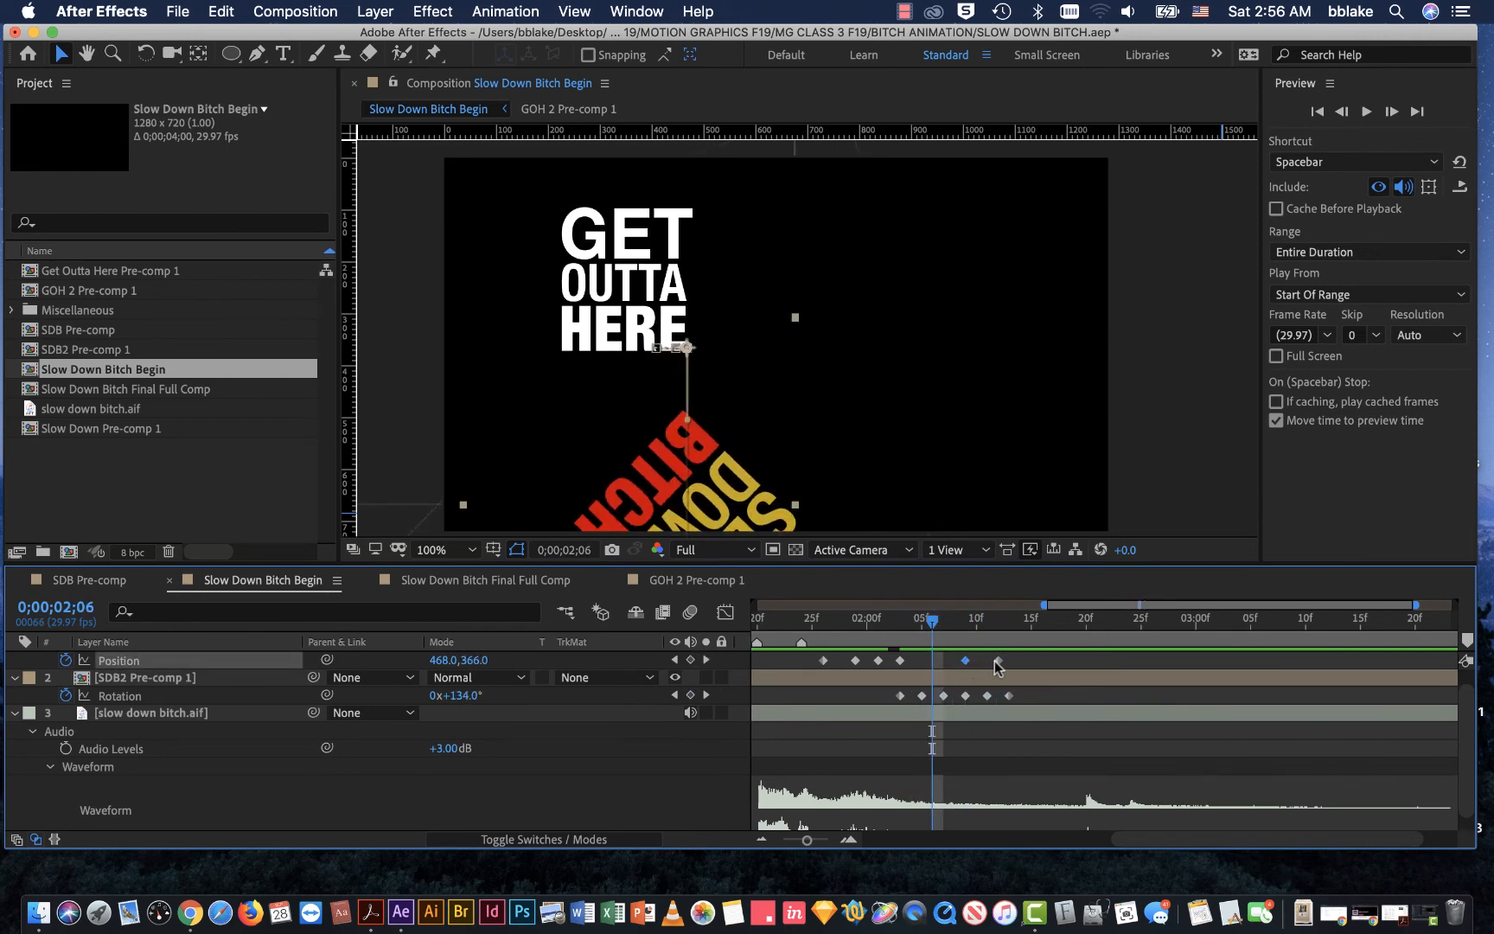
{"action": "left_click", "coordinate": [962, 663]}
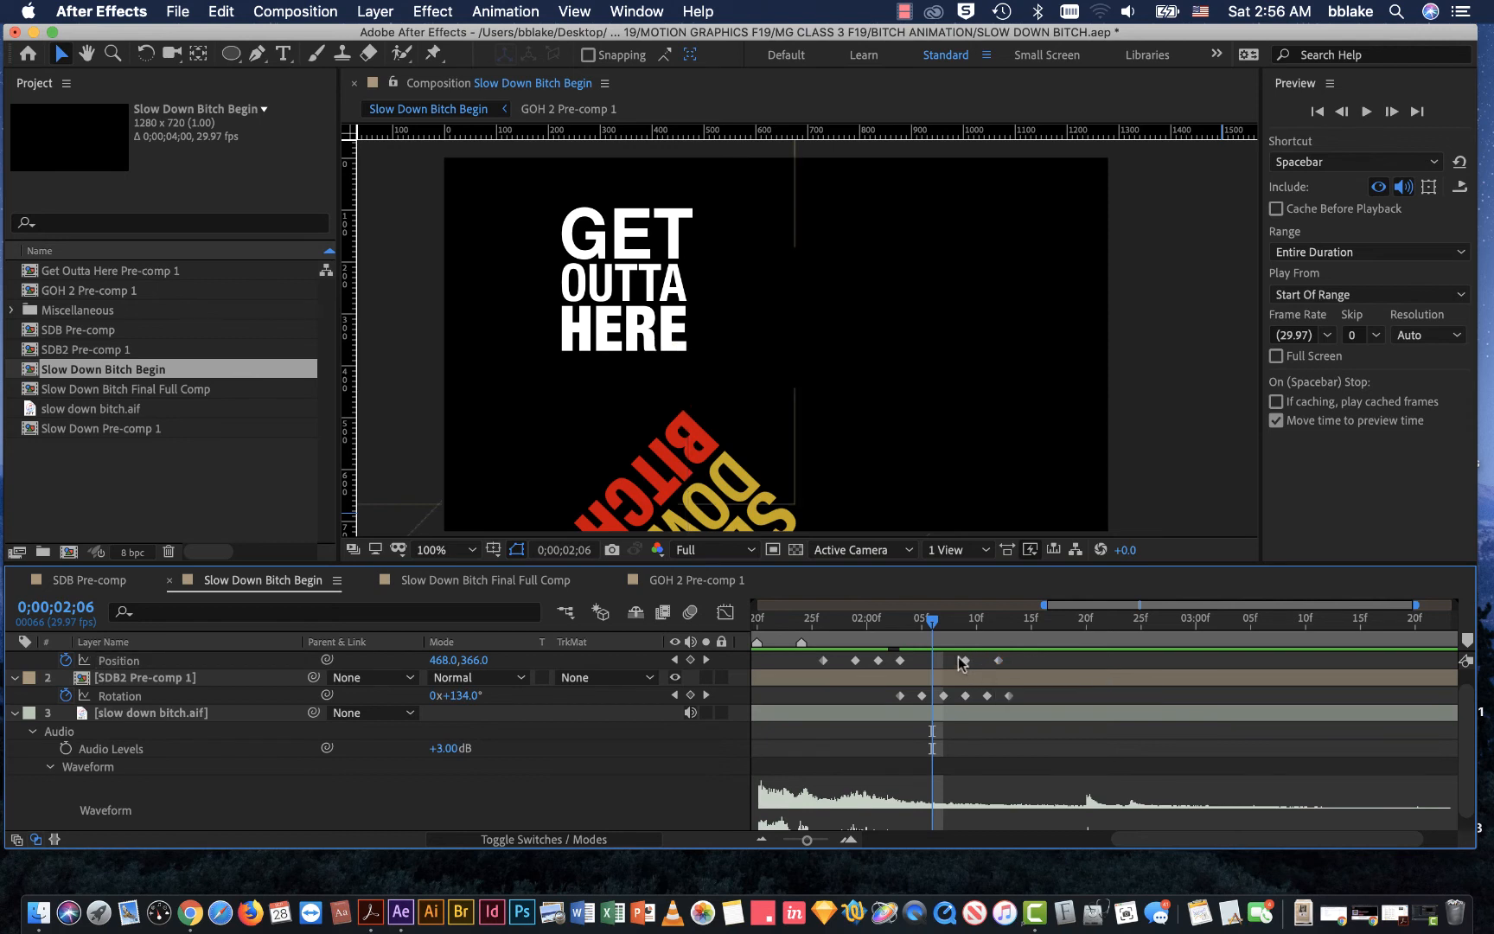
{"action": "left_click", "coordinate": [964, 661]}
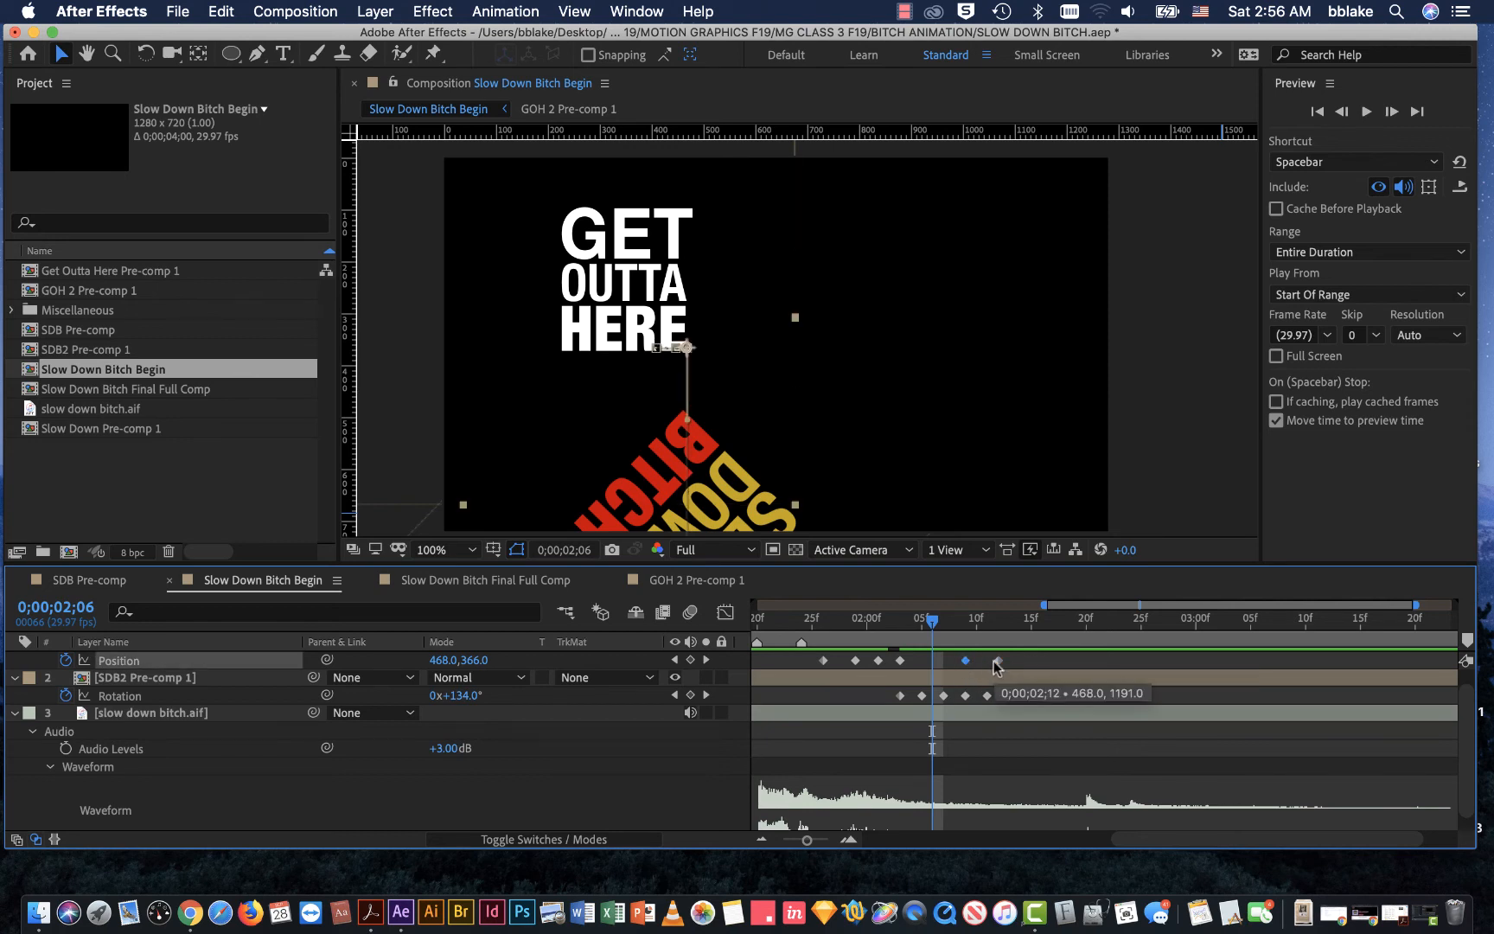
{"action": "left_click_drag", "start_coordinate": [999, 661], "coordinate": [1020, 664]}
{"action": "left_click_drag", "start_coordinate": [934, 622], "coordinate": [968, 624]}
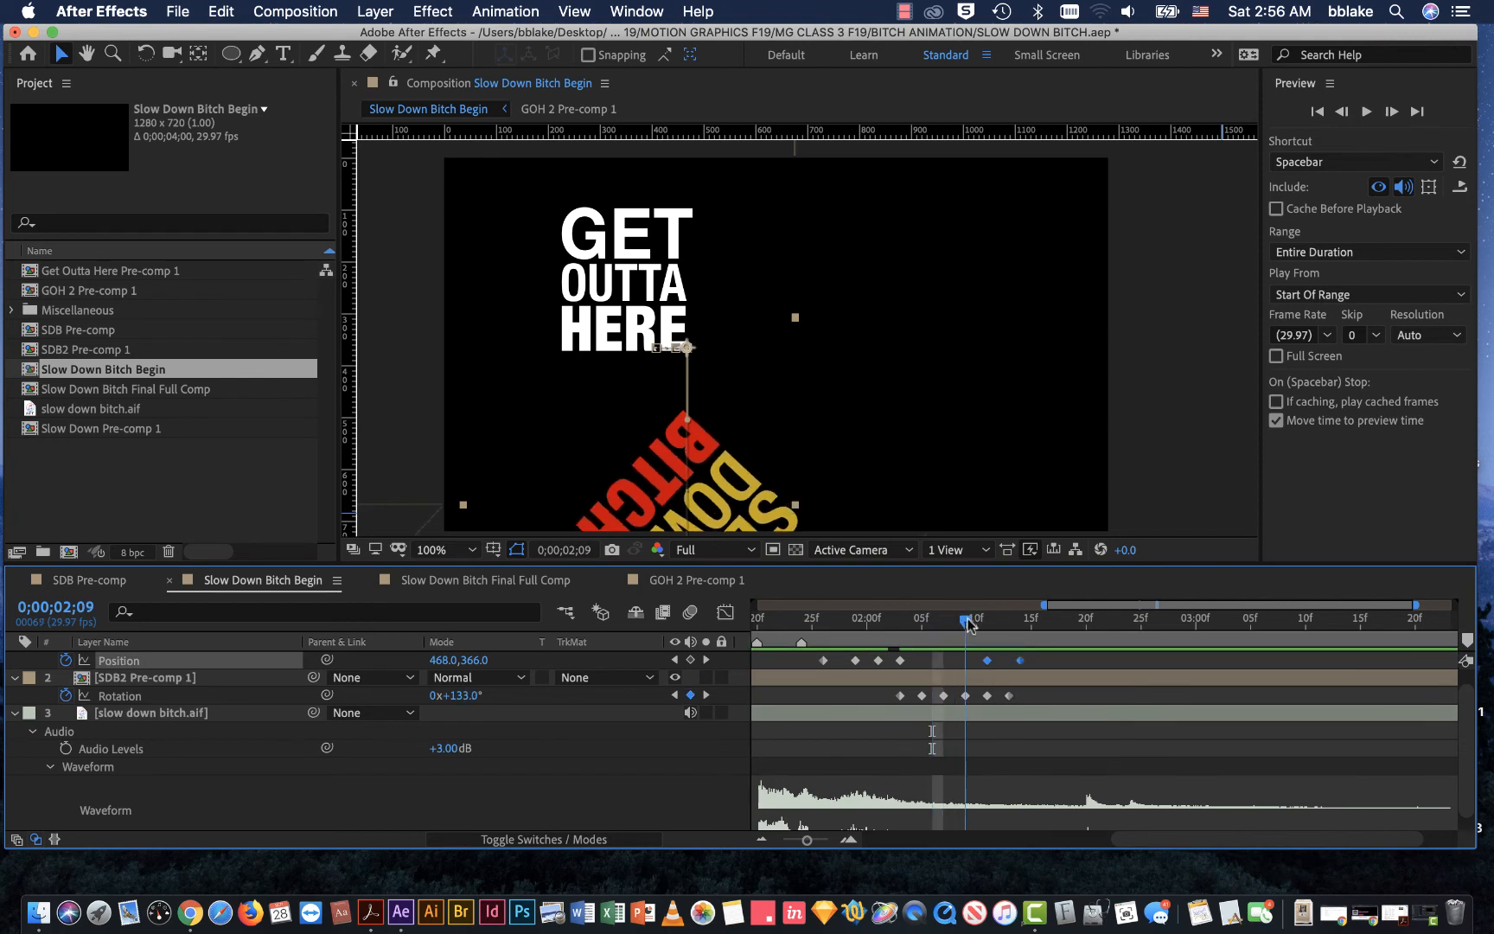
Step: Expand SDB2 Pre-comp 1's transform properties and add a Position keyframe holding 462.0, 498.0 at 0;00;02;12
{"action": "left_click", "coordinate": [14, 678]}
{"action": "left_click", "coordinate": [15, 678]}
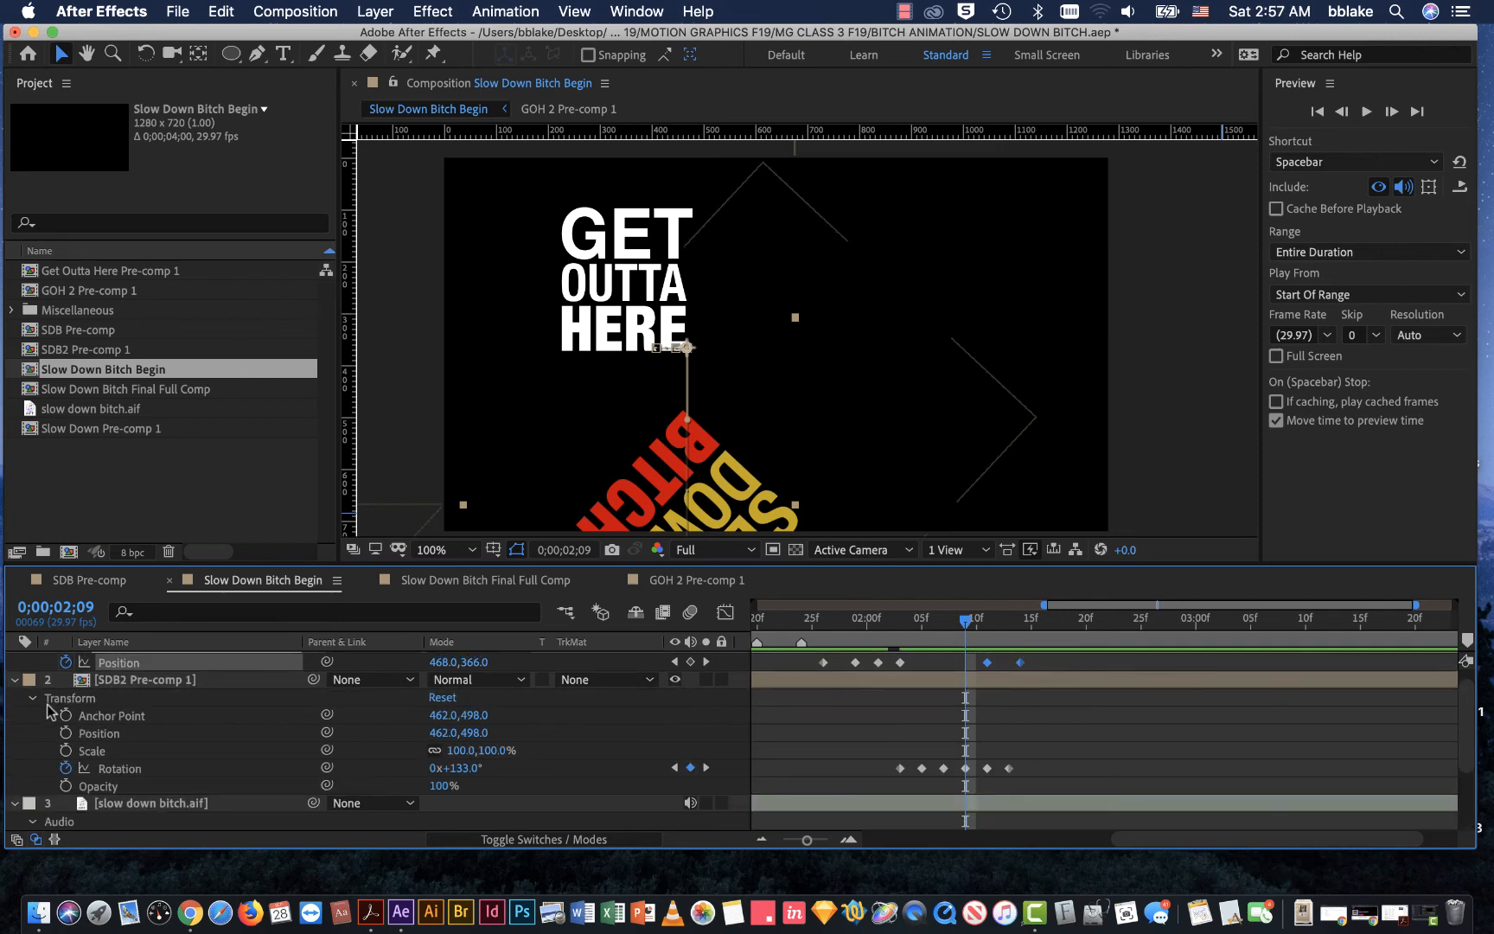
{"action": "key", "text": "F12"}
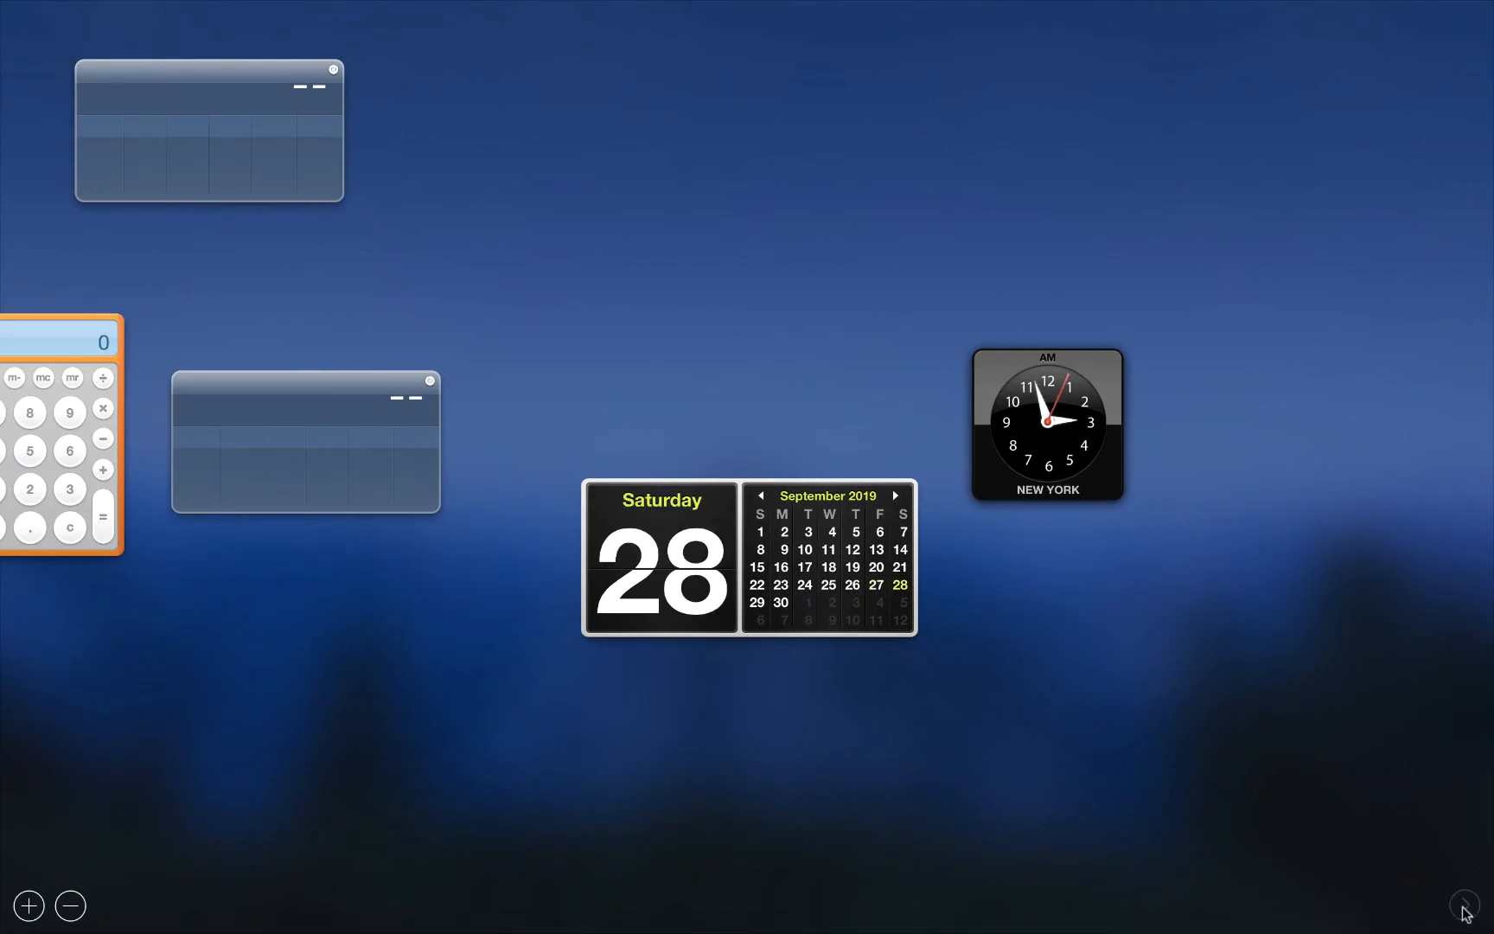
{"action": "key", "text": "F12"}
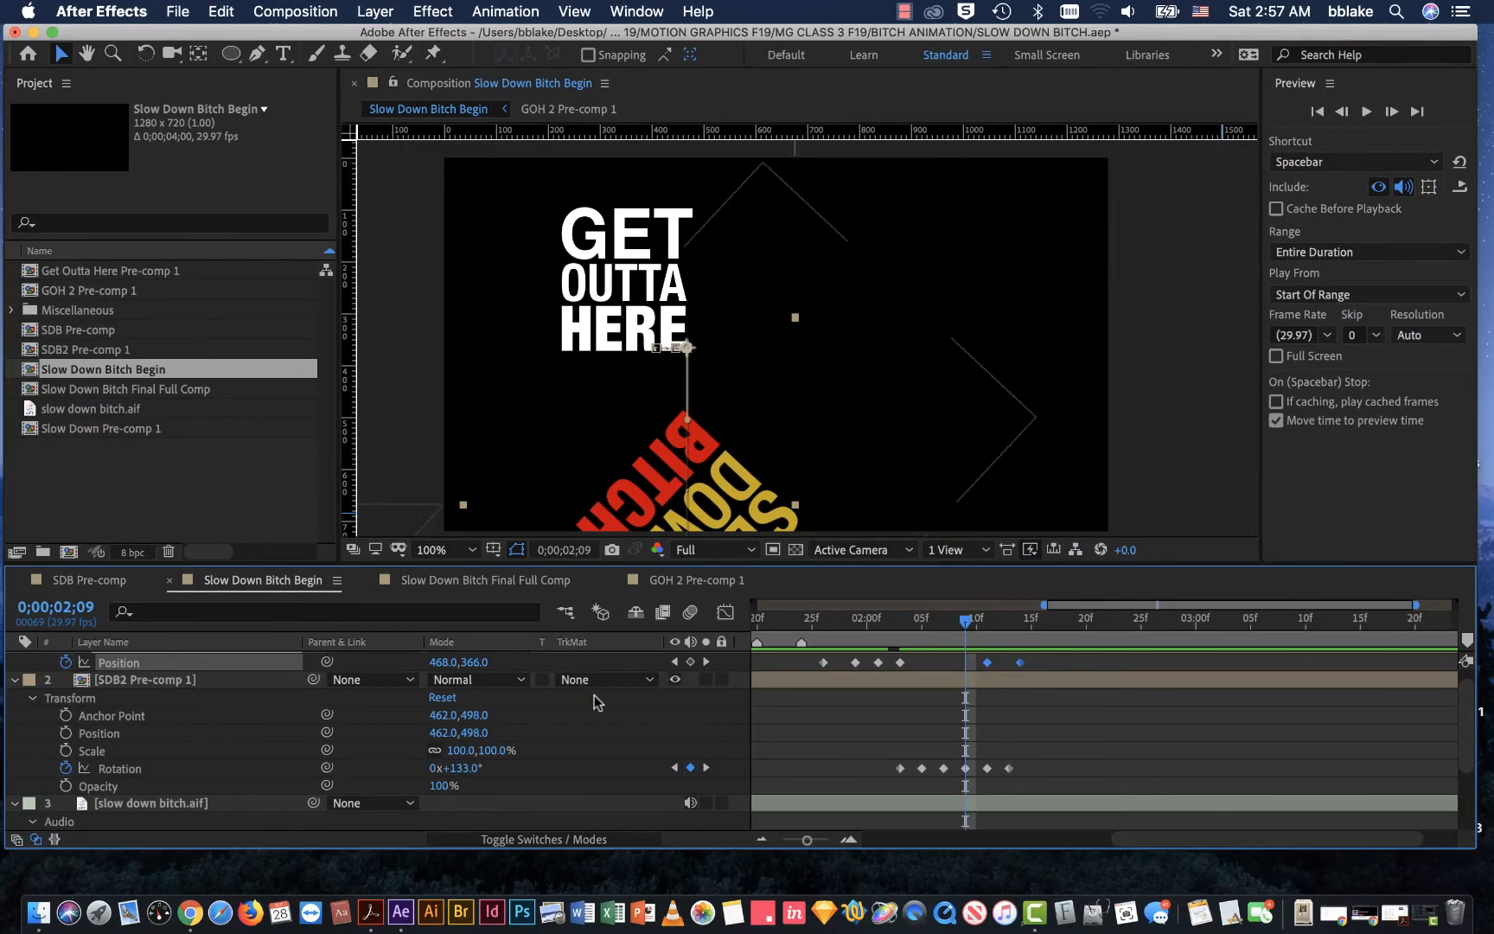
{"action": "left_click_drag", "start_coordinate": [975, 624], "coordinate": [995, 652]}
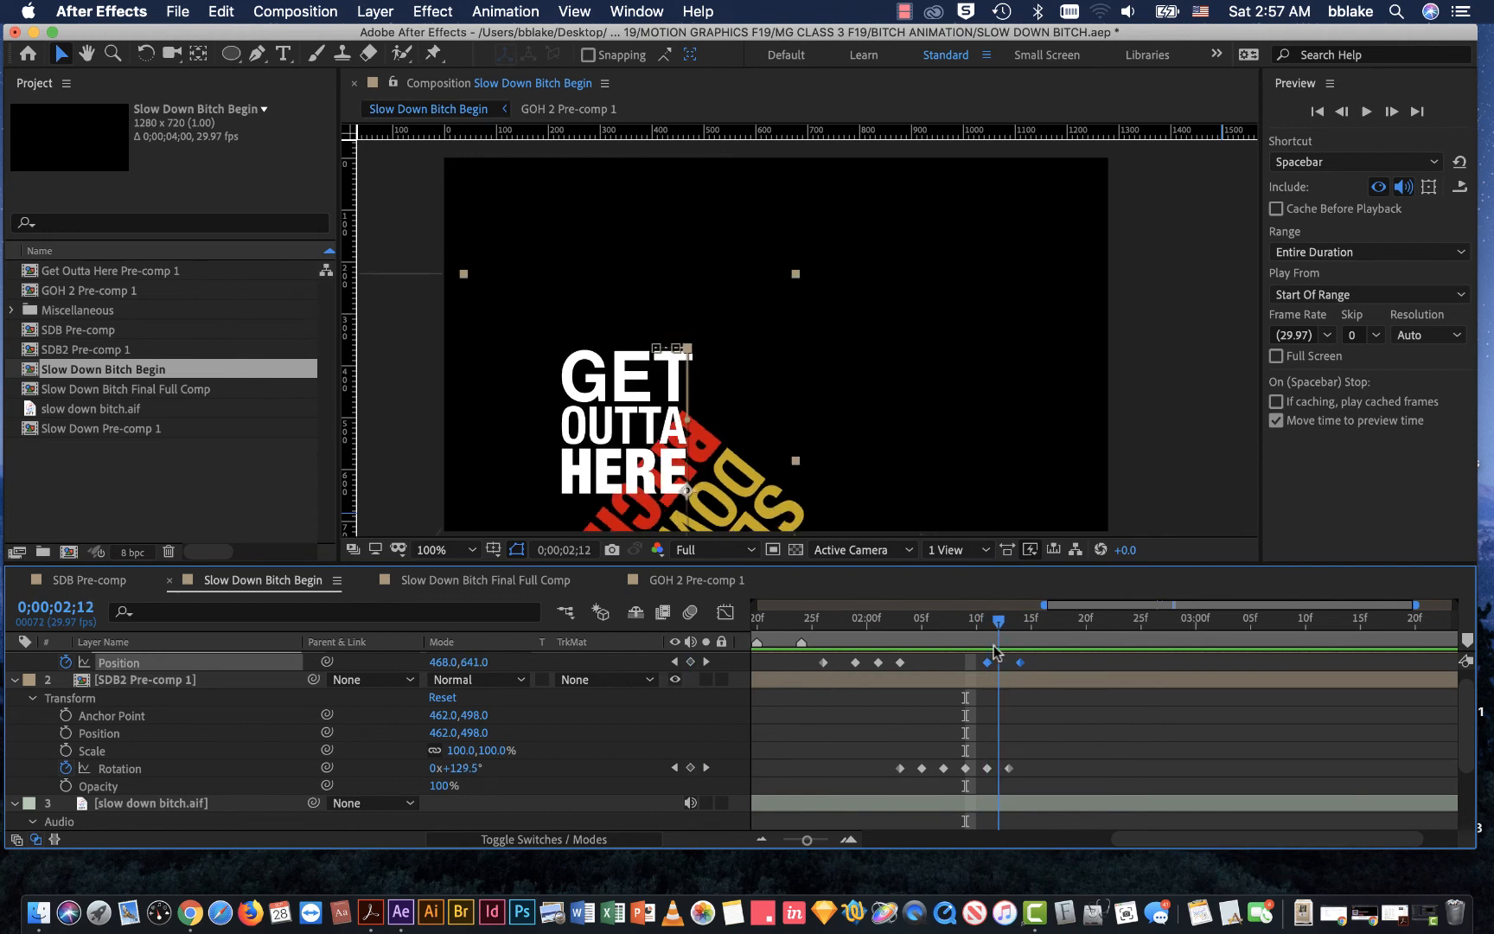
{"action": "left_click", "coordinate": [65, 733]}
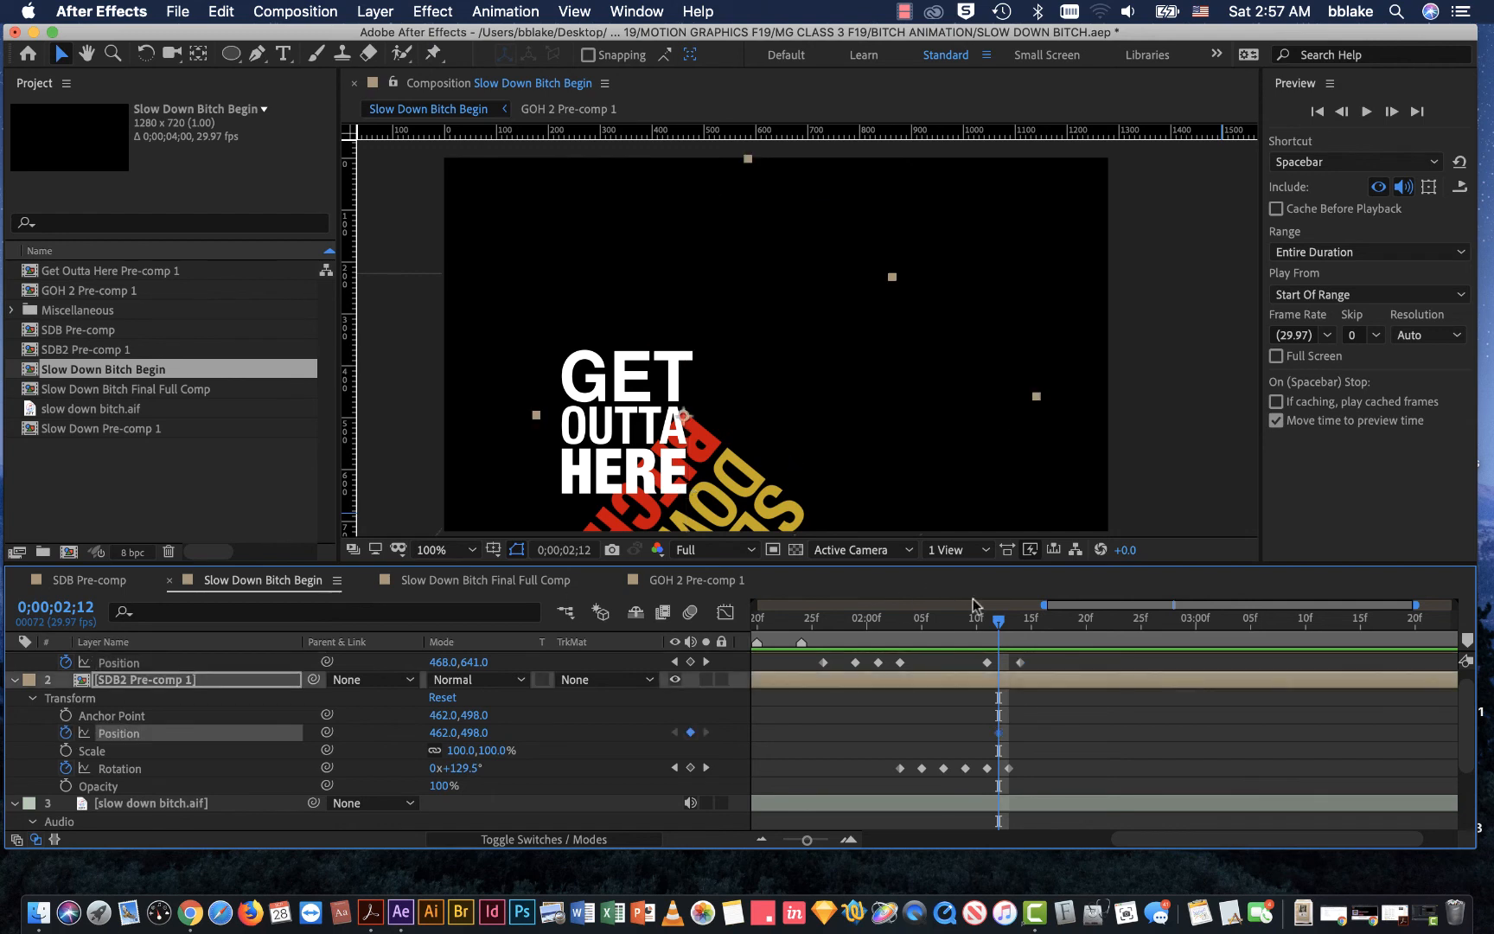
Step: Drop SLOW DOWN BITCH out of frame with Position 462.0, 970.0 at 0;00;02;13, and preview the exit
{"action": "left_click_drag", "start_coordinate": [999, 622], "coordinate": [1010, 622]}
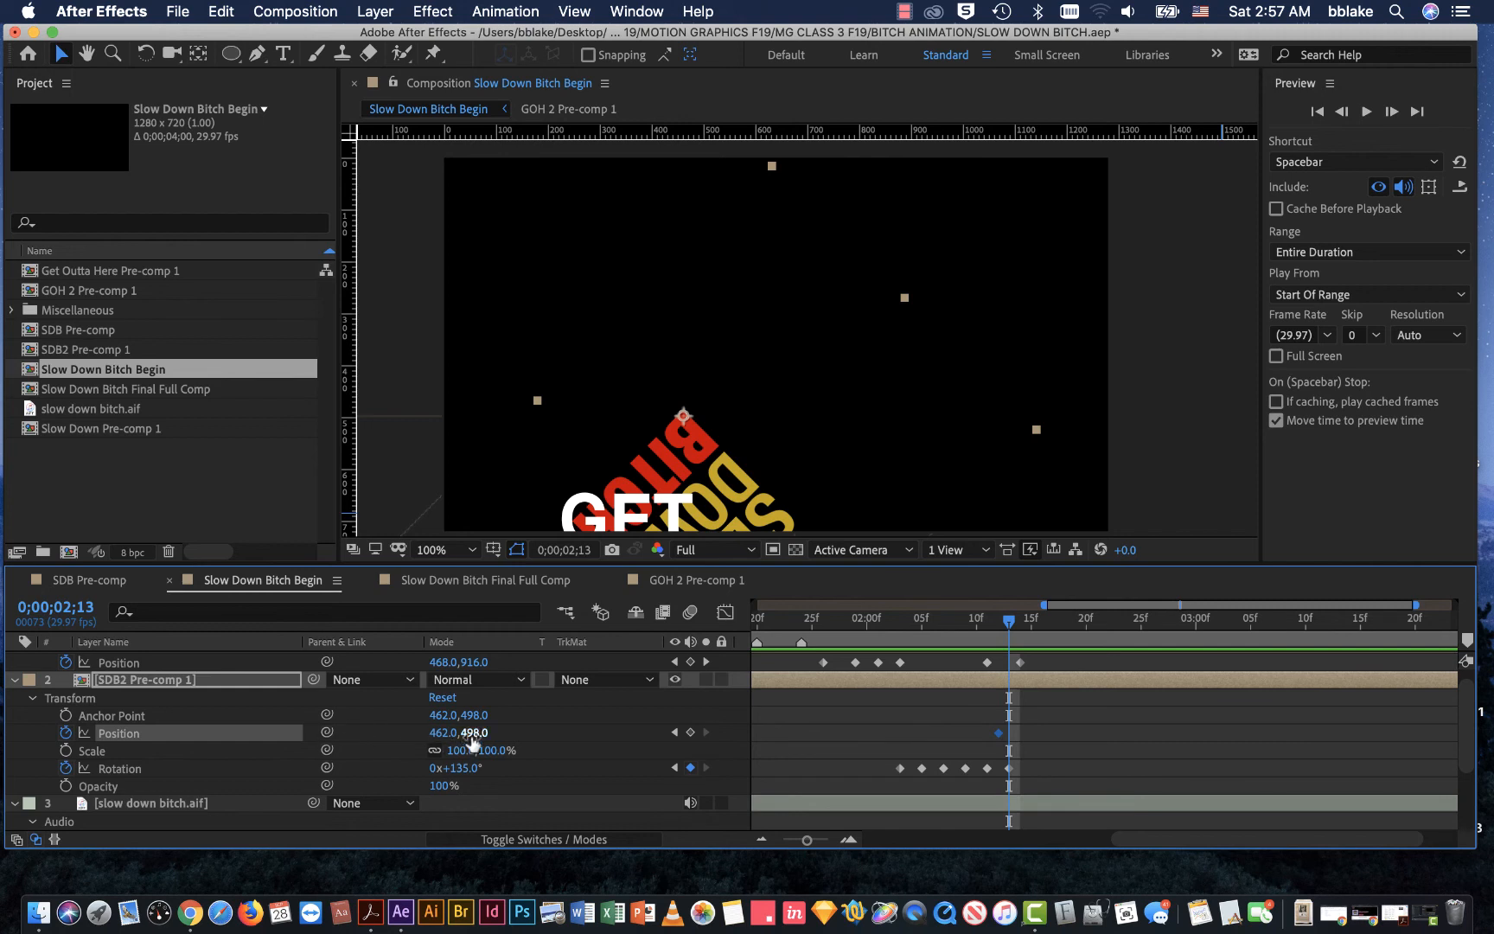
{"action": "left_click_drag", "start_coordinate": [471, 735], "coordinate": [951, 749]}
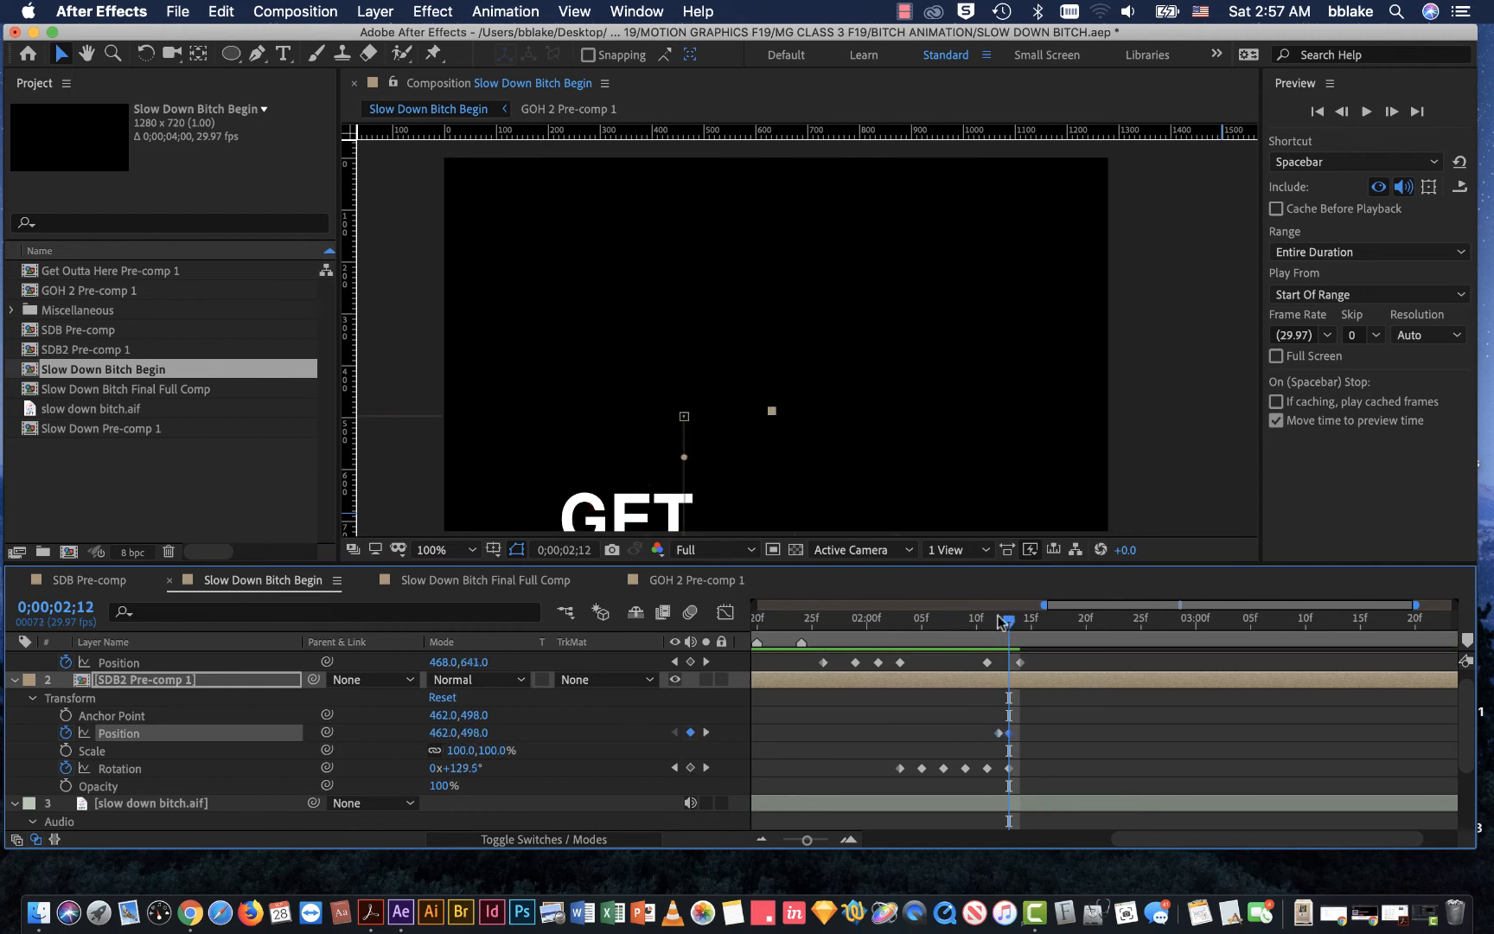
{"action": "left_click_drag", "start_coordinate": [1008, 619], "coordinate": [668, 635]}
{"action": "key", "text": "space"}
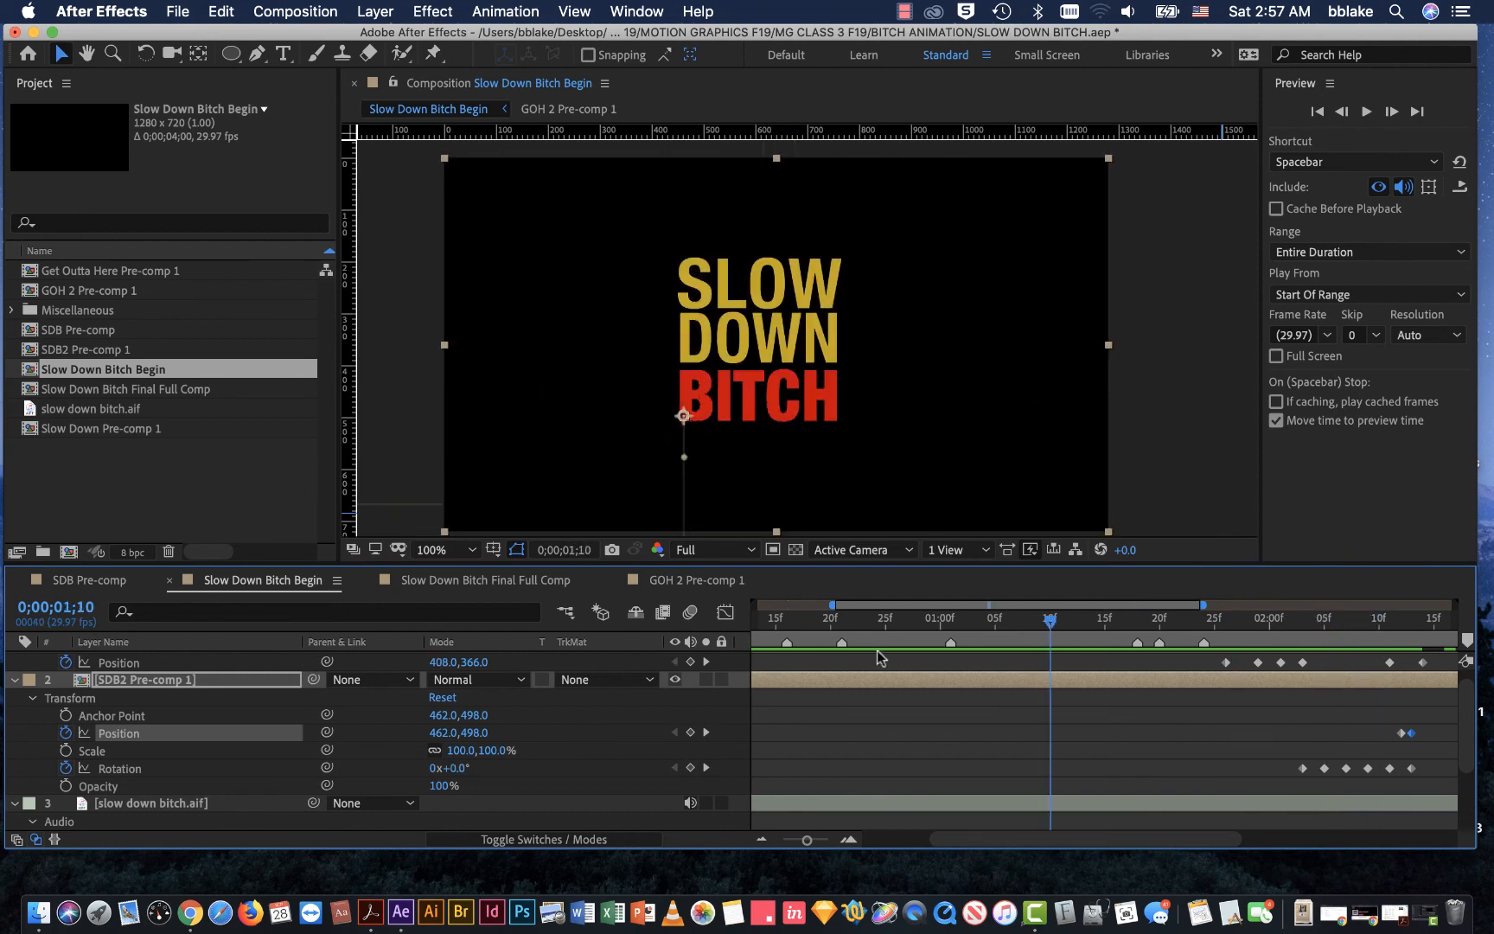
{"action": "mouse_move", "coordinate": [1030, 661]}
{"action": "left_mouse_down"}
{"action": "mouse_move", "coordinate": [1414, 646]}
{"action": "mouse_move", "coordinate": [1007, 674]}
{"action": "left_mouse_up"}
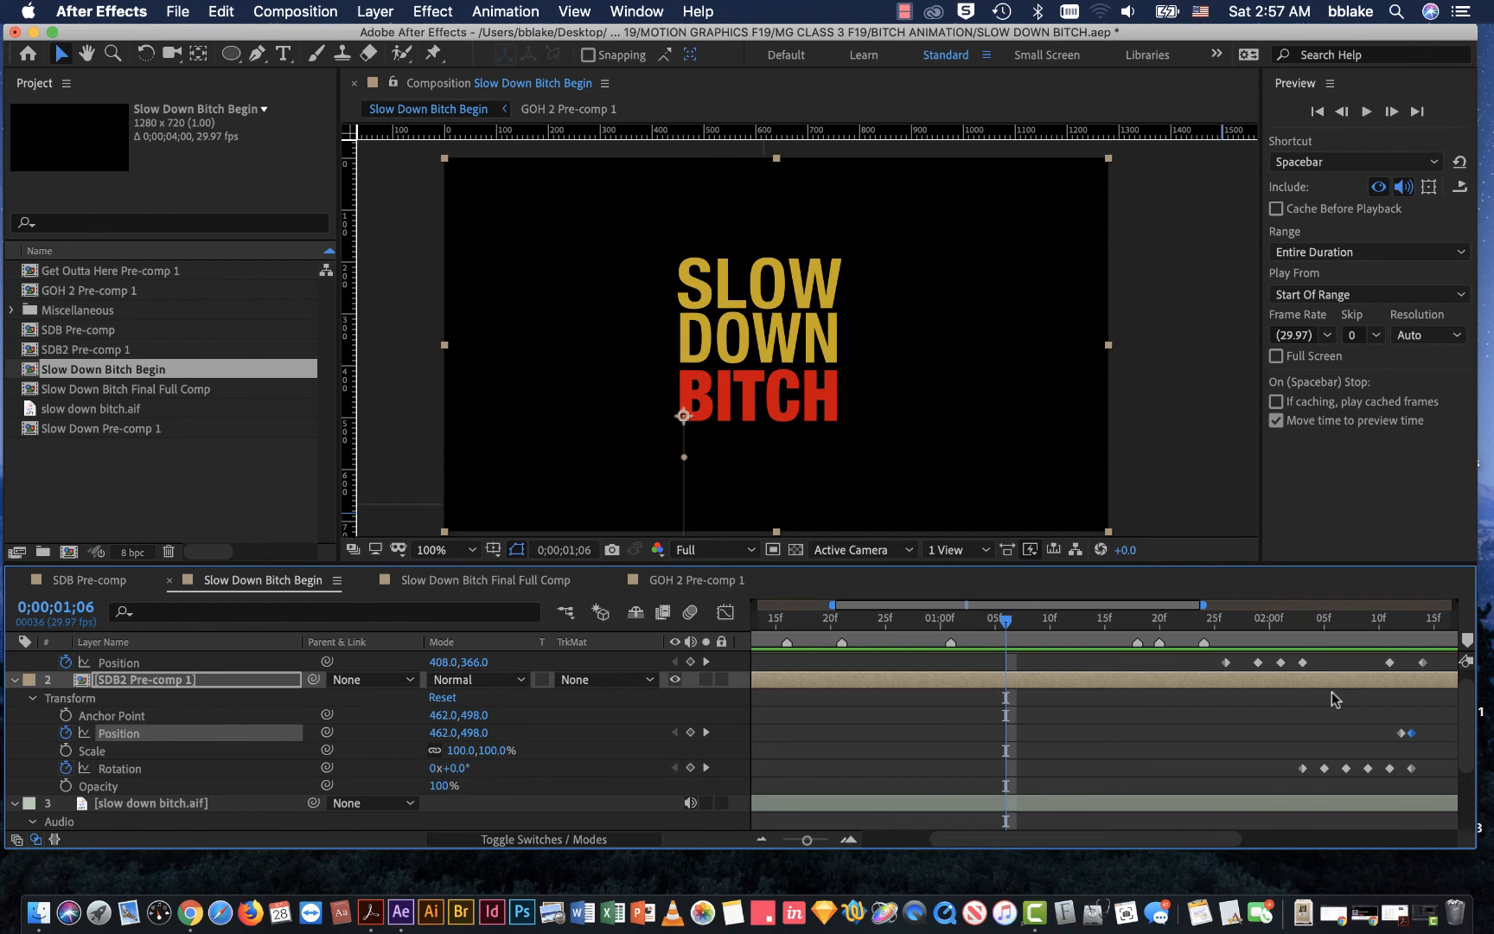
Step: Collapse SDB2 Pre-comp 1 and move GOH 2 Pre-comp 1's two drop Position keyframes to 0;00;02;07 and 0;00;02;10
{"action": "left_click", "coordinate": [14, 681]}
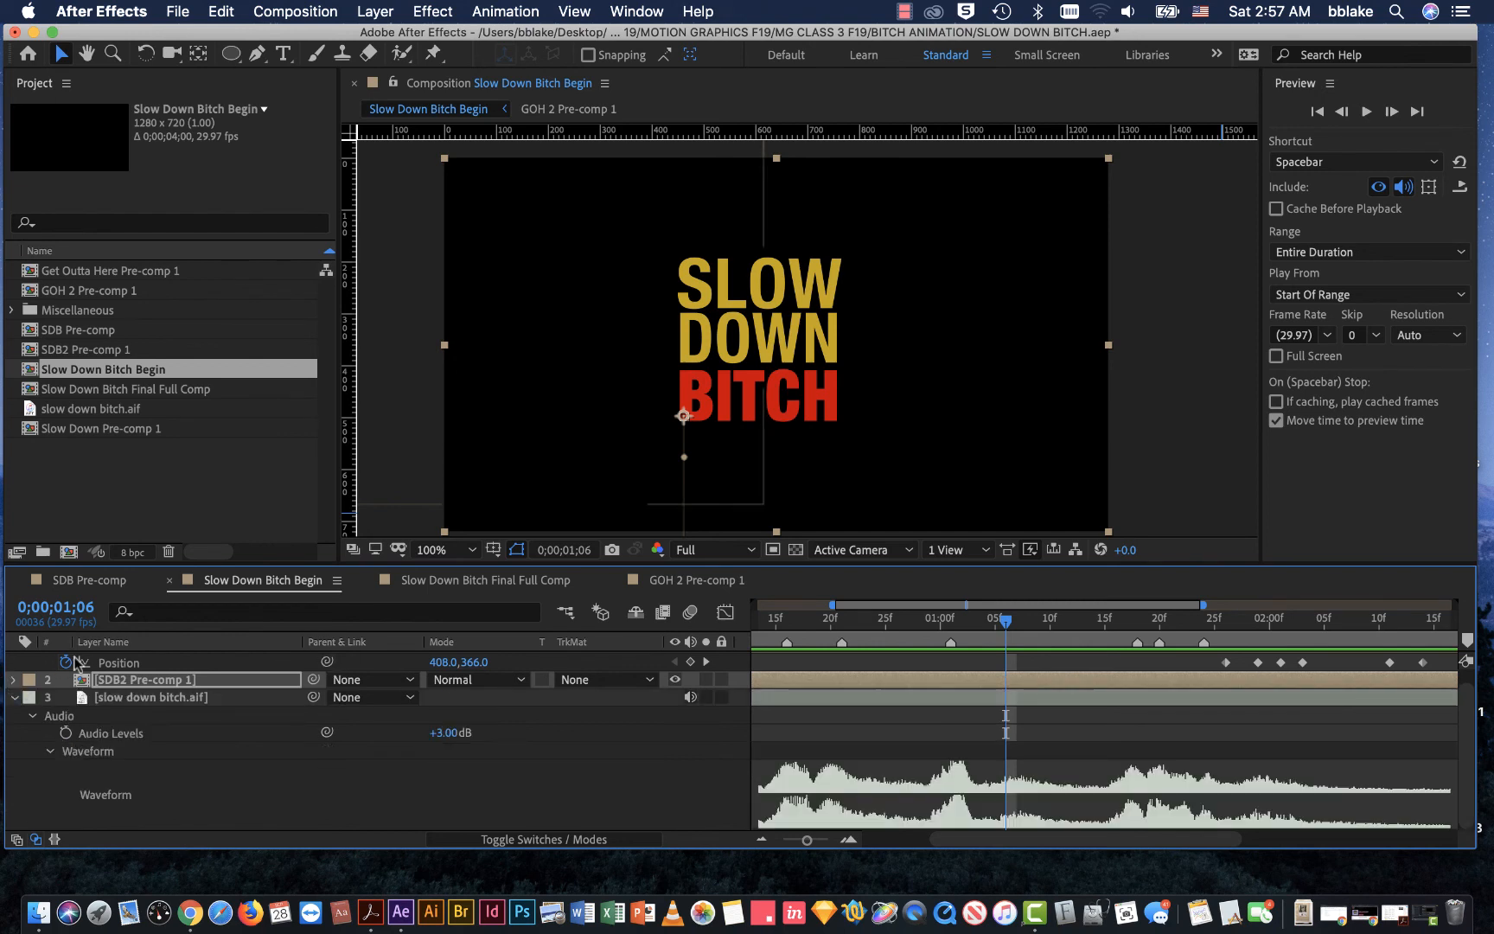
{"action": "scroll", "coordinate": [140, 692], "scroll_direction": "up", "scroll_amount": 1}
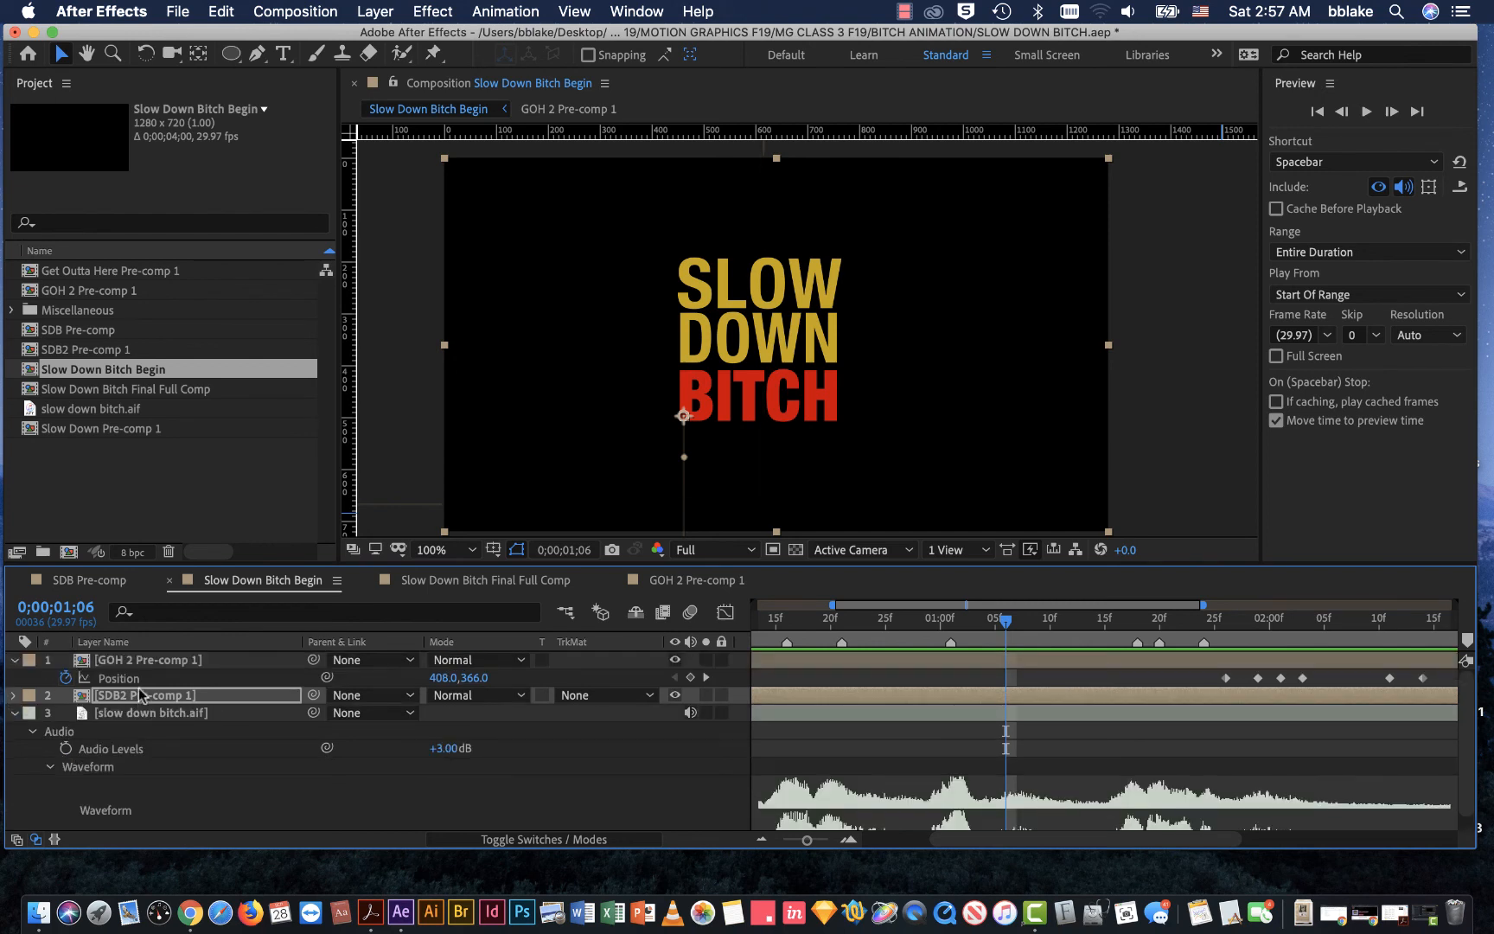
{"action": "left_click", "coordinate": [131, 661]}
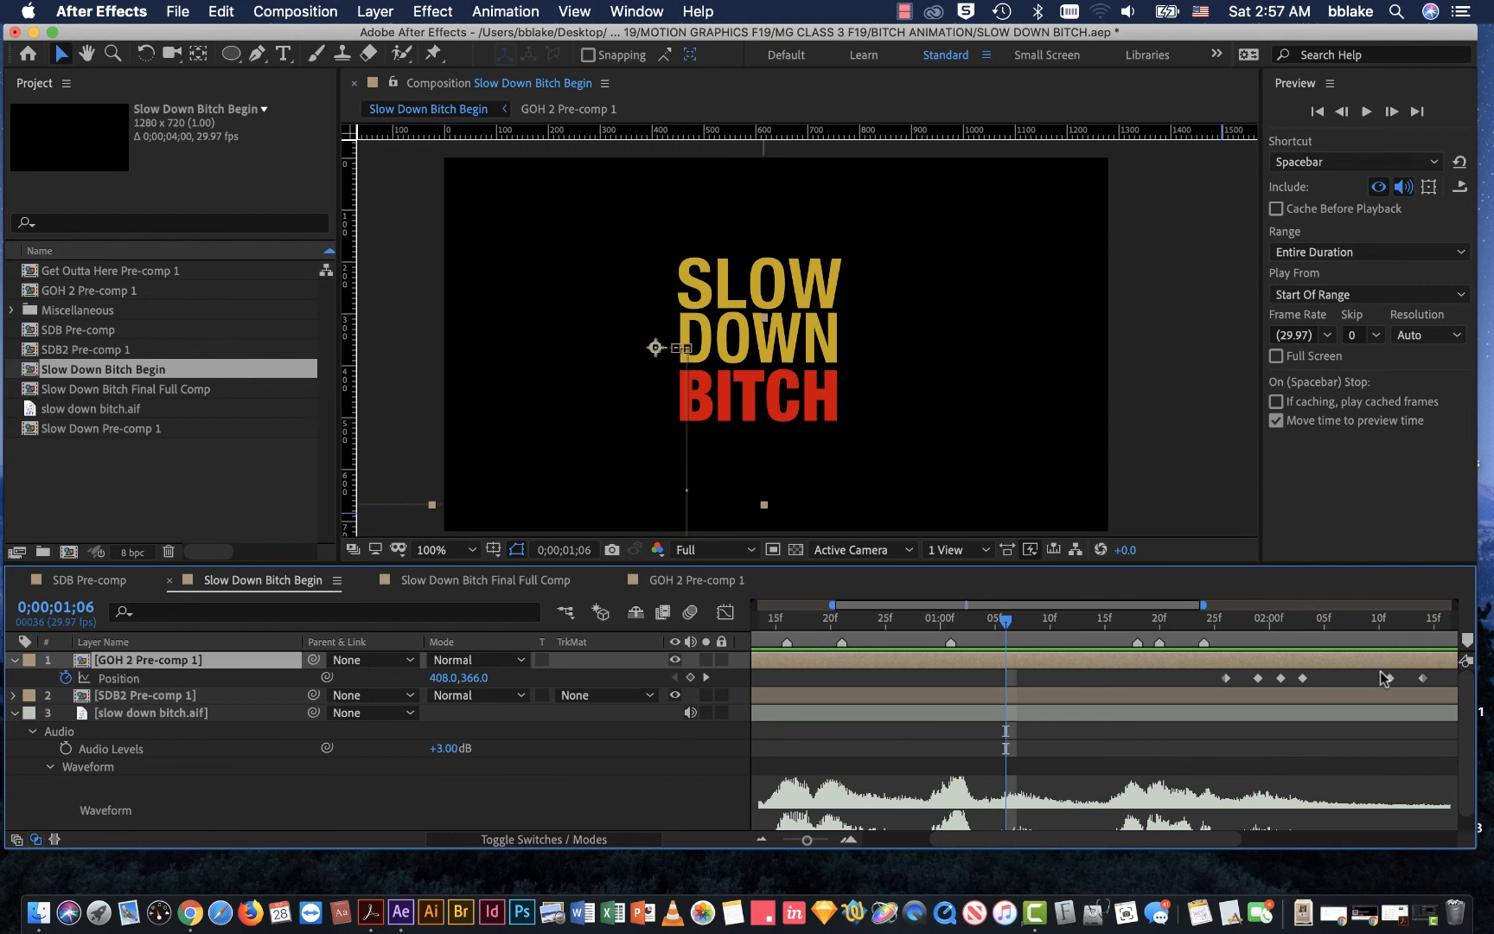
{"action": "left_click_drag", "start_coordinate": [1375, 673], "coordinate": [1405, 685]}
{"action": "left_click_drag", "start_coordinate": [1006, 621], "coordinate": [1347, 679]}
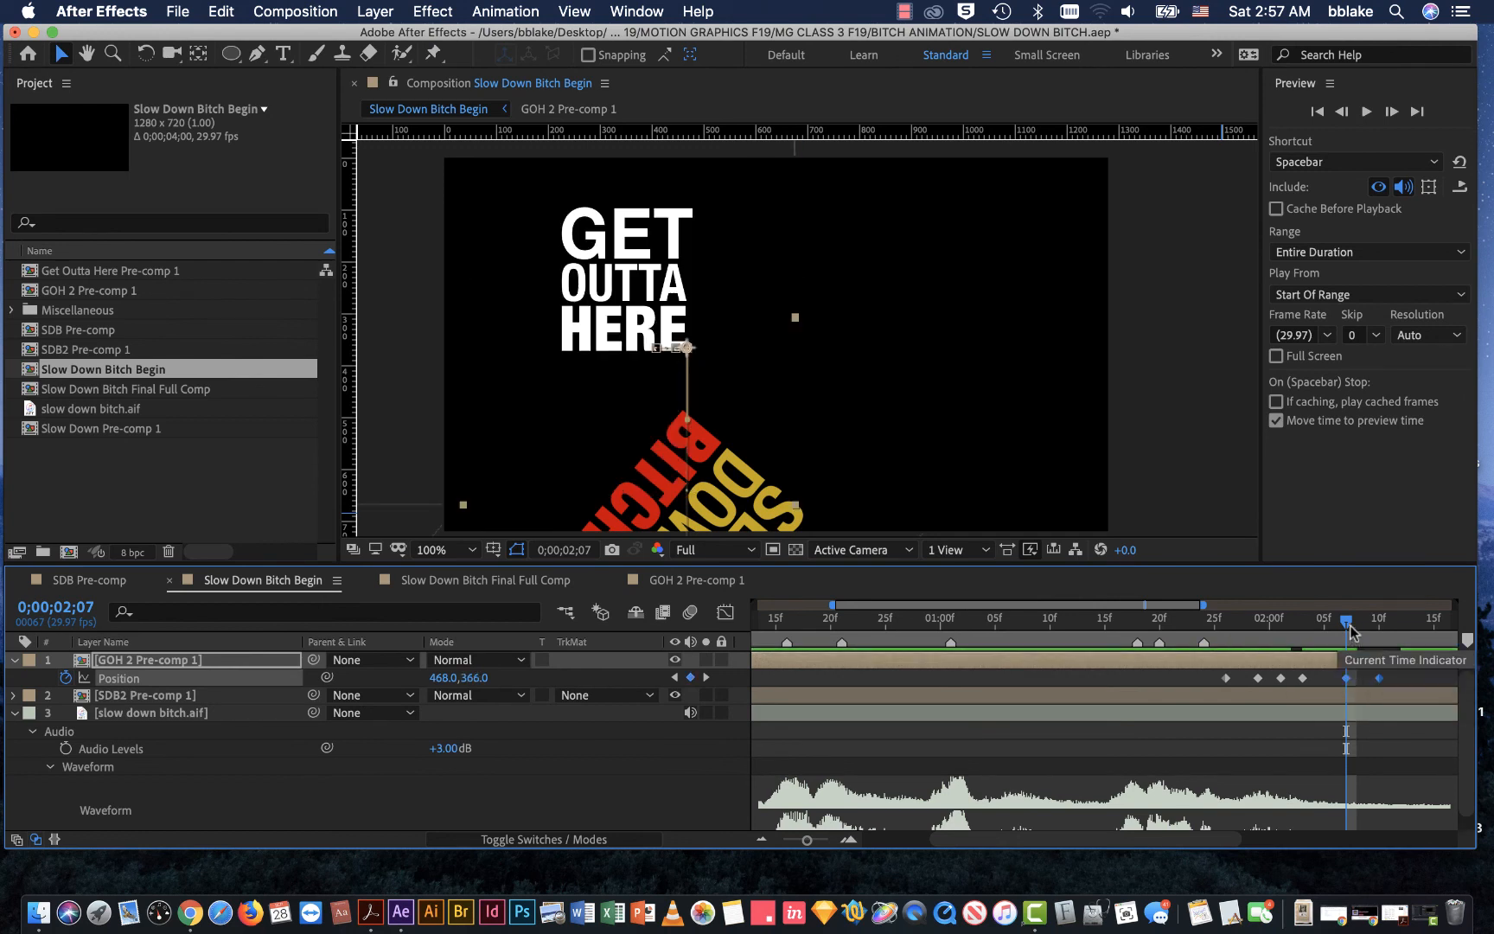
Step: Tighten GET OUTTA HERE's drop by placing its two Position keyframes at 0;00;02;06 and 0;00;02;07
{"action": "left_click_drag", "start_coordinate": [1347, 623], "coordinate": [1046, 681]}
{"action": "left_click", "coordinate": [1122, 683]}
{"action": "left_click", "coordinate": [901, 630]}
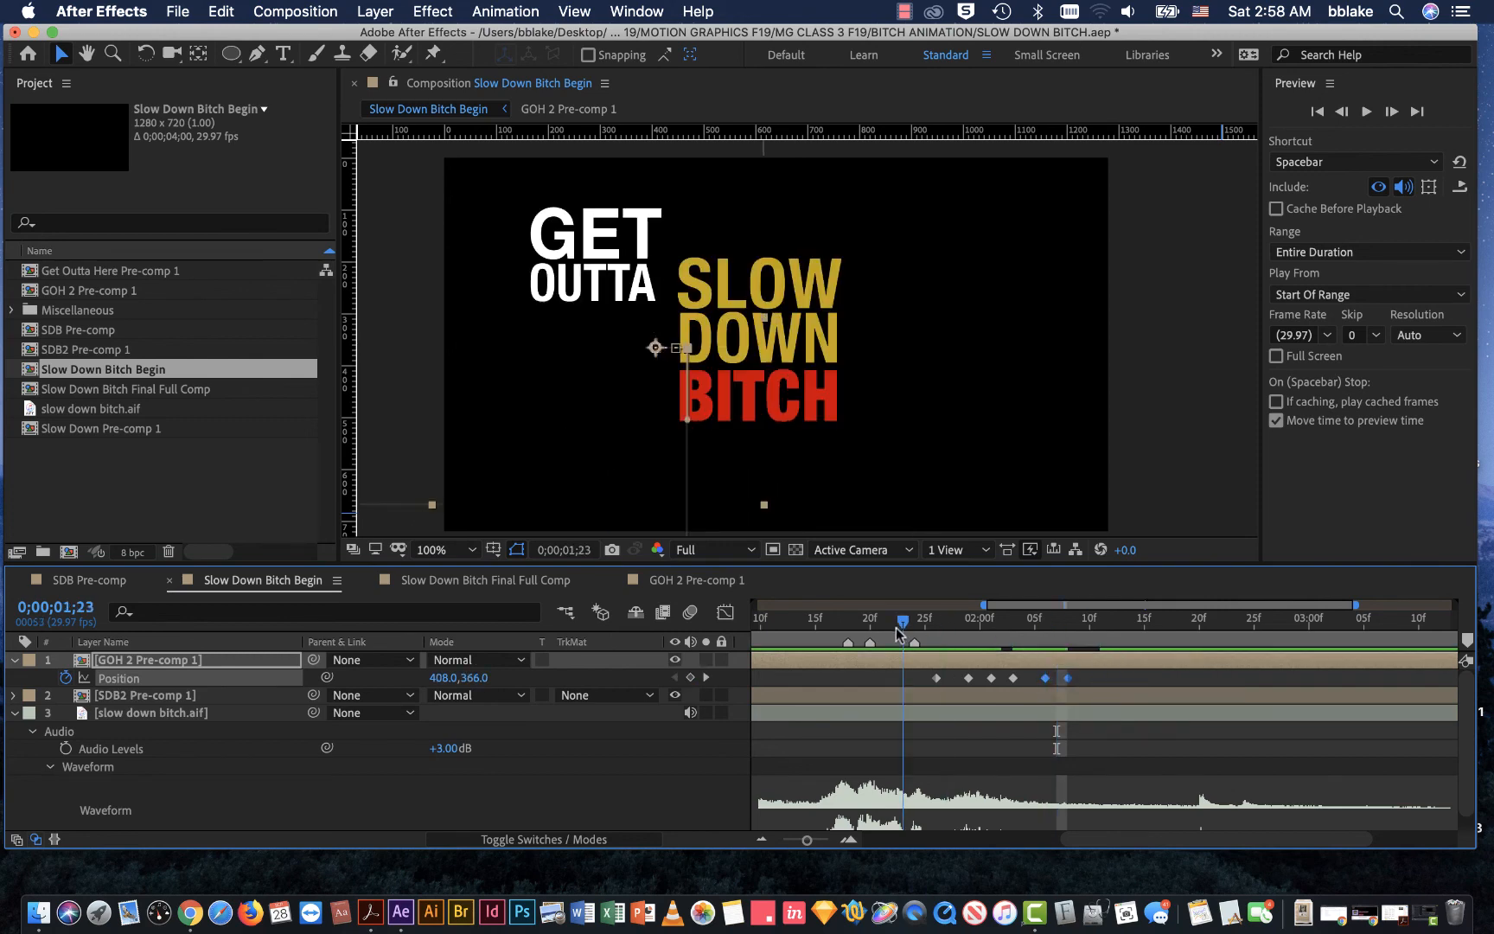
{"action": "left_click_drag", "start_coordinate": [900, 634], "coordinate": [1059, 681]}
{"action": "left_click", "coordinate": [1116, 678]}
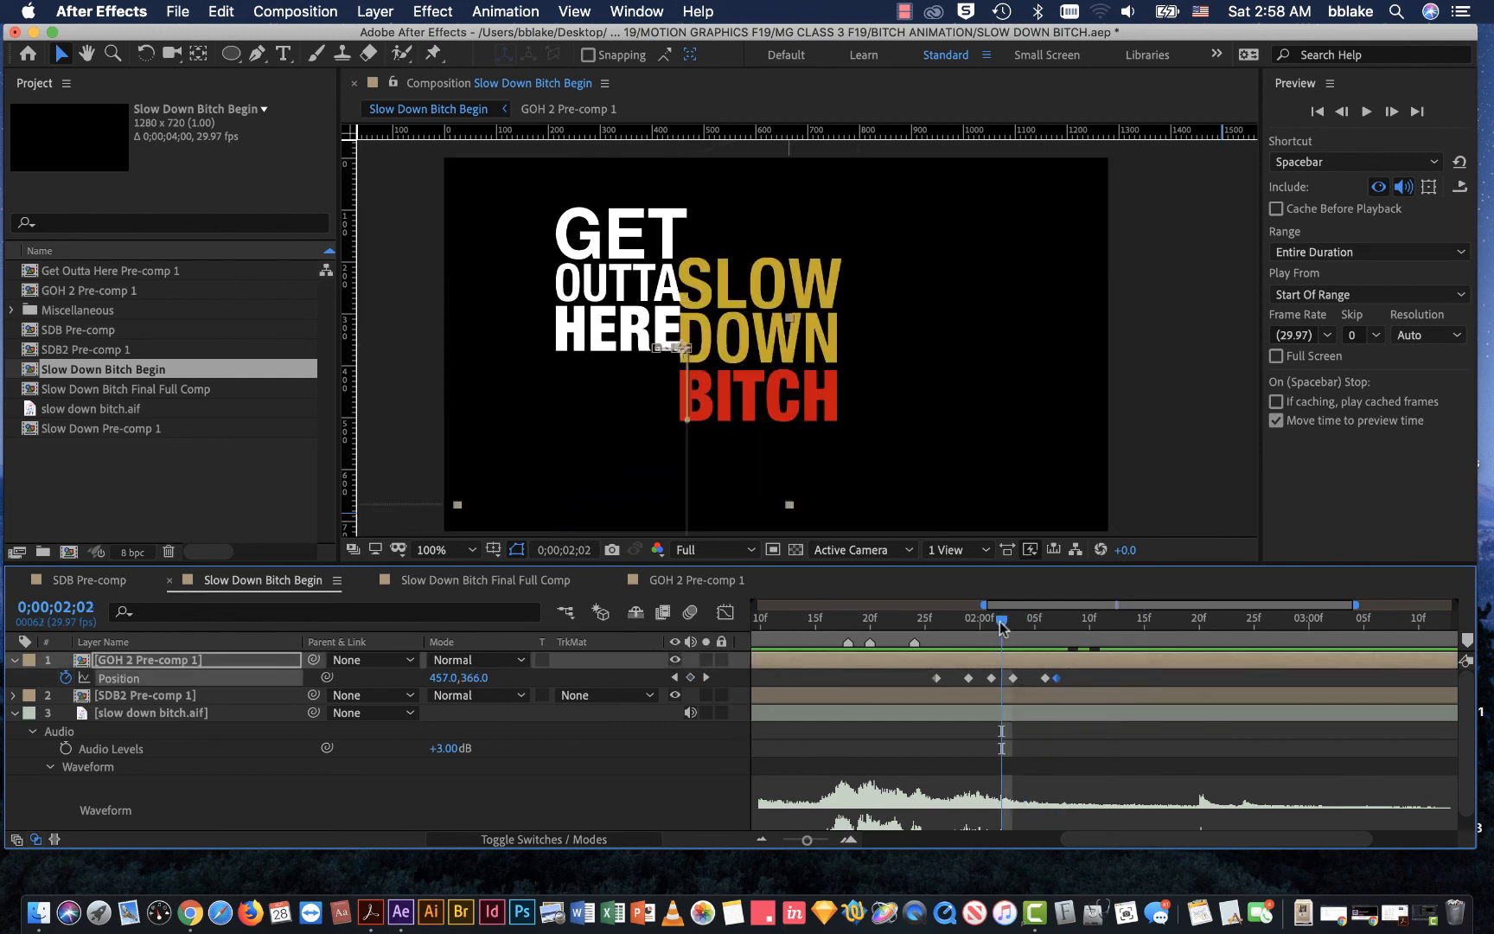
Step: Move GET OUTTA HERE's two drop Position keyframes to 0;00;02;04 and 0;00;02;05, and preview the timing
{"action": "left_click_drag", "start_coordinate": [1007, 621], "coordinate": [1022, 682]}
{"action": "left_click", "coordinate": [1077, 683]}
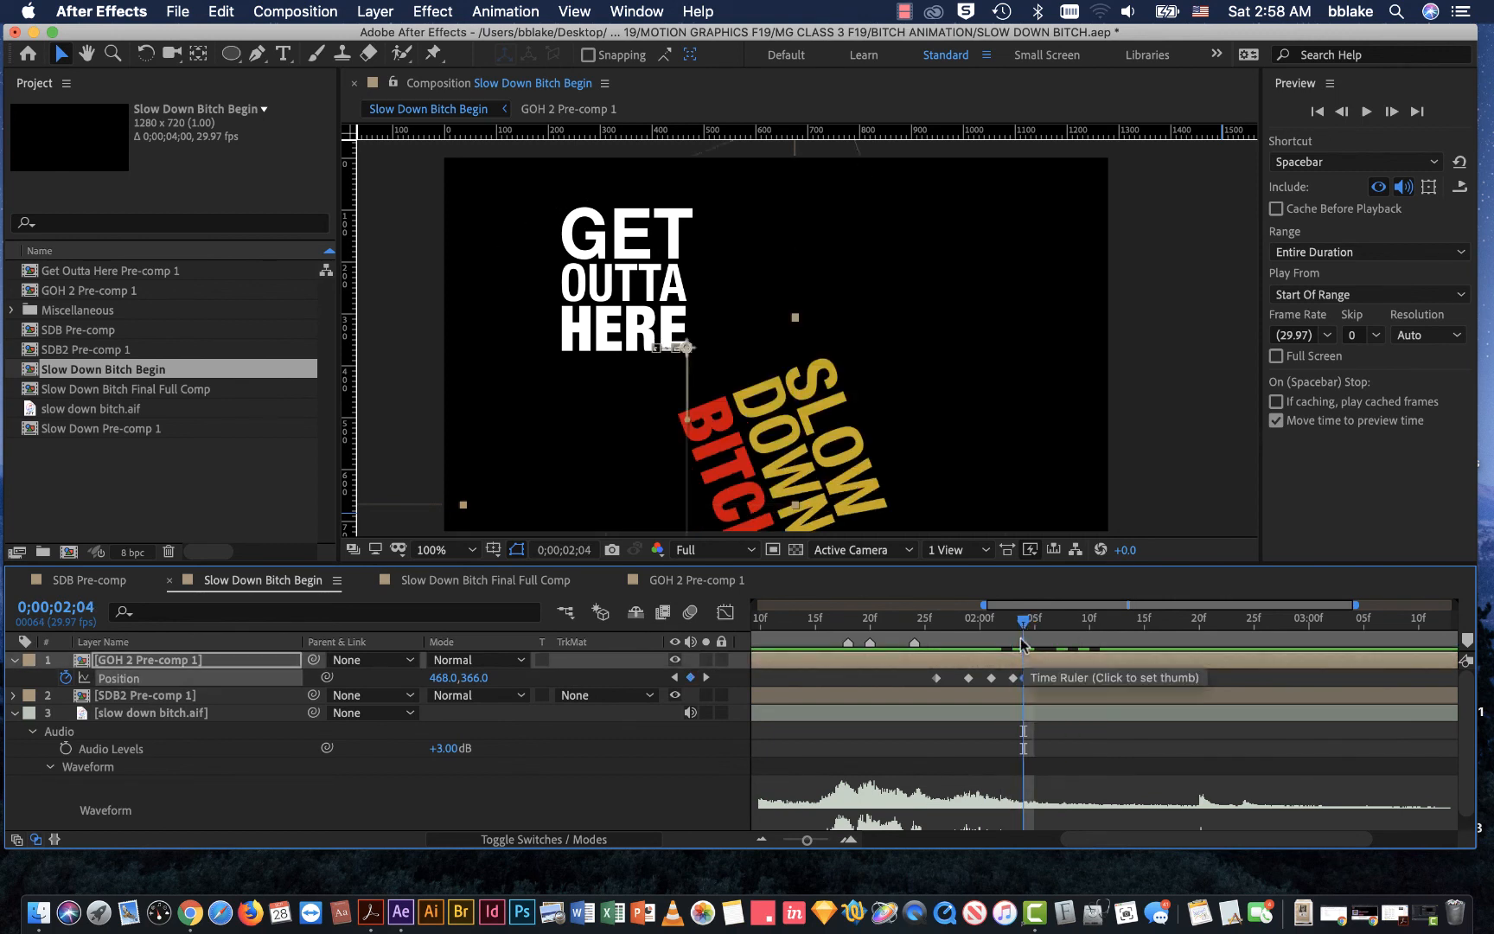
{"action": "key", "text": "space"}
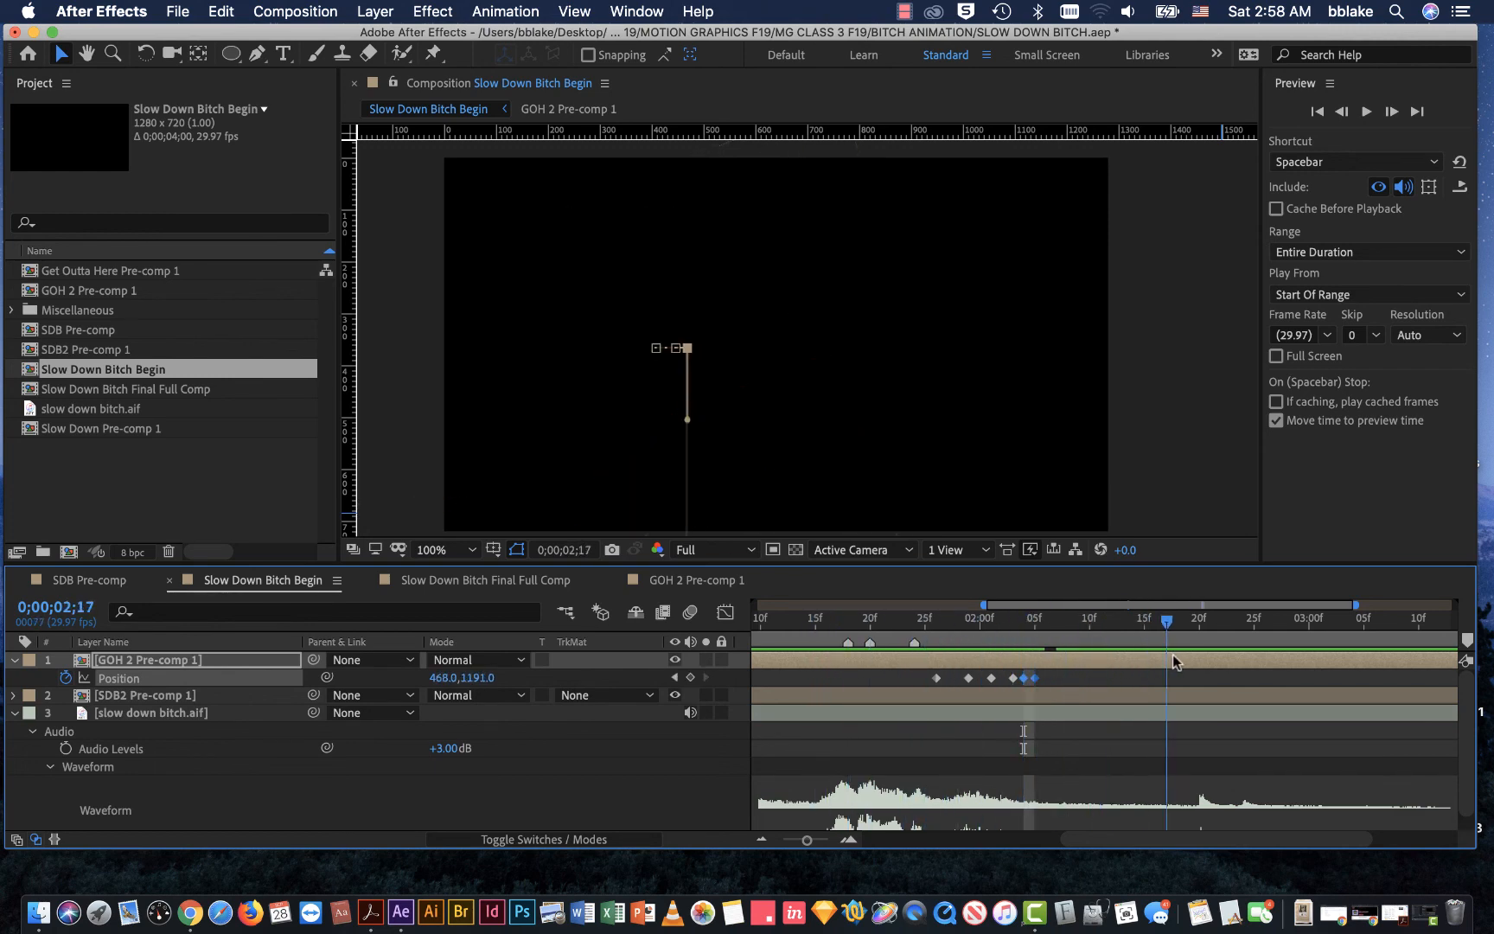
{"action": "key", "text": "space"}
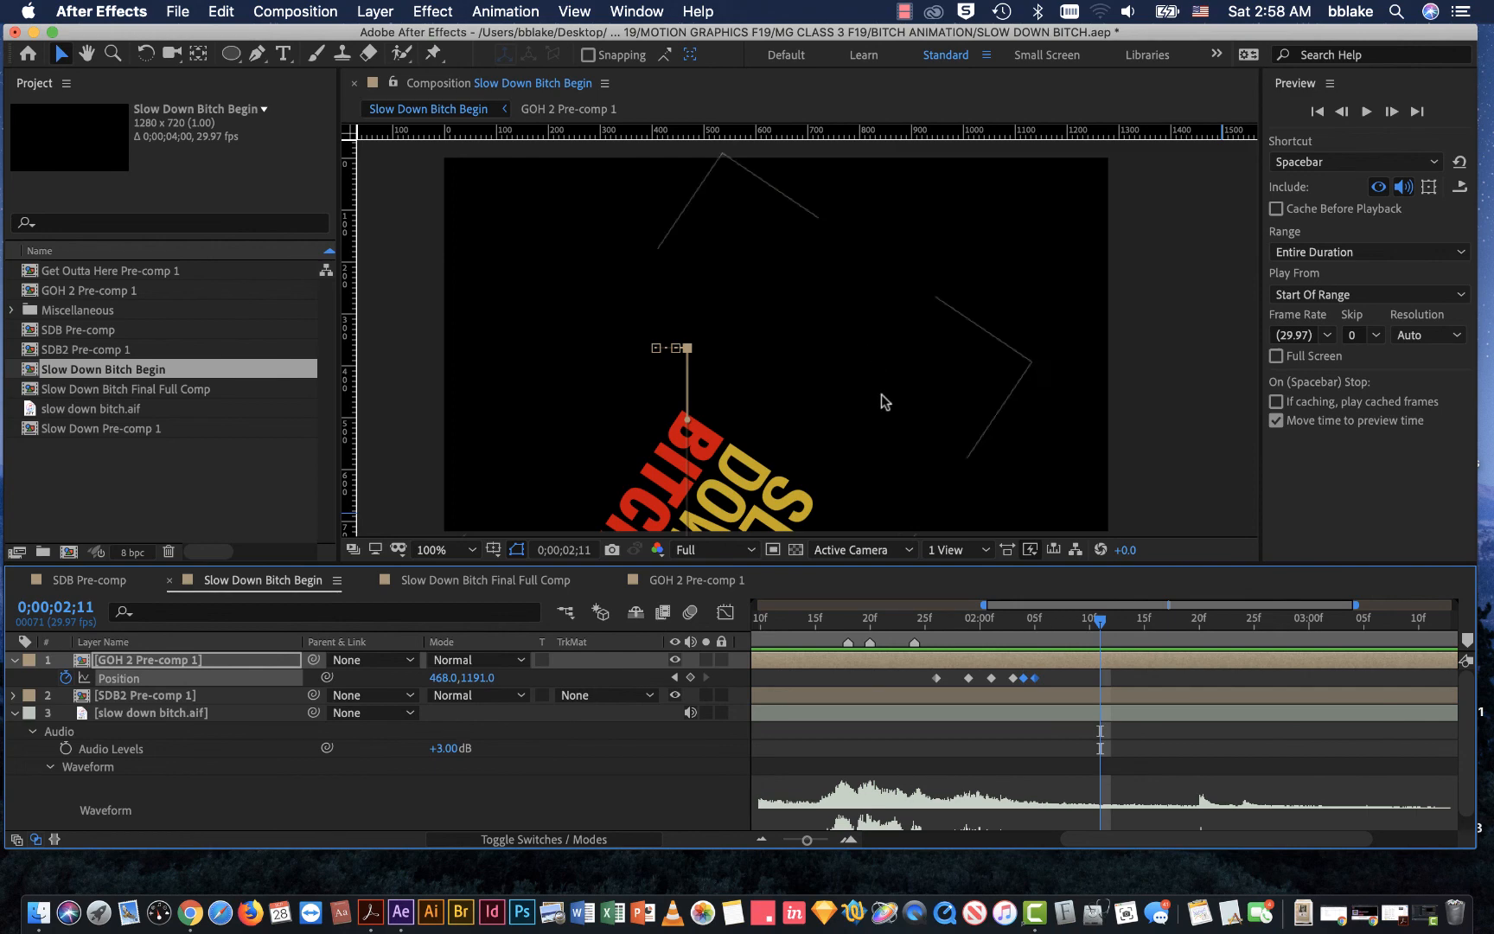
Step: Enlarge the timeline area, expand SDB2 Pre-comp 1's transform properties, and review its exit up to 0;00;02;22
{"action": "left_click_drag", "start_coordinate": [537, 565], "coordinate": [571, 370]}
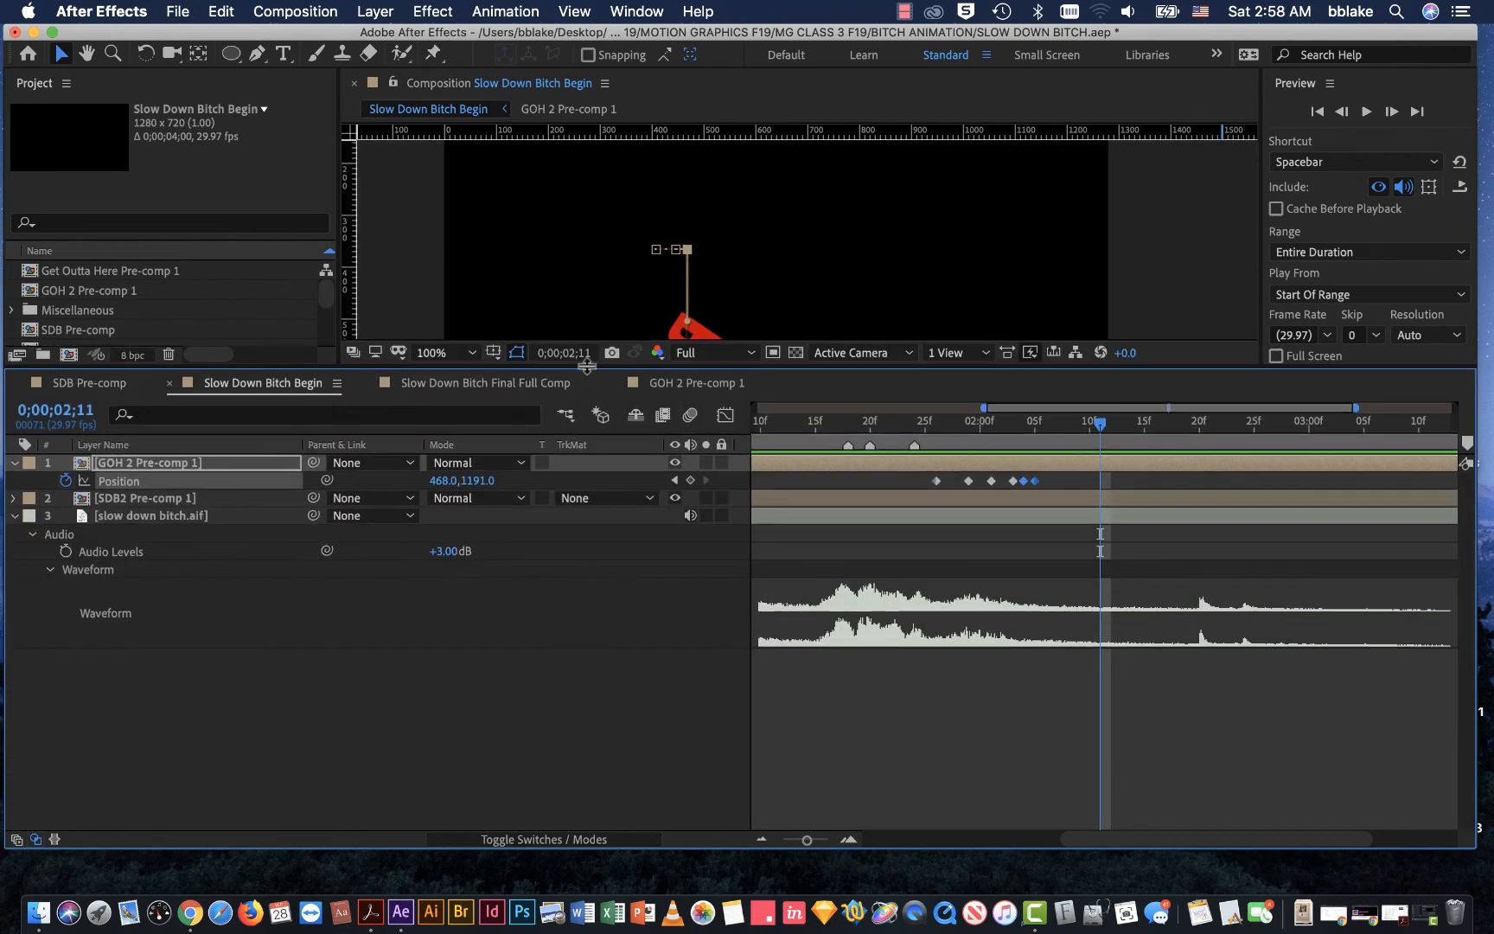
{"action": "left_click", "coordinate": [13, 499]}
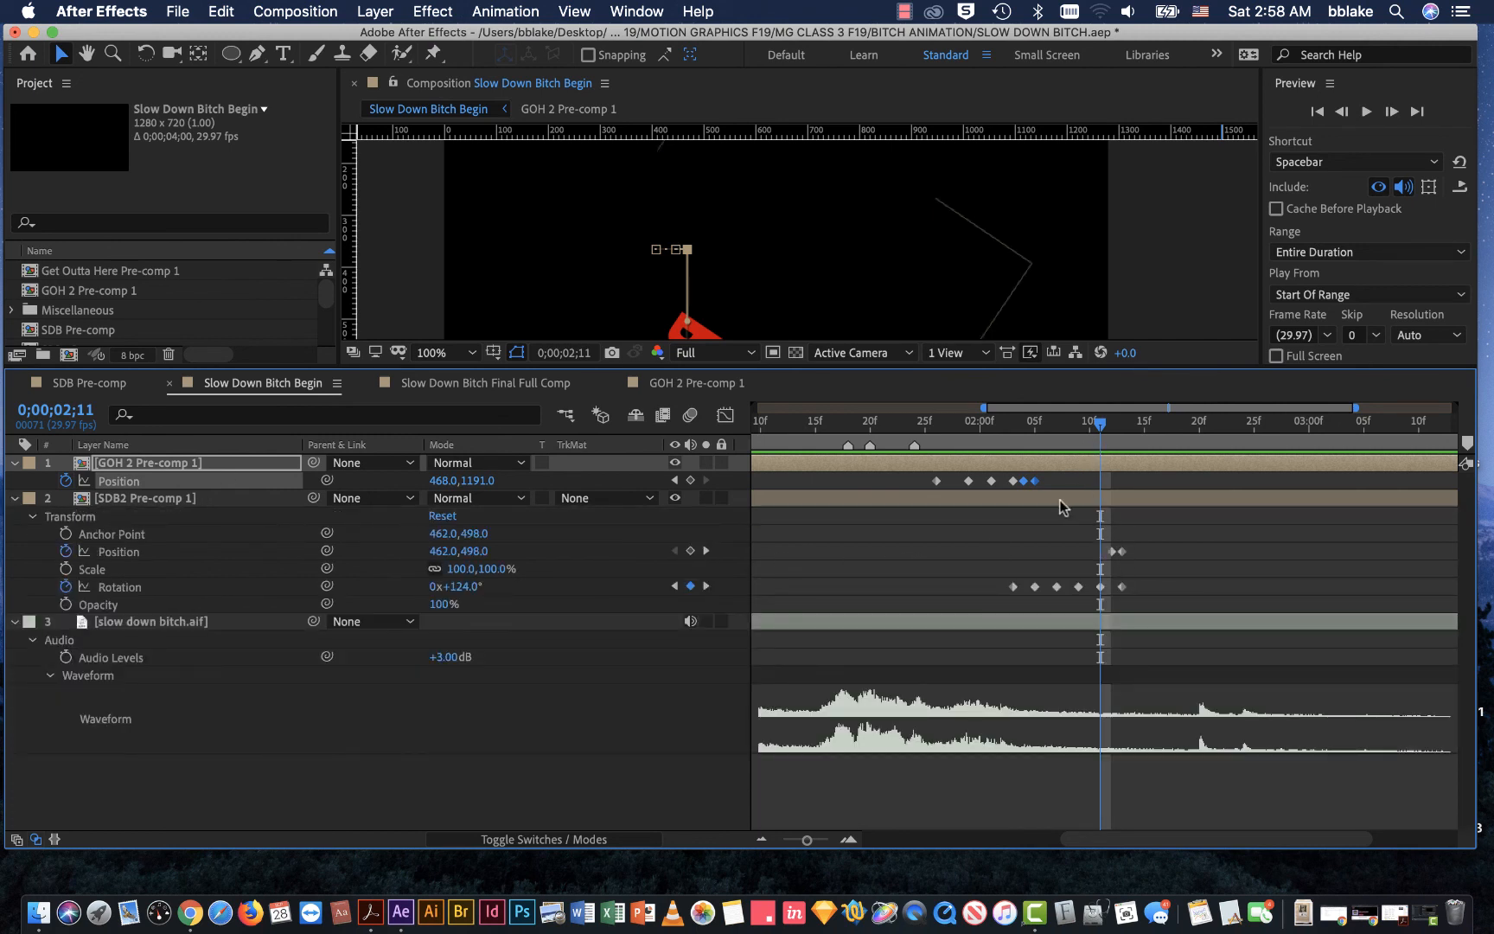
{"action": "left_click_drag", "start_coordinate": [1145, 529], "coordinate": [1119, 558]}
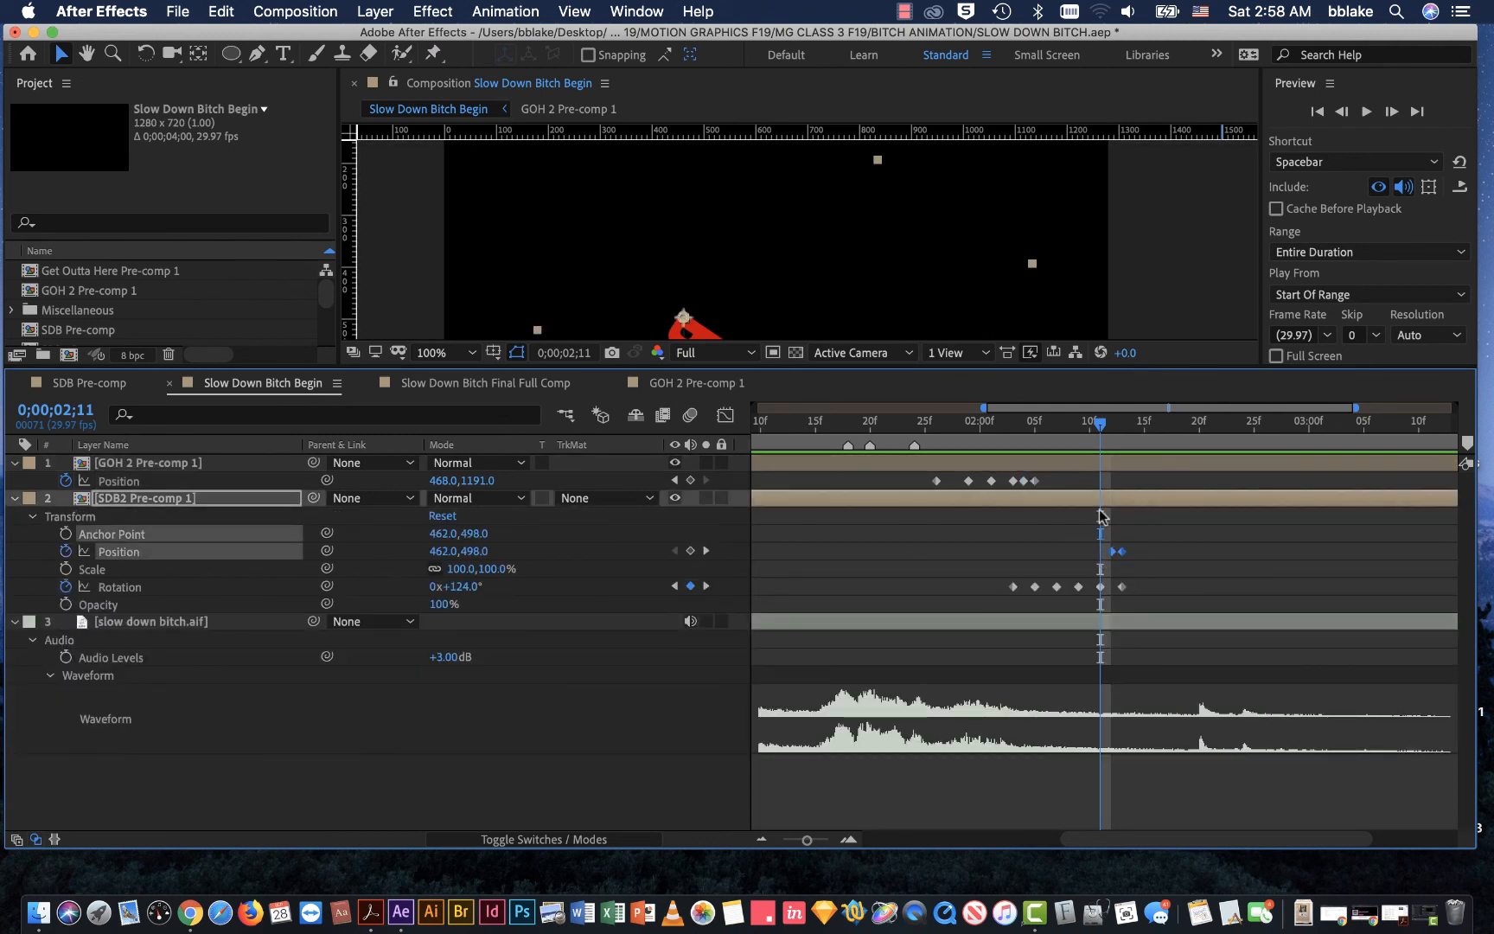
{"action": "left_click", "coordinate": [1049, 524]}
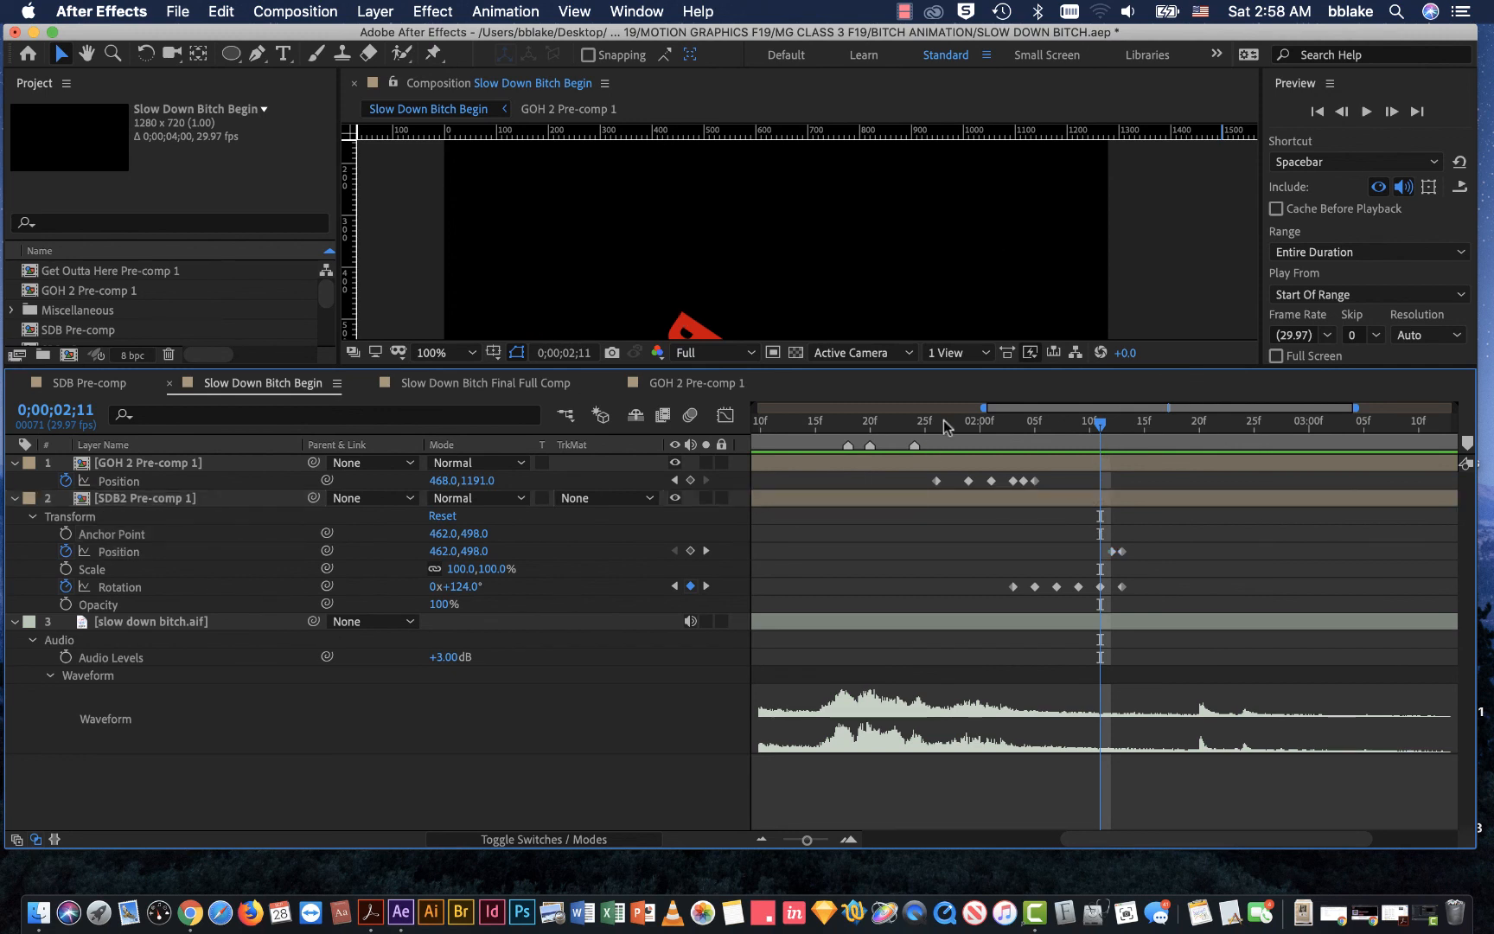
{"action": "left_click", "coordinate": [121, 553]}
{"action": "left_click", "coordinate": [1076, 543]}
{"action": "left_click_drag", "start_coordinate": [1103, 427], "coordinate": [1221, 427]}
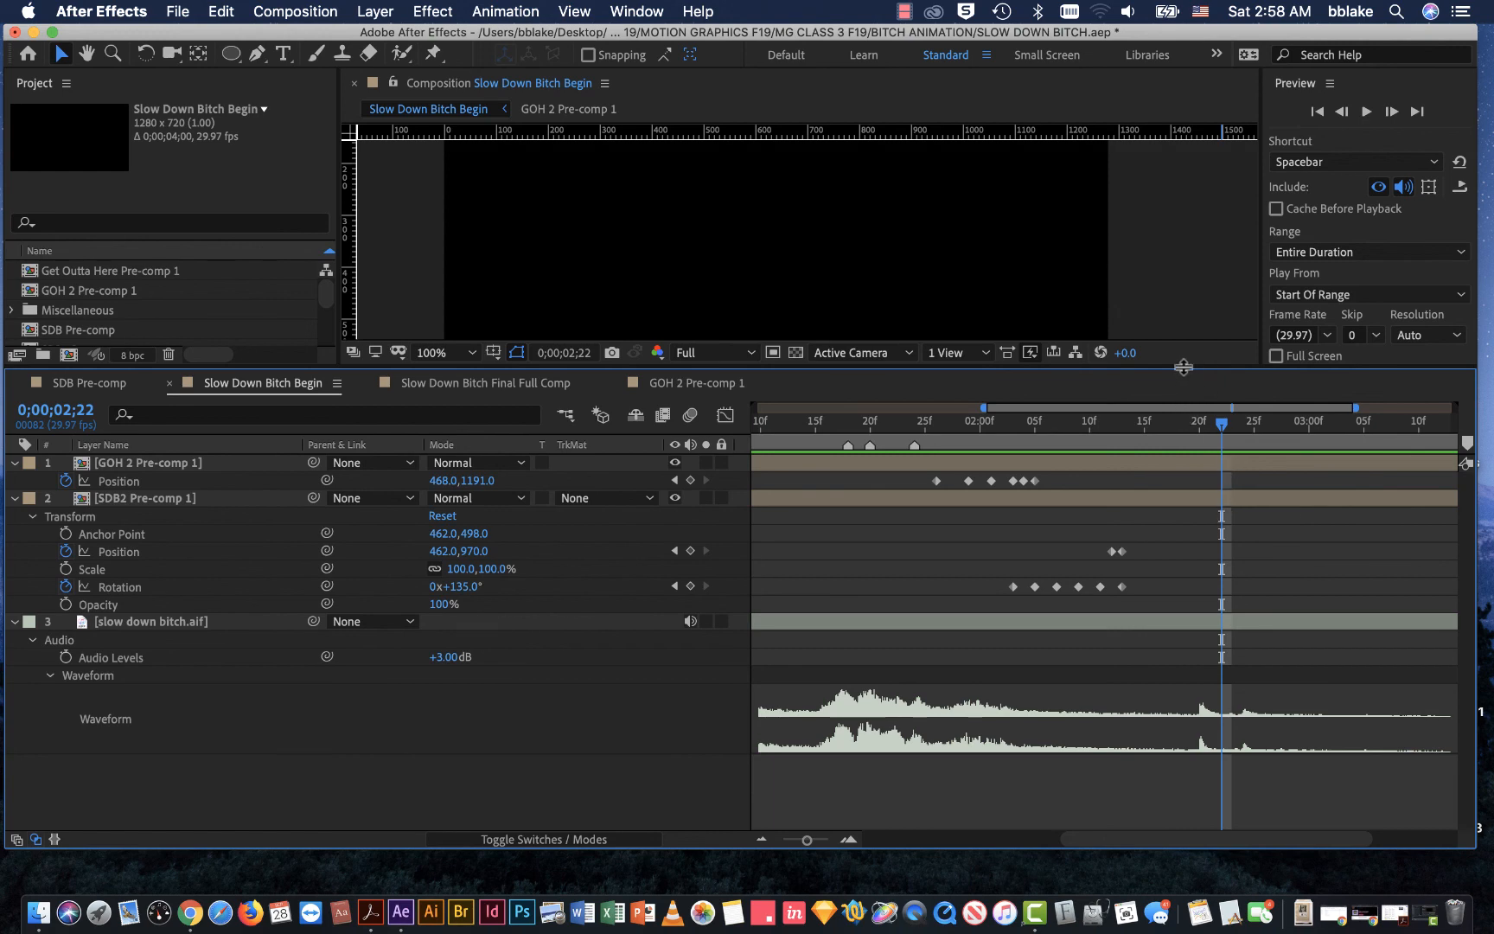
Step: Enlarge the composition view and move SDB2 Pre-comp 1's two exit Position keyframes to 0;00;02;08 and 0;00;02;09, checking the motion from 0;00;02;00
{"action": "mouse_move", "coordinate": [1183, 368]}
{"action": "left_mouse_down"}
{"action": "mouse_move", "coordinate": [1215, 470]}
{"action": "mouse_move", "coordinate": [1124, 537]}
{"action": "mouse_move", "coordinate": [973, 536]}
{"action": "mouse_move", "coordinate": [1128, 572]}
{"action": "mouse_move", "coordinate": [1113, 576]}
{"action": "mouse_move", "coordinate": [1160, 658]}
{"action": "mouse_move", "coordinate": [1082, 657]}
{"action": "left_mouse_up"}
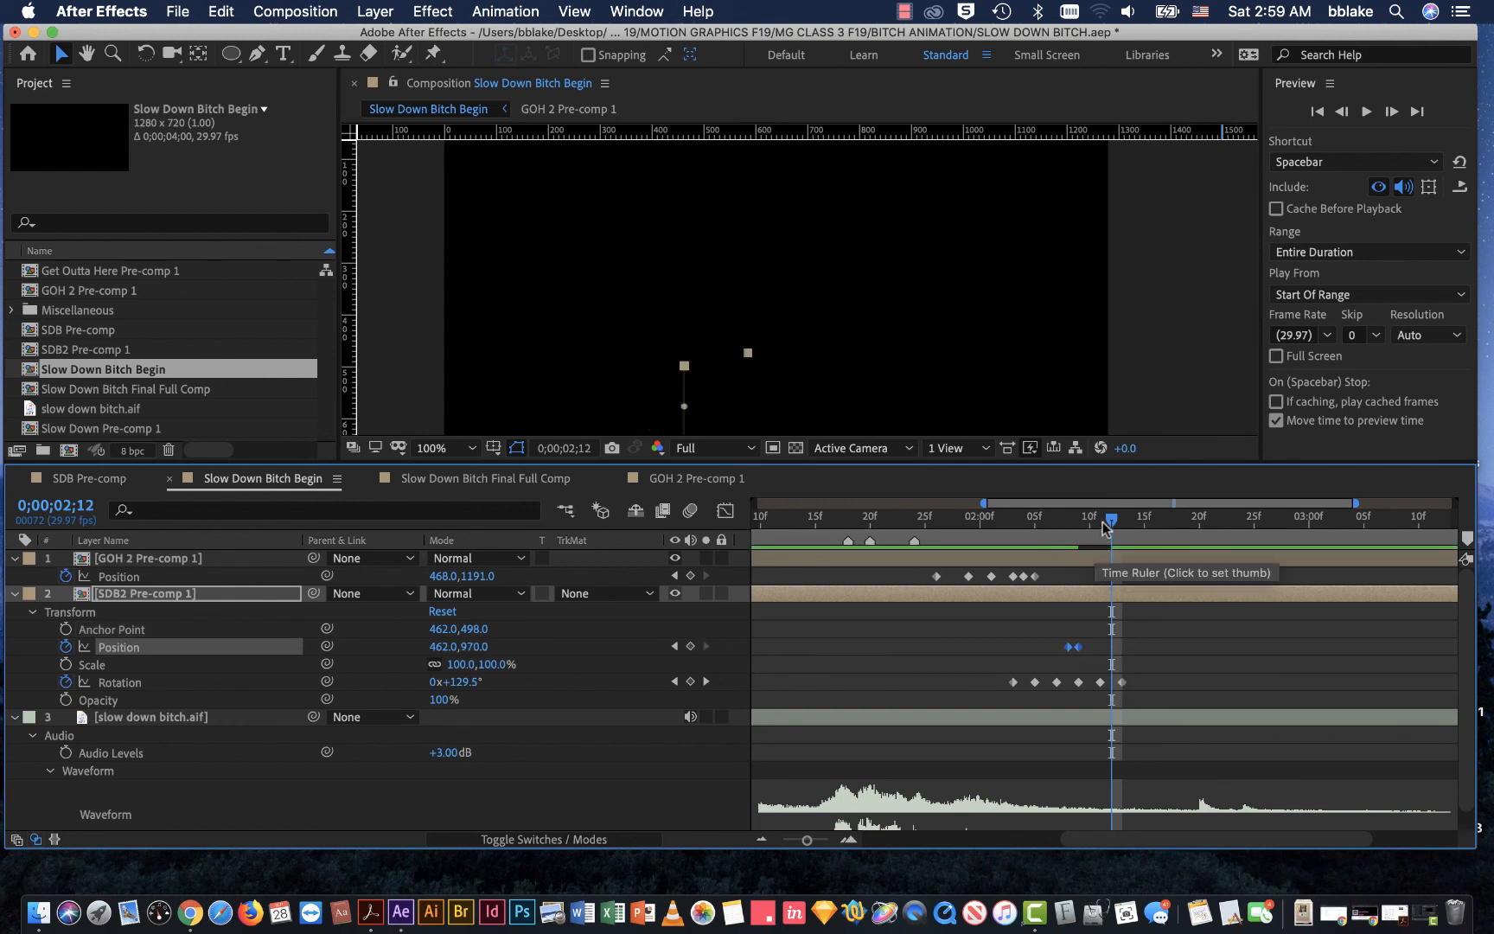
{"action": "left_click_drag", "start_coordinate": [1108, 524], "coordinate": [980, 554]}
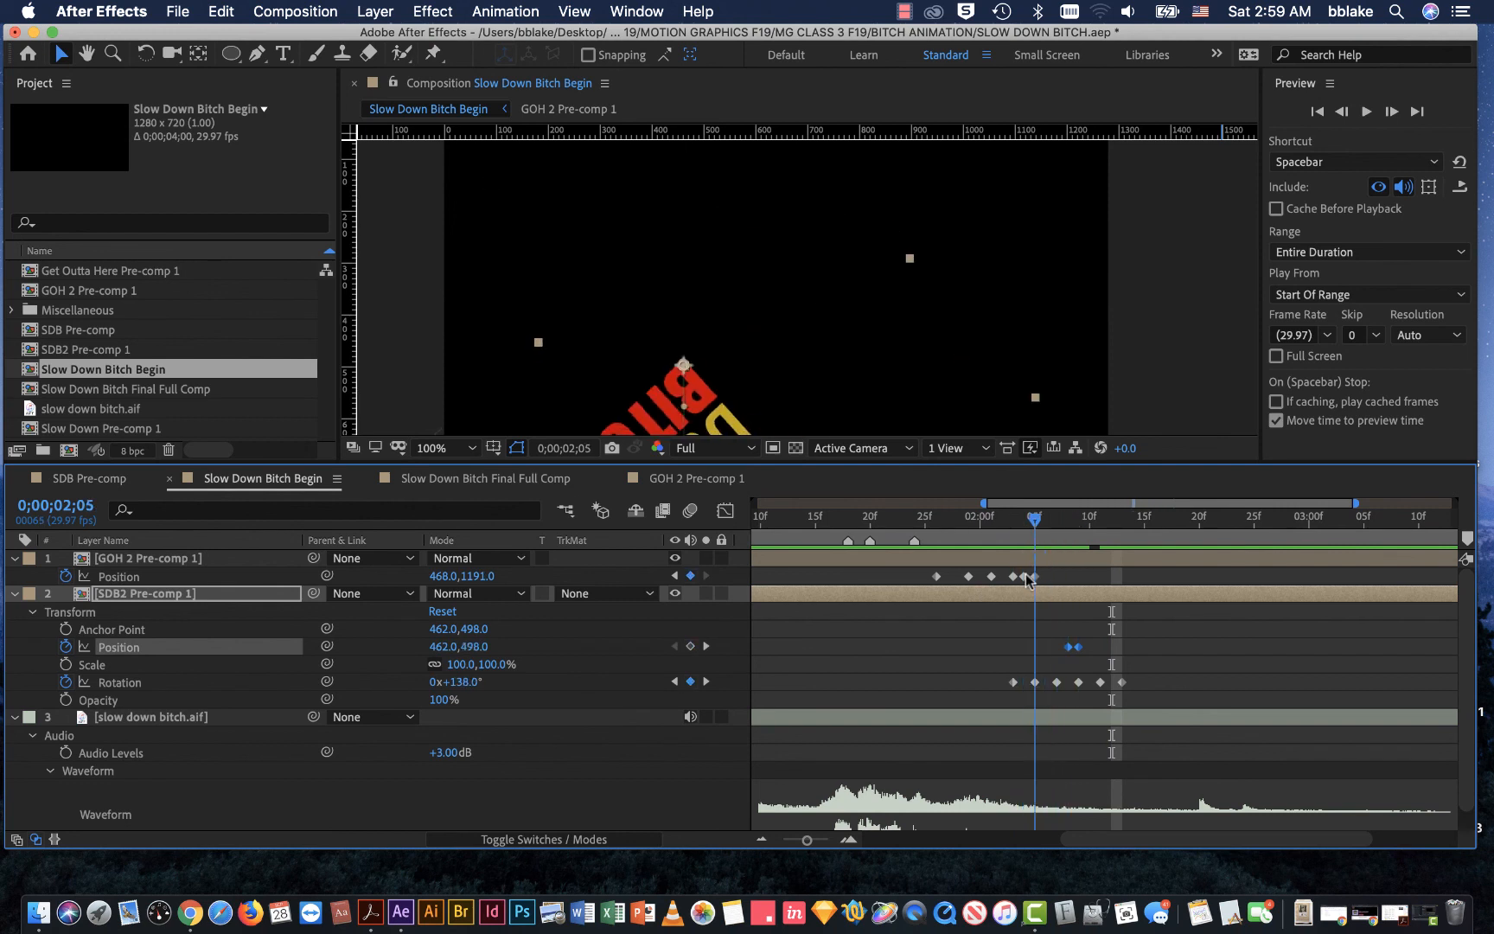
{"action": "left_click_drag", "start_coordinate": [1039, 622], "coordinate": [1113, 659]}
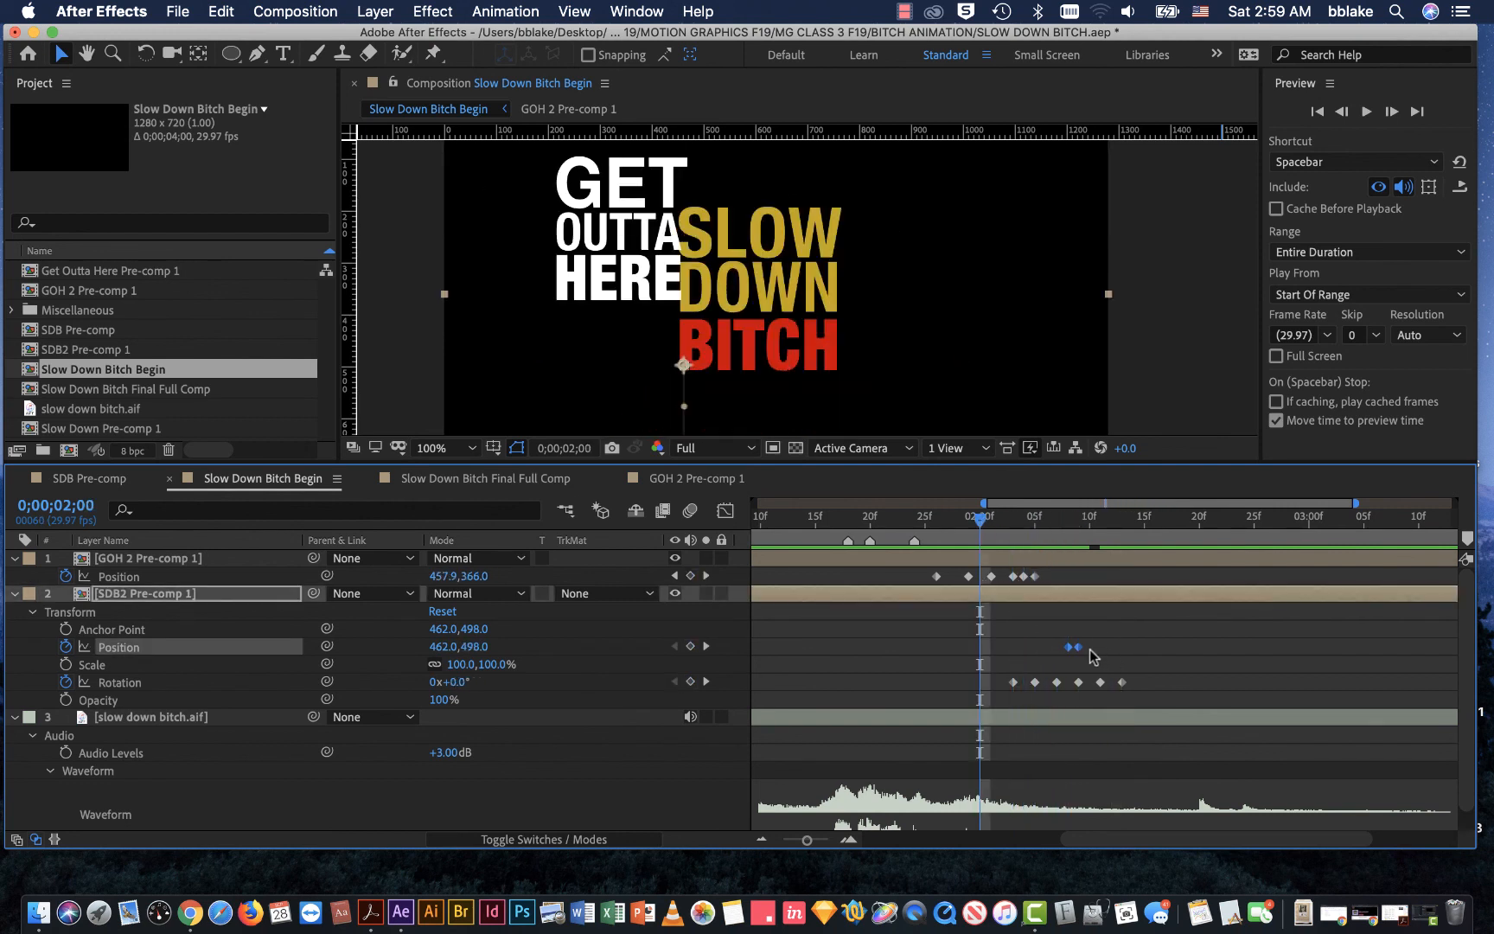
{"action": "left_click", "coordinate": [1082, 653]}
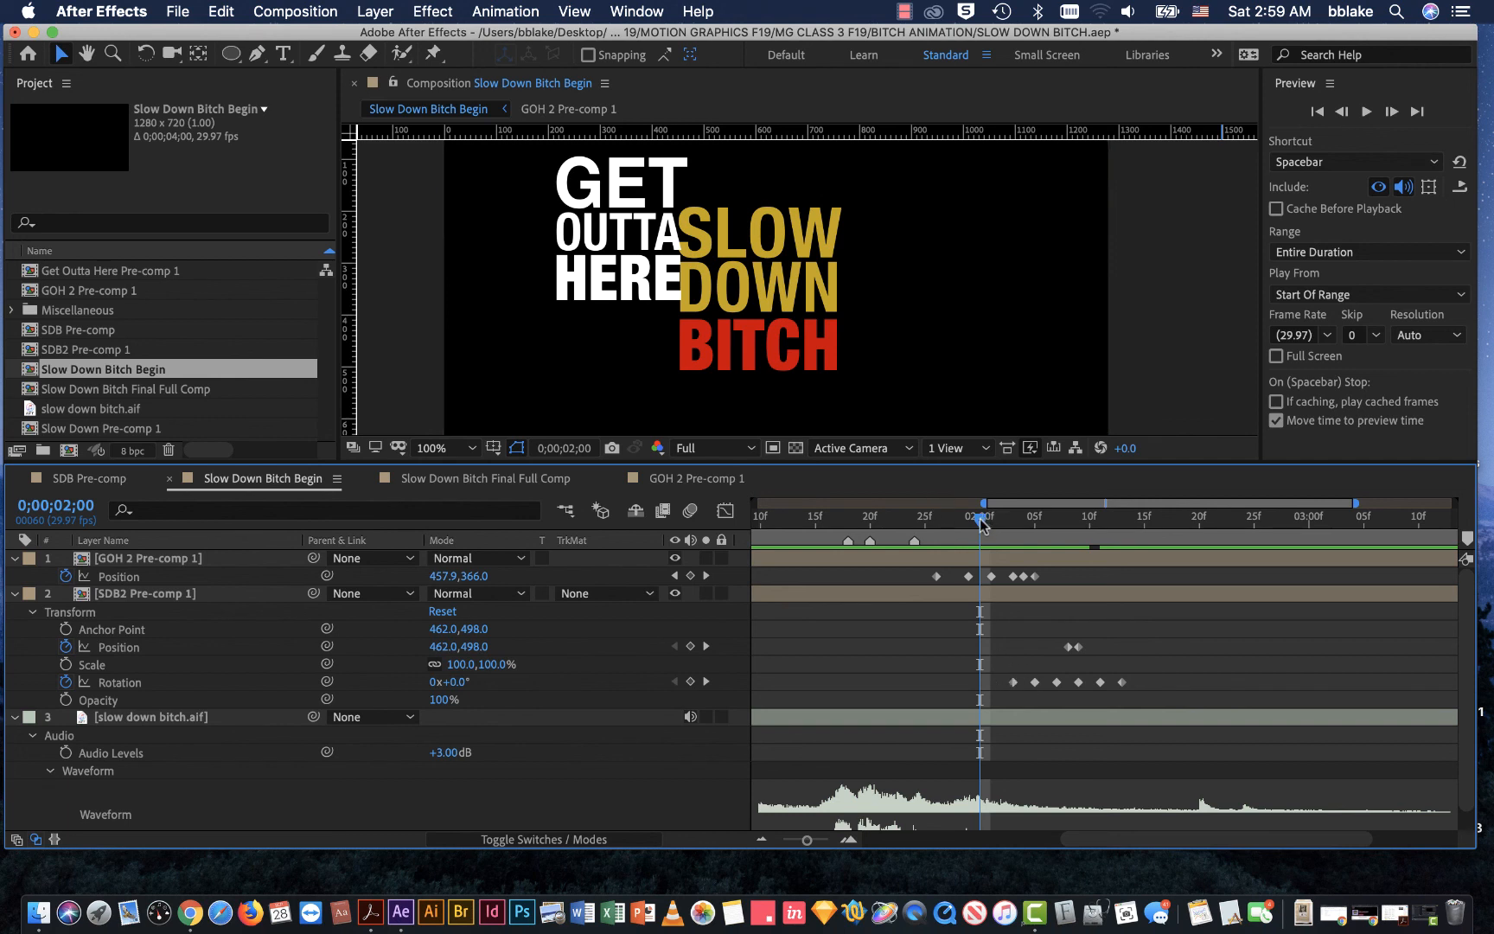
Step: Shift SDB2 Pre-comp 1's Rotation keyframes to start at 0;00;02;00 and its two Position keyframes to 0;00;02;05 and 0;00;02;06
{"action": "mouse_move", "coordinate": [981, 523]}
{"action": "left_mouse_down"}
{"action": "mouse_move", "coordinate": [903, 526]}
{"action": "mouse_move", "coordinate": [981, 530]}
{"action": "left_mouse_up"}
{"action": "left_click_drag", "start_coordinate": [996, 674], "coordinate": [1094, 691]}
{"action": "left_click_drag", "start_coordinate": [980, 521], "coordinate": [1035, 531]}
{"action": "mouse_move", "coordinate": [1046, 641]}
{"action": "left_mouse_down"}
{"action": "mouse_move", "coordinate": [1099, 654]}
{"action": "mouse_move", "coordinate": [1051, 655]}
{"action": "left_mouse_up"}
Step: Return to the start of the composition and preview the swing and fall timing against the audio
{"action": "left_click_drag", "start_coordinate": [1035, 524], "coordinate": [741, 568]}
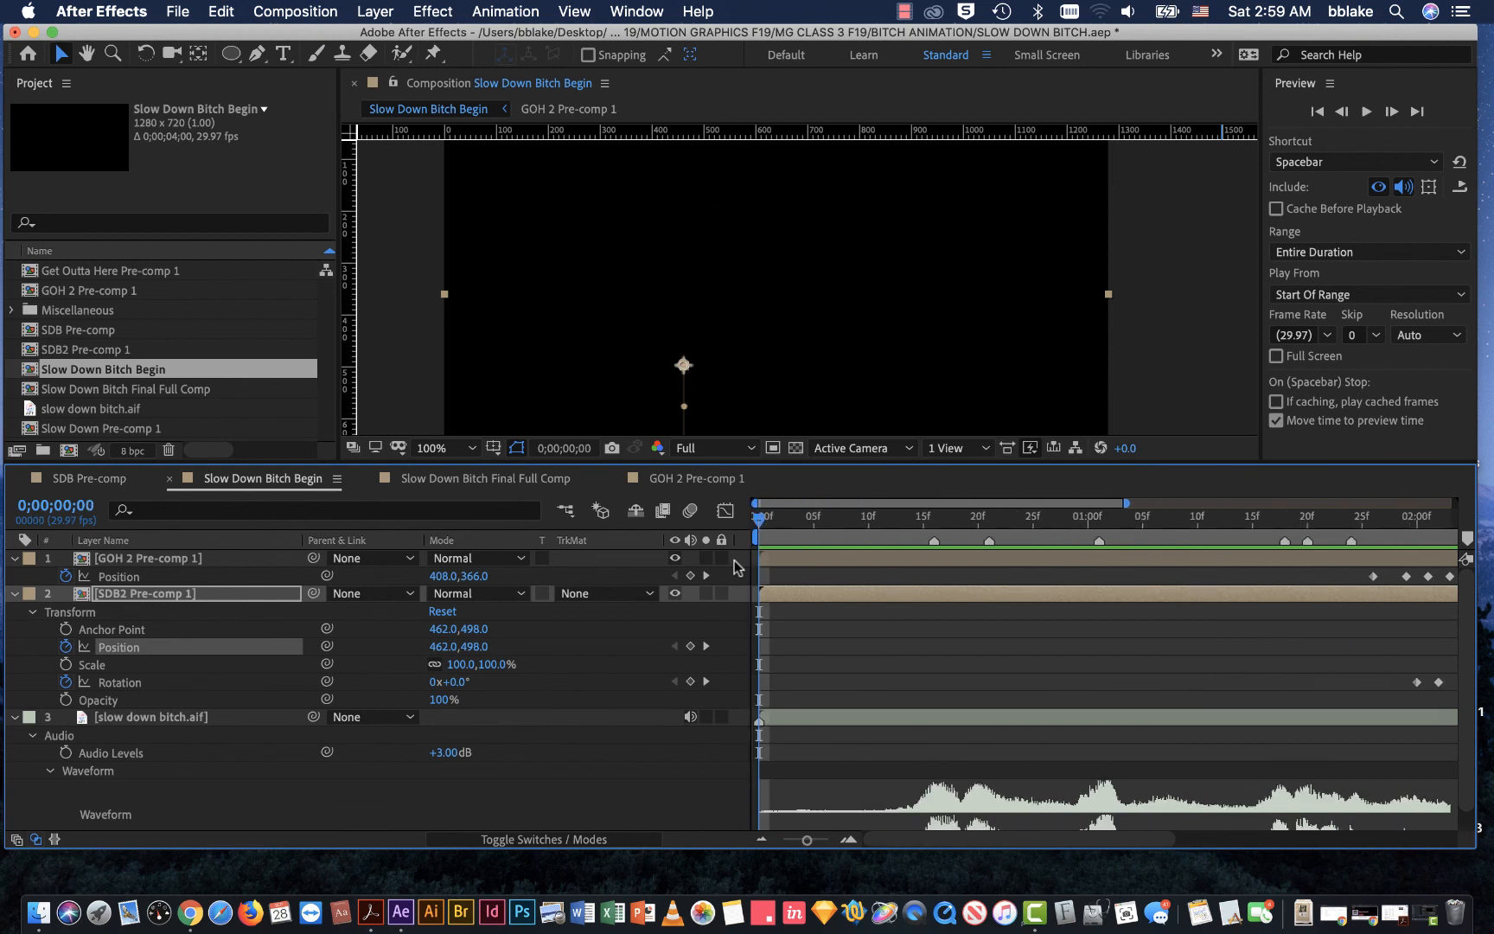
{"action": "left_click", "coordinate": [1366, 111]}
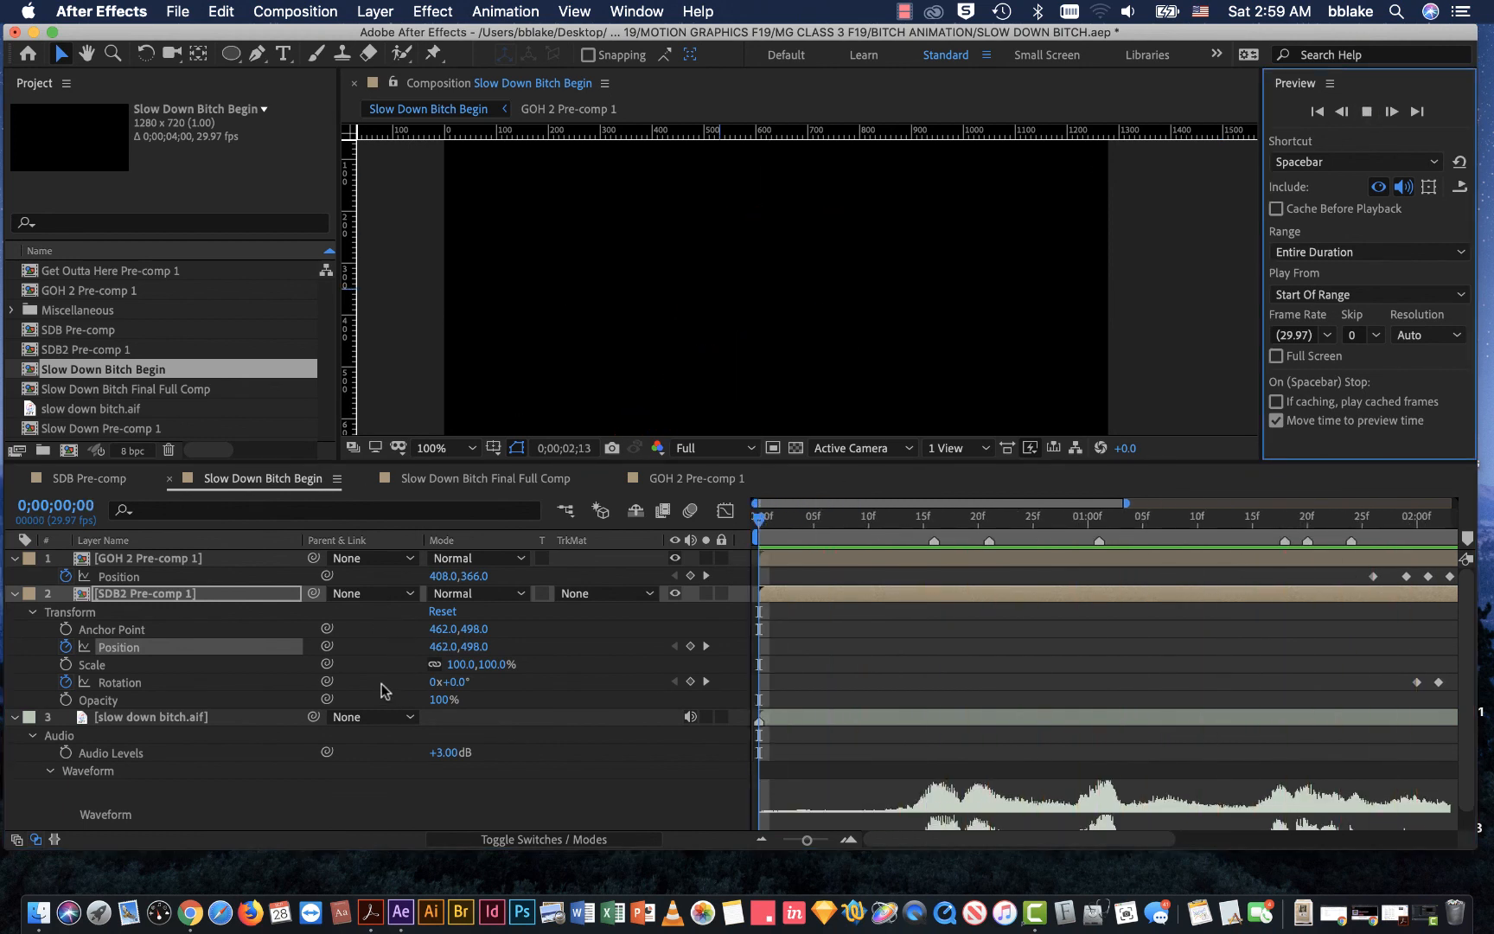
{"action": "scroll", "coordinate": [886, 399], "scroll_direction": "down", "scroll_amount": 6}
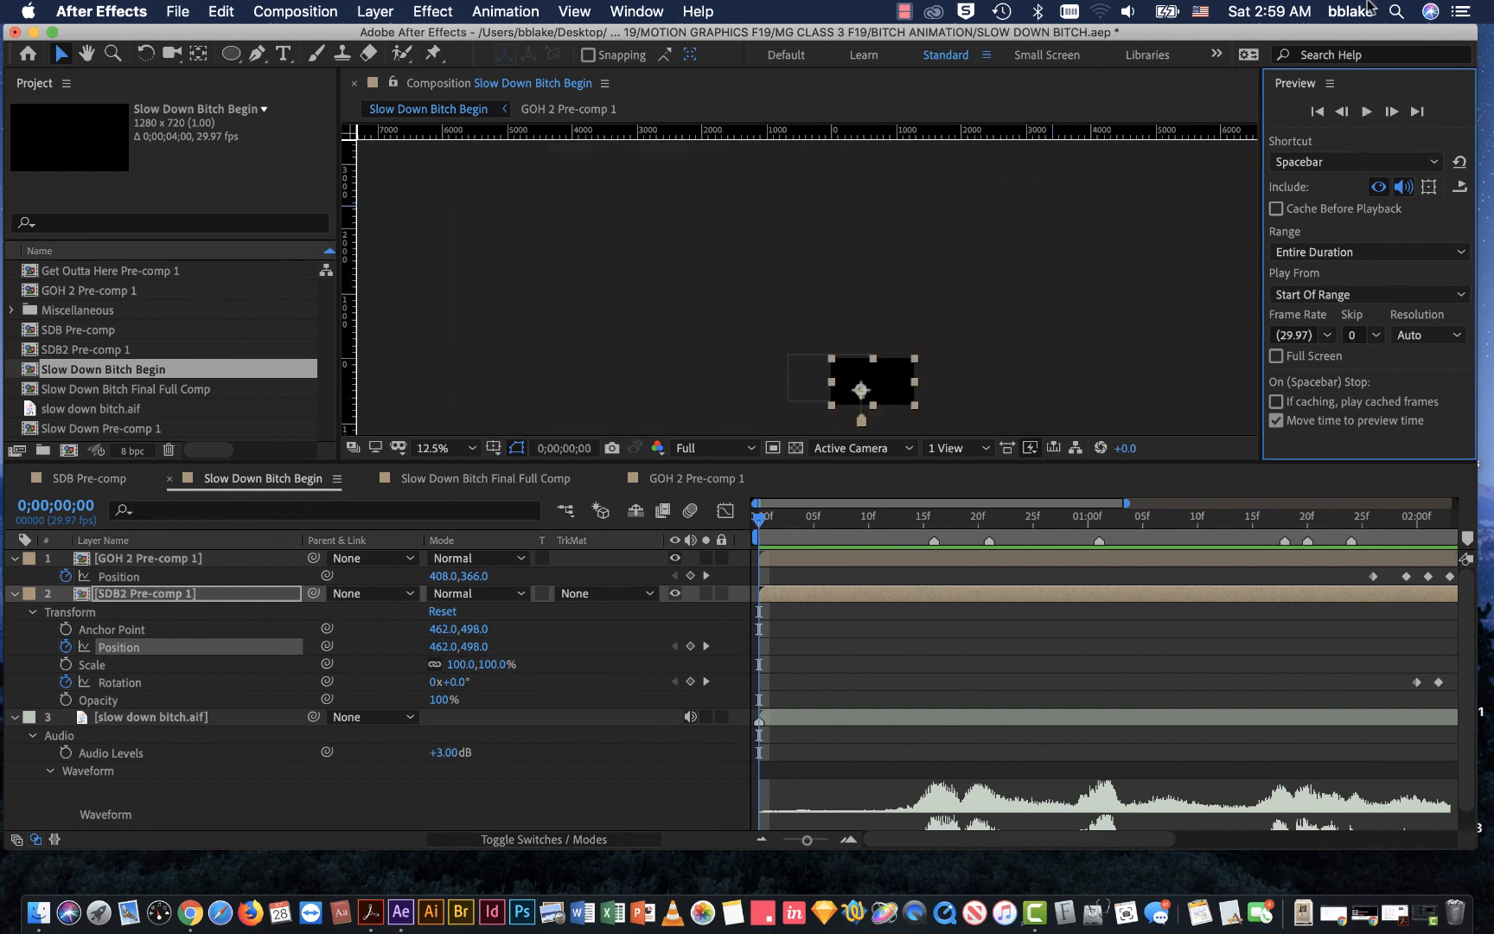
{"action": "left_click", "coordinate": [1366, 110]}
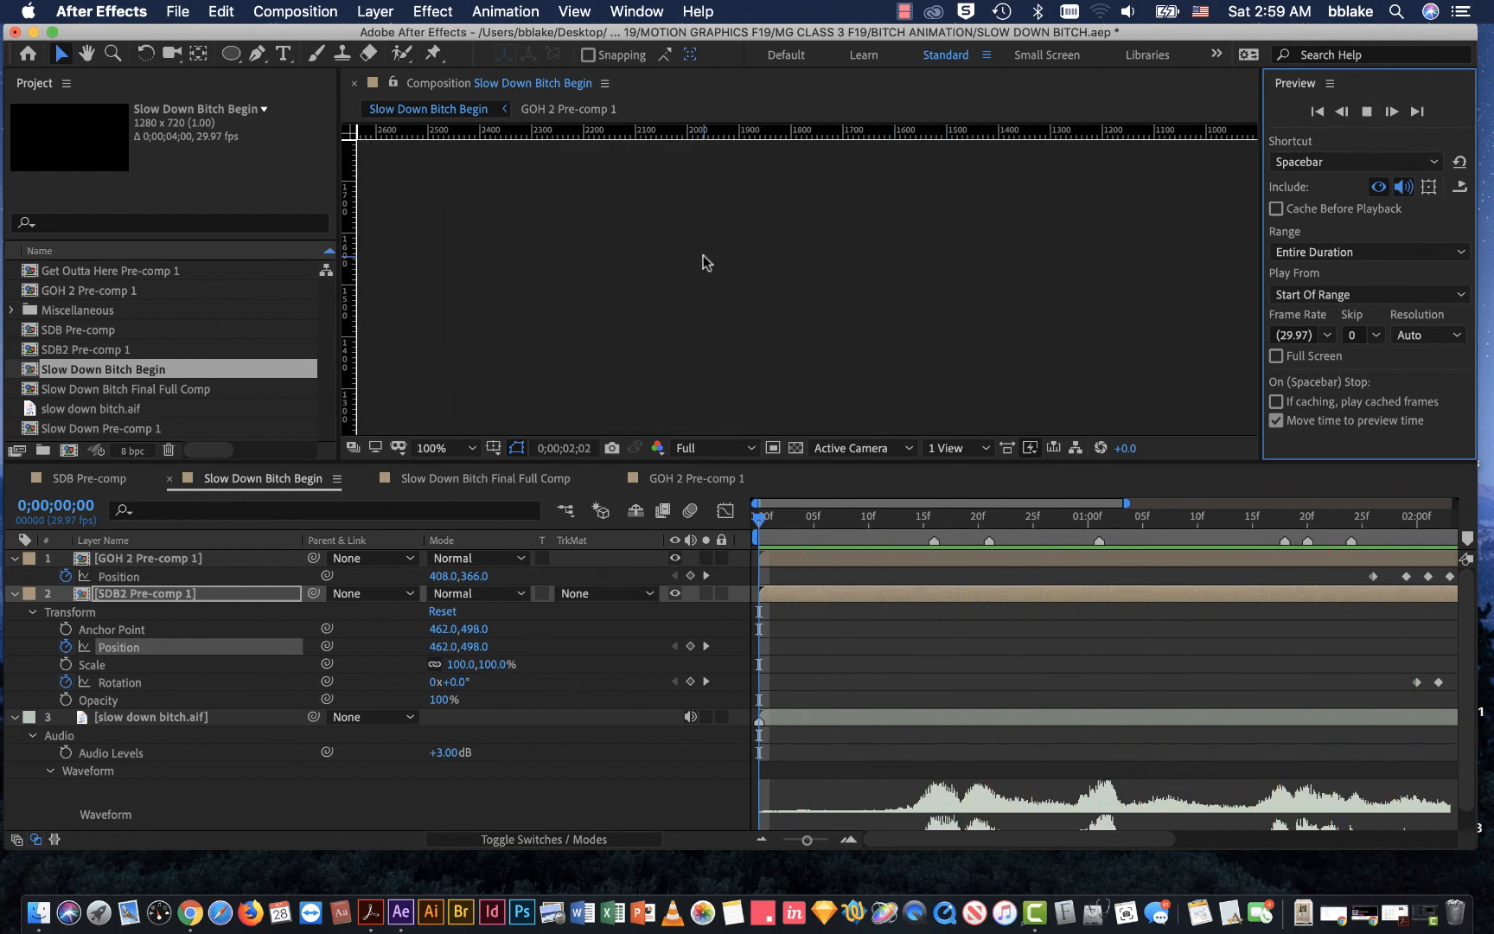
{"action": "scroll", "coordinate": [702, 263], "scroll_direction": "down", "scroll_amount": 2}
{"action": "scroll", "coordinate": [703, 259], "scroll_direction": "up", "scroll_amount": 1}
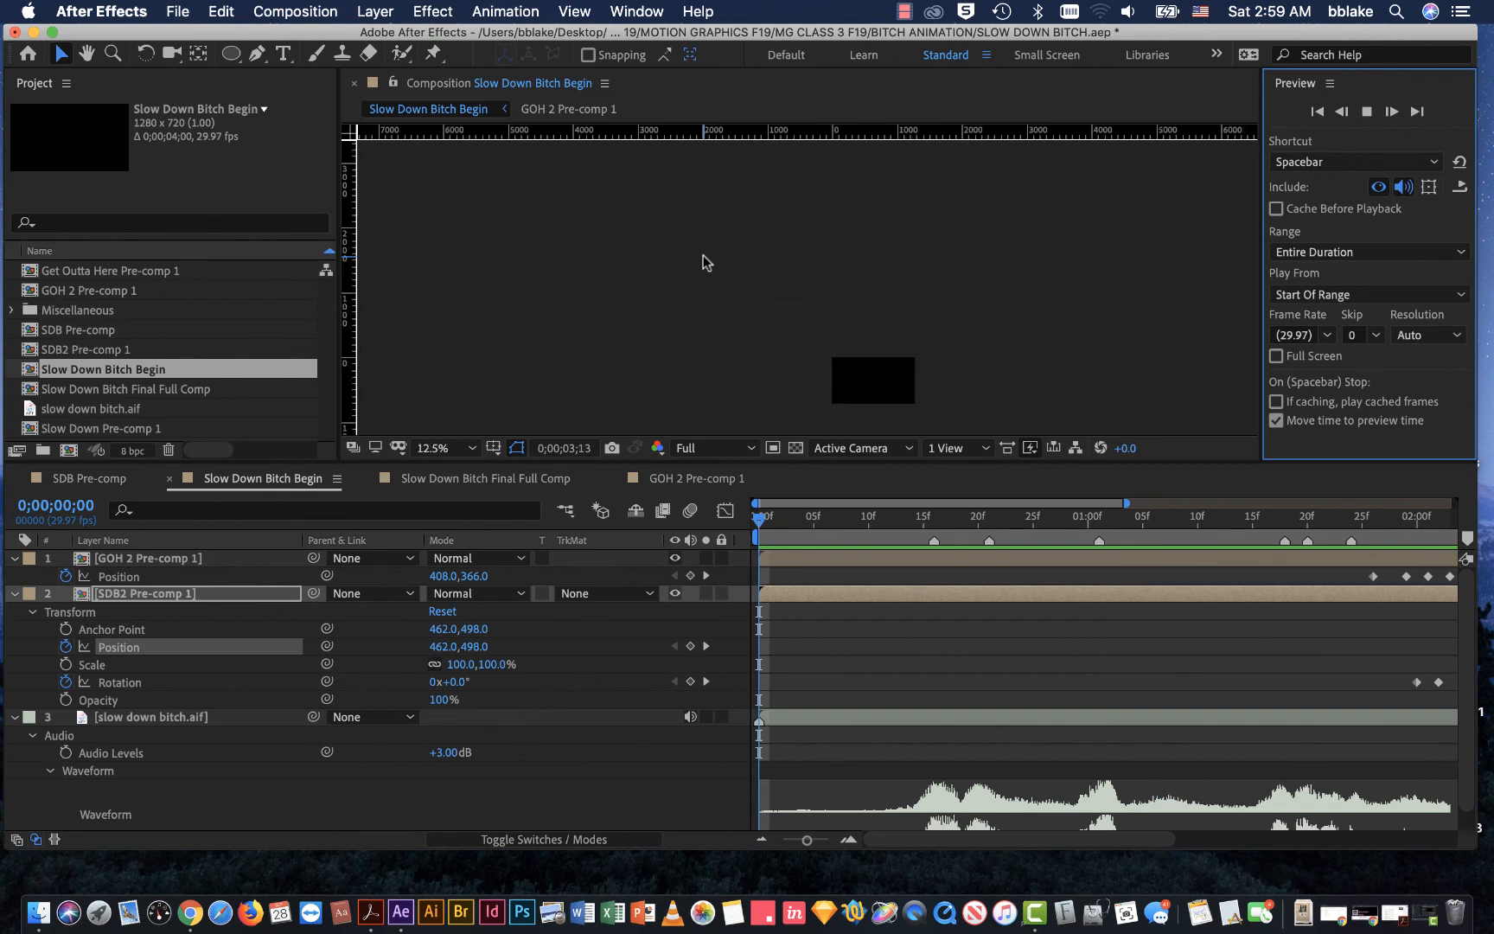
Step: Set the composition view's magnification to 50%, bring the whole frame into view, and deselect the layer
{"action": "right_click", "coordinate": [832, 310]}
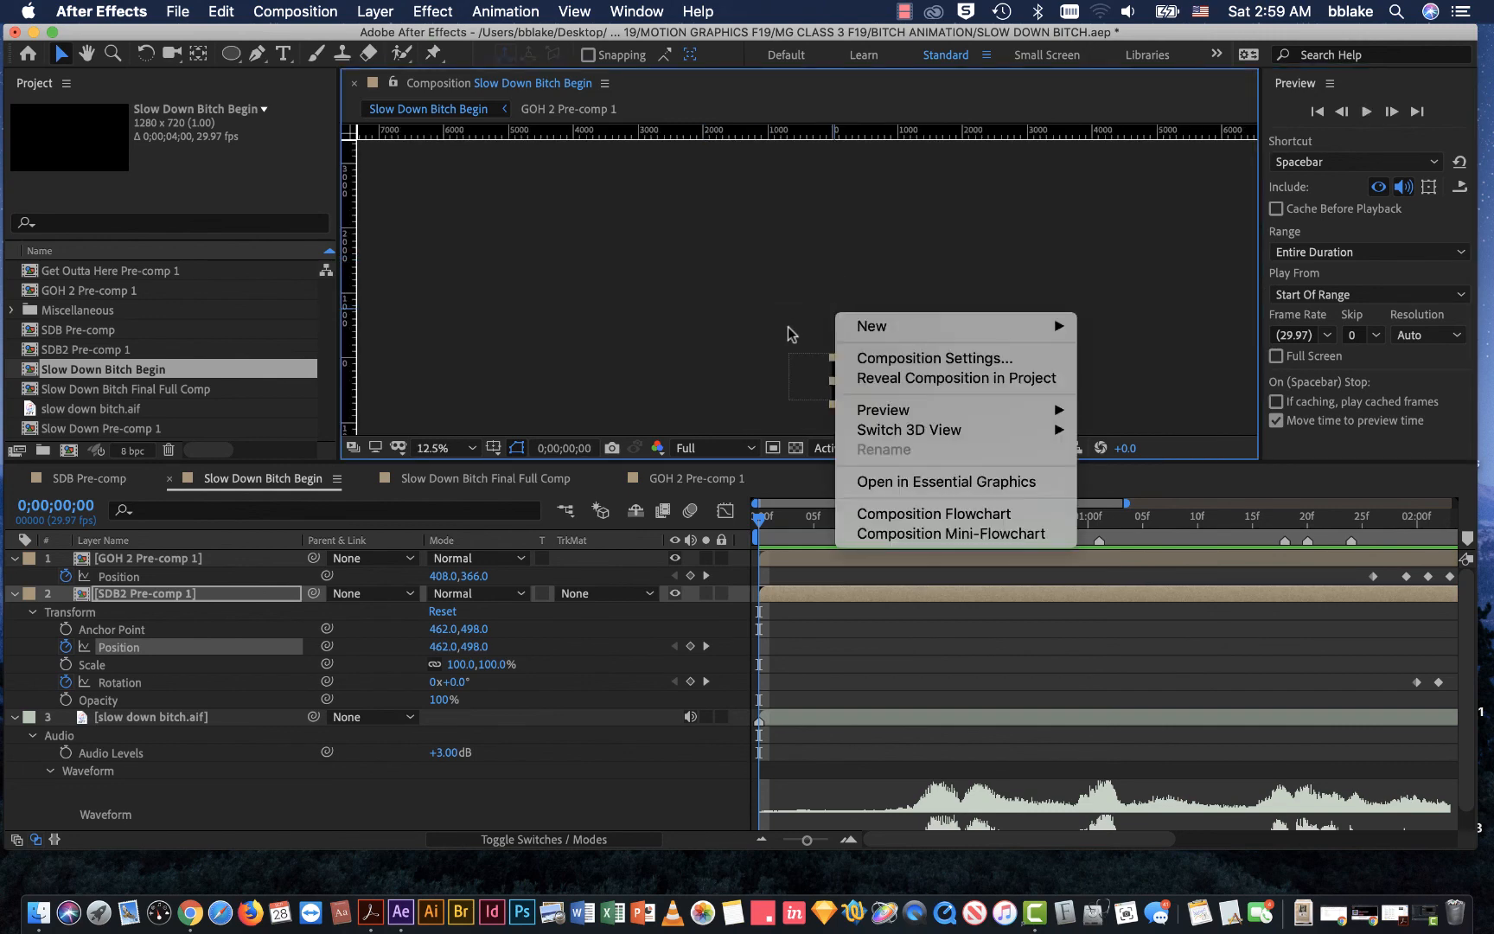
{"action": "left_click", "coordinate": [510, 377]}
{"action": "left_click", "coordinate": [471, 447]}
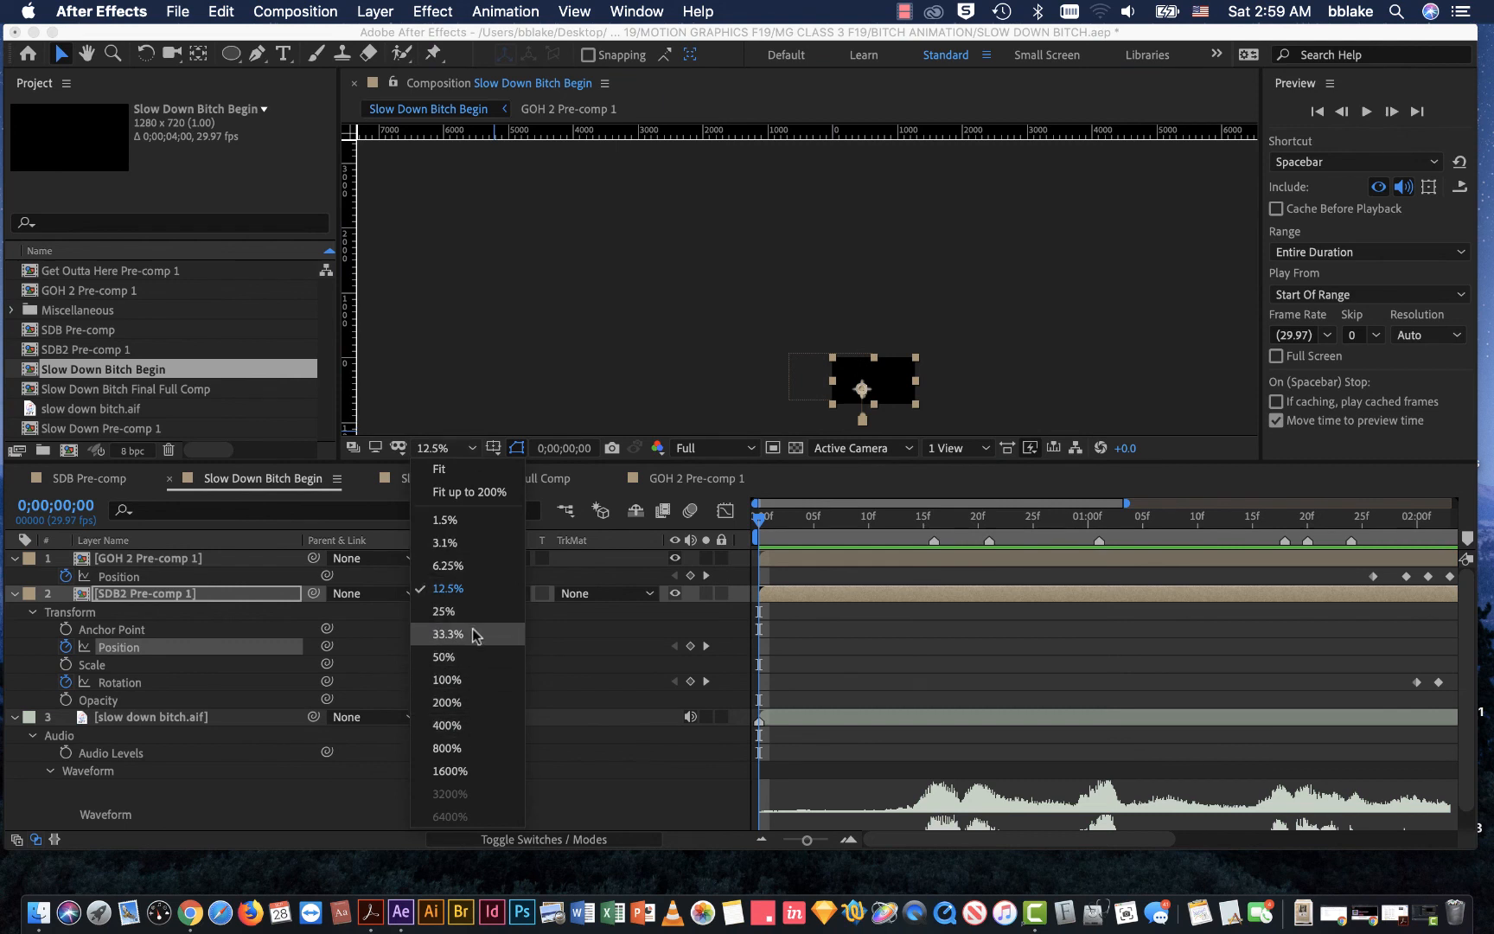
{"action": "left_click", "coordinate": [476, 657]}
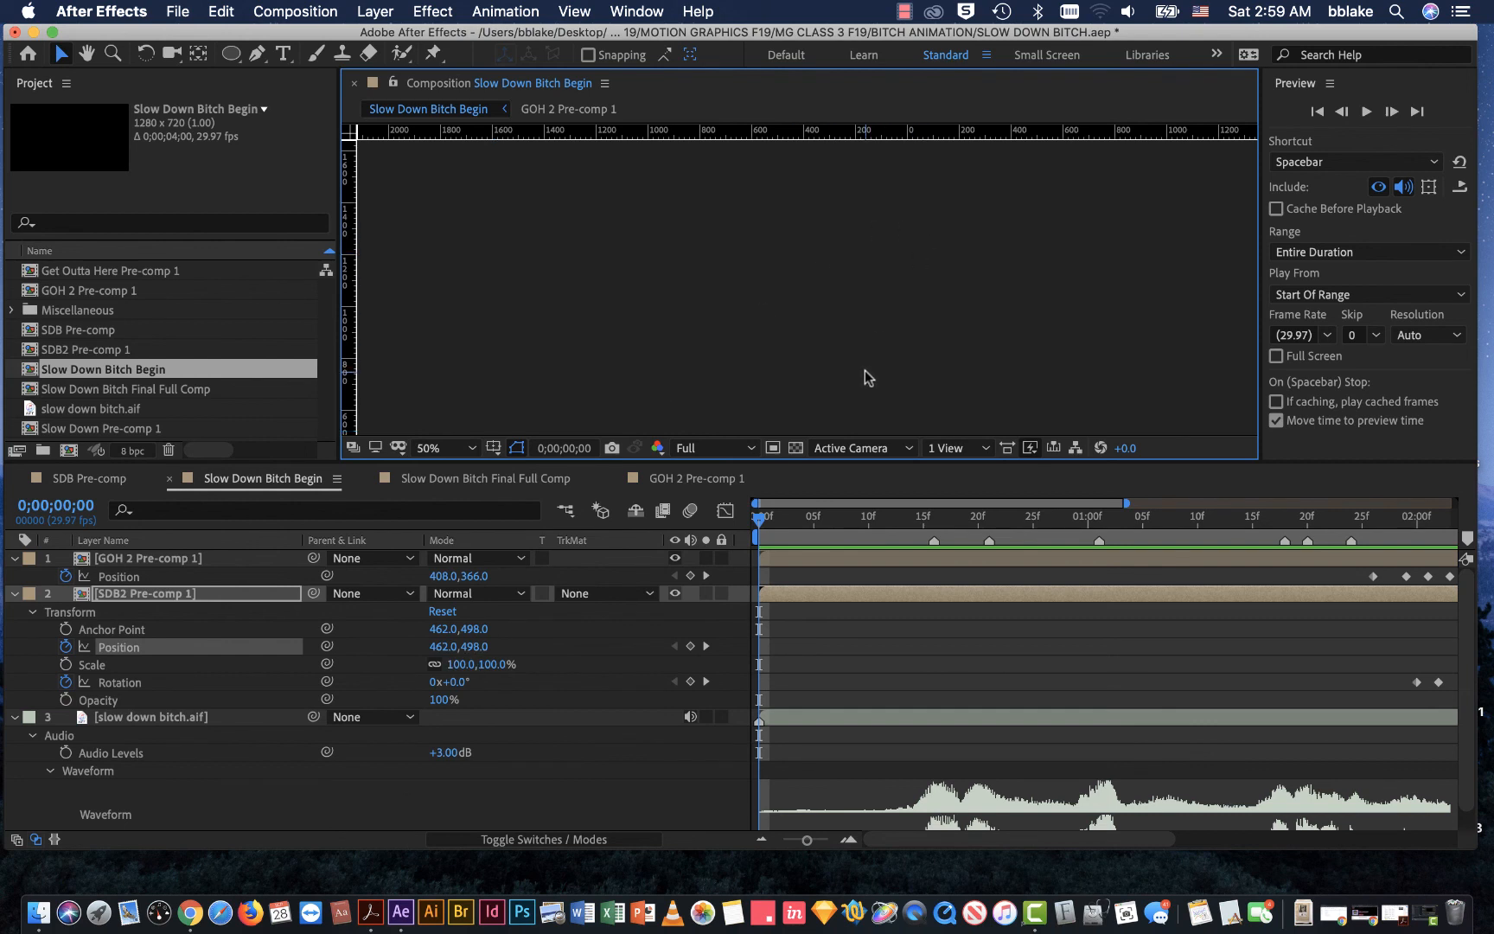
{"action": "key", "text": "h"}
{"action": "left_click_drag", "start_coordinate": [867, 378], "coordinate": [851, 171]}
{"action": "left_click_drag", "start_coordinate": [891, 320], "coordinate": [654, 175]}
{"action": "key", "text": "v"}
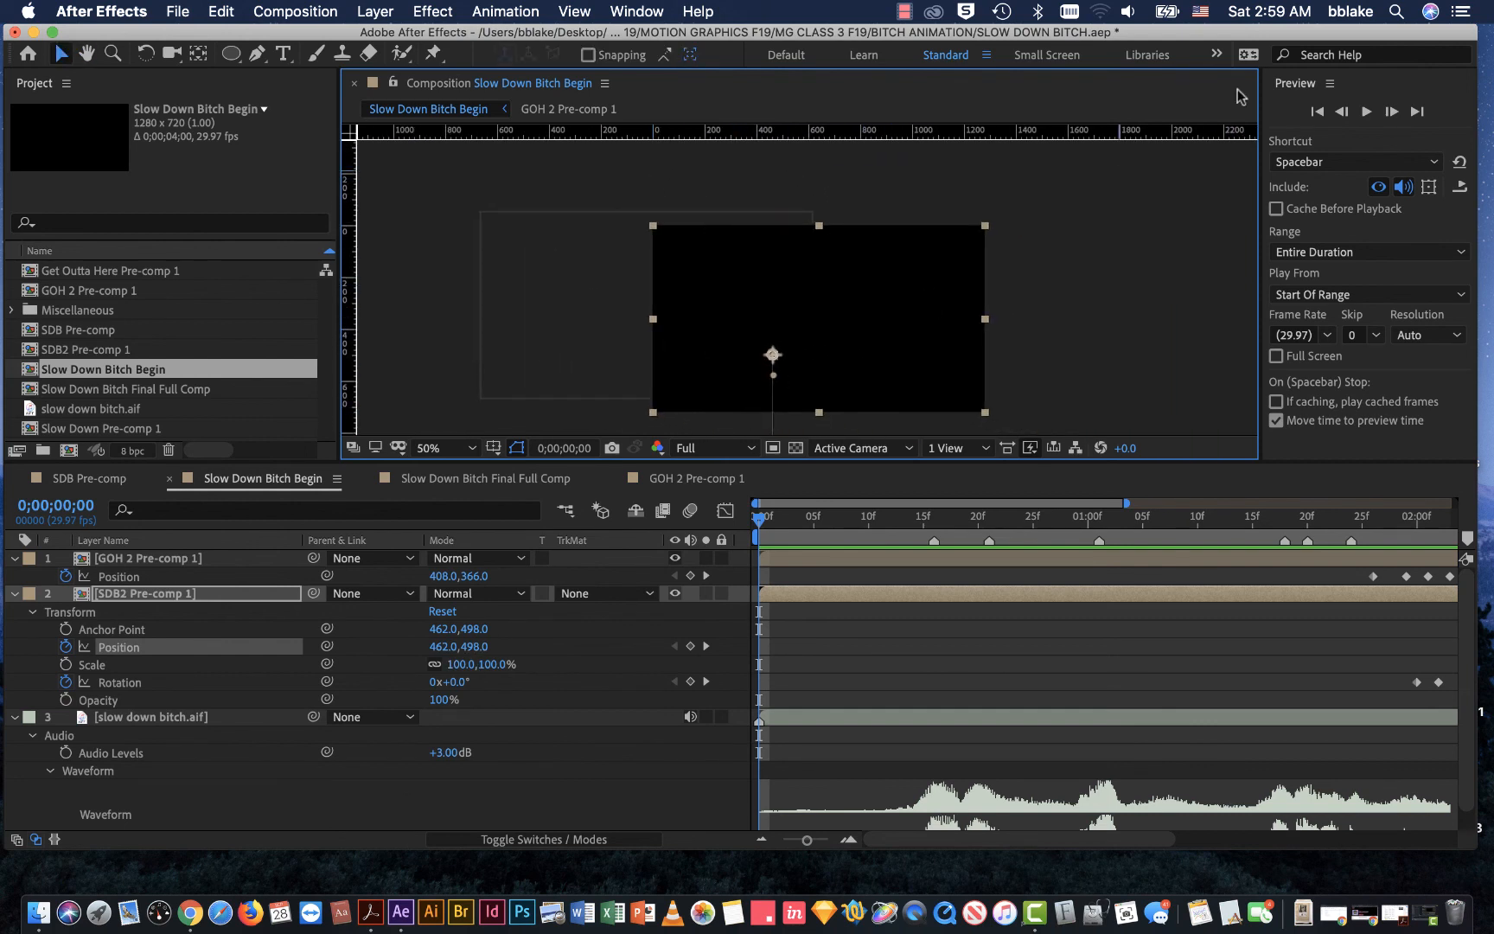
{"action": "left_click", "coordinate": [1127, 151]}
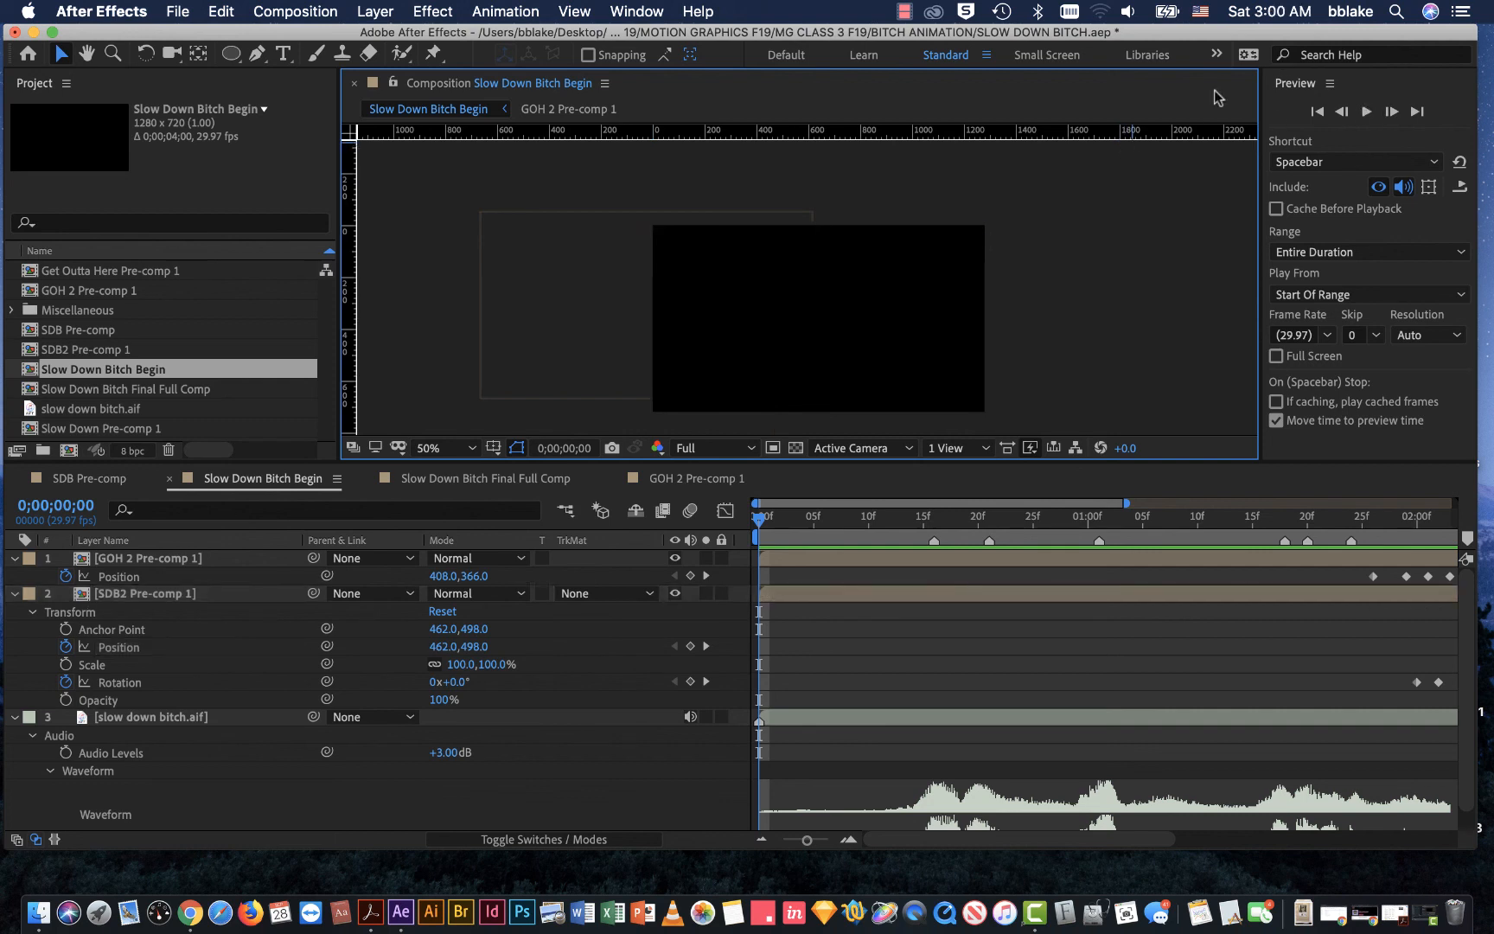
Step: Preview the animation, put the playhead at 0;00;01;20, and save the project
{"action": "left_click", "coordinate": [1366, 110]}
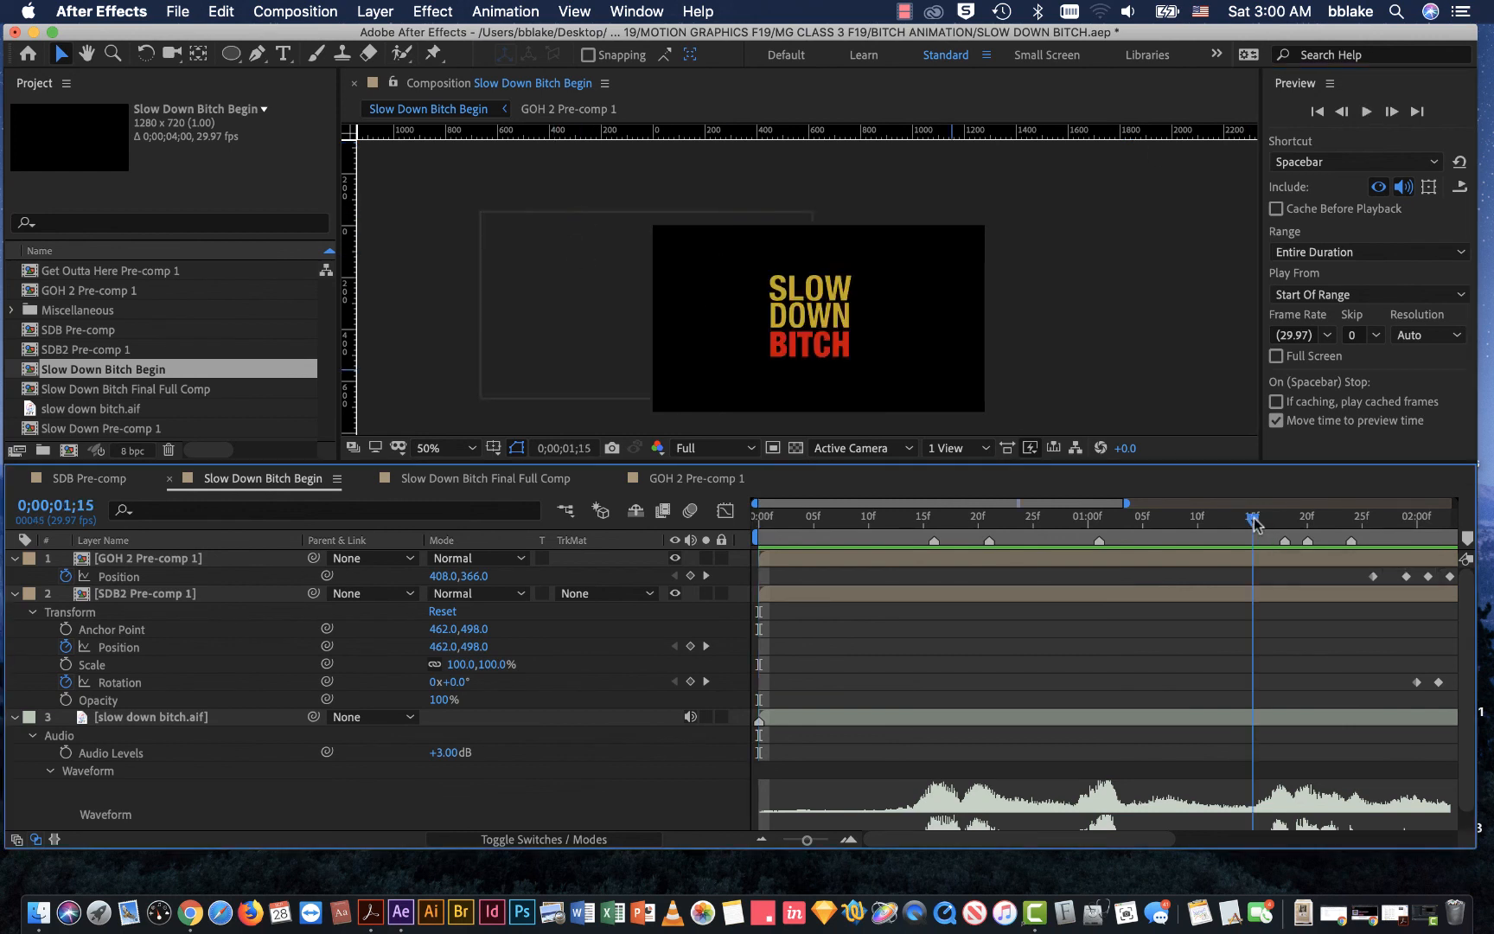
{"action": "left_click", "coordinate": [1438, 545]}
{"action": "left_click", "coordinate": [969, 521]}
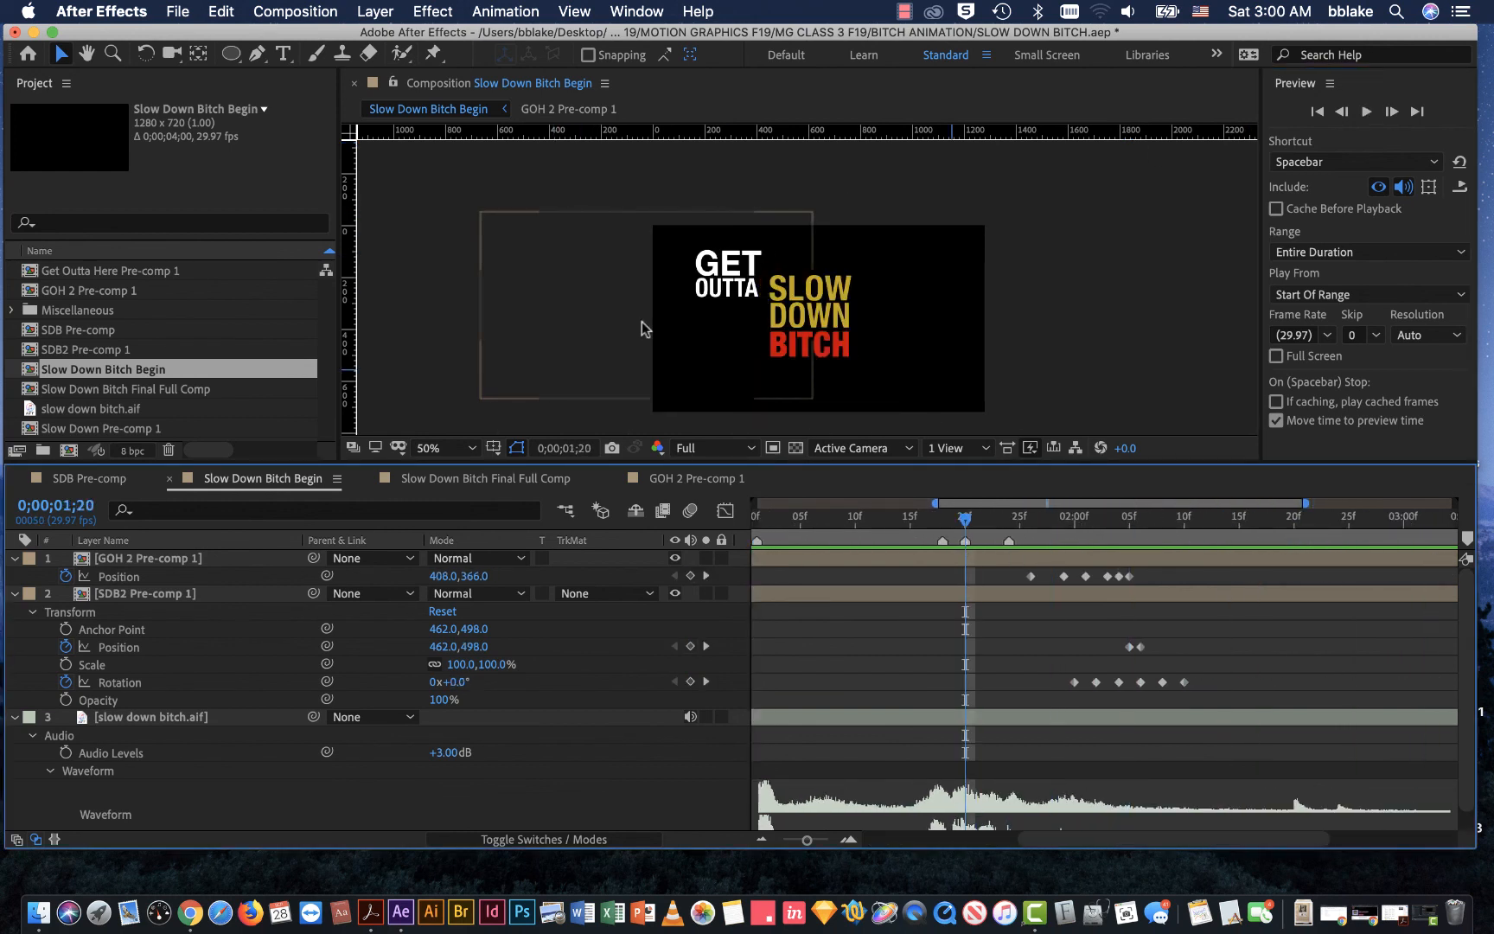
{"action": "left_click", "coordinate": [422, 214]}
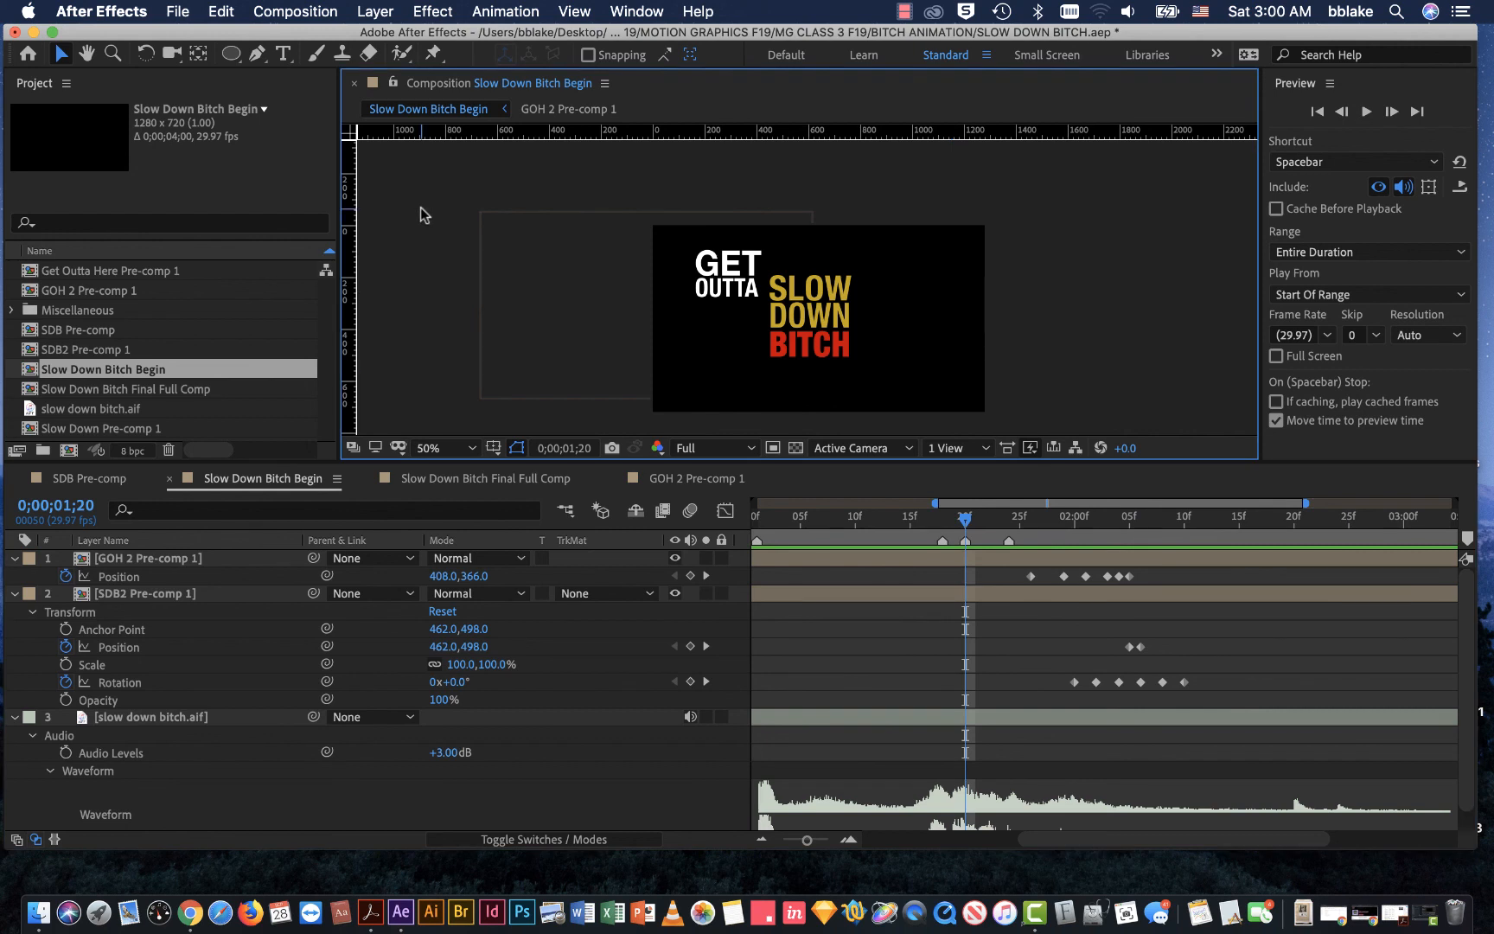
{"action": "key", "text": "super+s"}
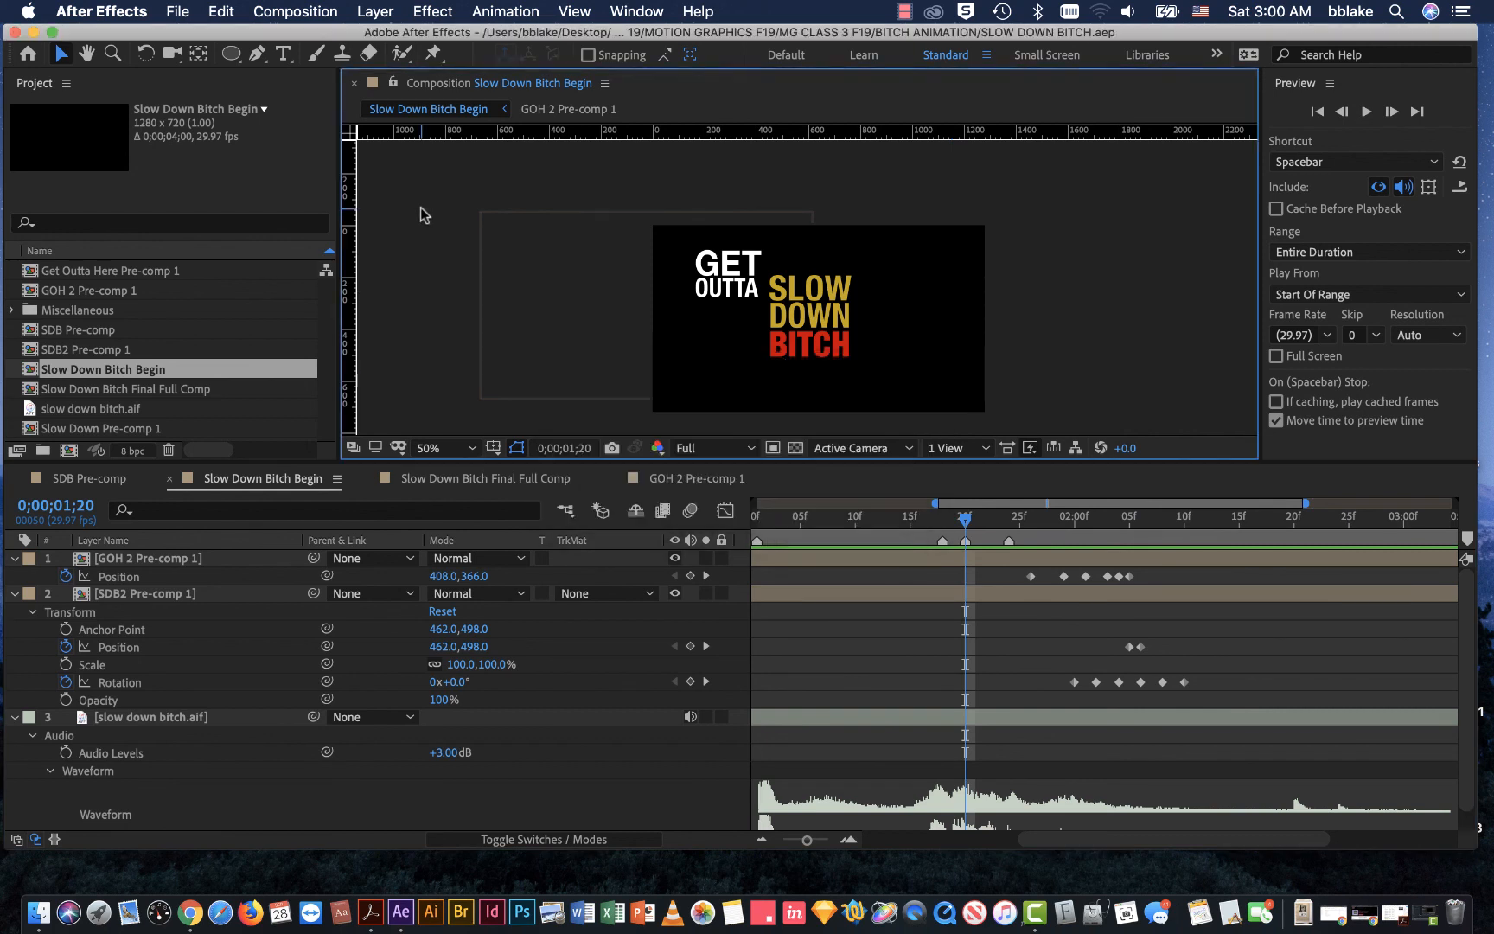